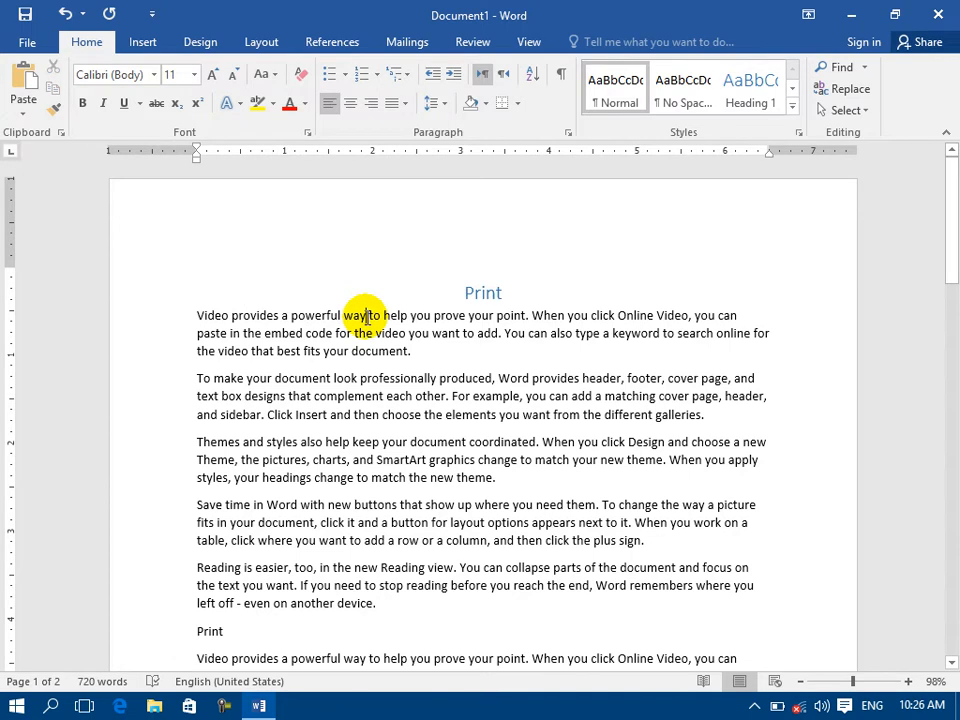
Step: Open the print settings for the current document
left_click_drag(251, 351, 358, 380)
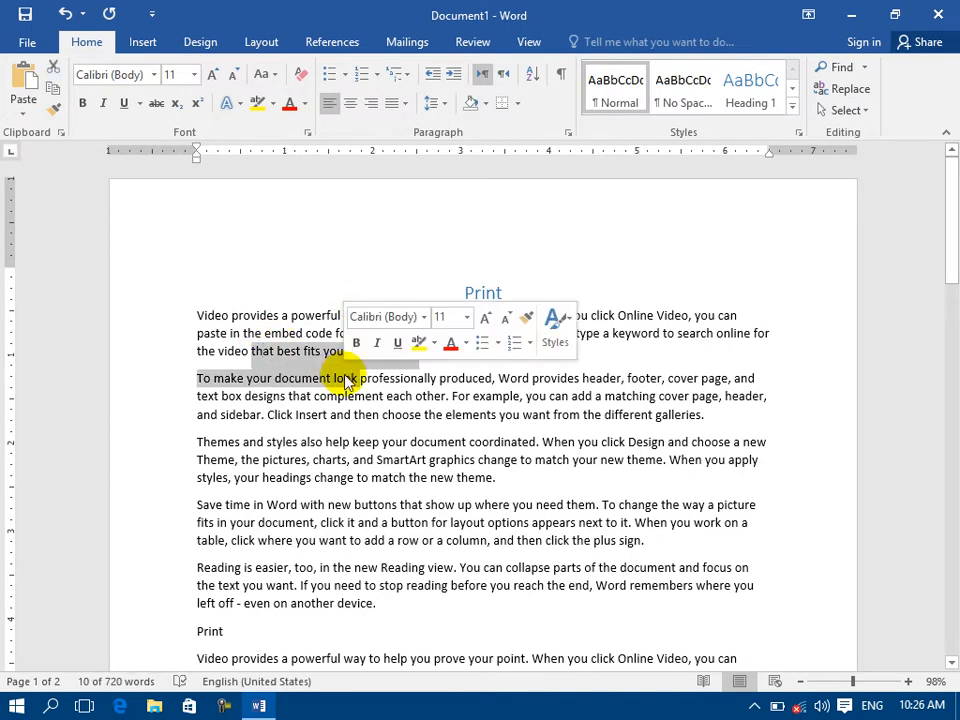
left_click(202, 282)
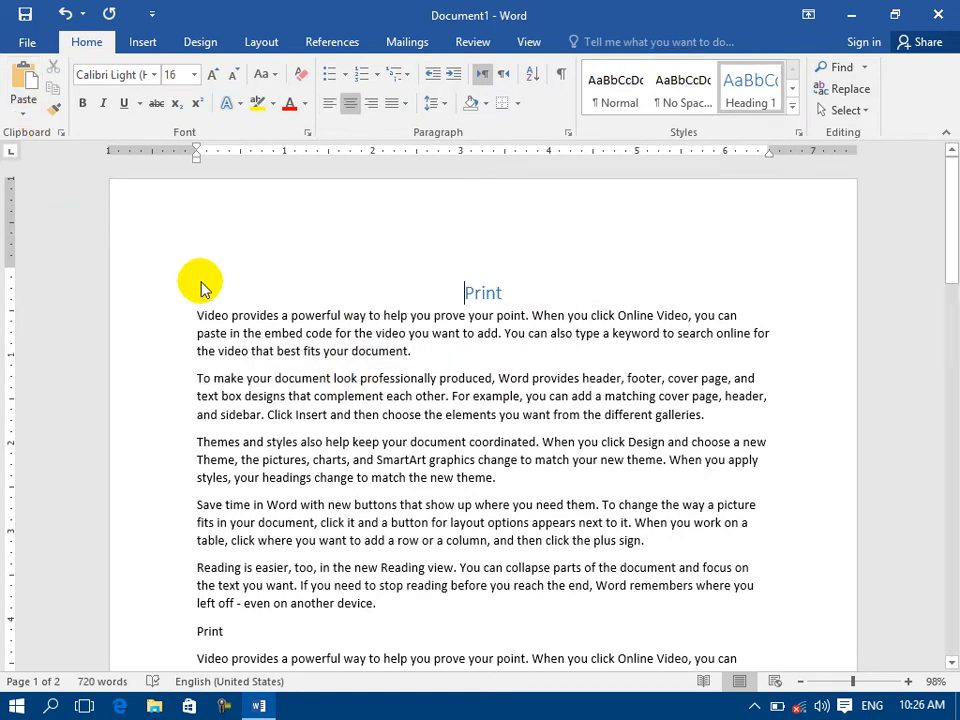
key("ctrl+p")
left_click(37, 38)
left_click(30, 38)
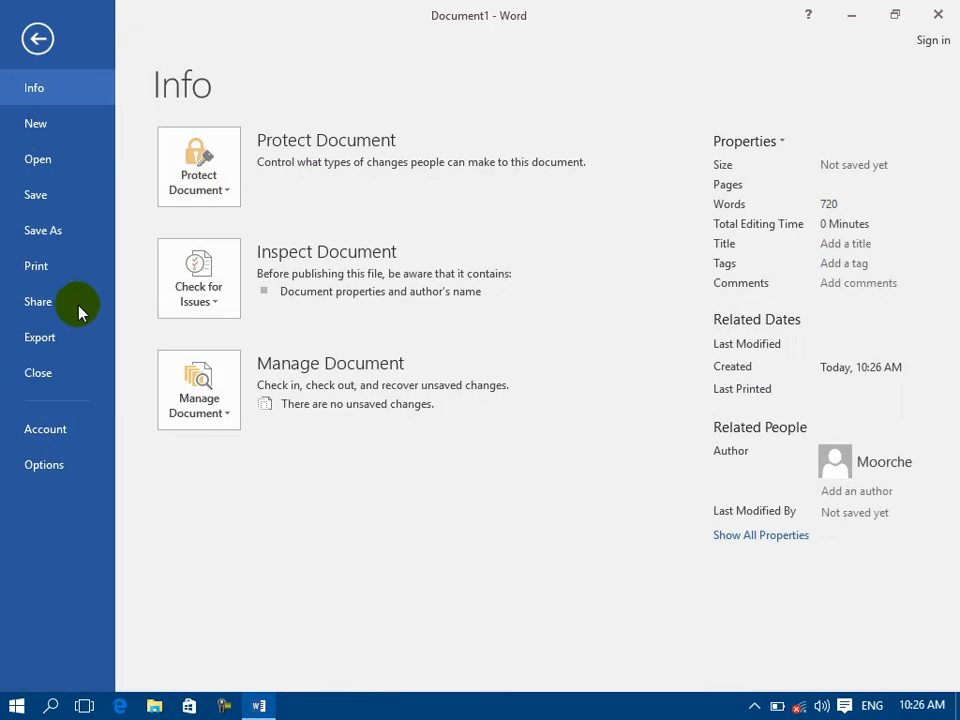
left_click(47, 273)
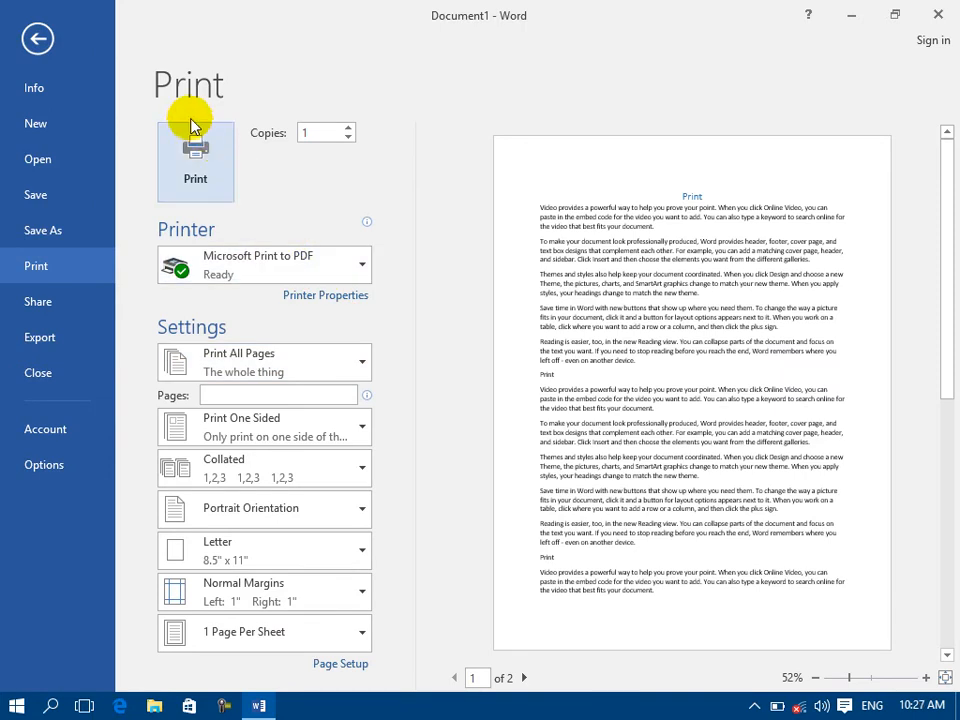
Step: Set the number of copies to 5, and replace that value with 10
left_click(325, 133)
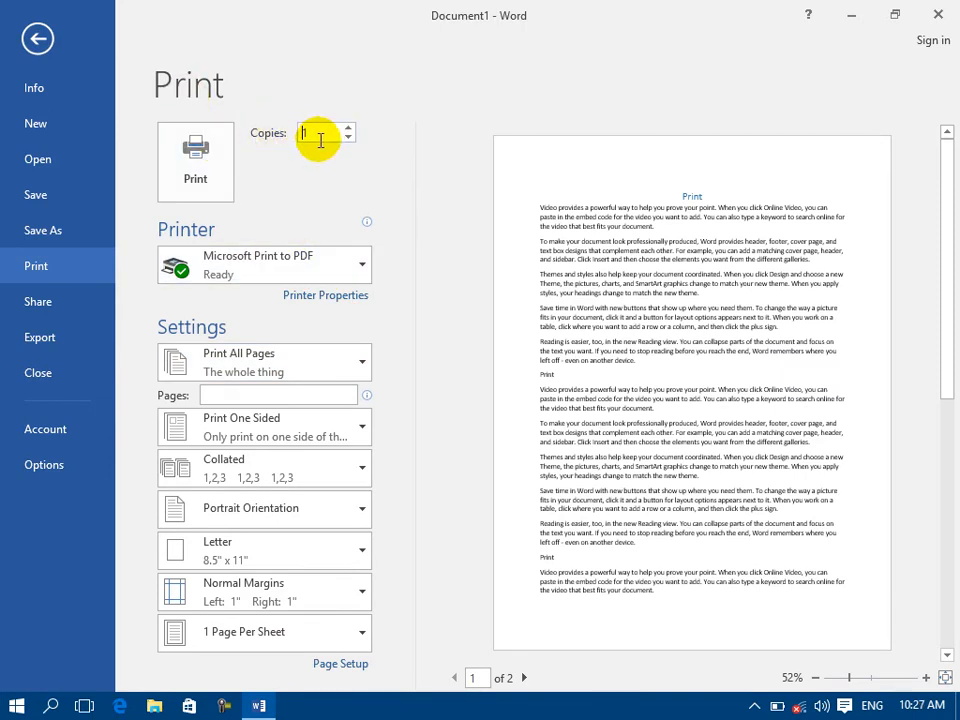
left_click_drag(317, 134, 303, 133)
left_click(303, 137)
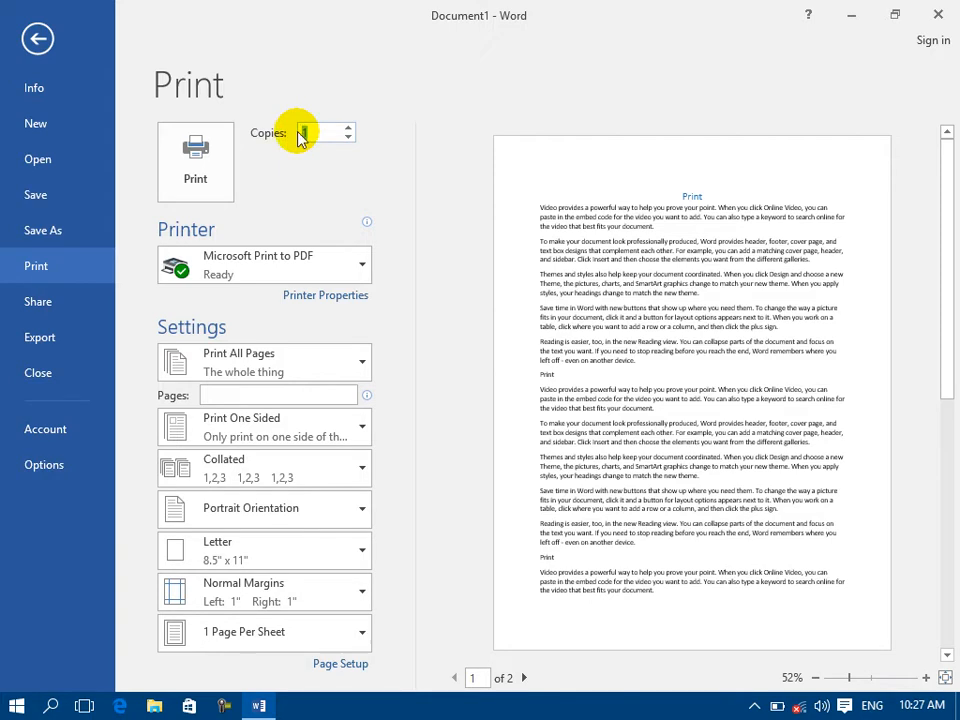
left_click_drag(300, 137, 323, 137)
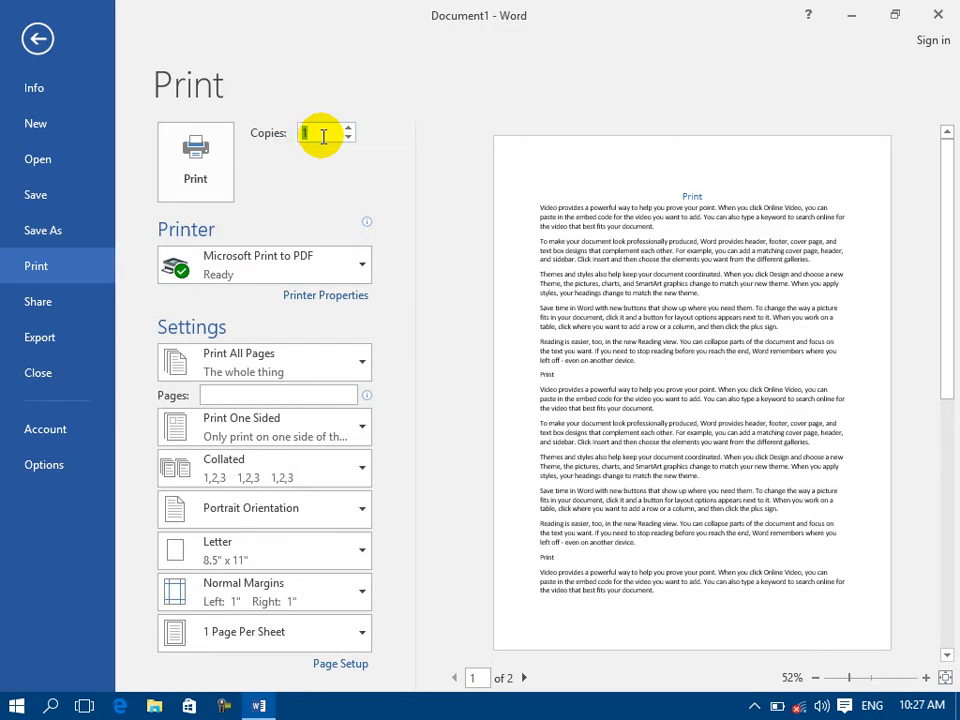
type("5")
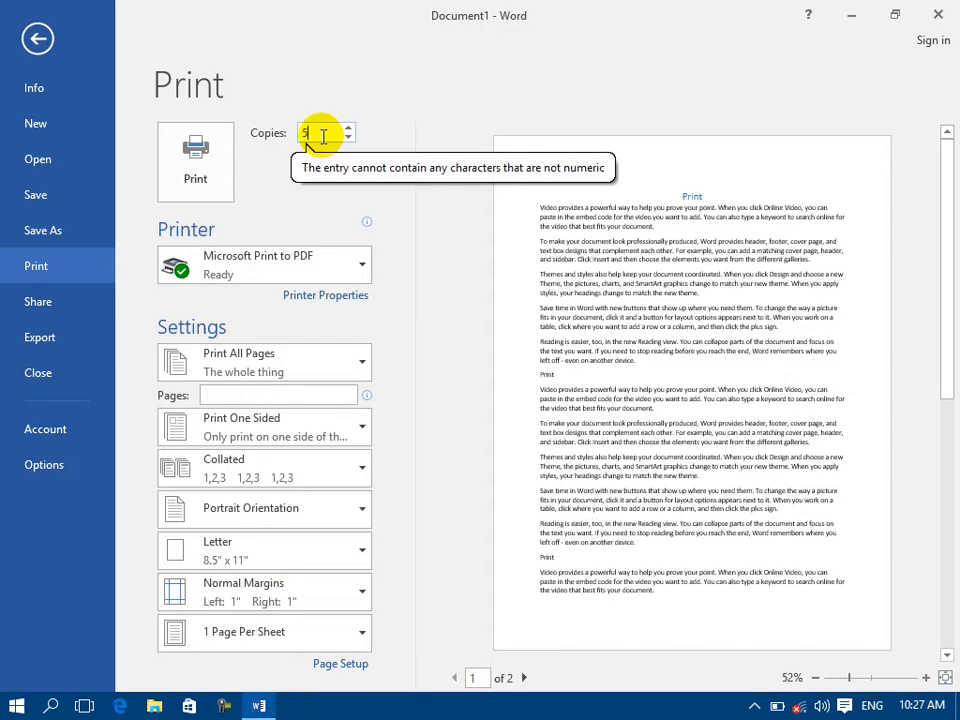
key("BackSpace")
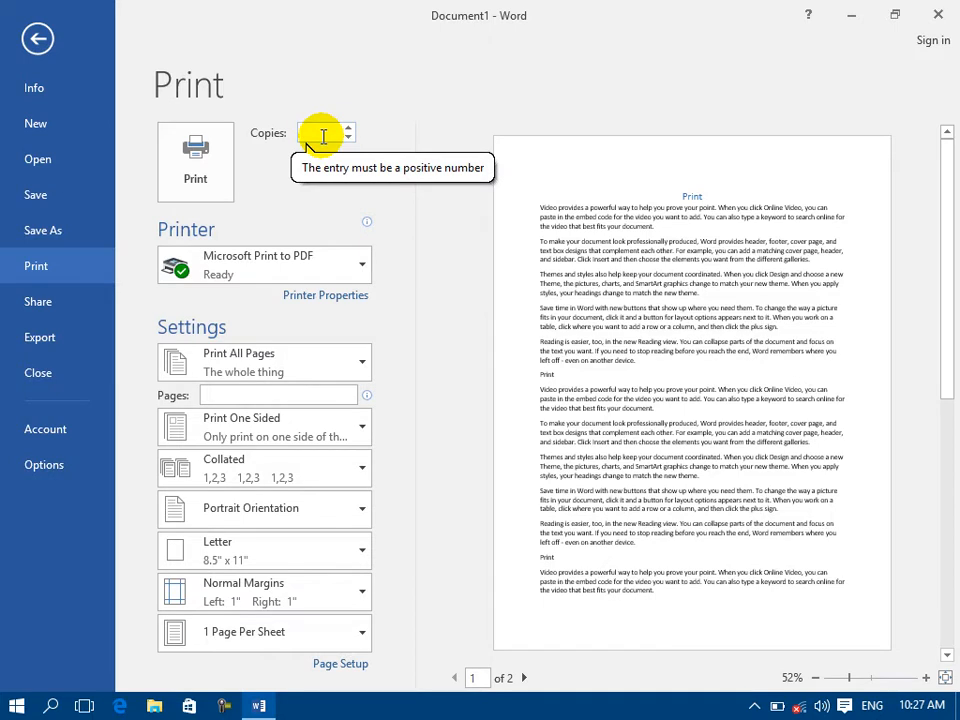
type("10")
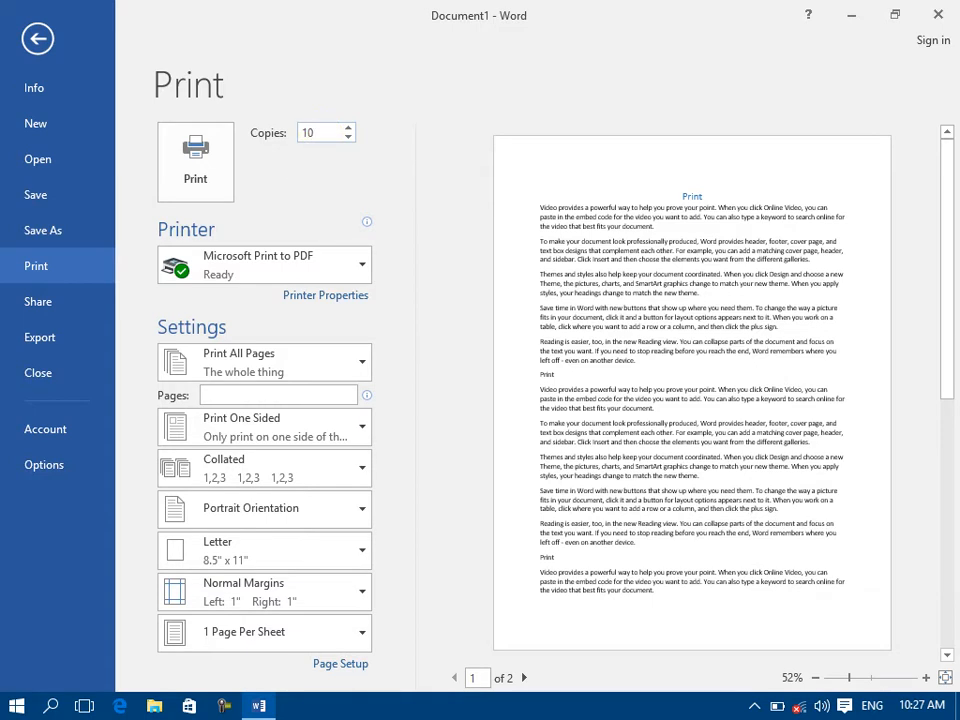
left_click(713, 243)
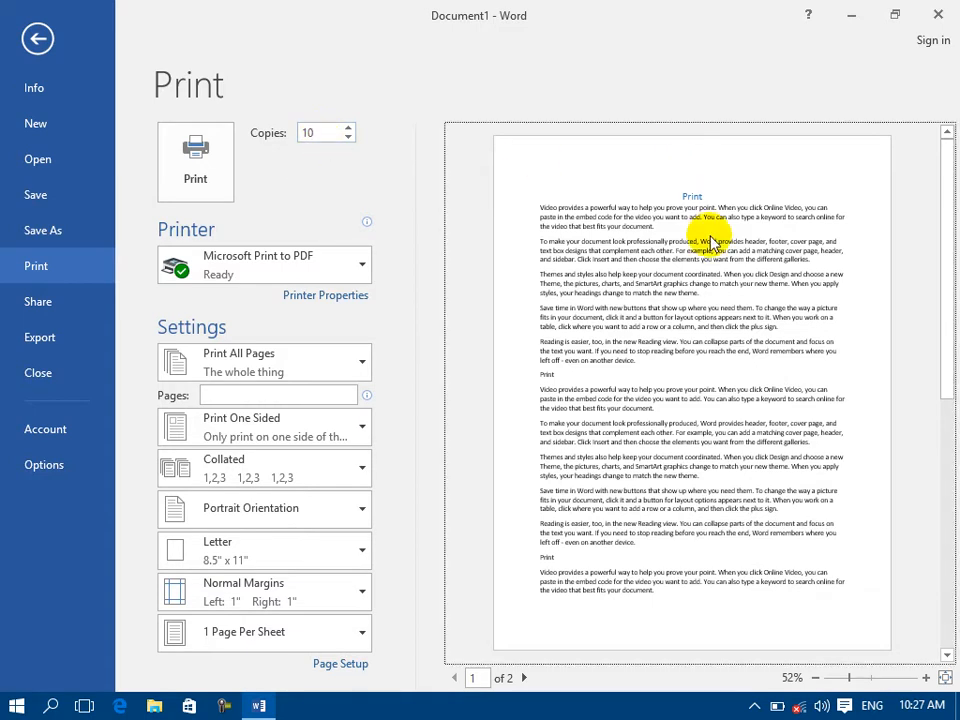
Step: Test the upper limit of the copies setting by entering 100000, 32767 and 32768
left_click(318, 134)
left_click_drag(302, 136, 321, 135)
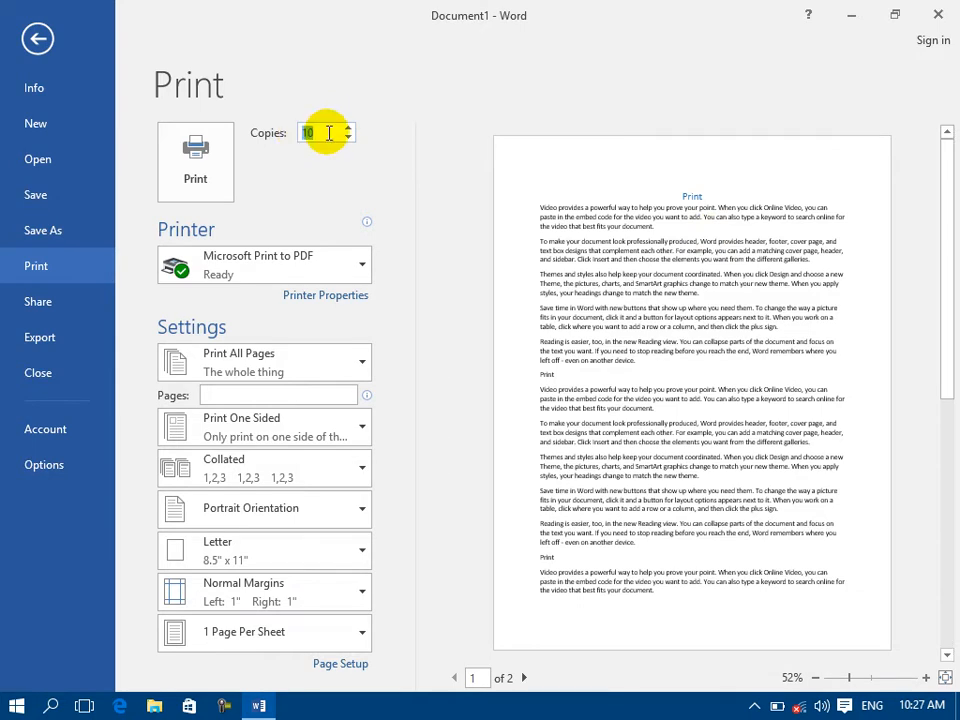
type("100000")
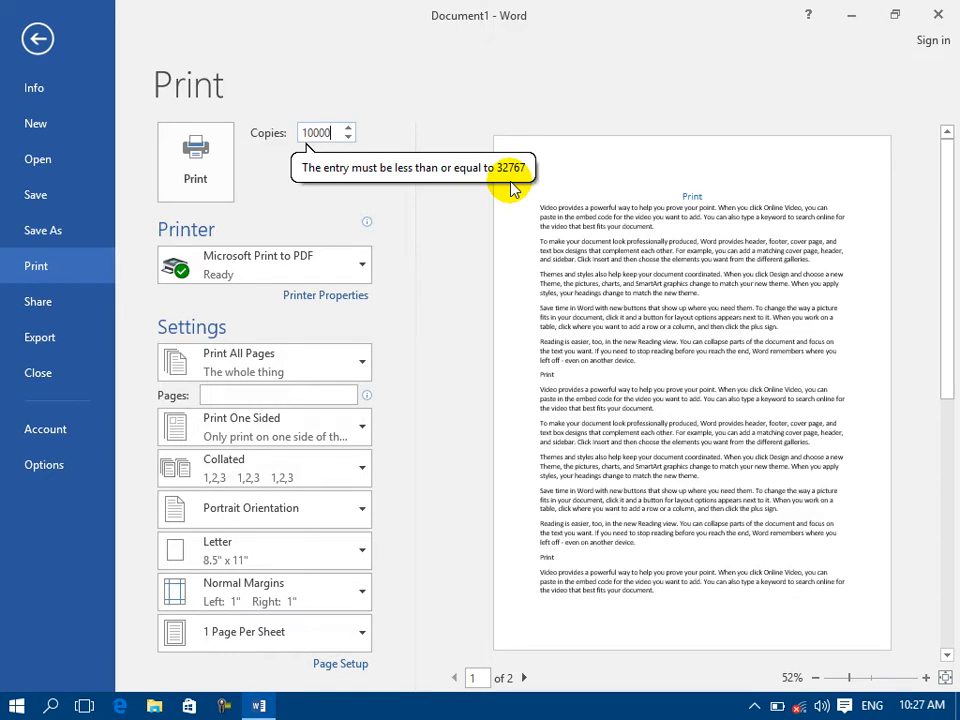
left_click_drag(331, 133, 185, 124)
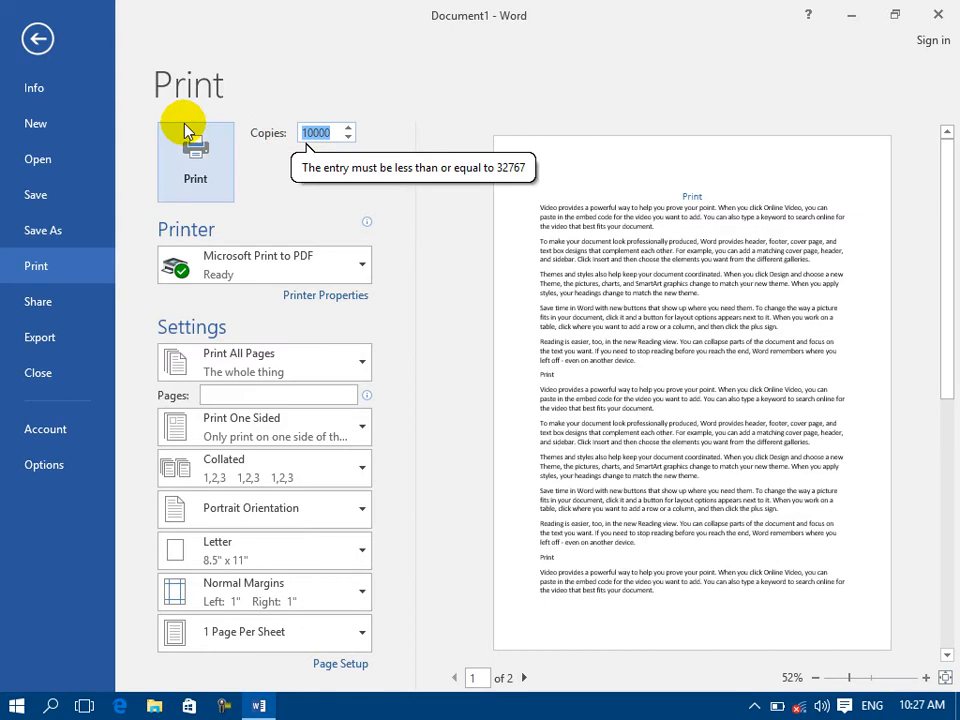
type("32767")
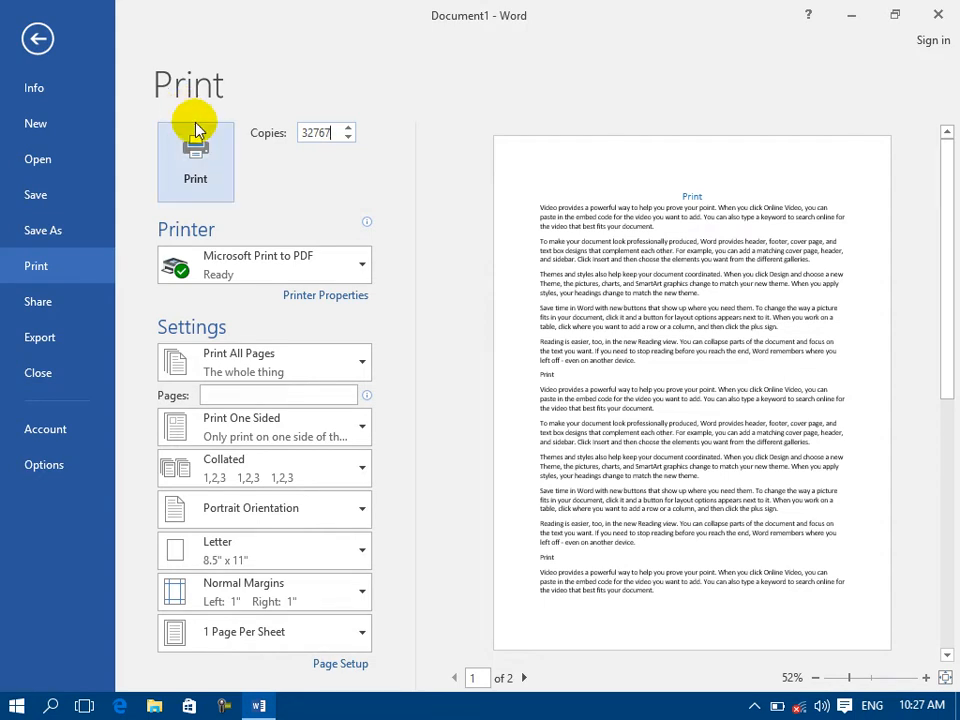
key("BackSpace")
type("8")
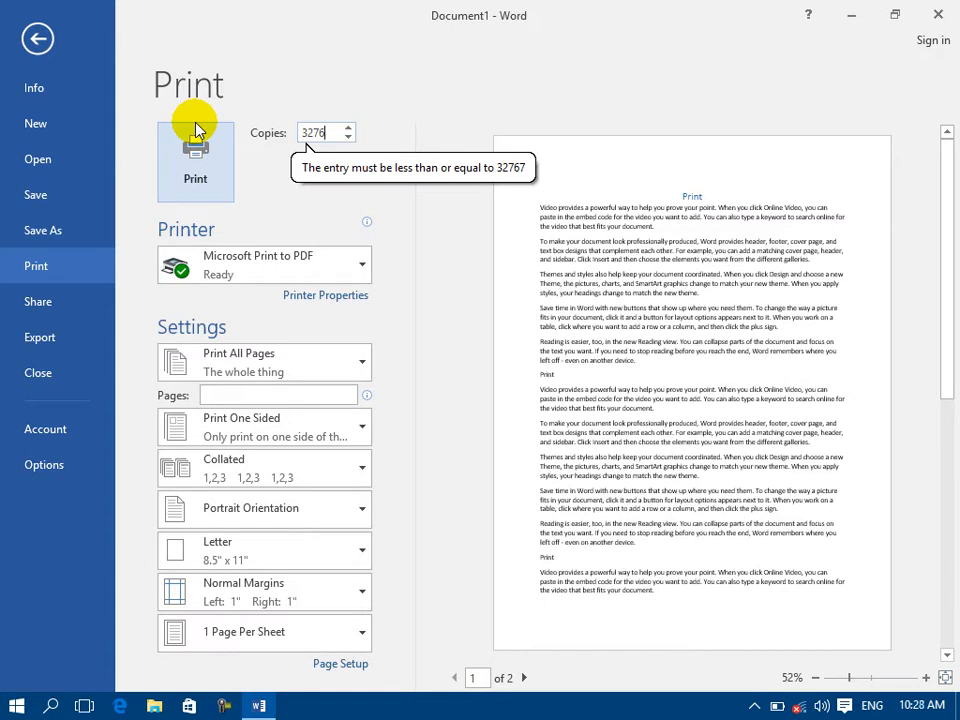
Step: Reset the number of copies to 1, raise it one at a time to 7, and change it to 9
key("BackSpace")
key("BackSpace")
key("BackSpace")
key("BackSpace")
type("1")
left_click(350, 128)
left_click(350, 128)
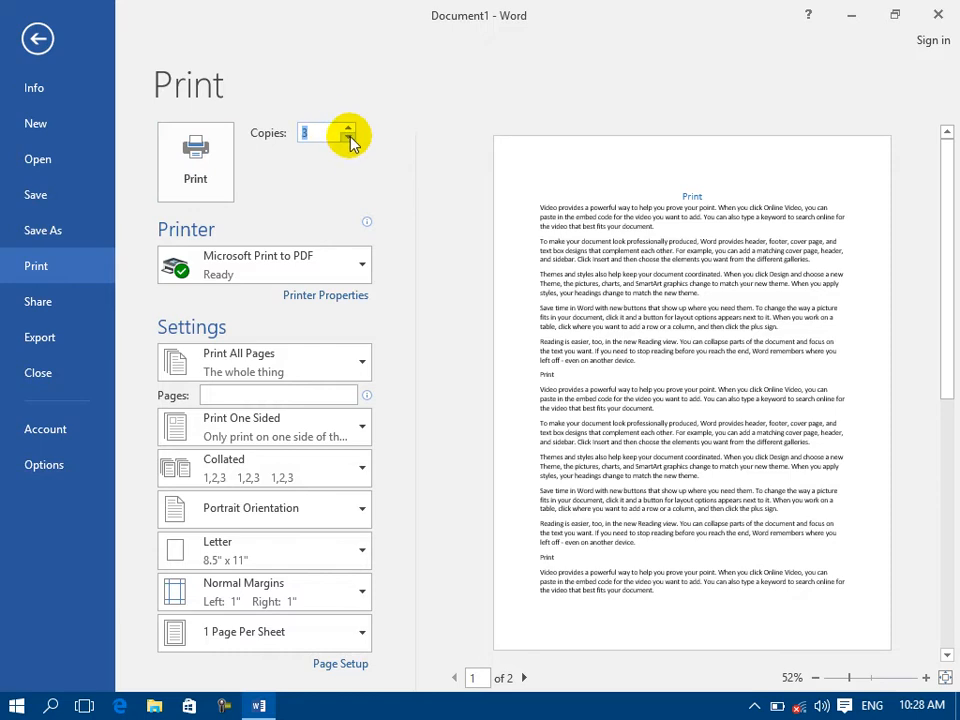
left_click(350, 128)
left_click(350, 128)
left_click(350, 128)
left_click(350, 128)
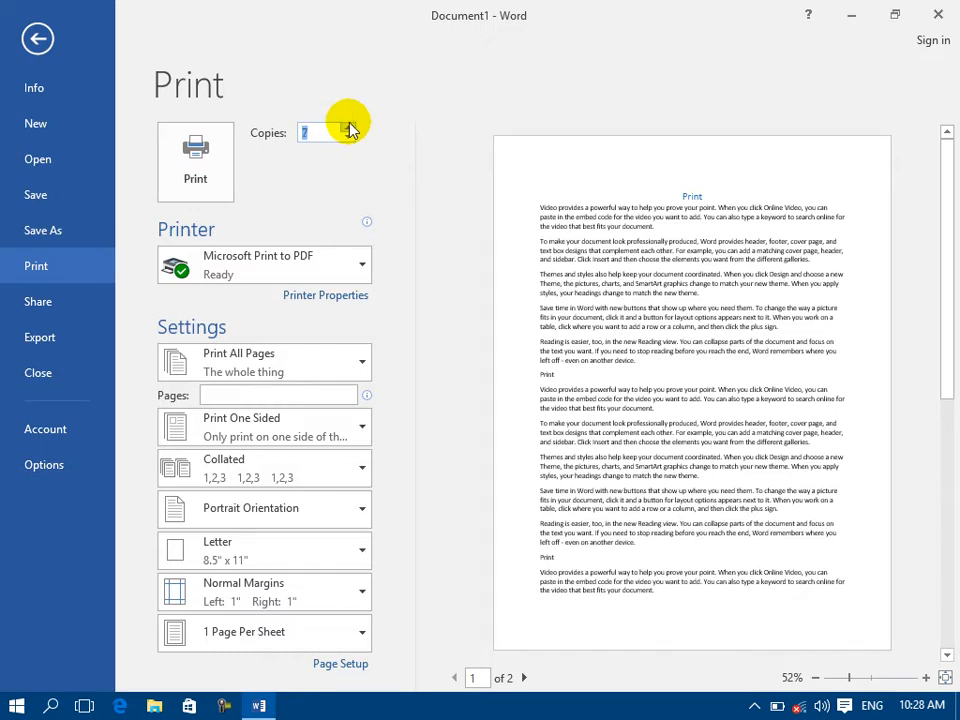
type("9")
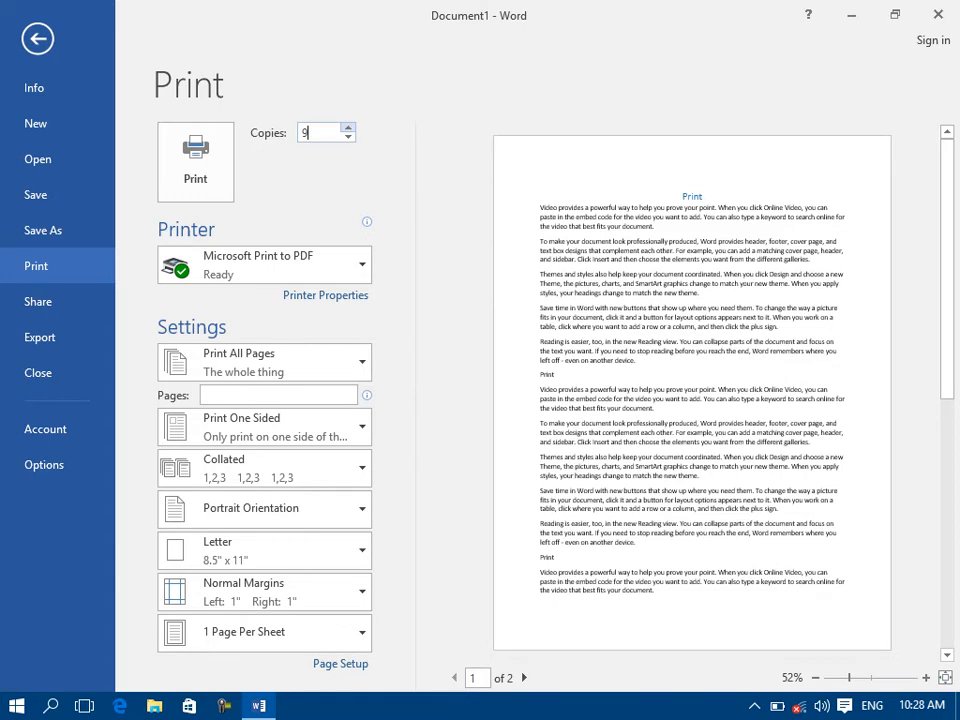
Step: Set the copies to 1, print with Microsoft Print to PDF, and save the output in Documents under a first name
key("BackSpace")
type("1")
left_click(187, 170)
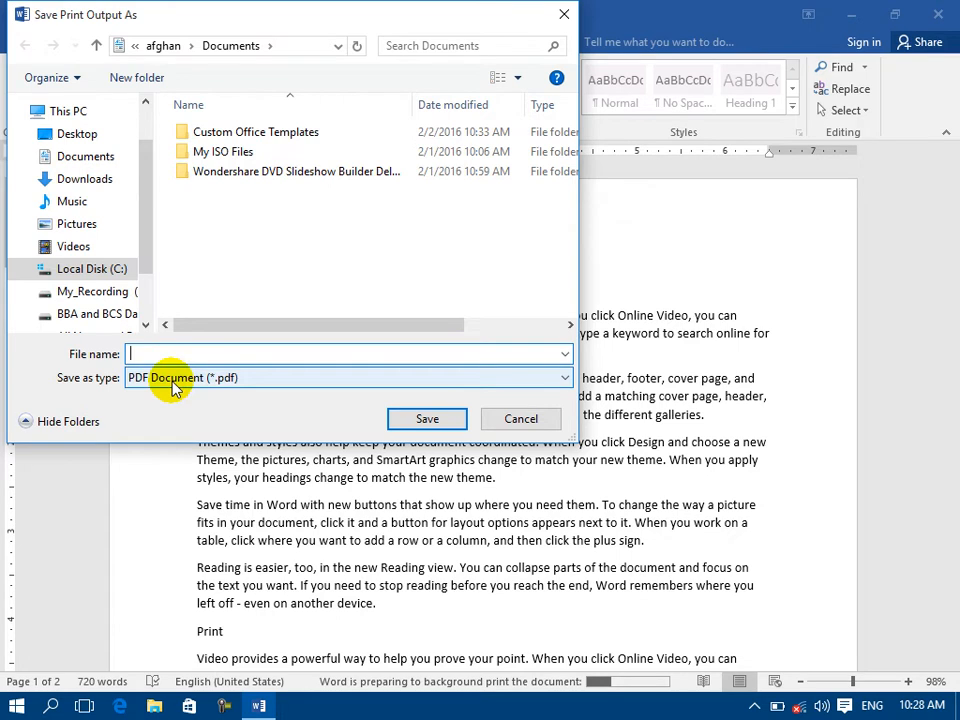
type("asad")
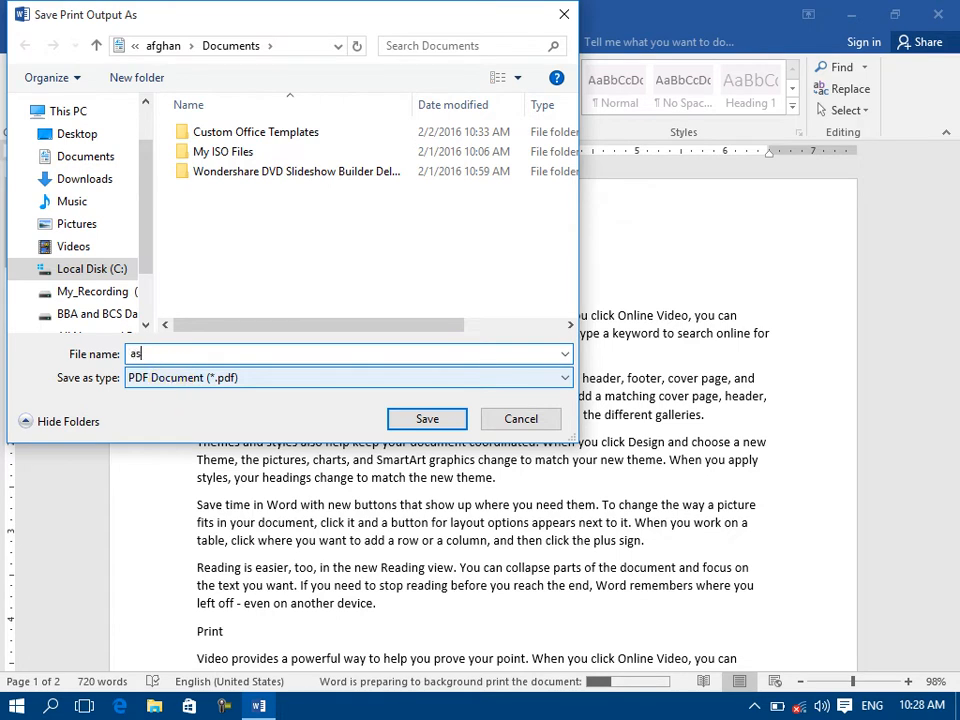
left_click(427, 419)
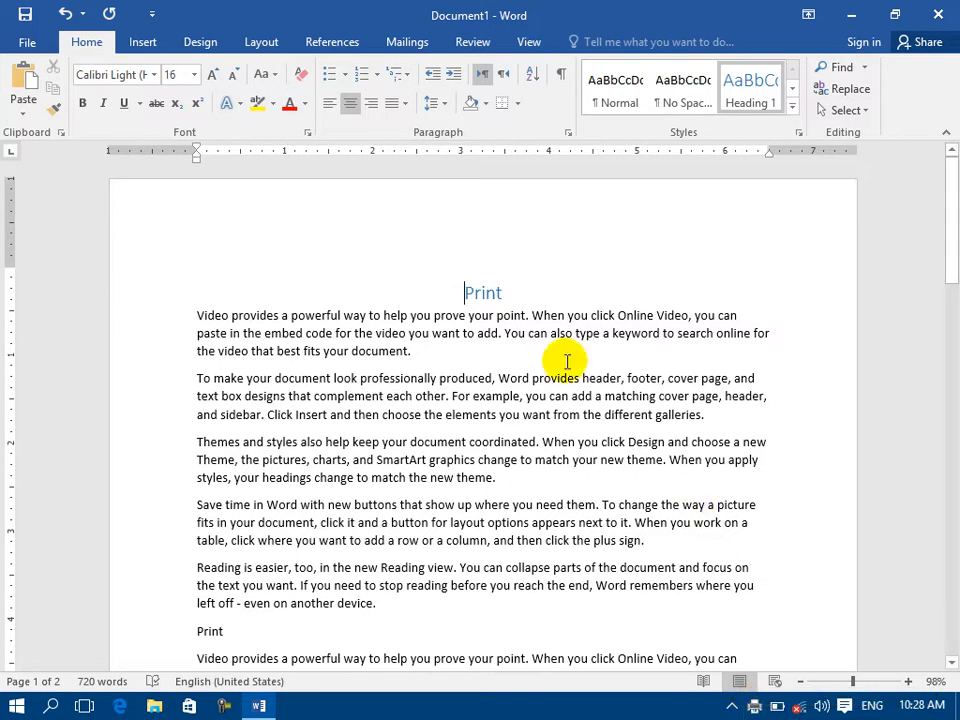
Step: Reopen the document's print settings and choose Send To OneNote 16 as the printer
left_click(18, 36)
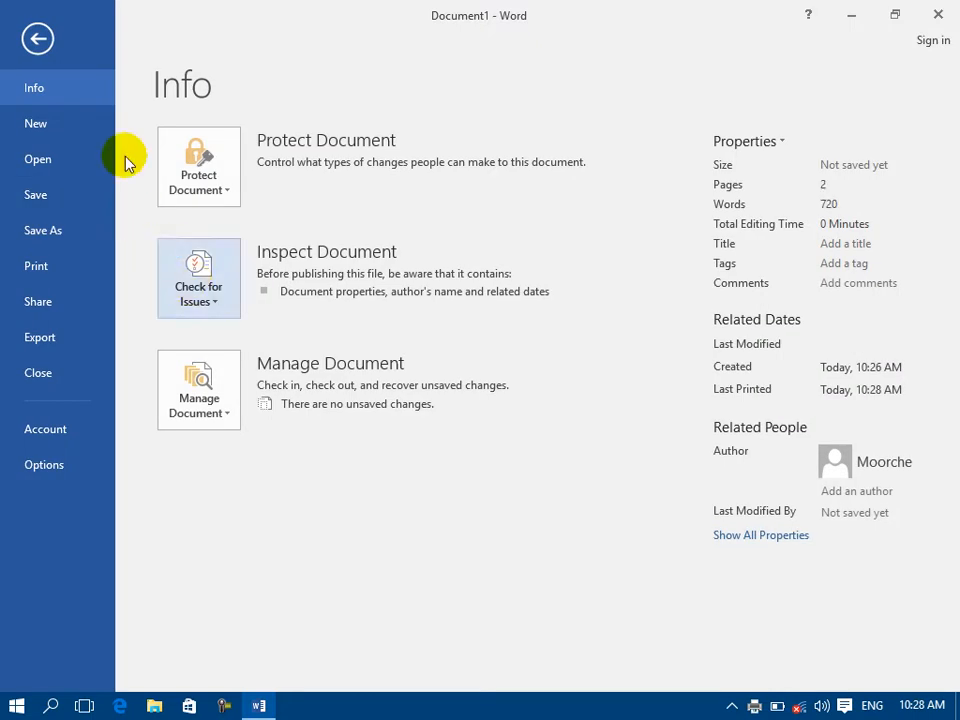
left_click(66, 268)
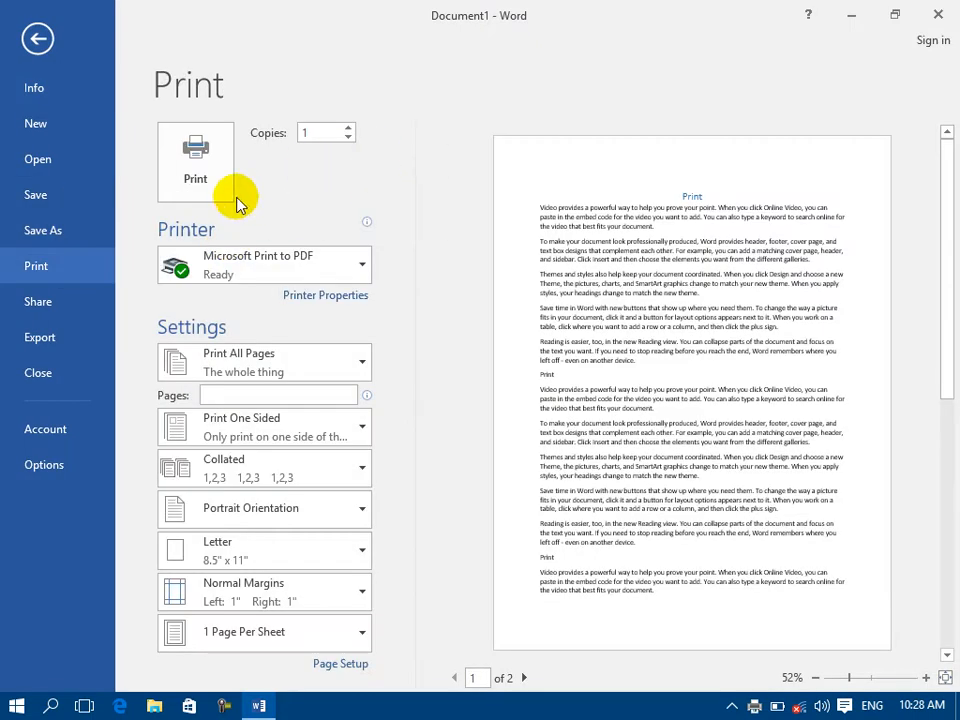
left_click(210, 257)
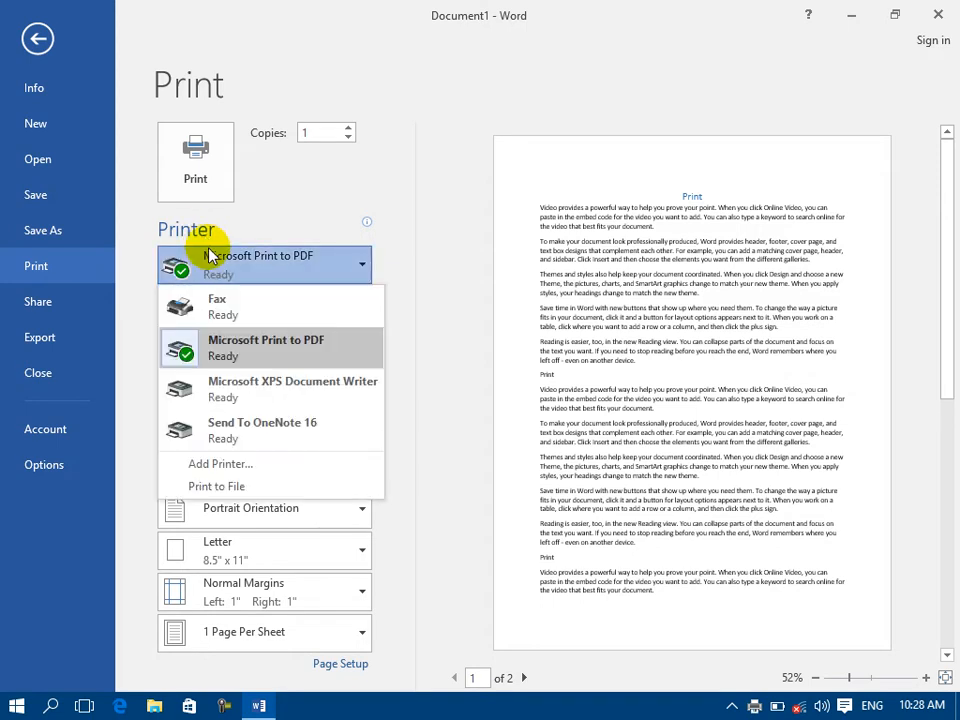
left_click(252, 436)
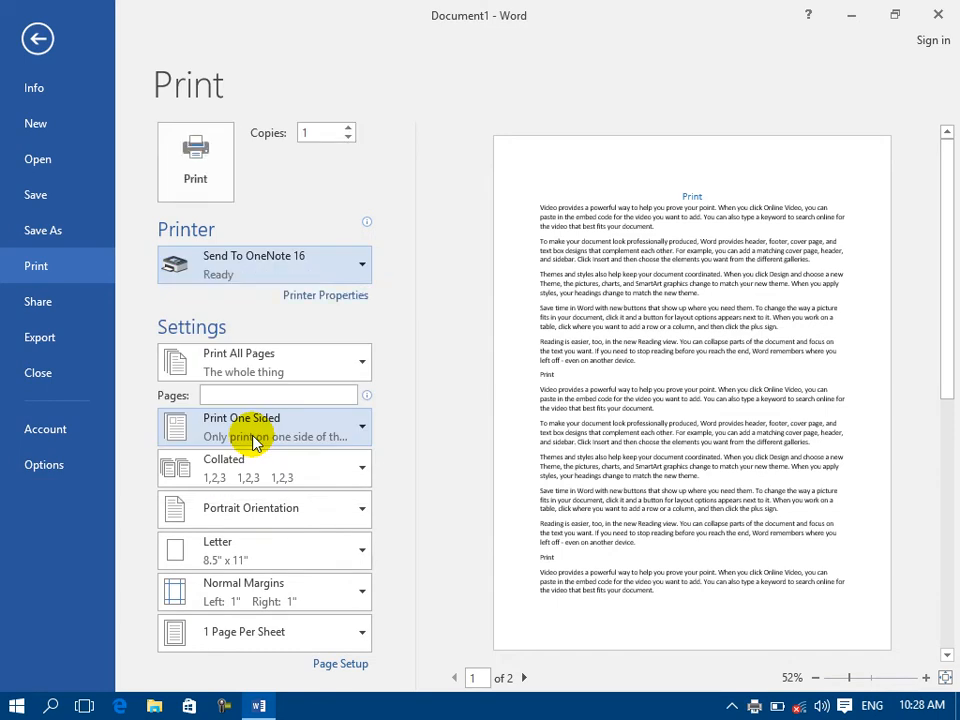
Step: Switch the printer back to Microsoft Print to PDF
left_click(273, 262)
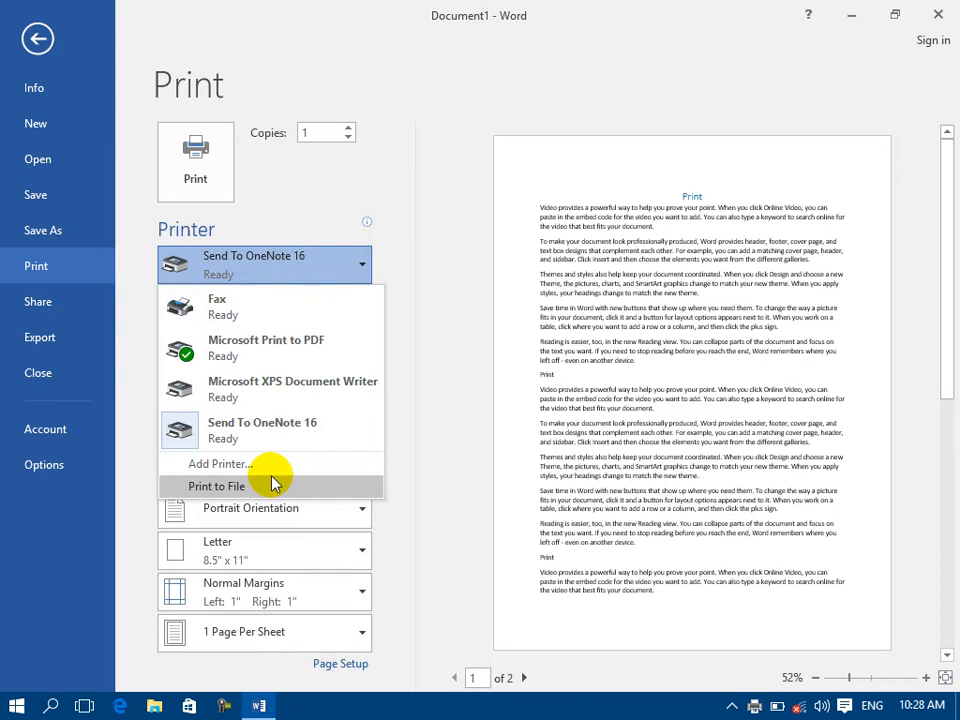
mouse_move(240, 317)
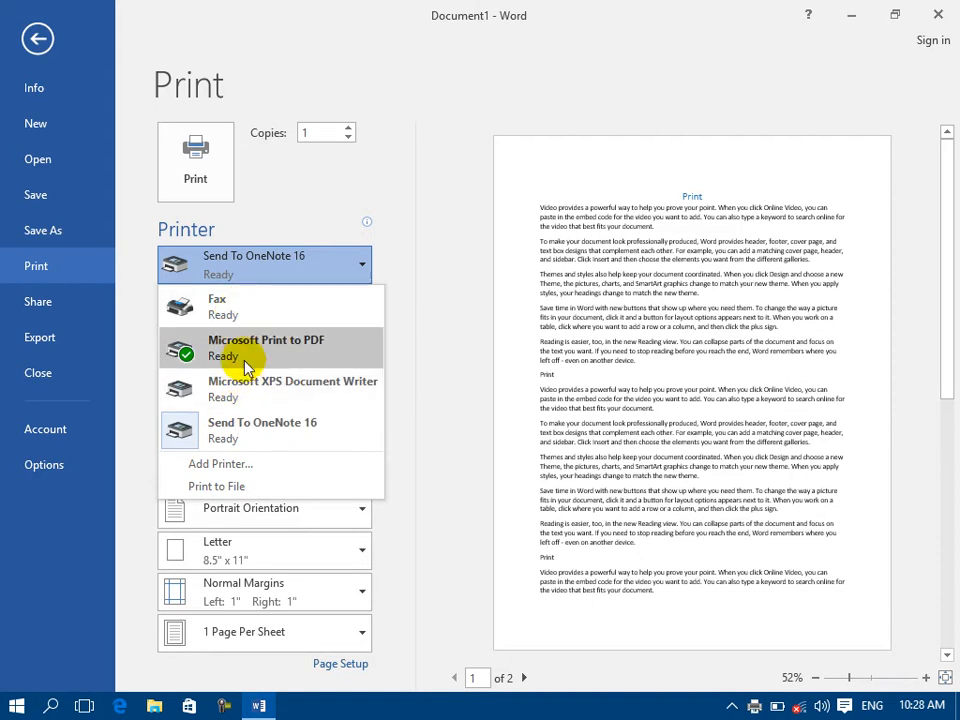
left_click(244, 358)
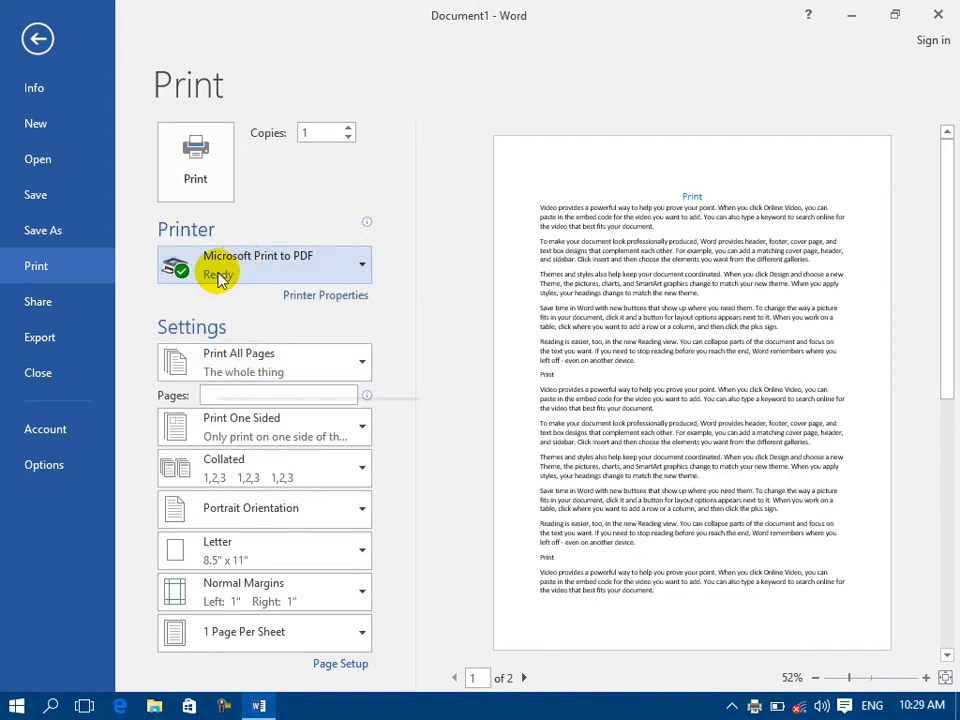
Step: Open the printer's properties, try both page orientations, and leave the orientation set to Landscape
mouse_move(220, 278)
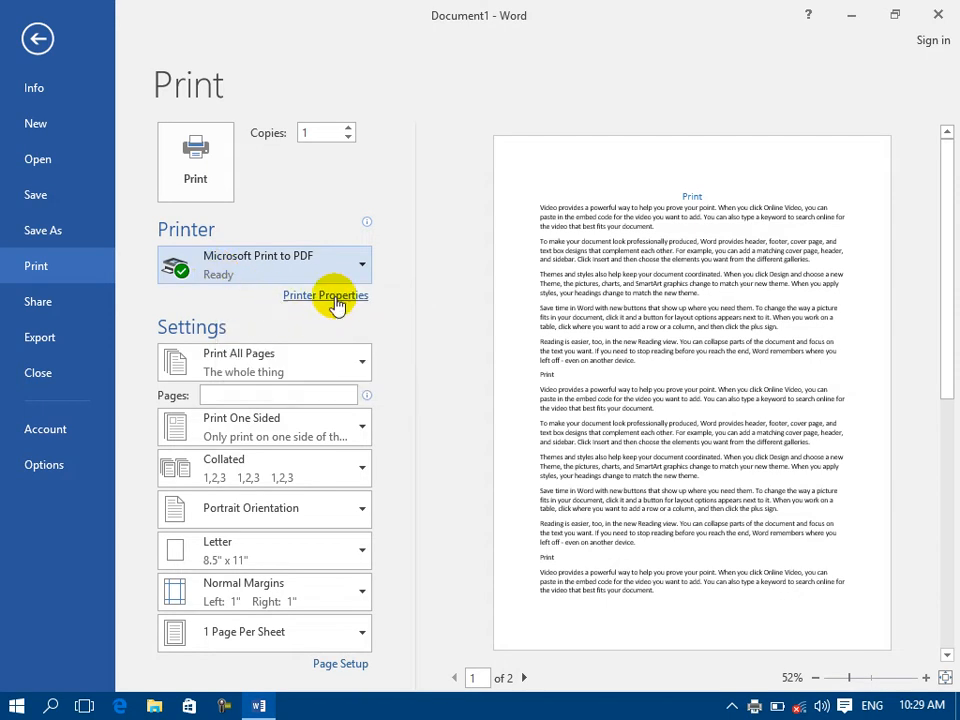
left_click(334, 298)
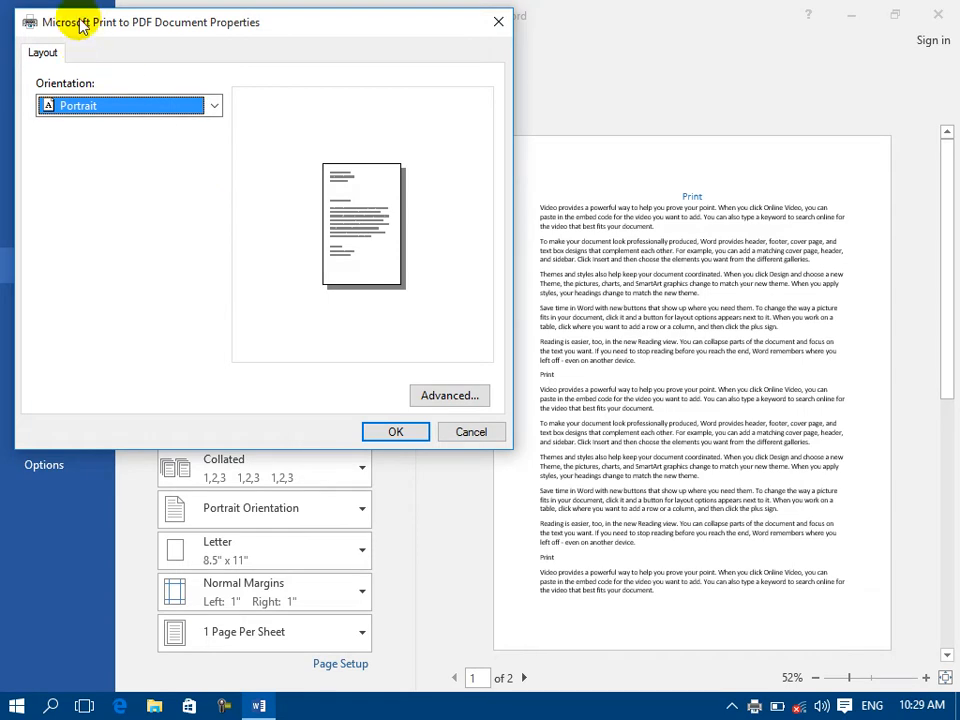
left_click(103, 106)
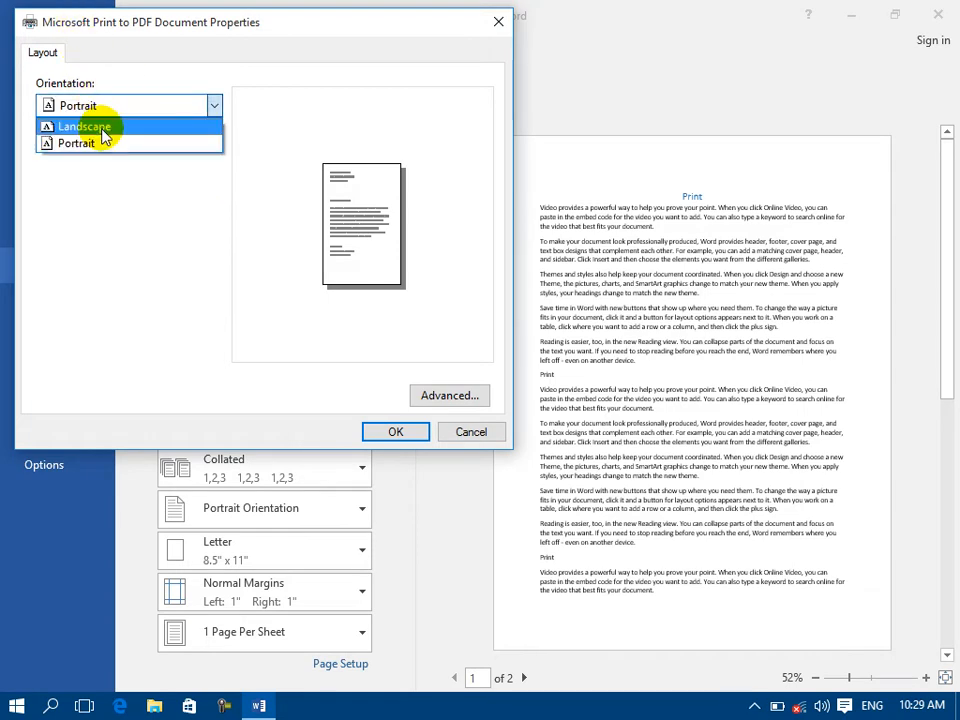
left_click(102, 125)
left_click(103, 108)
left_click(101, 145)
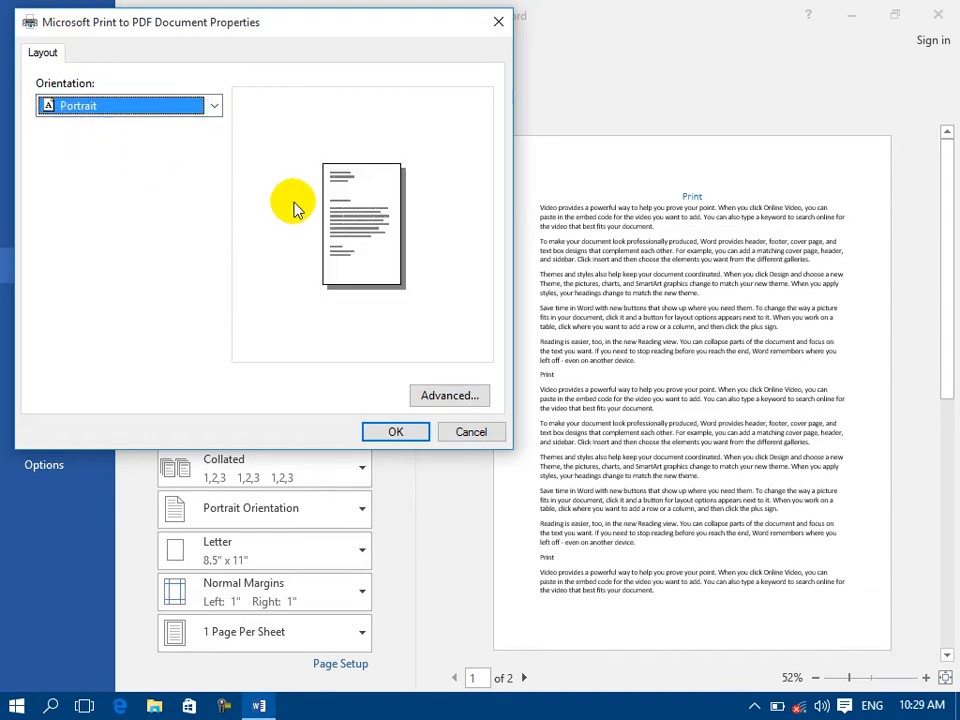
left_click(125, 108)
left_click(118, 127)
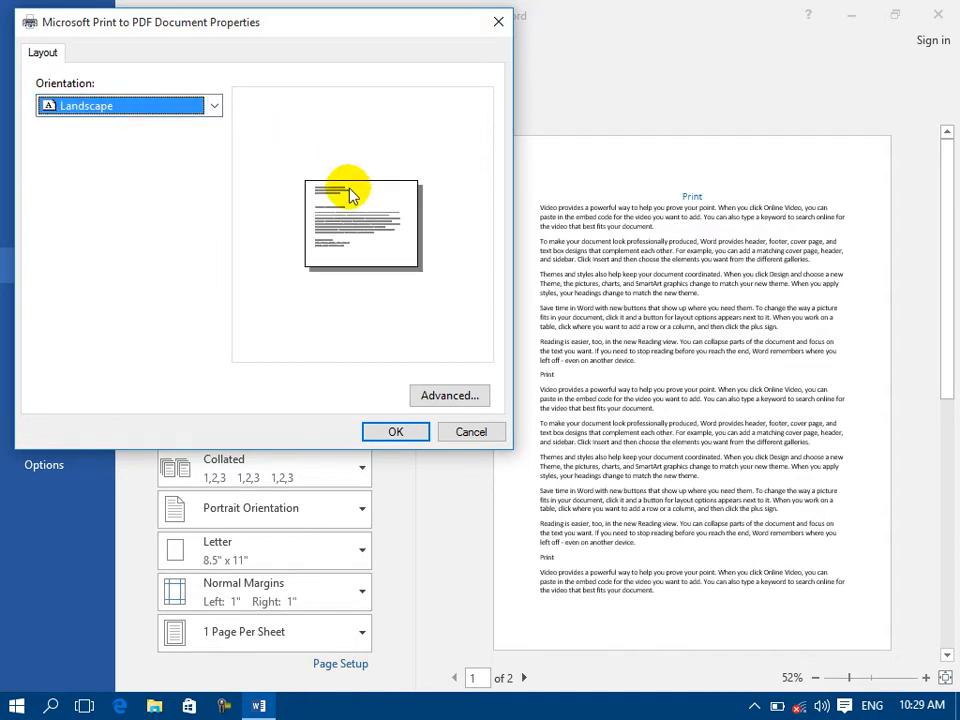
Step: Try paper size A4 and open the copy count for editing in the PDF printer's advanced options, and discard the changes
left_click(452, 394)
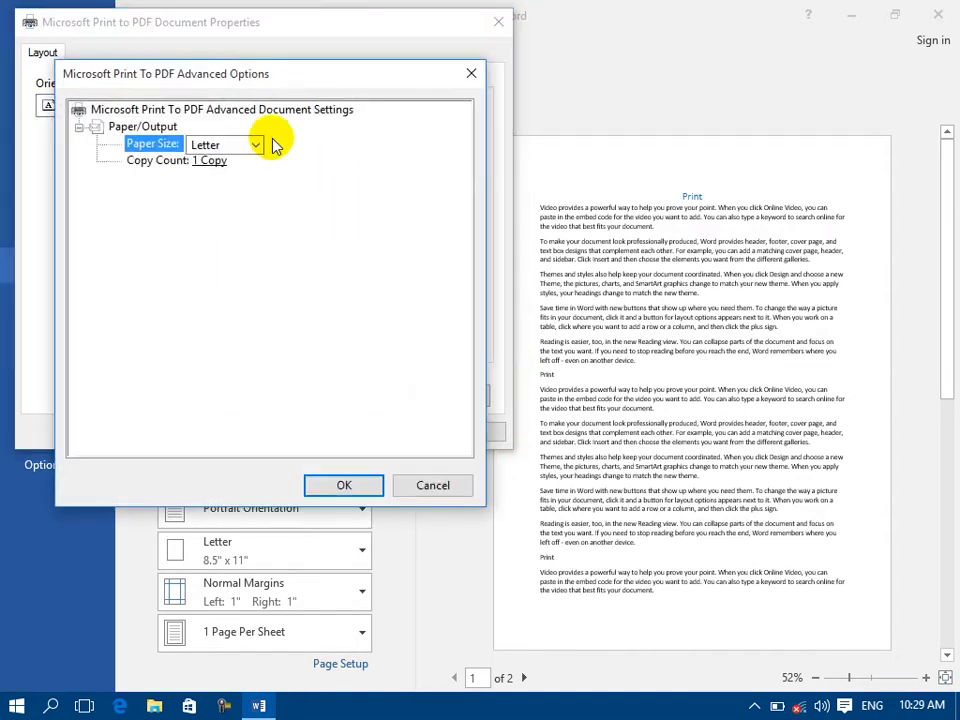
left_click(217, 146)
left_click(212, 181)
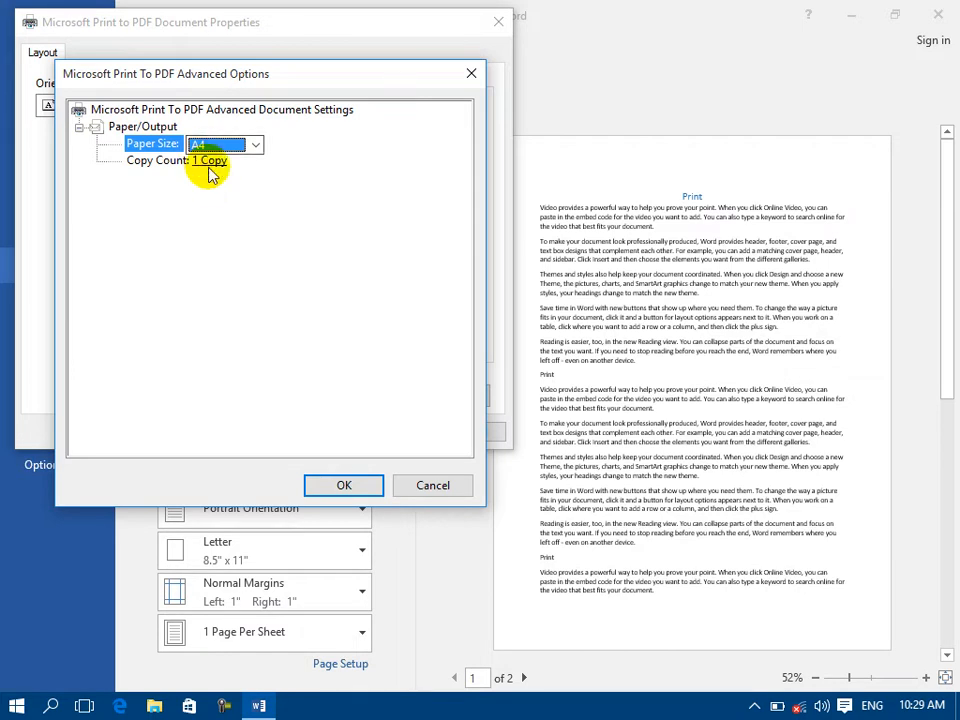
left_click(210, 161)
left_click(249, 164)
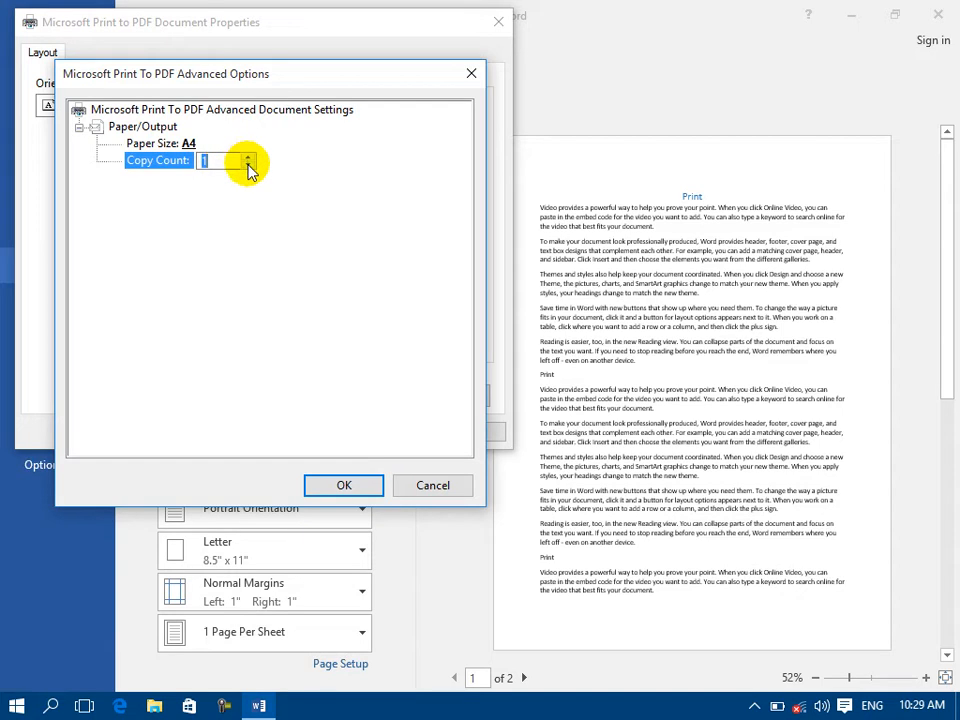
left_click(433, 486)
left_click(485, 437)
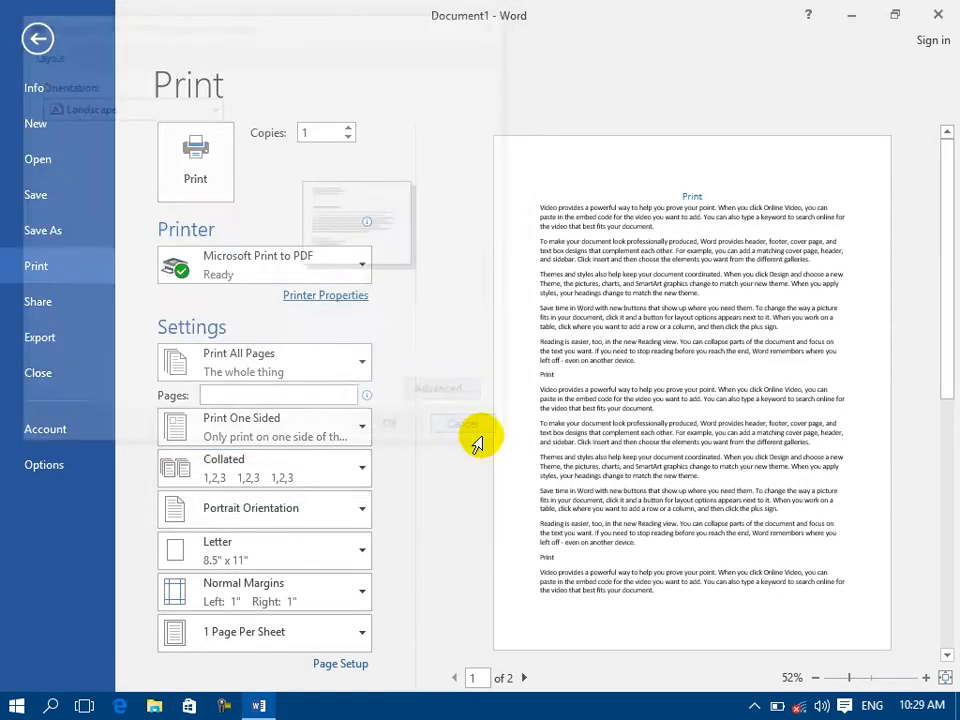
Step: Check the printer's status and review the page range choices, keeping Print All Pages selected
mouse_move(231, 280)
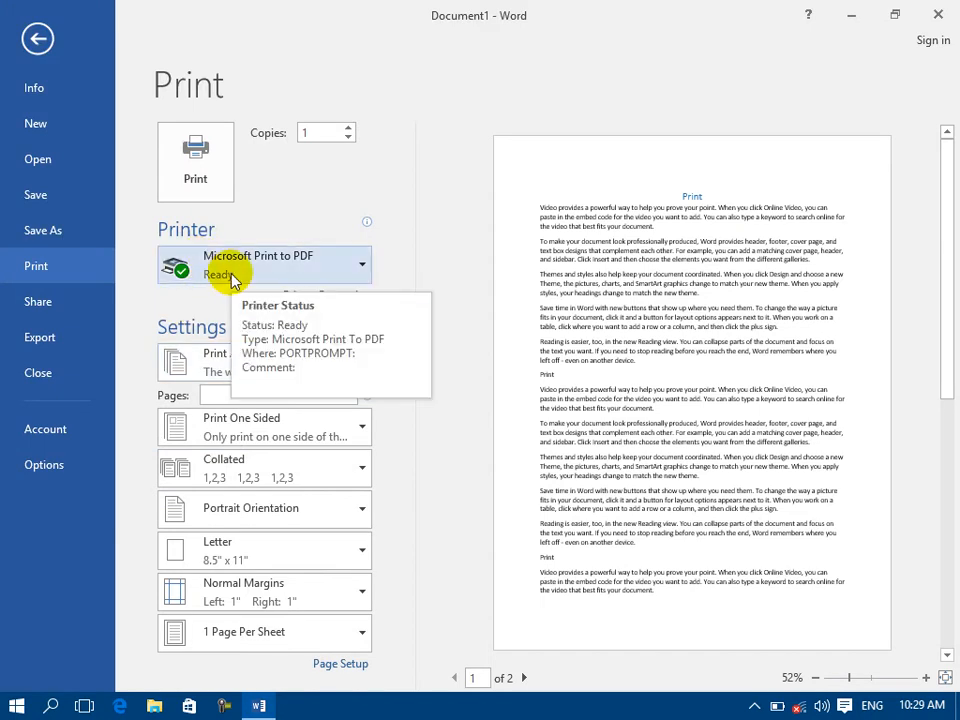
left_click(216, 356)
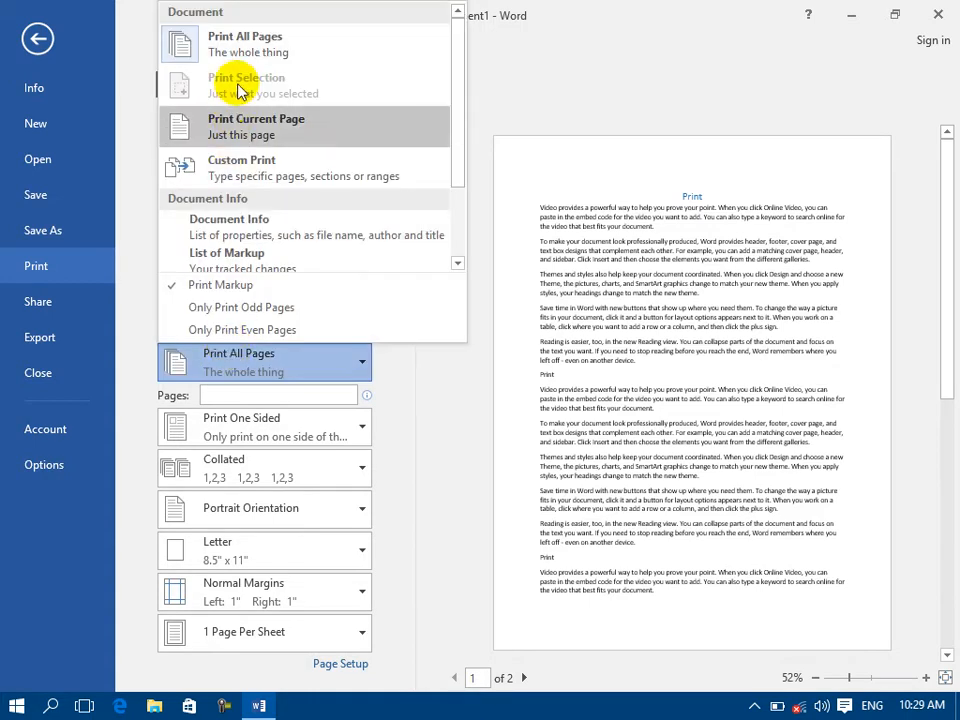
left_click(249, 44)
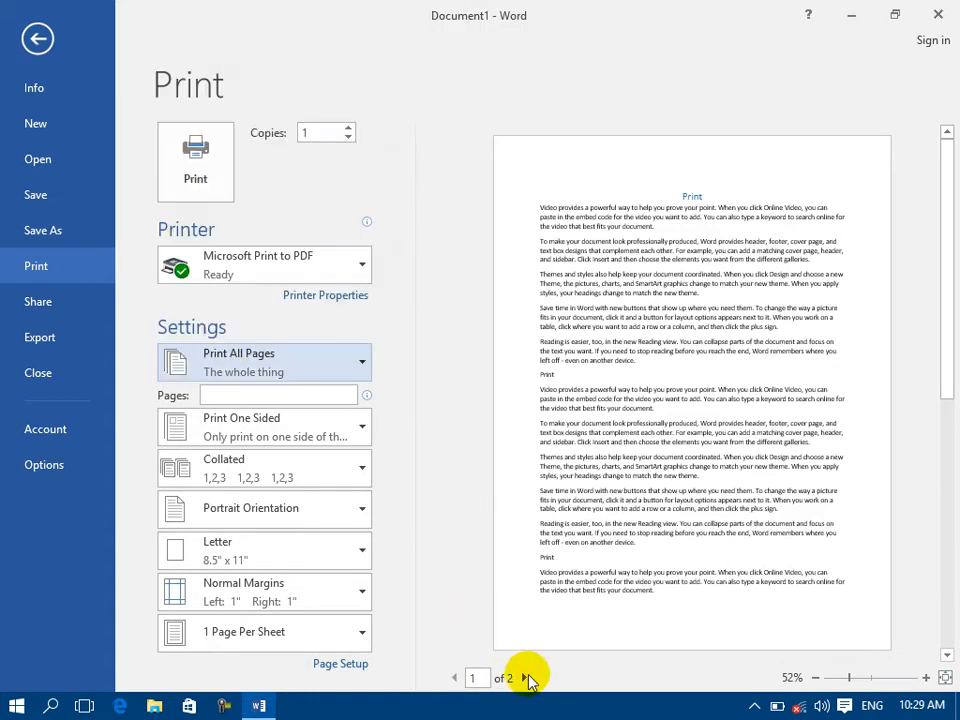
Step: Return to the document, copy its entire text, and paste it repeatedly until the document fills 11 pages
left_click(38, 38)
scroll(283, 524, "down", 4)
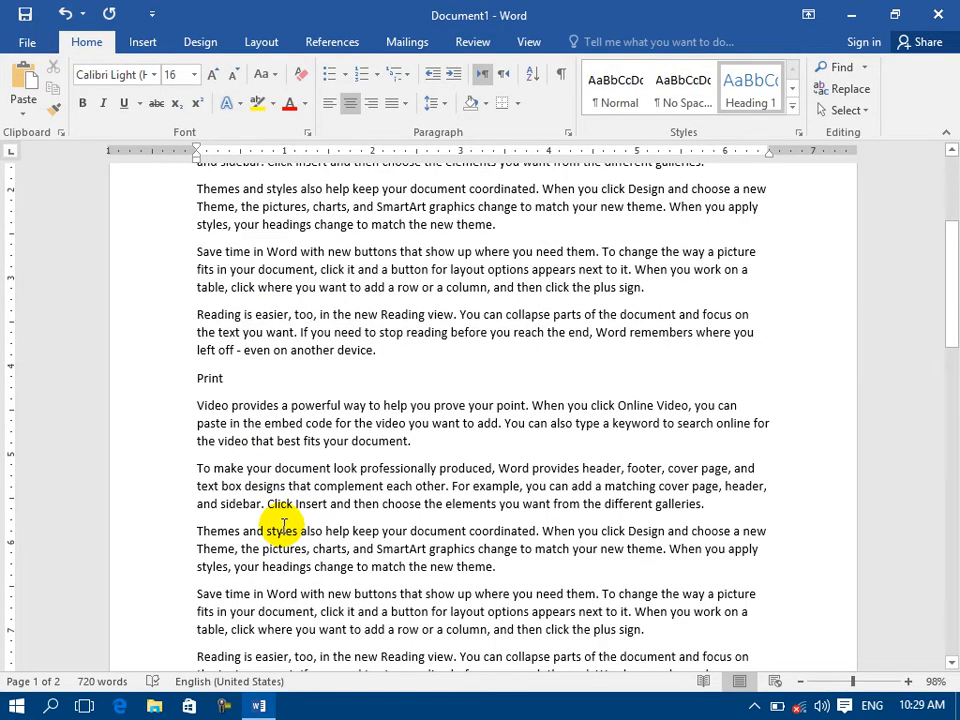
key("ctrl+a")
key("ctrl+c")
key("ctrl+v")
key("ctrl+v")
key("ctrl+v")
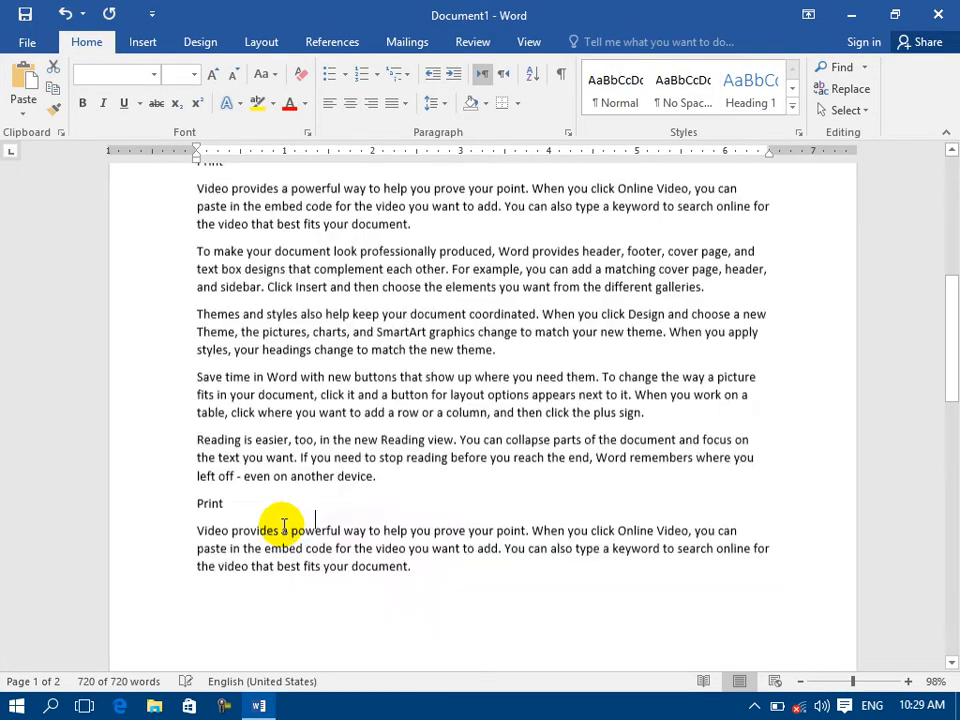
key("ctrl+v")
key("ctrl+v")
key("ctrl+v")
key("ctrl+v")
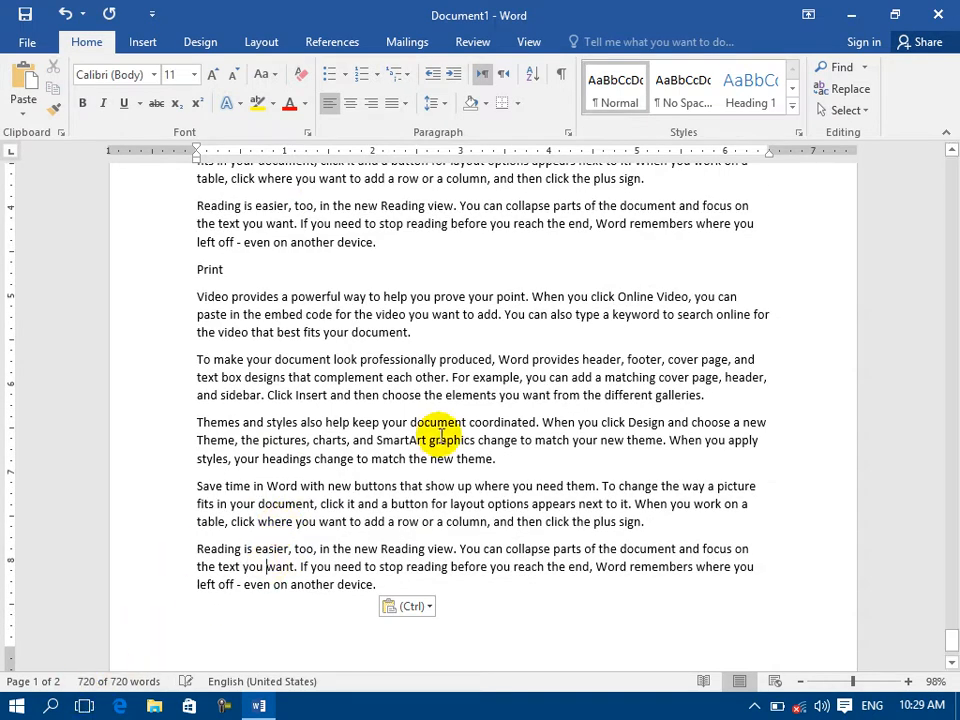
Step: Reopen the print settings, choose Print All Pages, examine the other page range choices, and return to the document
left_click(30, 43)
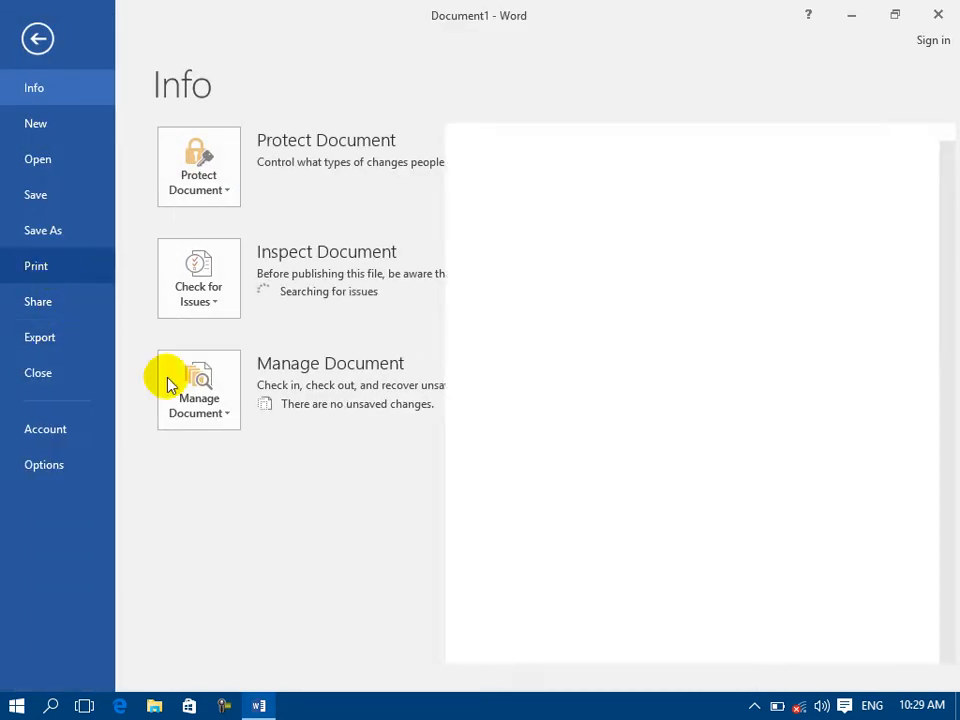
left_click(36, 266)
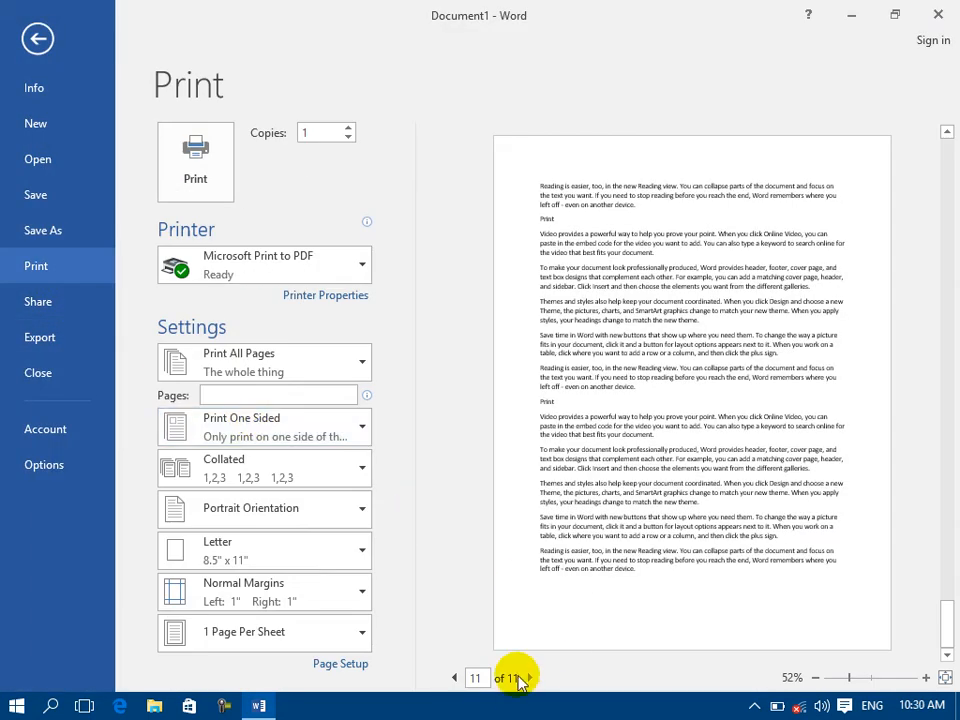
left_click(261, 364)
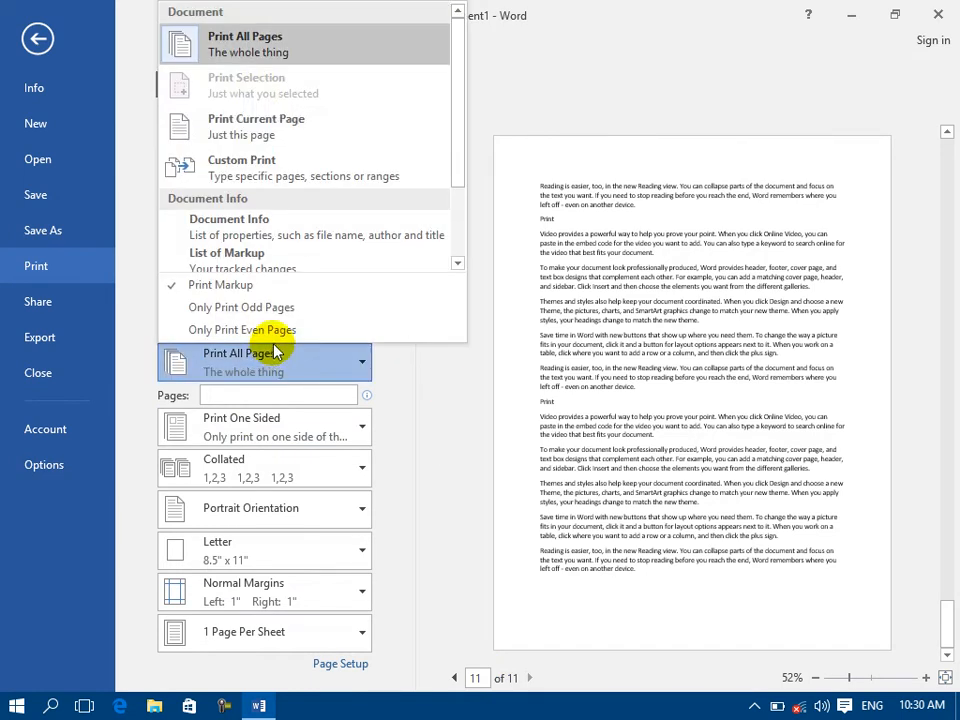
left_click(232, 60)
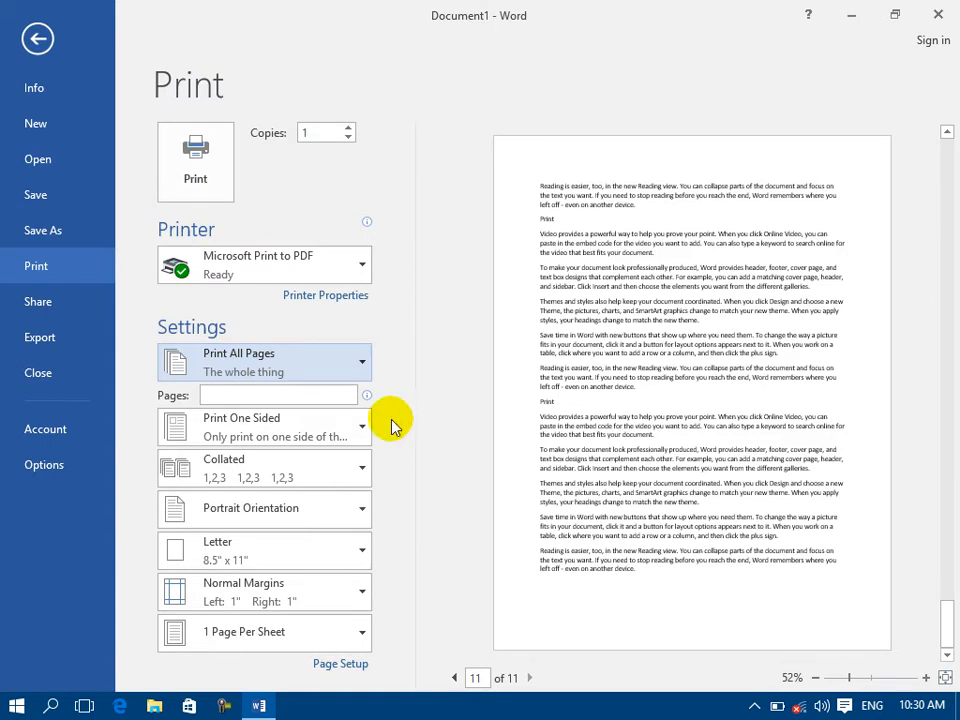
left_click(218, 378)
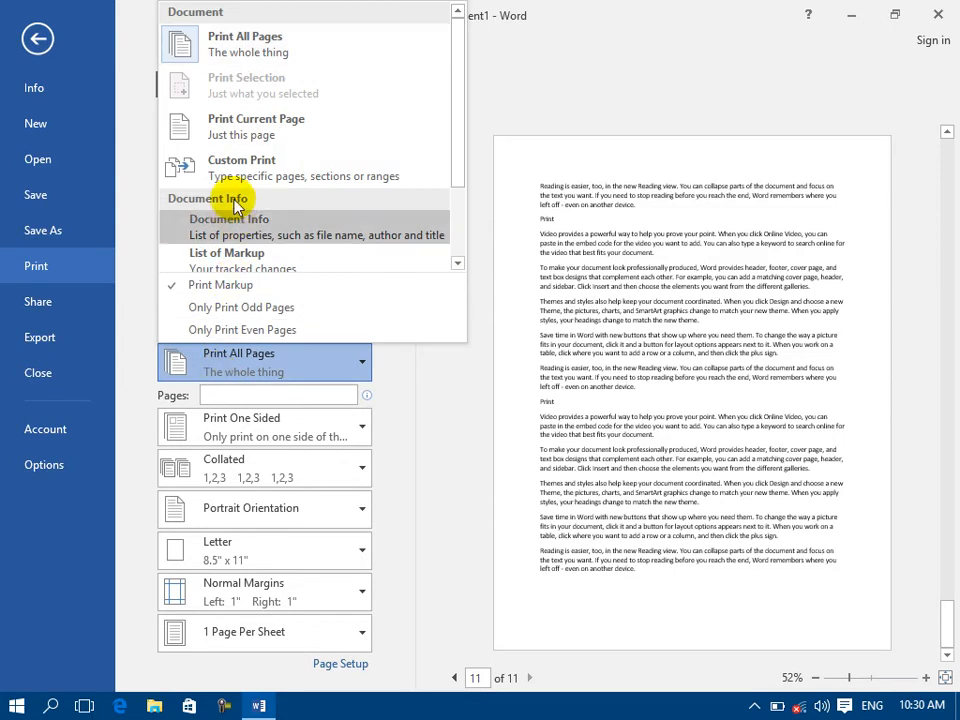
left_click(38, 39)
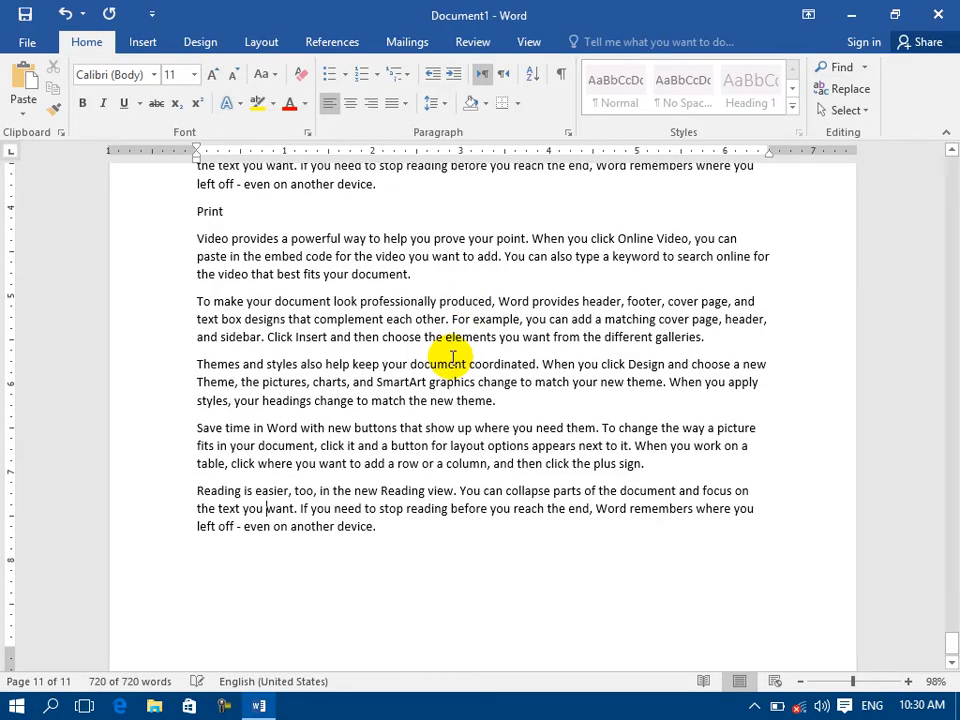
Step: Make the page 11 passage from the lower Print line through "choose a new" bold and red, and apply a blue text effect
scroll(452, 358, "up", 4)
left_click_drag(192, 402, 771, 539)
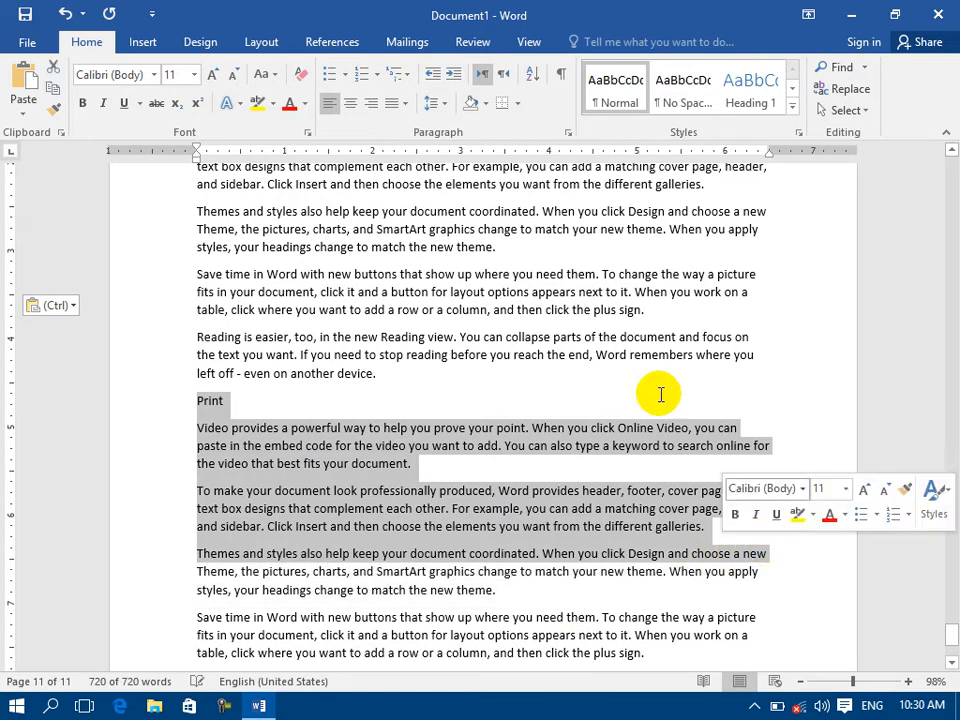
left_click(81, 104)
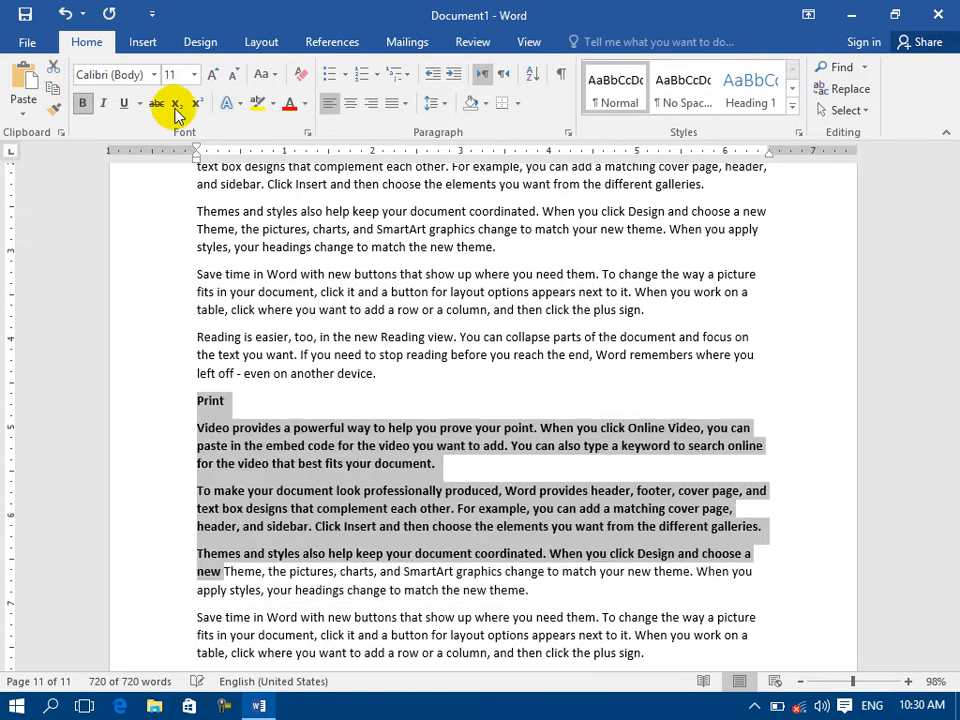
left_click(289, 106)
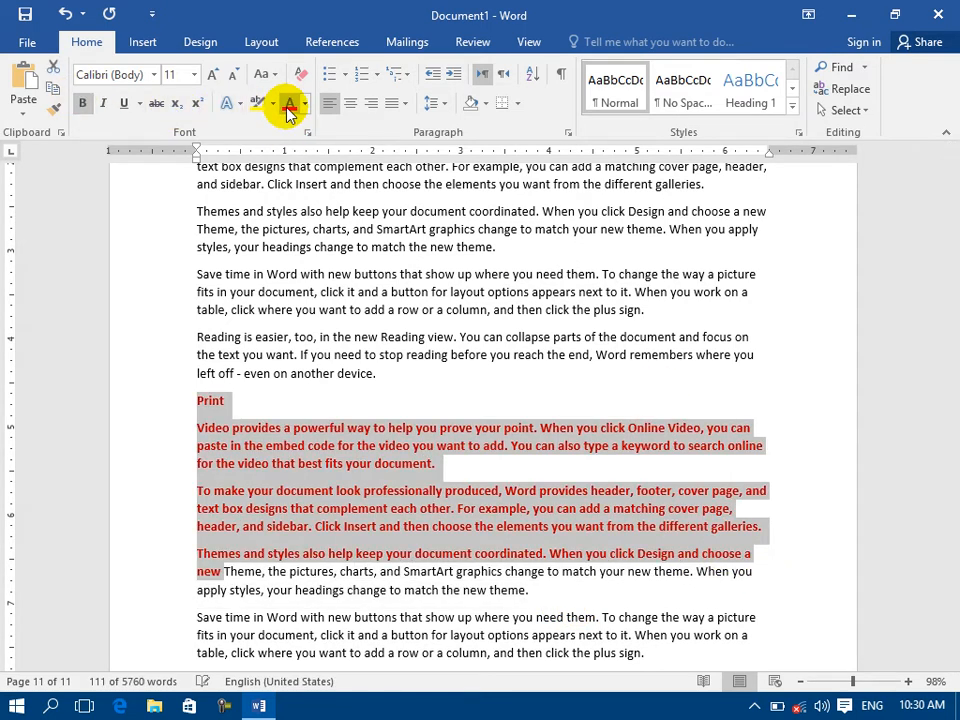
left_click(227, 103)
left_click(313, 222)
left_click(320, 466)
Step: Select the blue paragraphs from "Video provides" through "choose a new" and set the print range to Print Selection
left_click_drag(209, 424, 755, 562)
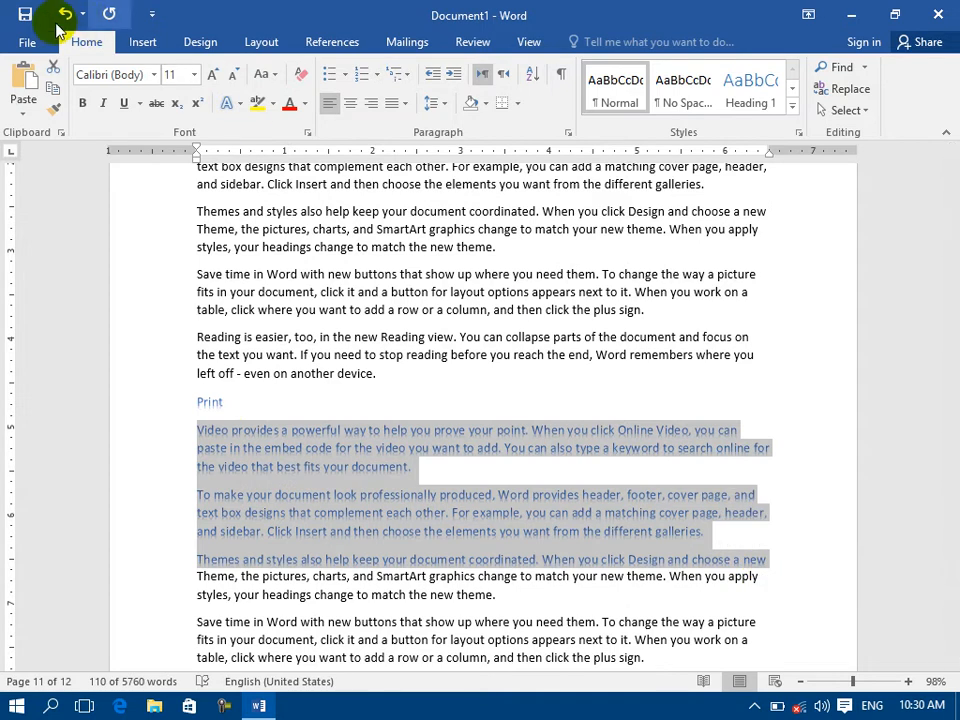
left_click(14, 42)
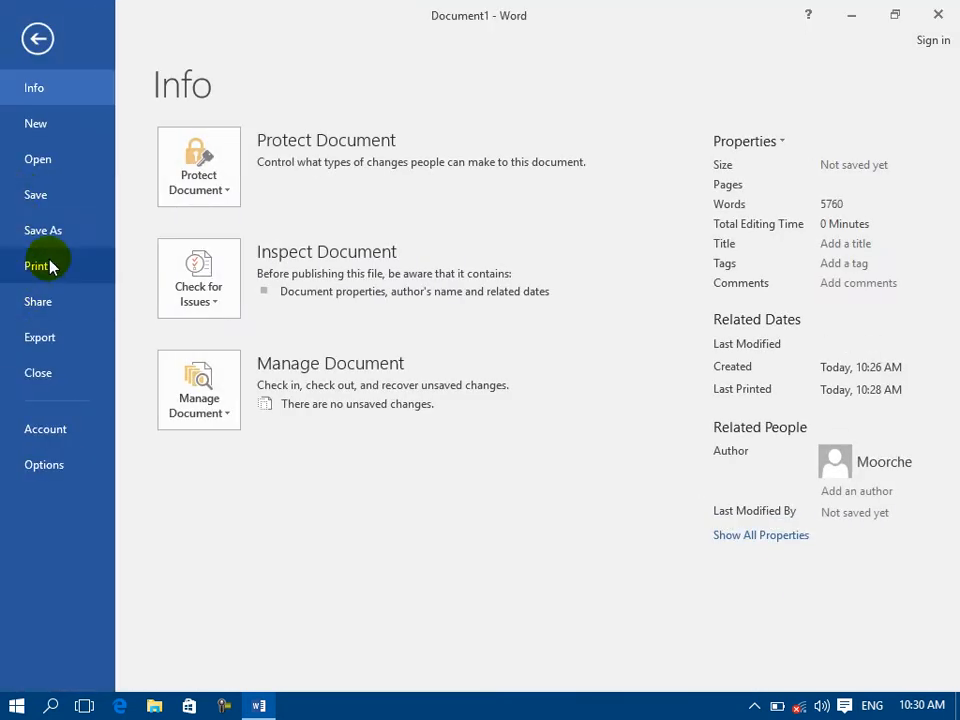
left_click(47, 266)
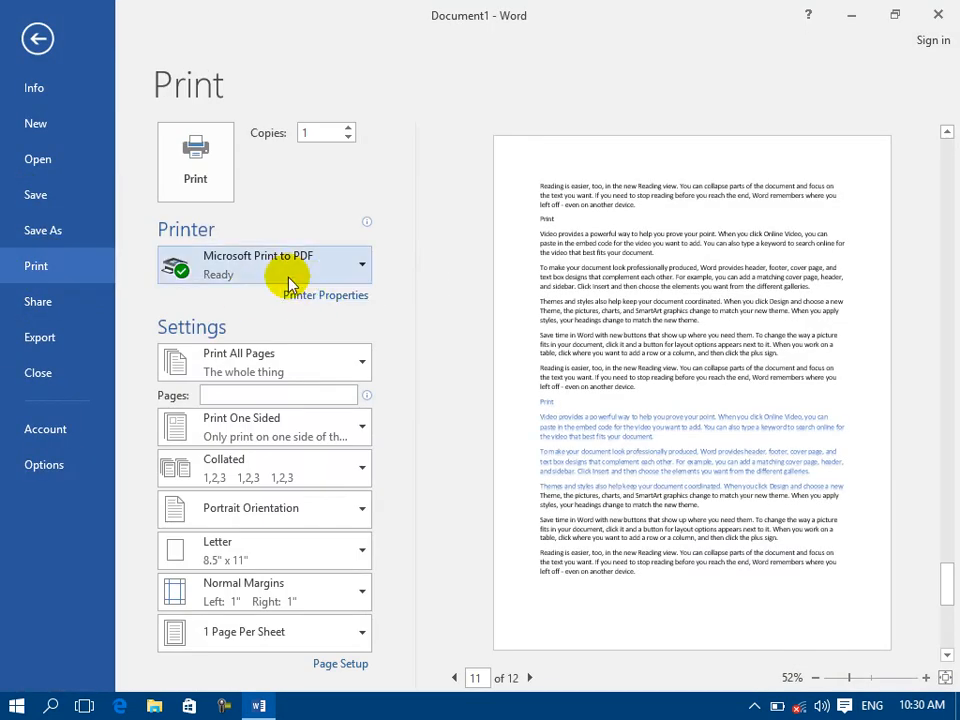
left_click(212, 368)
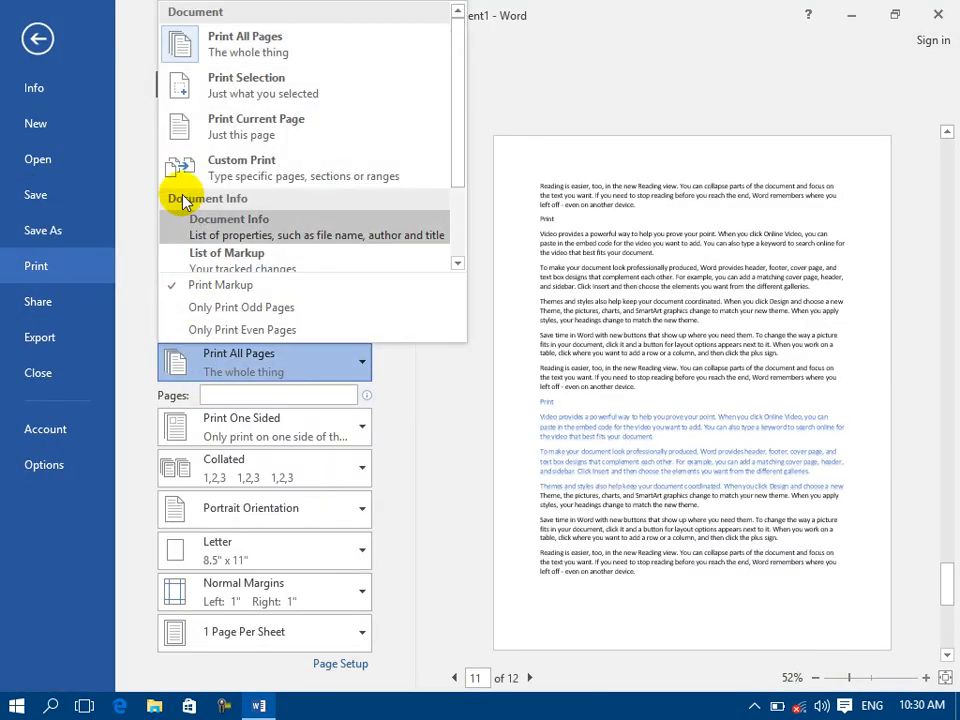
left_click(220, 97)
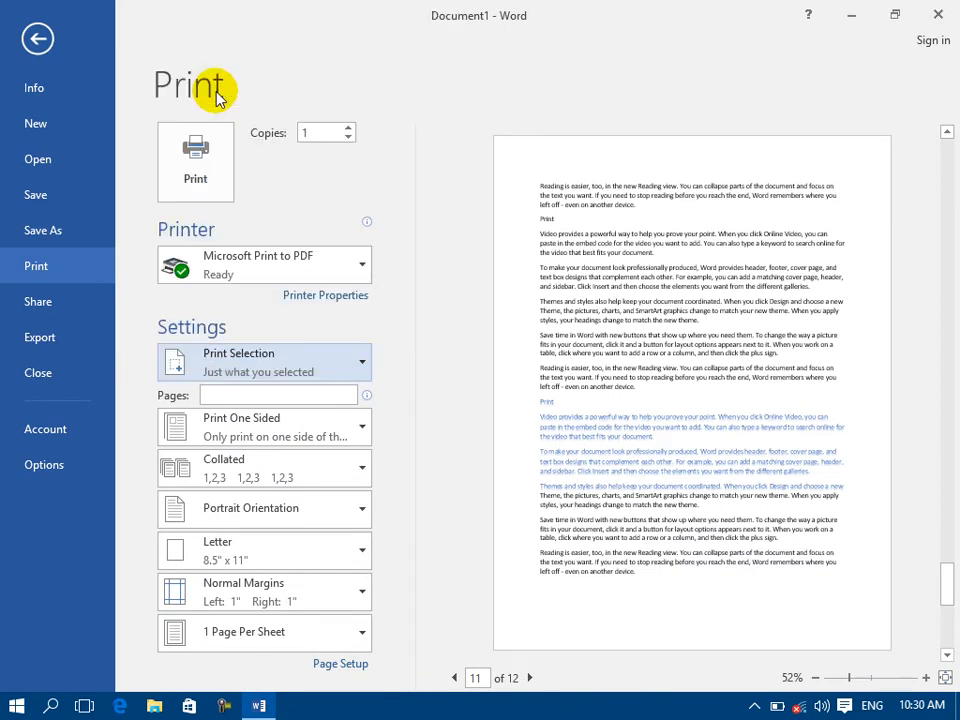
left_click(264, 365)
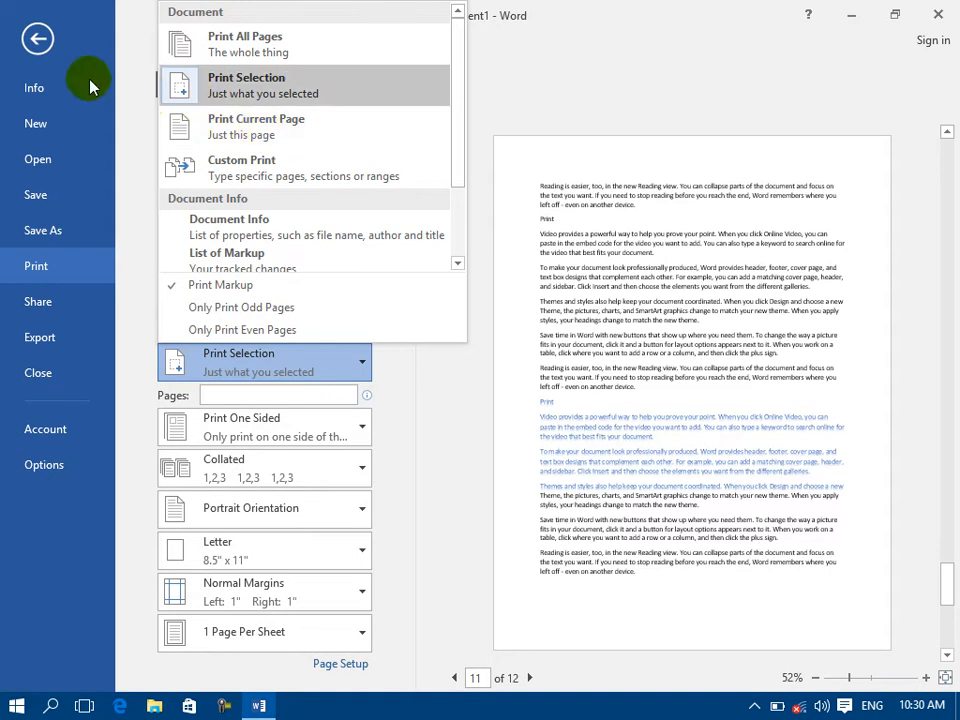
left_click(33, 35)
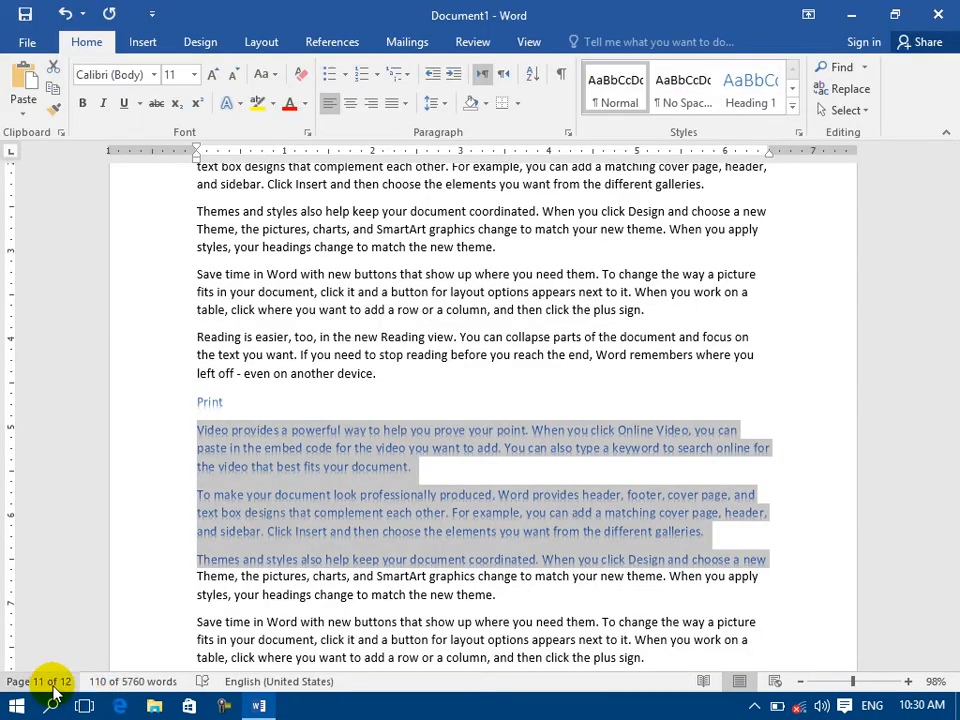
Step: Place the cursor on page 10, set the print range to Print Current Page, and return to the document
scroll(228, 400, "up", 15)
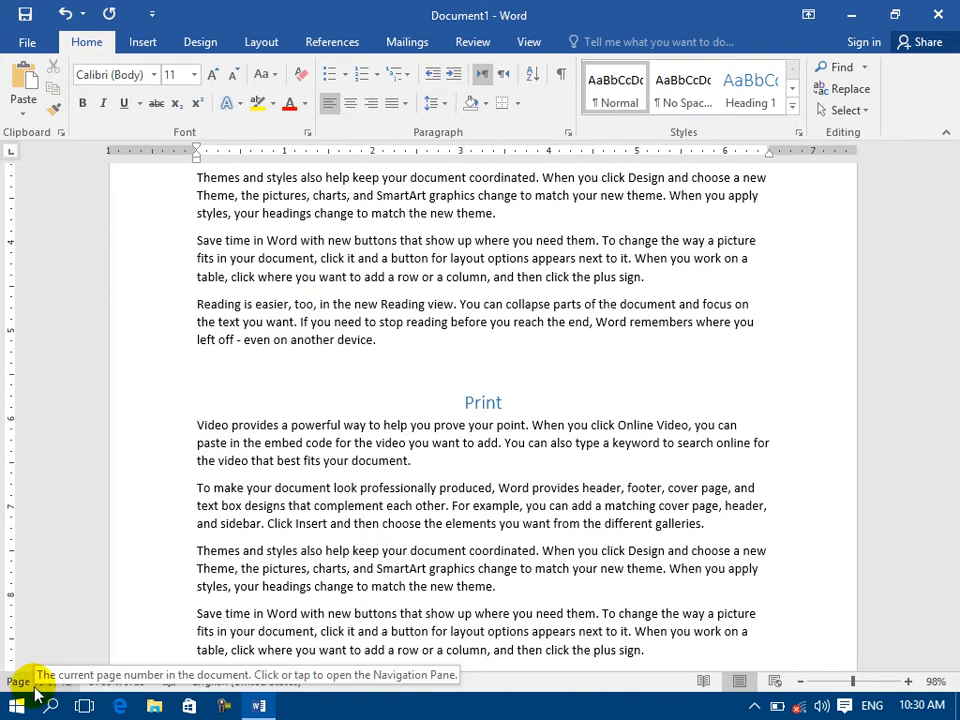
left_click(291, 339)
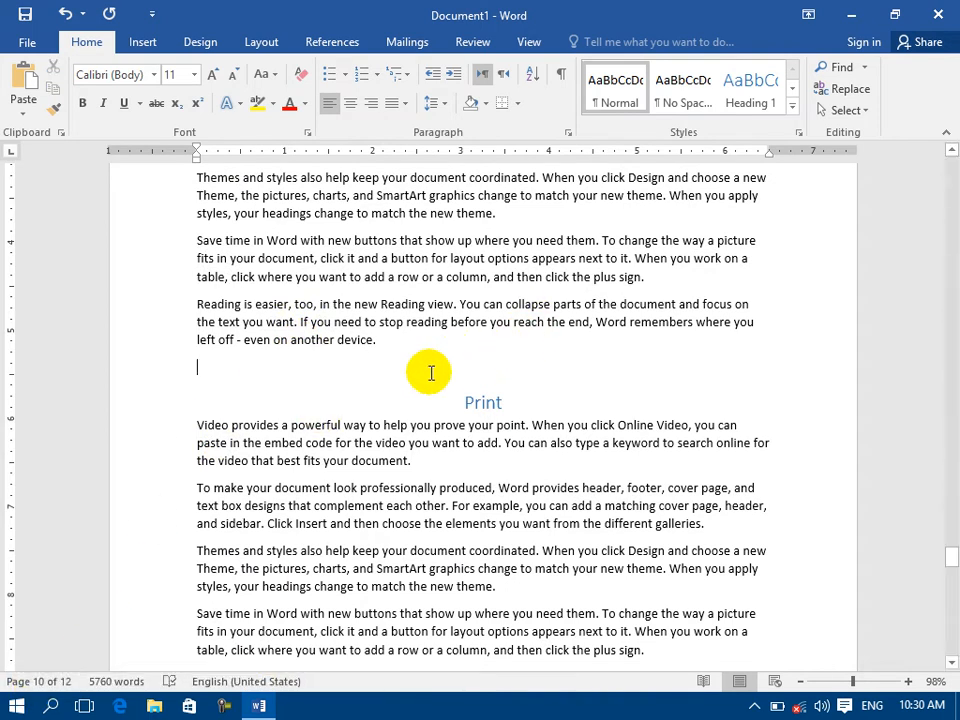
left_click(22, 44)
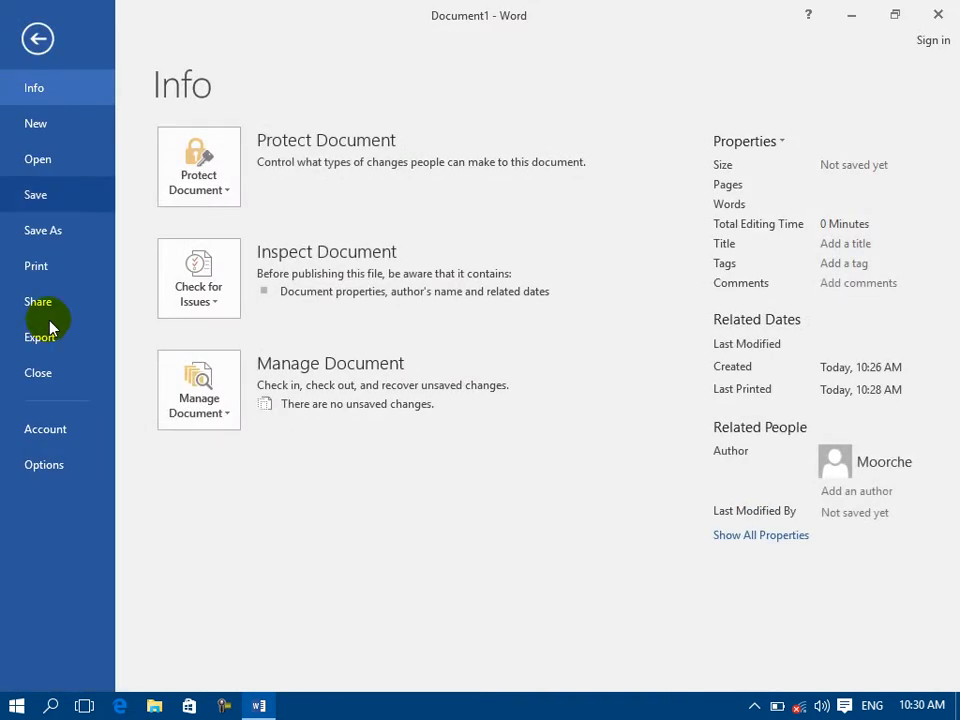
left_click(46, 267)
left_click(272, 375)
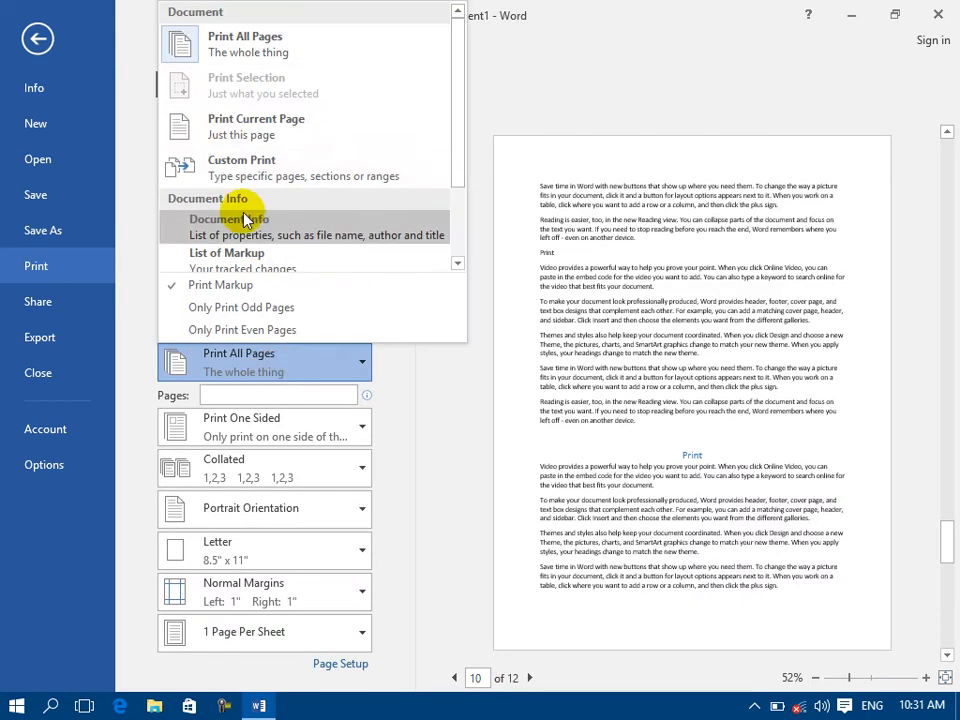
left_click(232, 137)
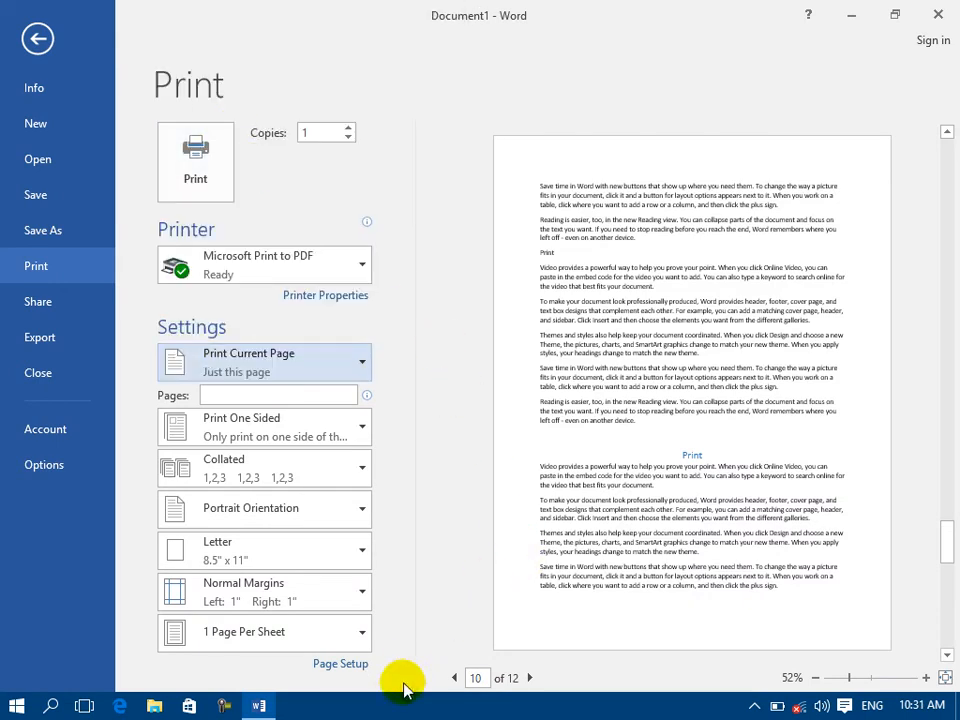
left_click_drag(487, 679, 461, 679)
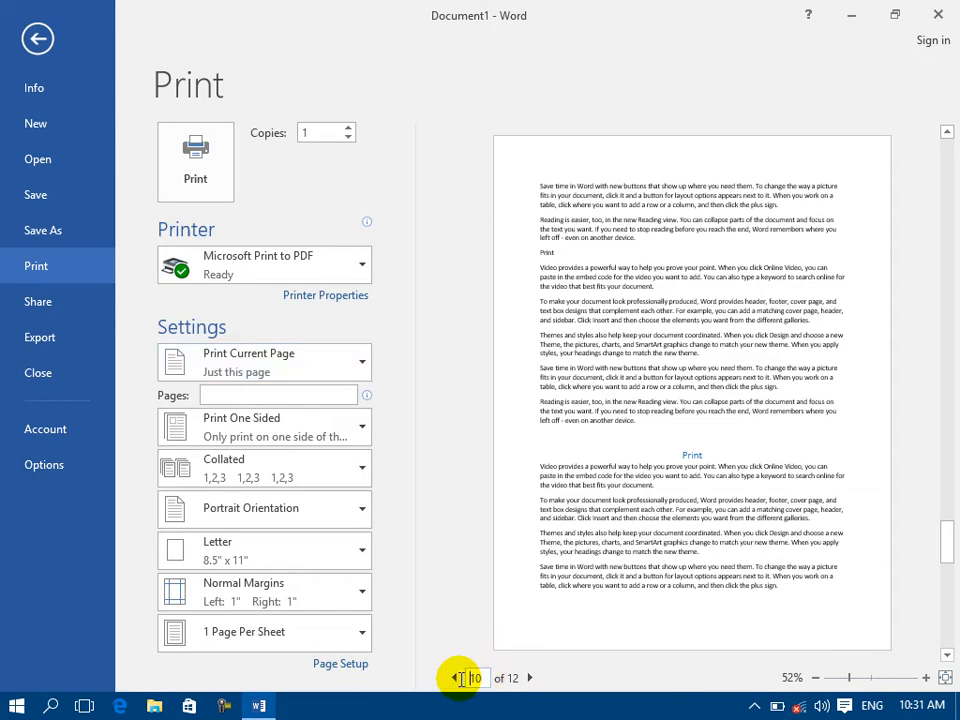
left_click(288, 385)
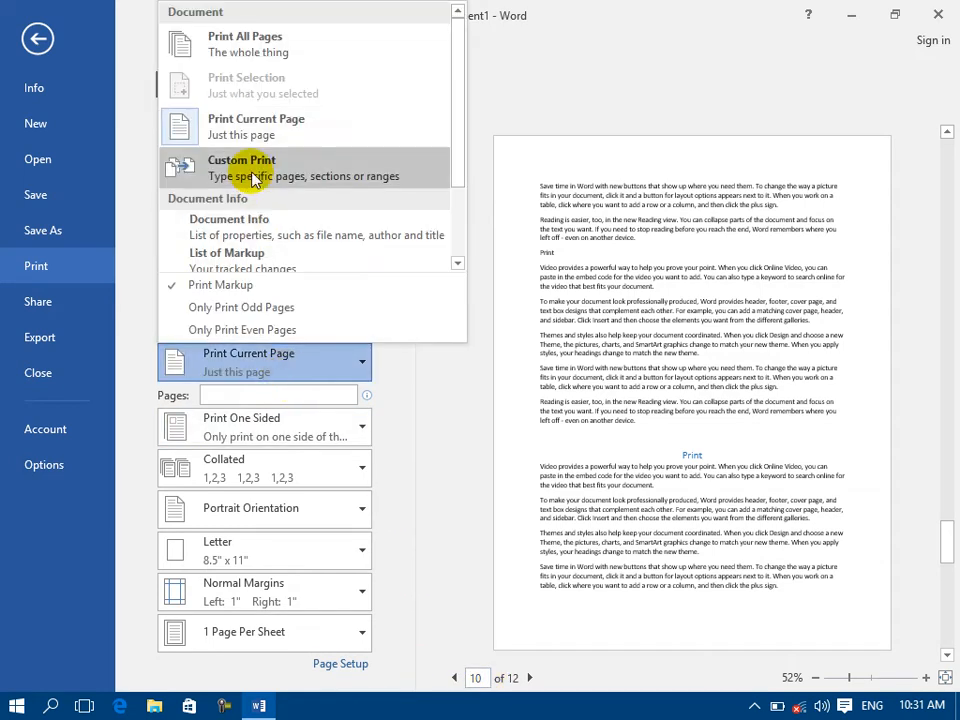
left_click(45, 55)
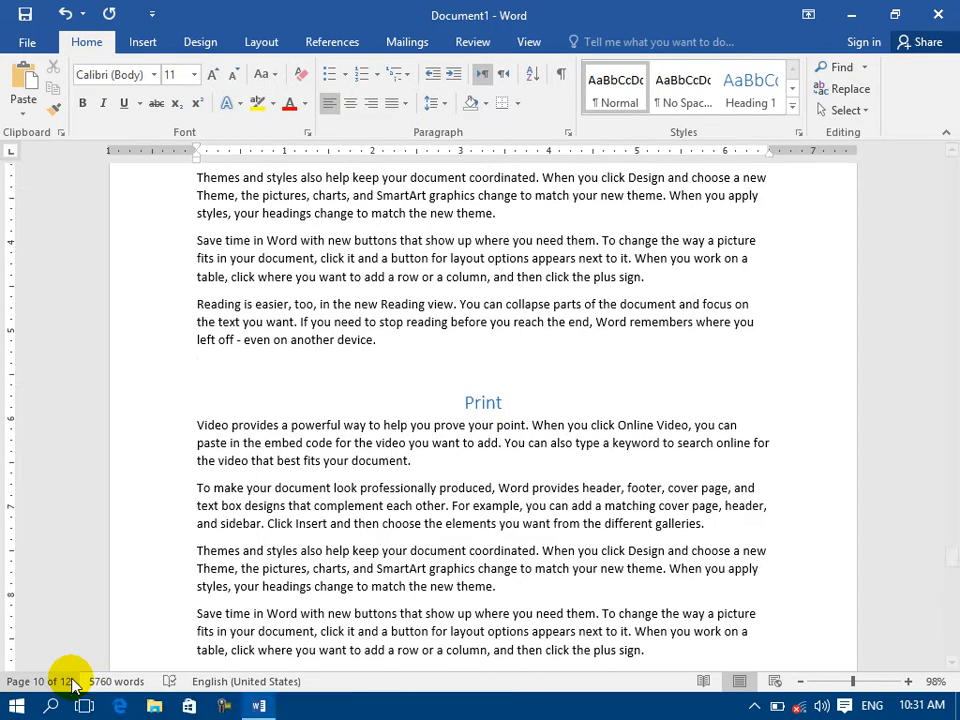
Step: Copy the whole document's content and paste it repeatedly at the end until the document reaches 122 pages
key("ctrl+a")
scroll(73, 685, "down", 15)
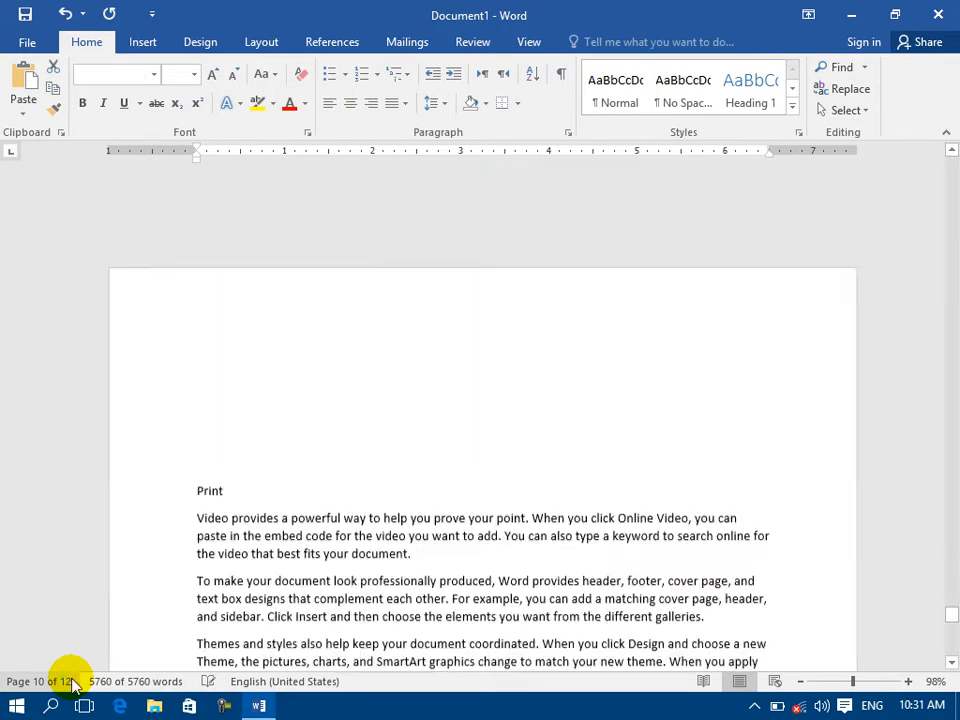
key("ctrl+v")
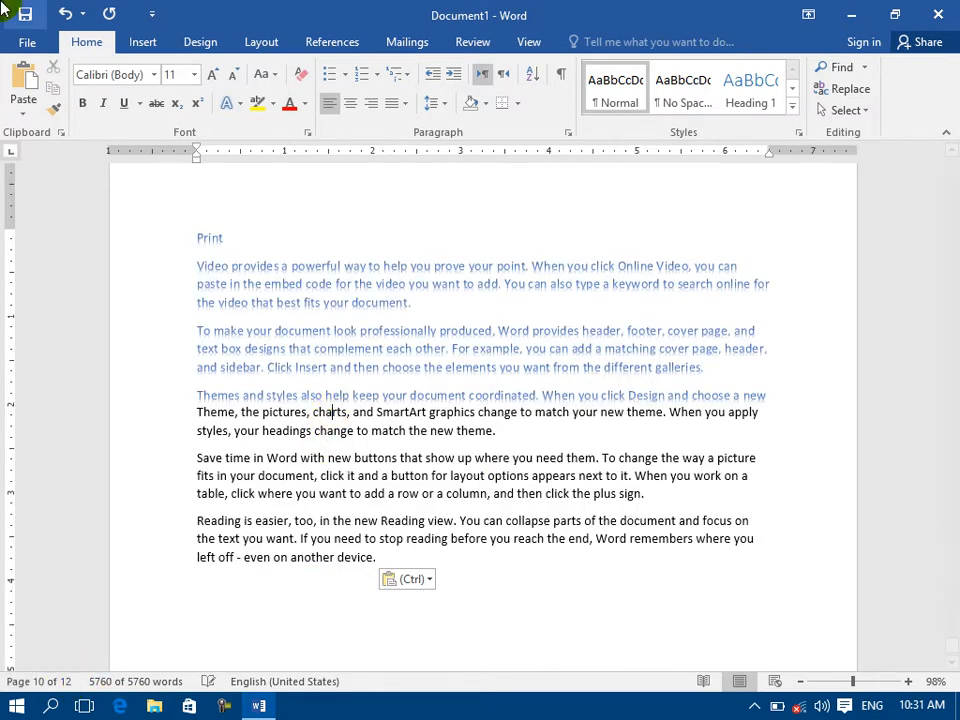
Step: Set the print range to Custom Print with the individual pages 1,3,60,99
left_click(27, 42)
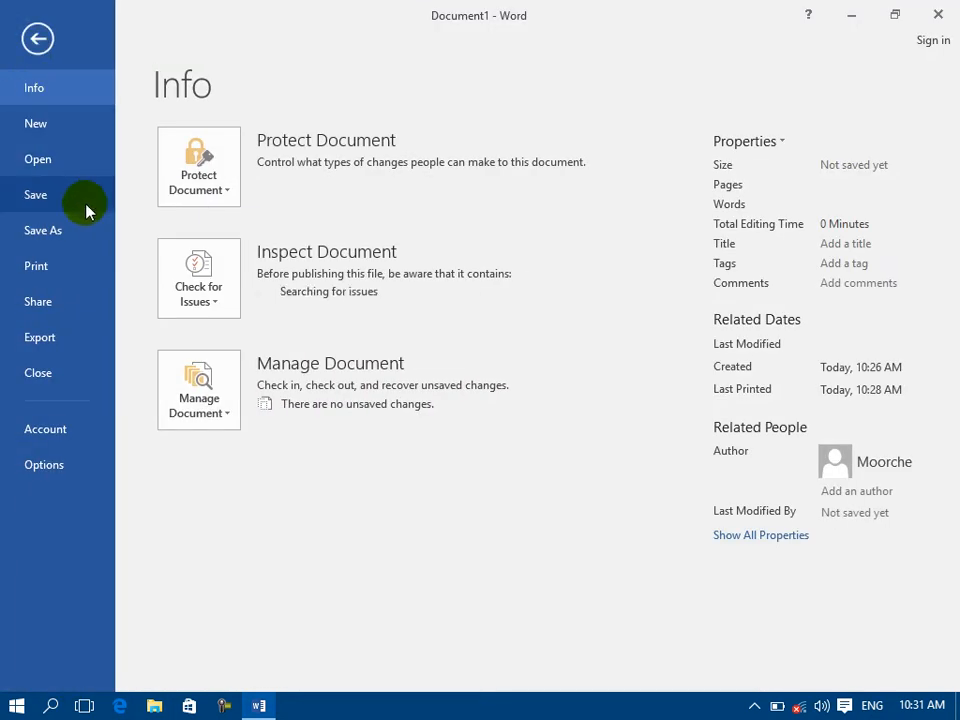
left_click(58, 277)
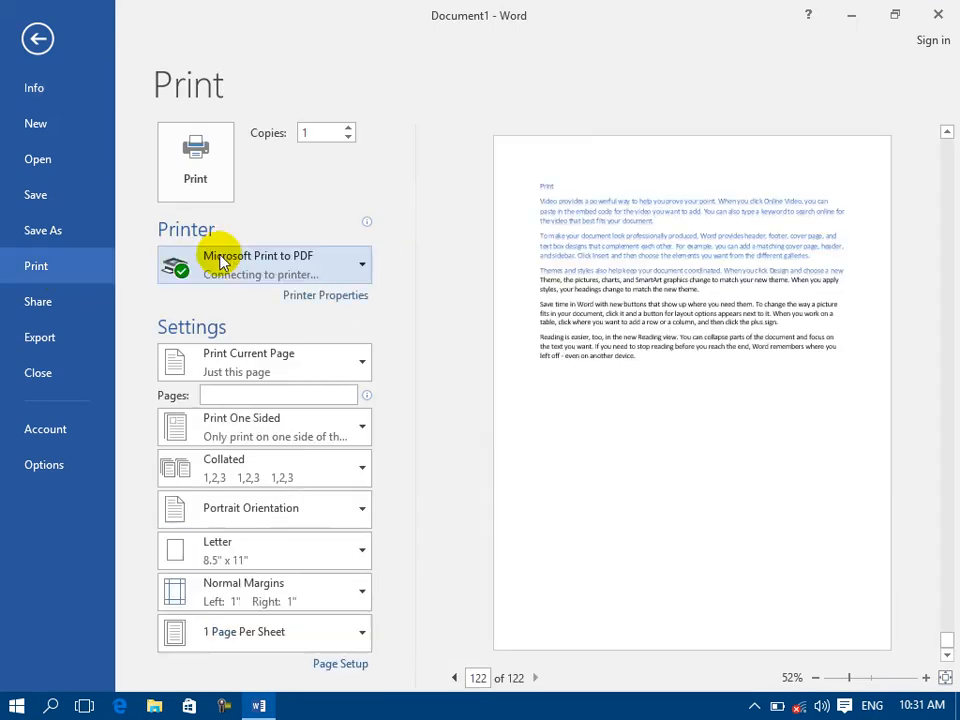
left_click(242, 368)
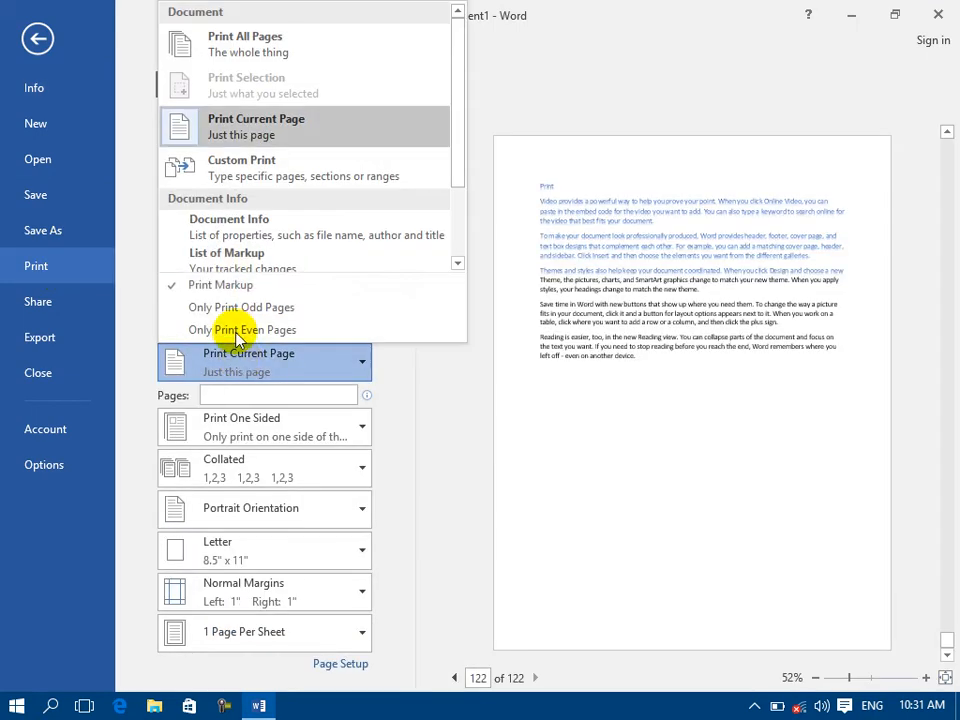
left_click(222, 165)
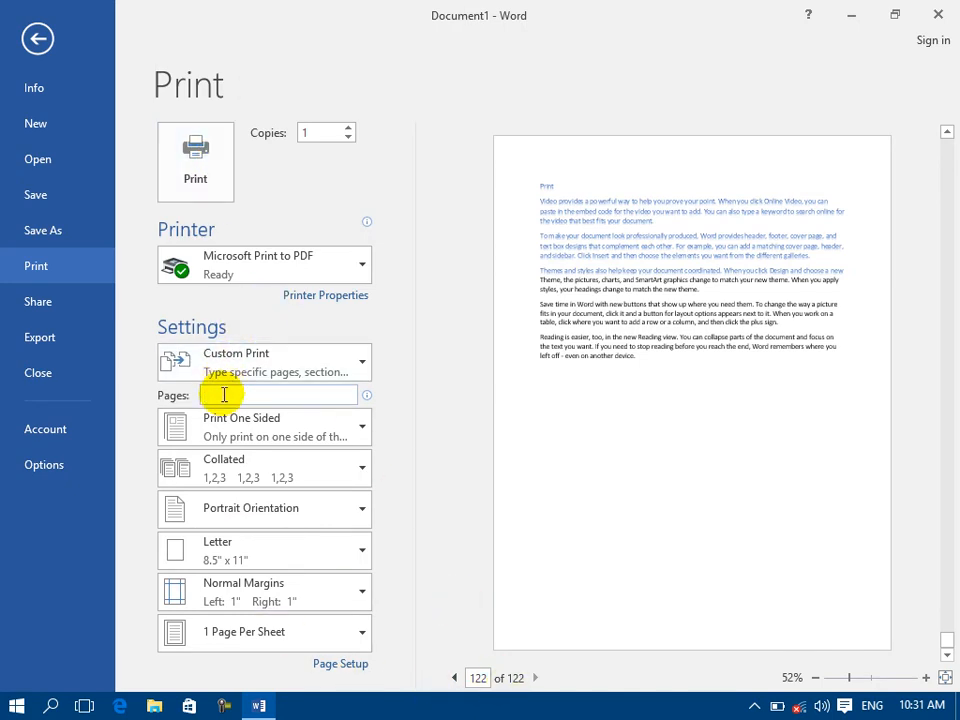
type("1,3,60,99")
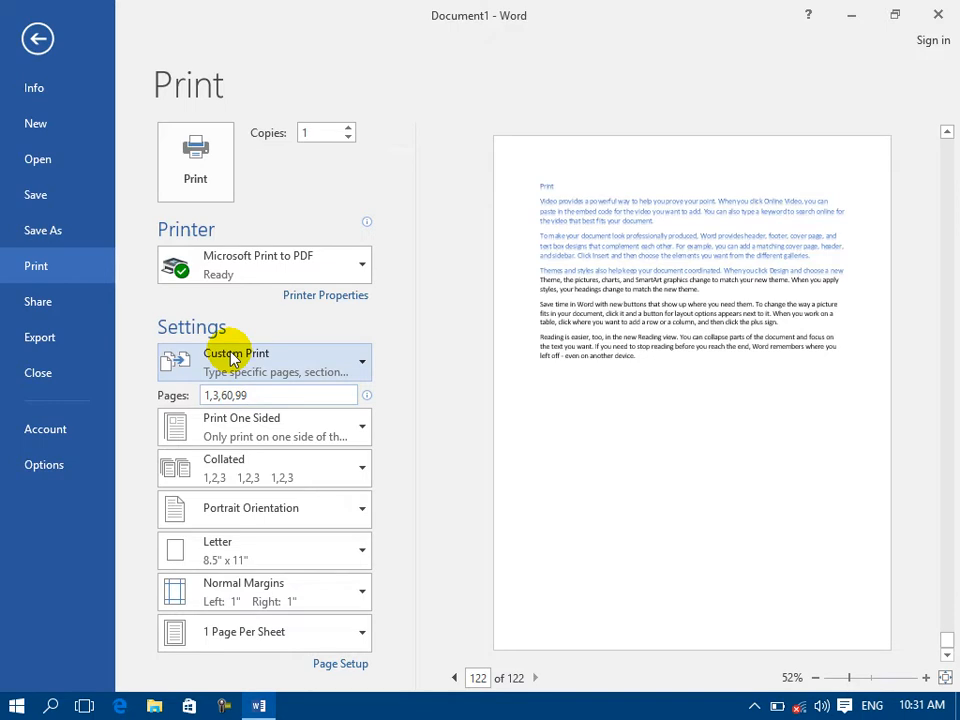
Step: Replace the custom page list with the continuous page range 1-120
left_click_drag(252, 396, 198, 398)
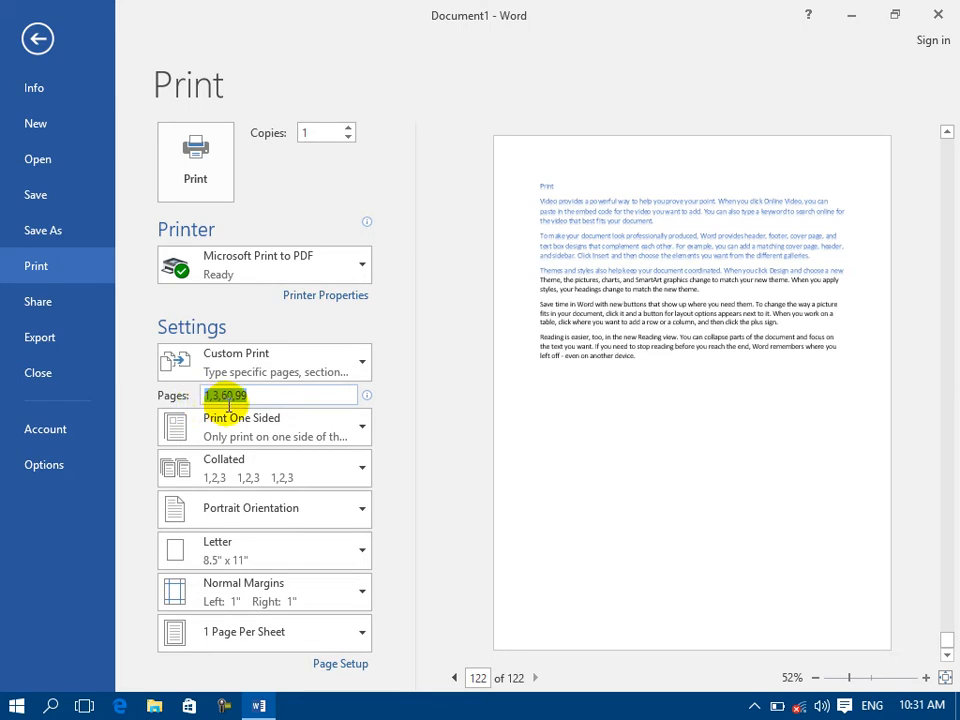
key("Delete")
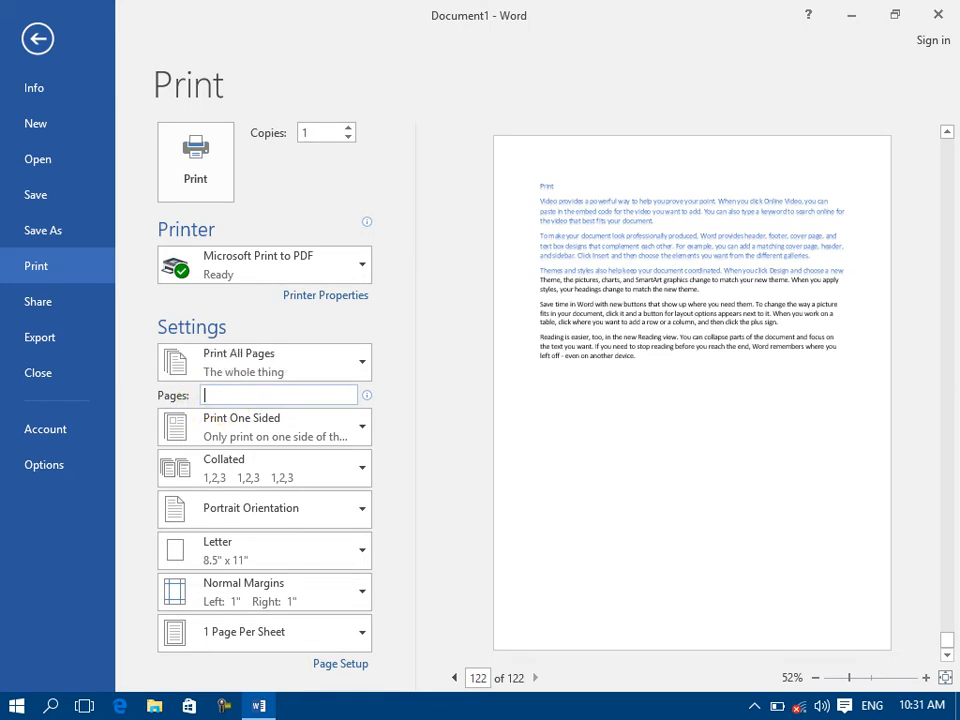
type("1-120")
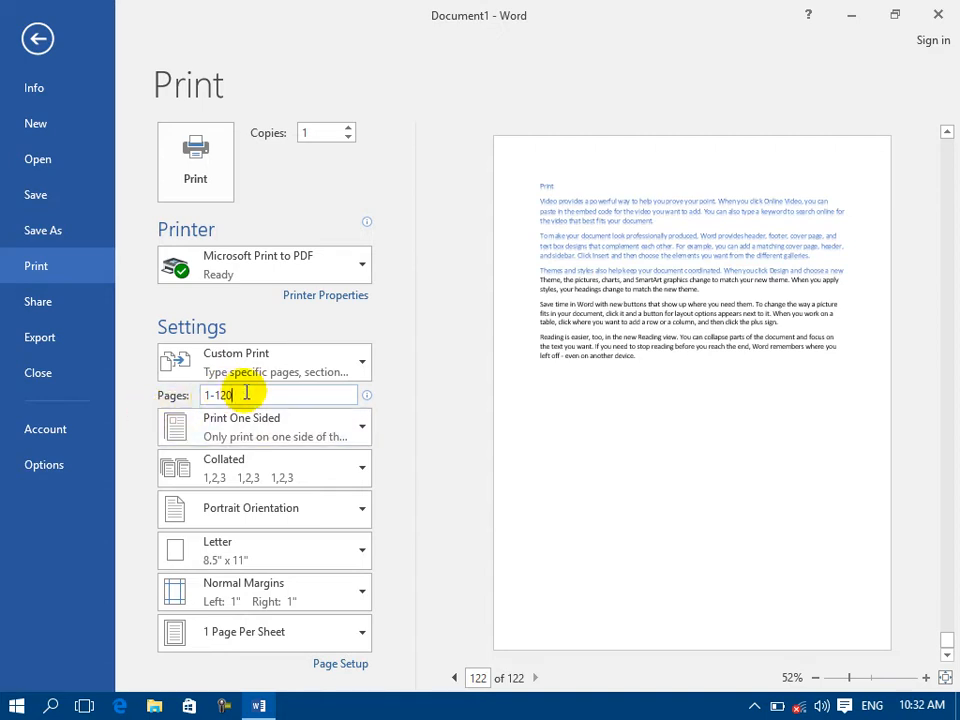
Step: Set the print range back to Print All Pages
left_click_drag(249, 392, 197, 395)
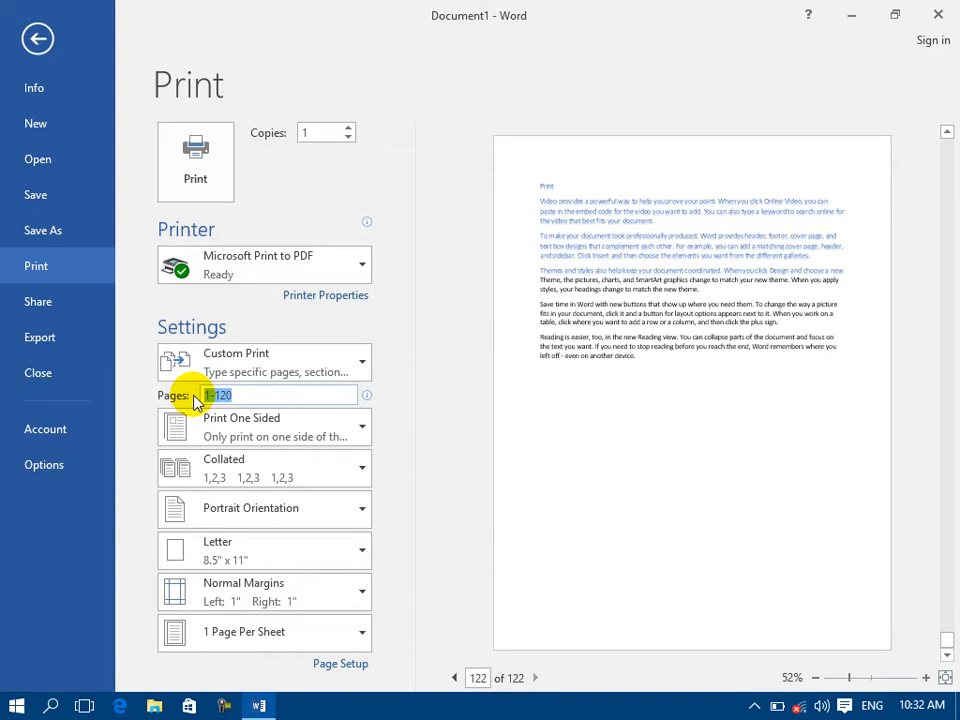
left_click(281, 368)
left_click(251, 45)
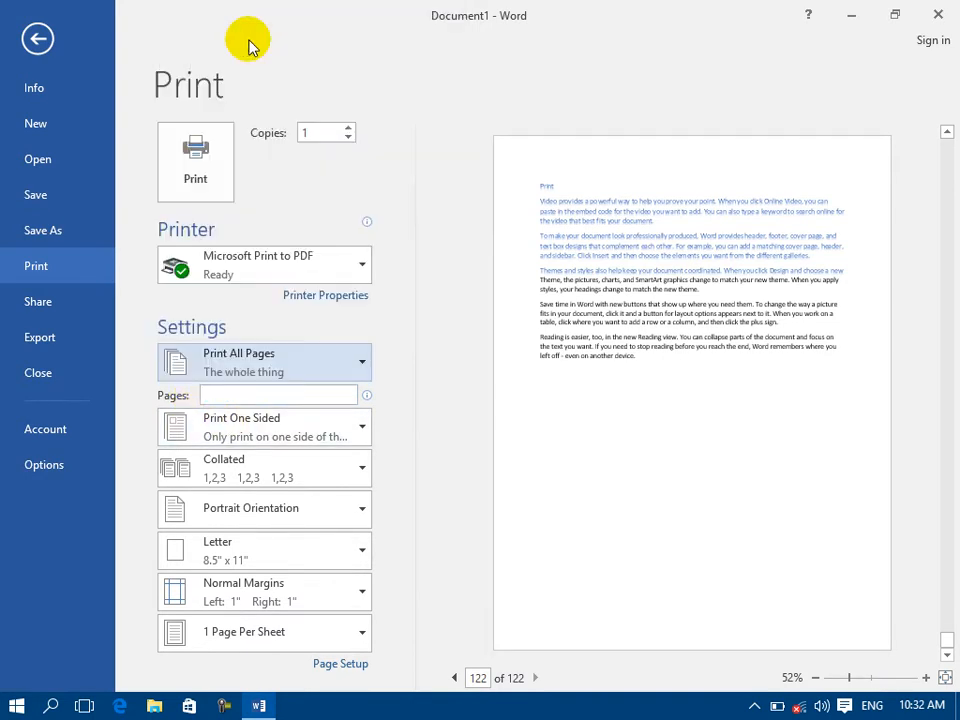
Step: Examine the Document Info print choices and the document's properties on the Info page
left_click(275, 364)
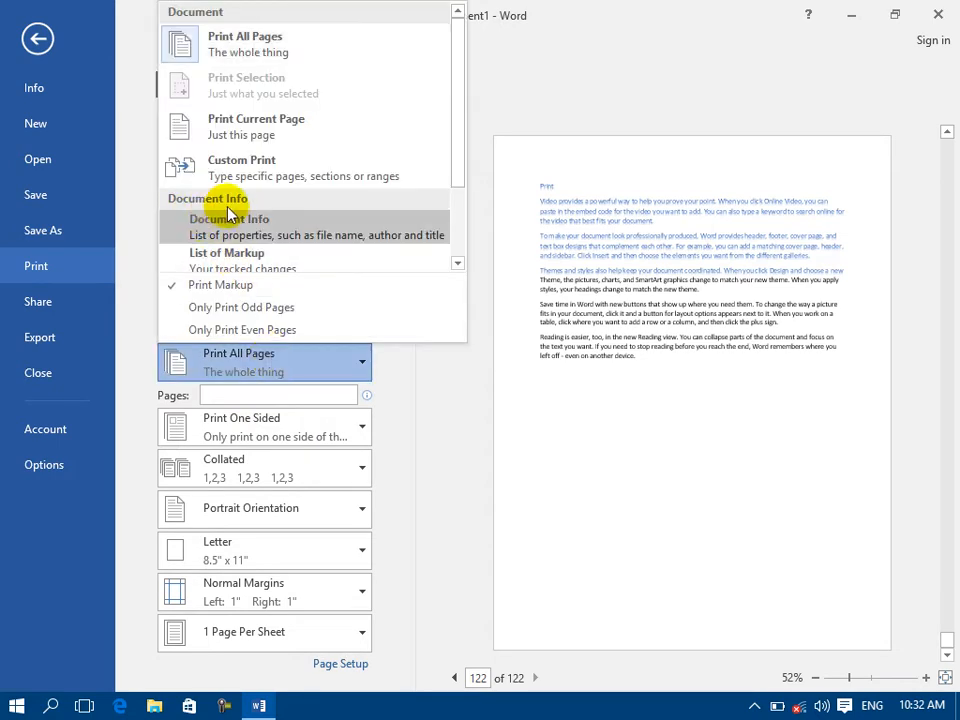
left_click(458, 264)
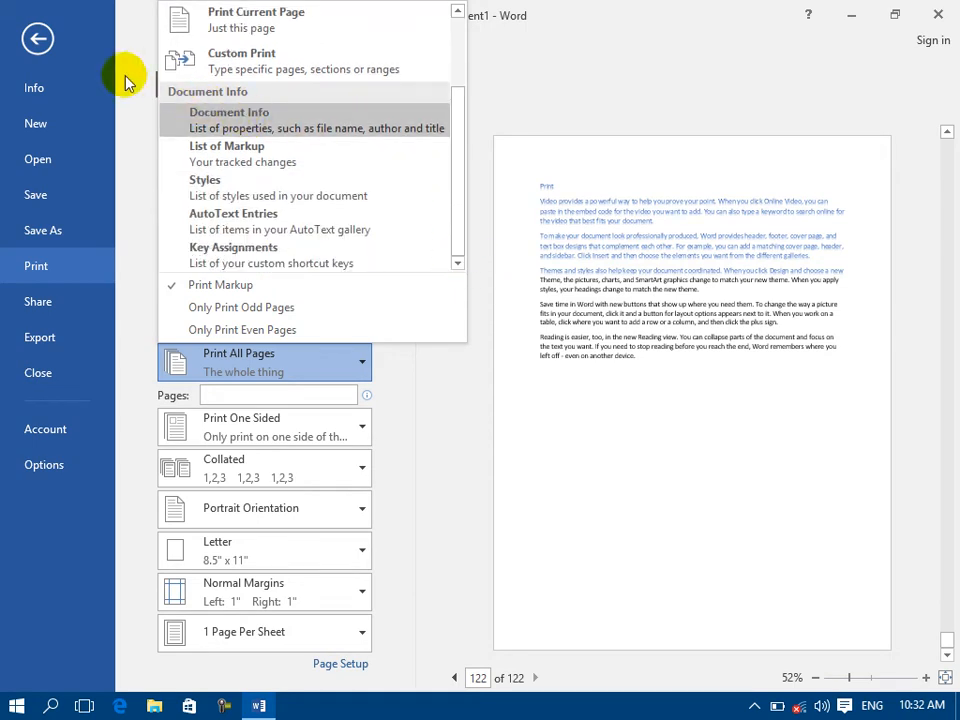
left_click(81, 72)
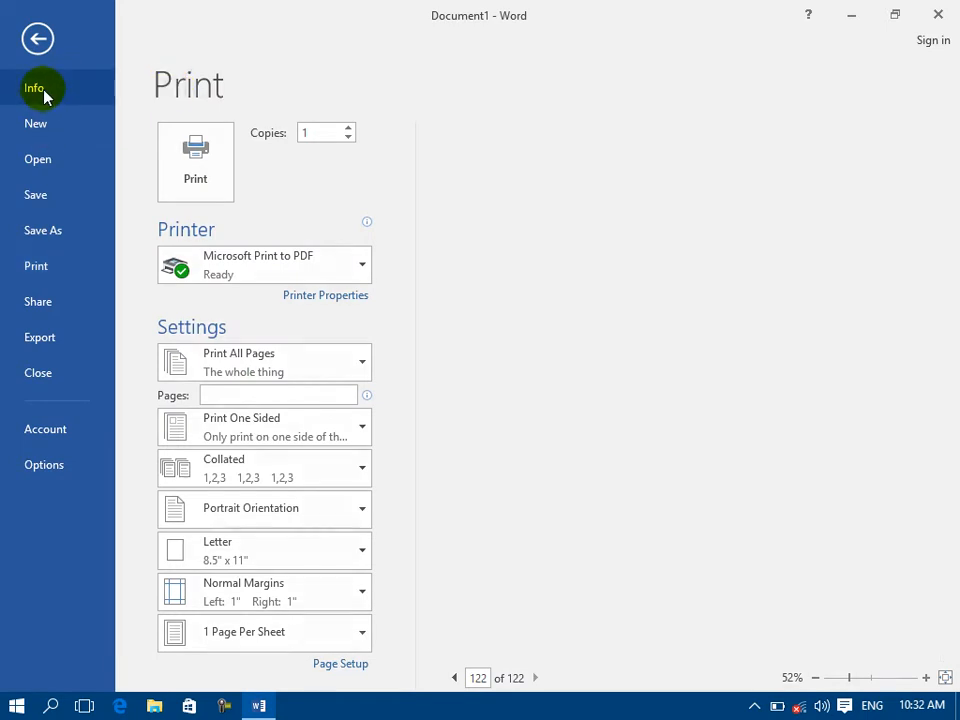
left_click(43, 92)
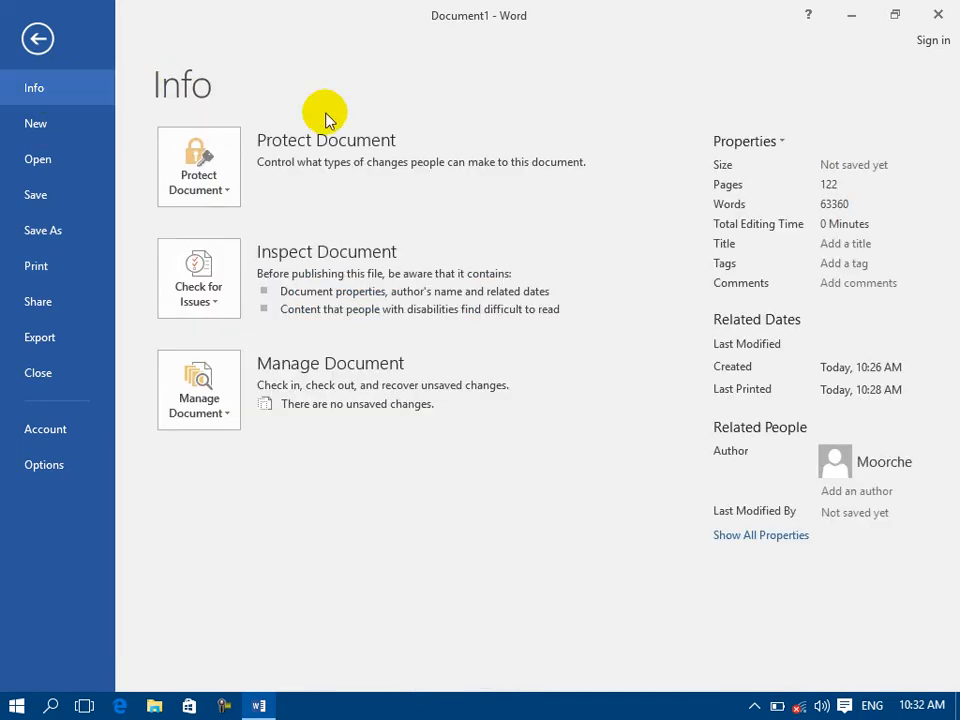
Step: Return to the print settings and choose Document Info, the list of properties, as what to print
left_click(48, 264)
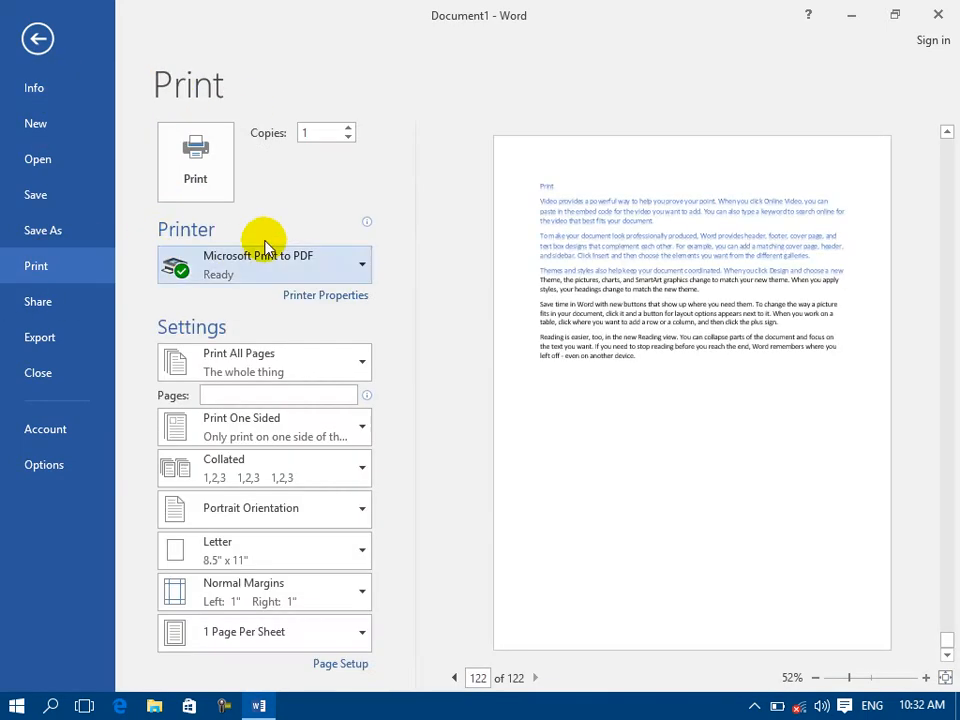
left_click(300, 370)
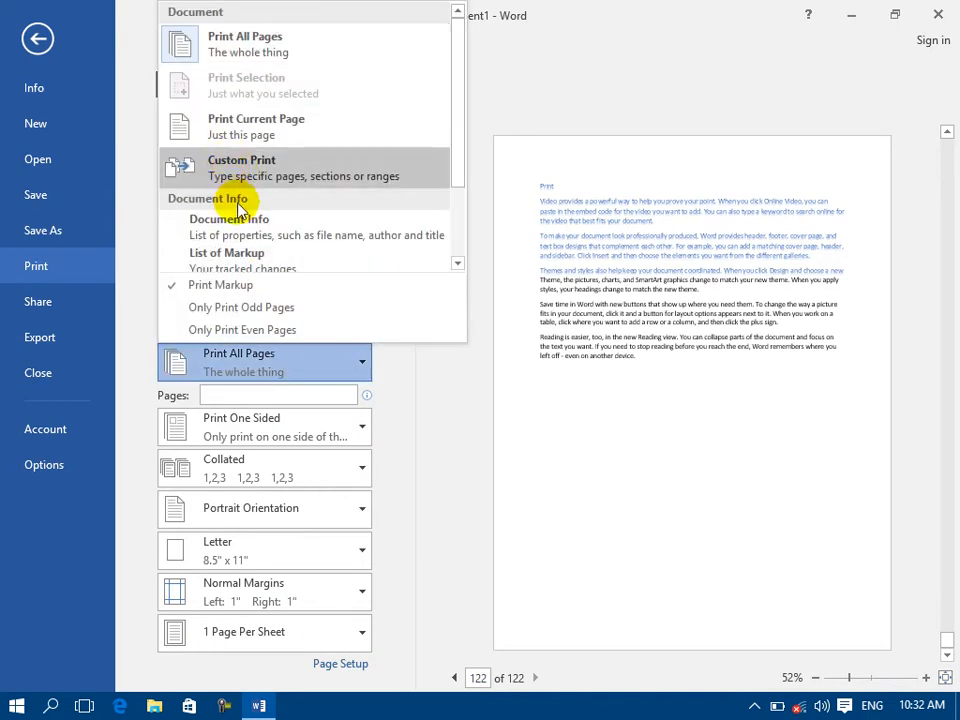
left_click(458, 264)
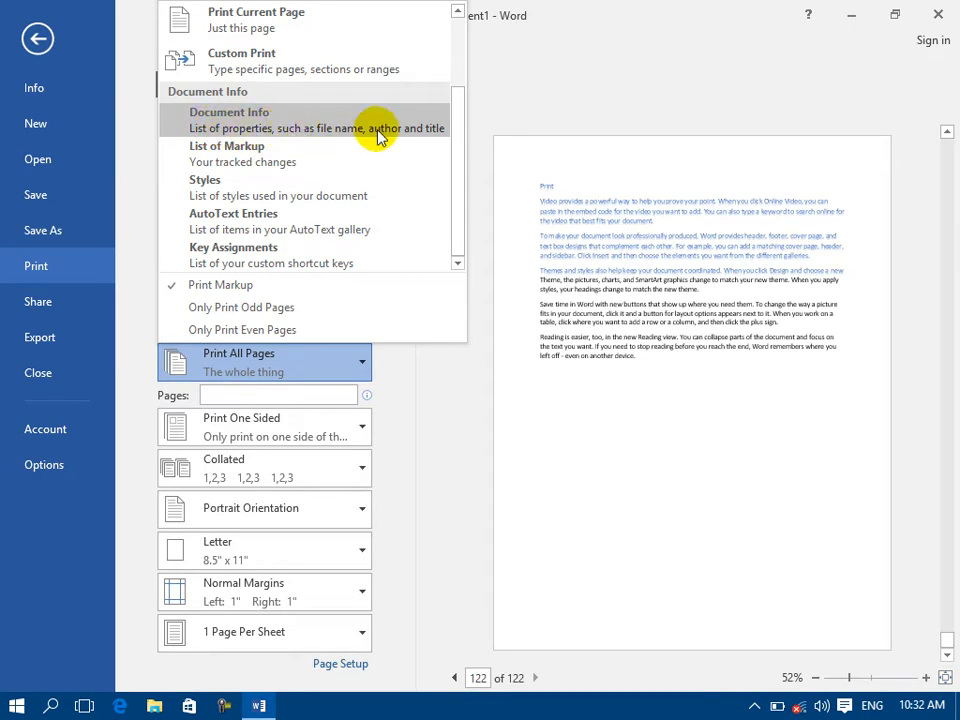
left_click(176, 122)
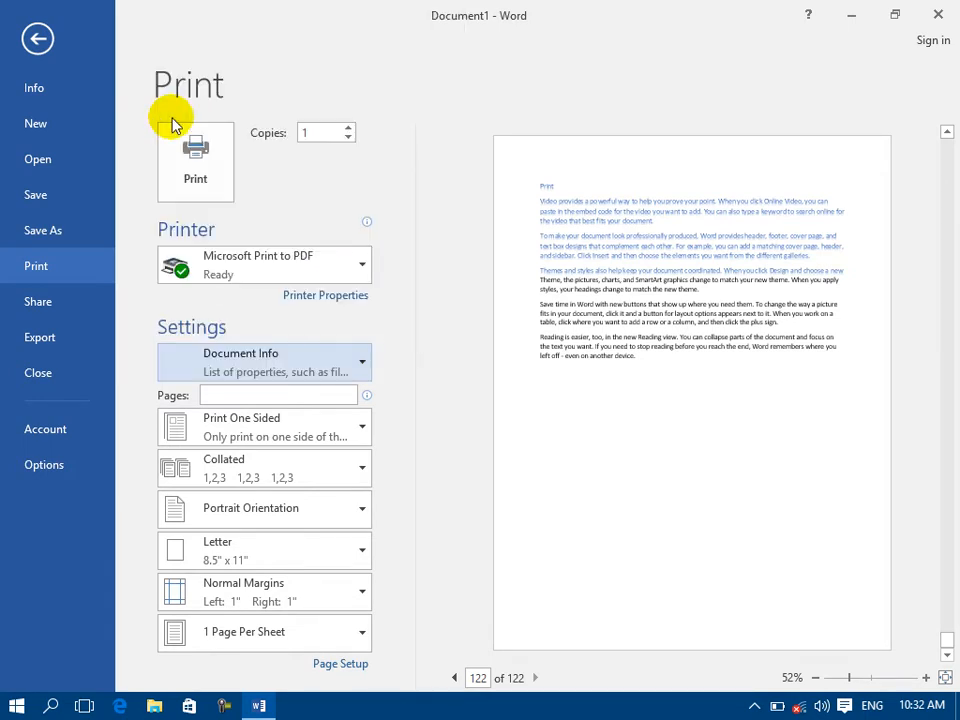
left_click(240, 366)
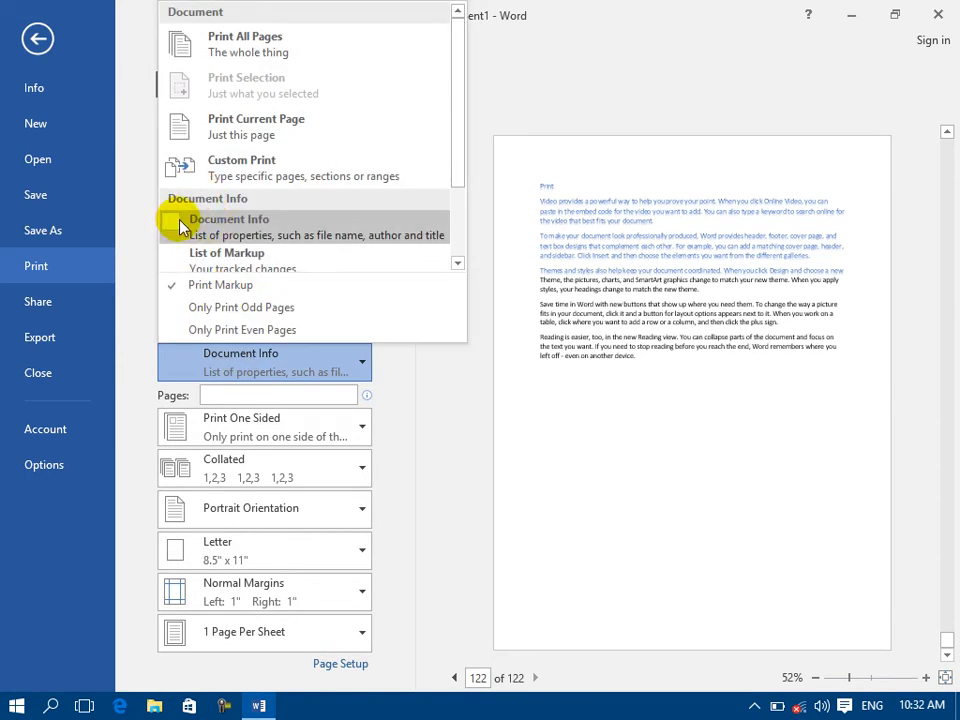
left_click(168, 221)
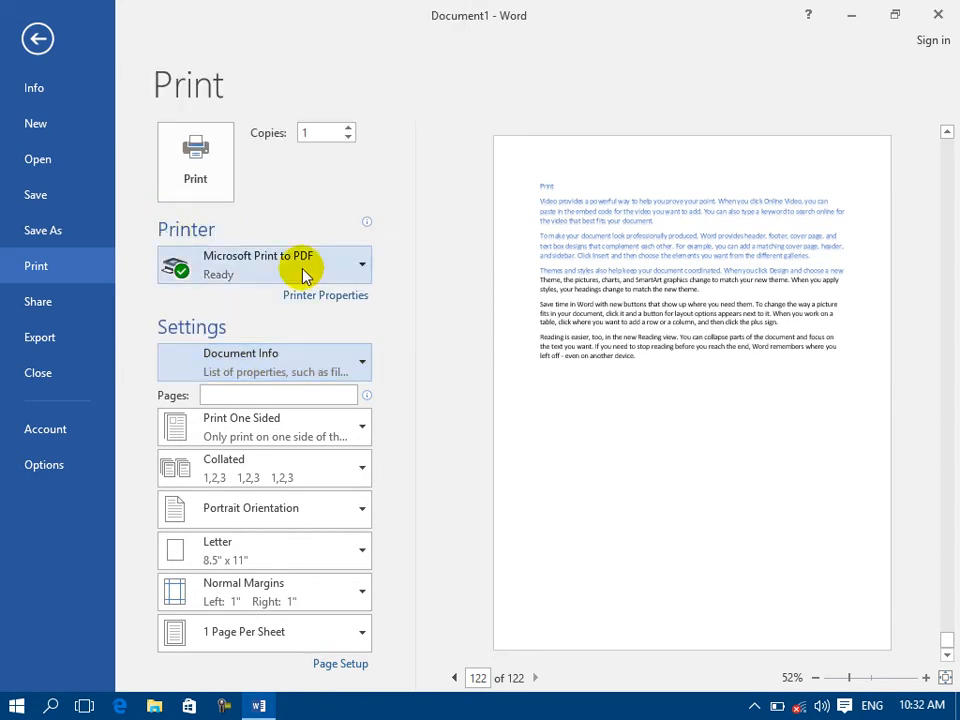
Step: Examine the List of Markup choice among the print options and return to the document
left_click(273, 368)
left_click(458, 265)
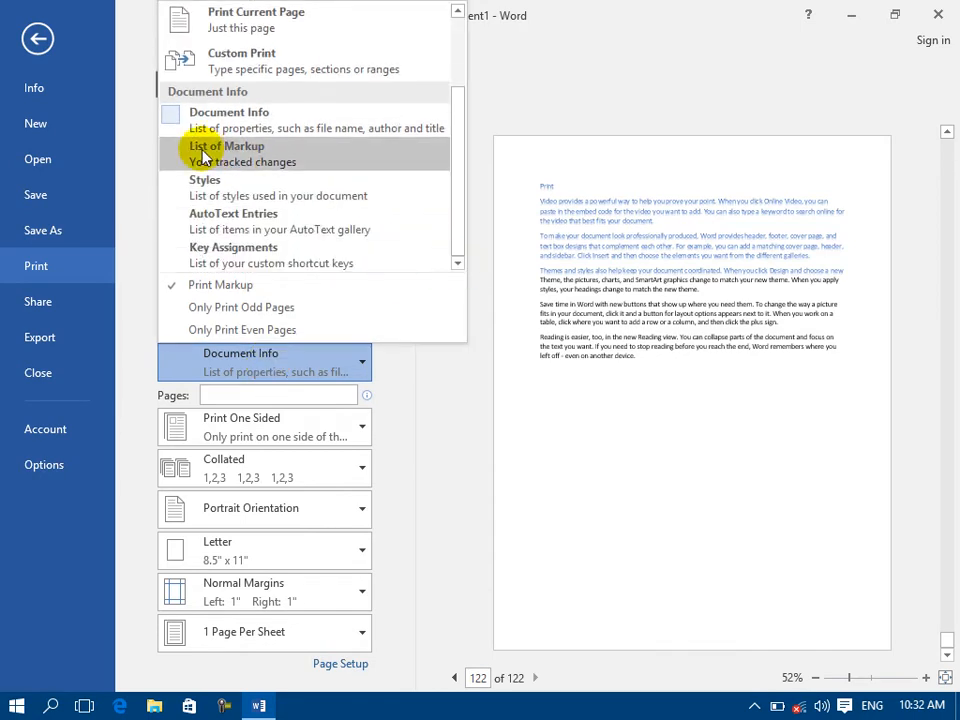
left_click(30, 36)
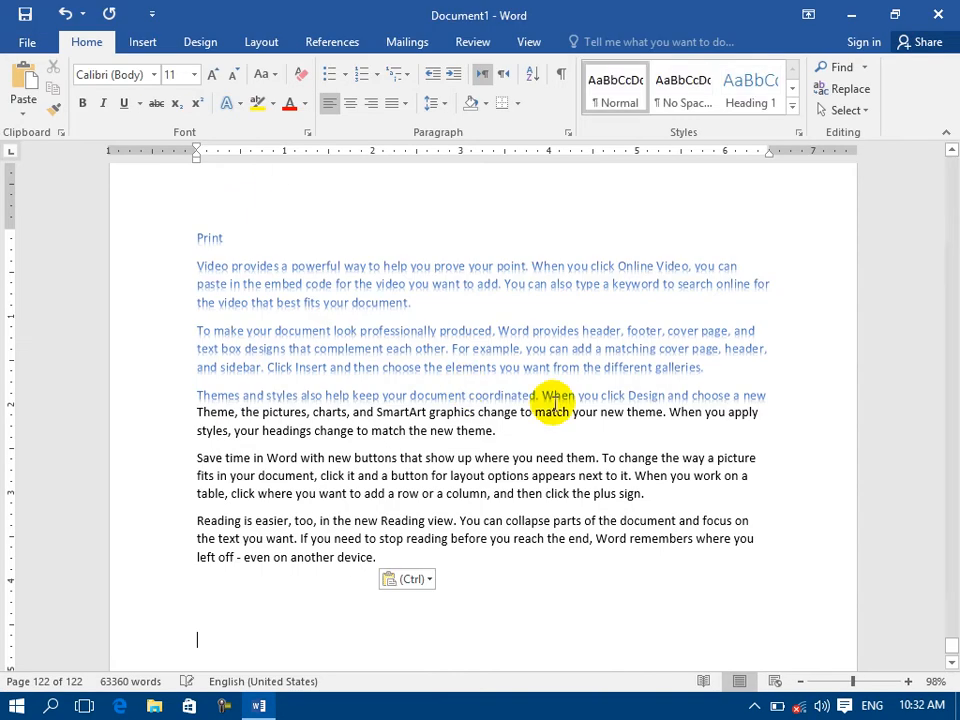
Step: Insert an empty comment on the word "and" in the blue line beginning "Themes and styles" on the last page
left_click(415, 42)
left_click(473, 42)
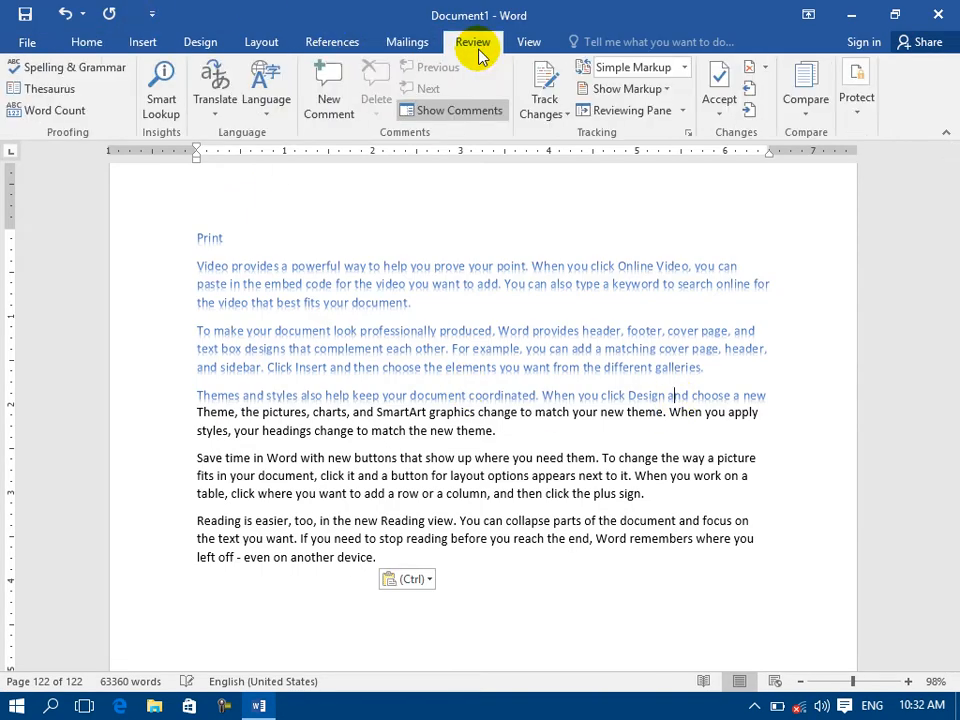
left_click(329, 99)
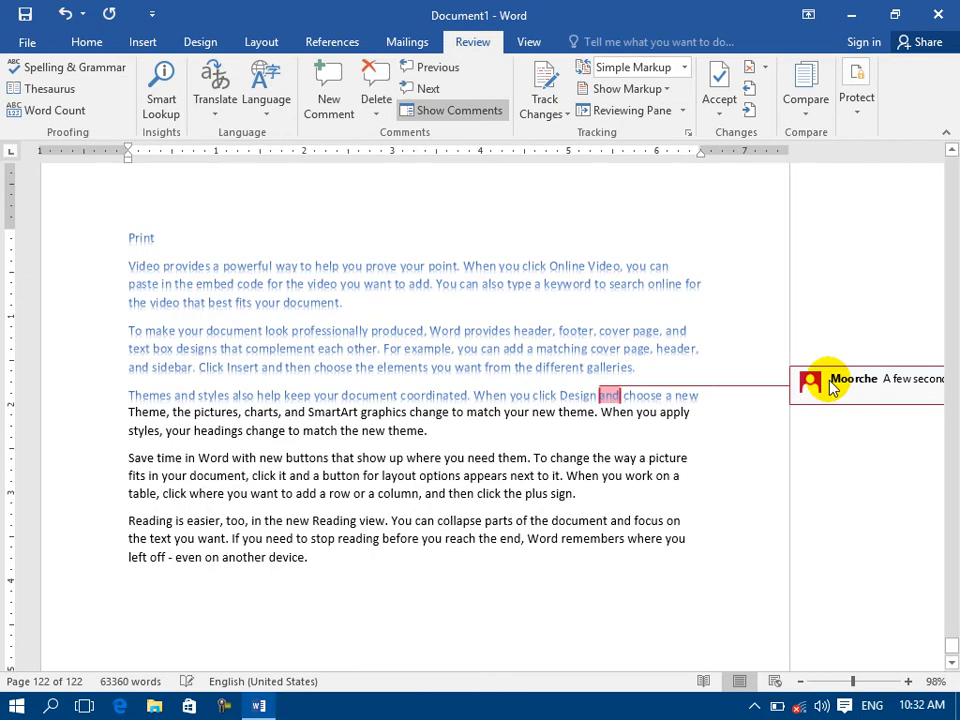
left_click(383, 265)
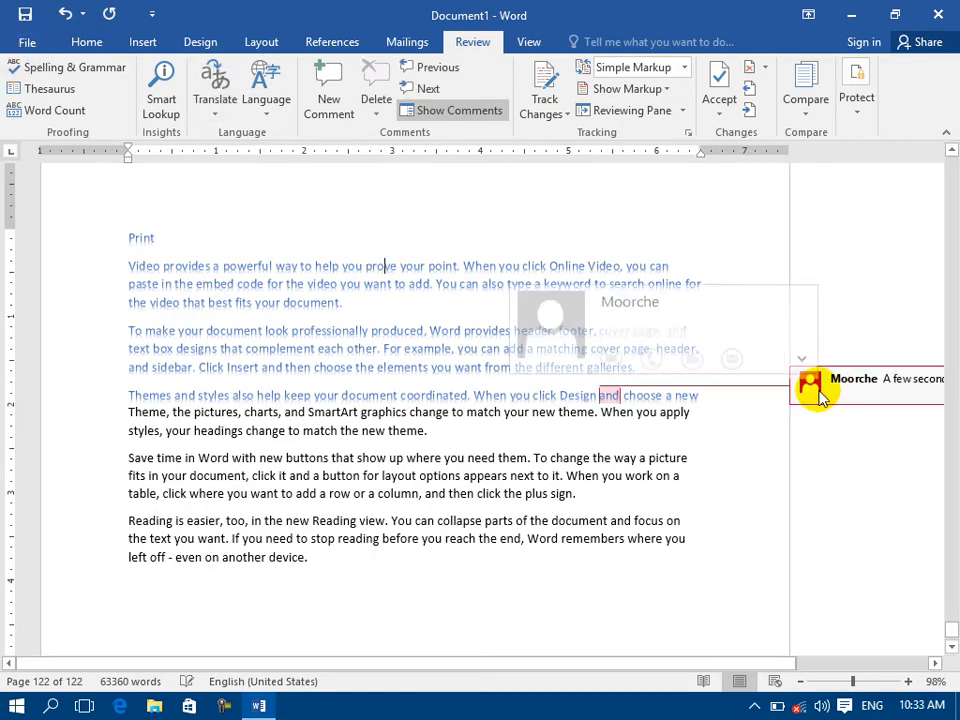
Step: Set the print settings to print the List of Markup
left_click(27, 42)
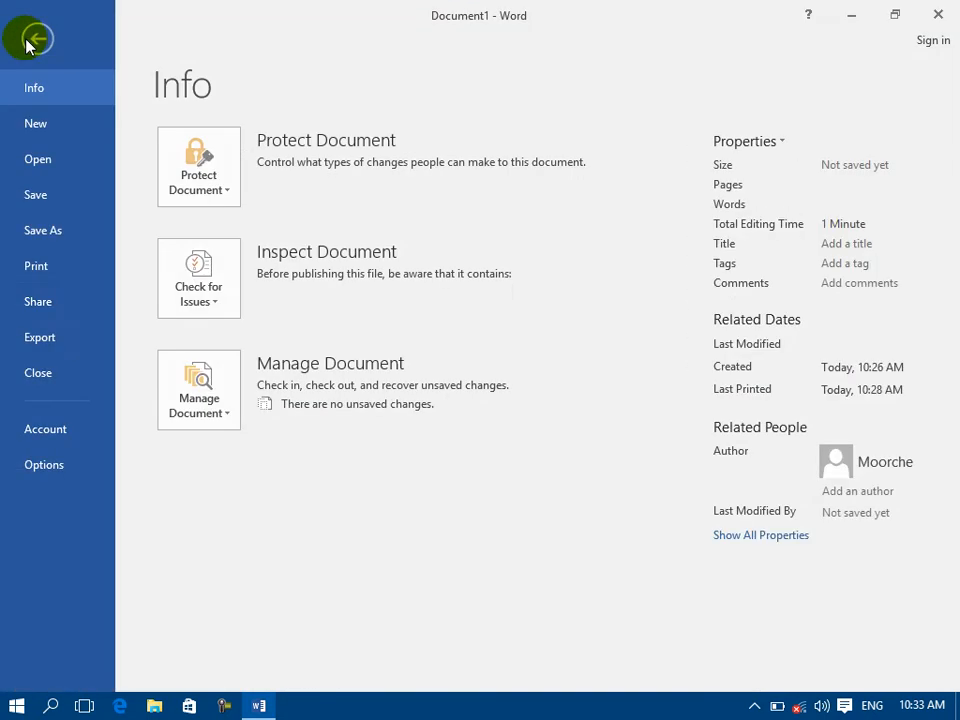
left_click(60, 279)
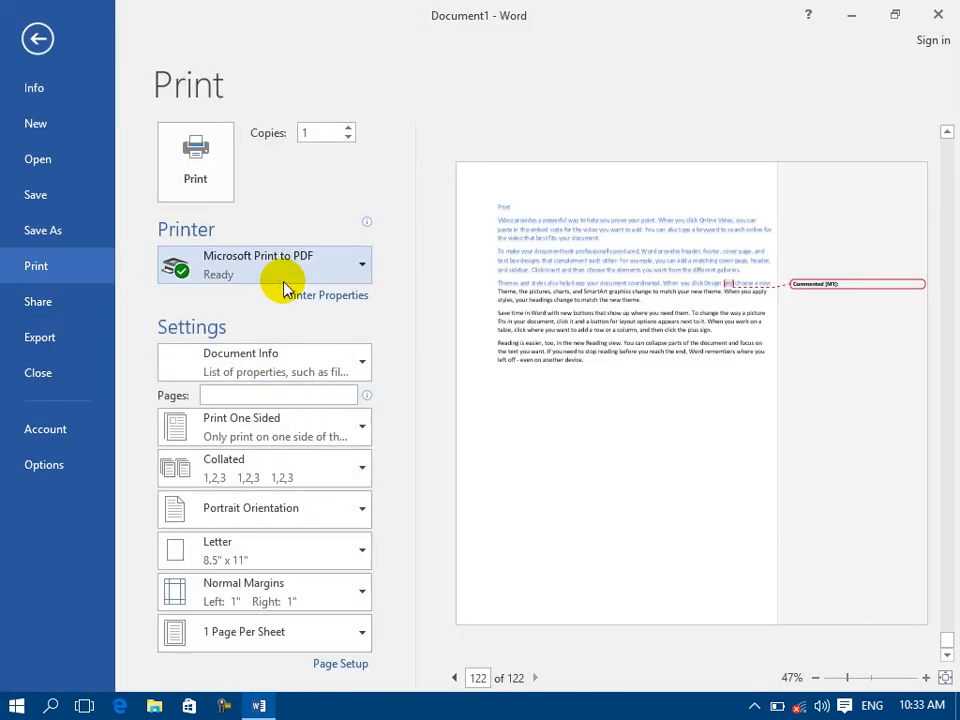
left_click(273, 372)
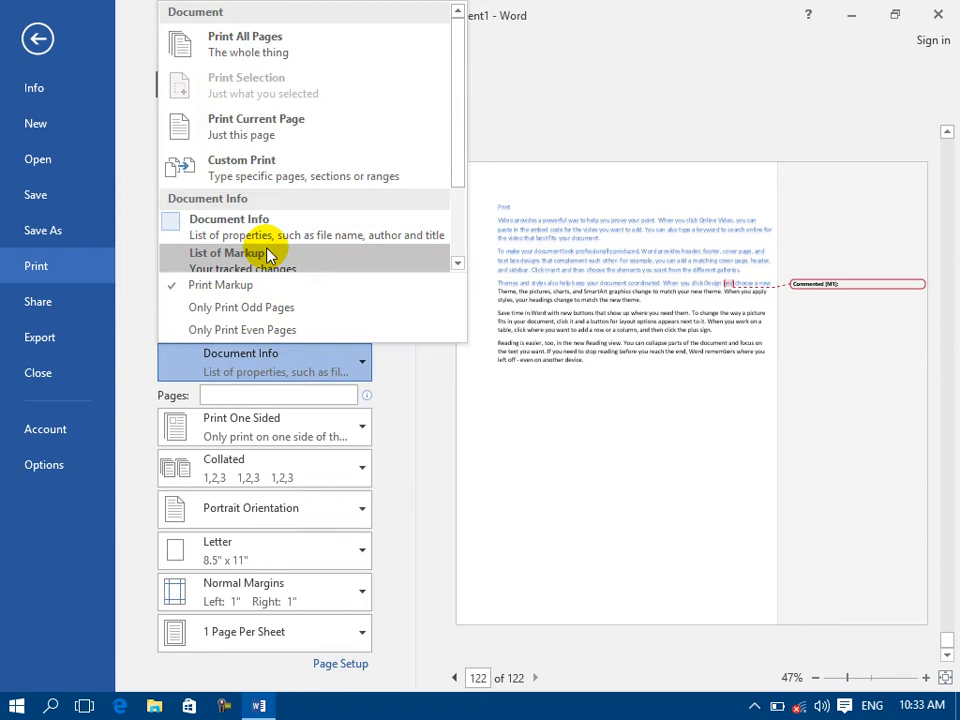
left_click(186, 258)
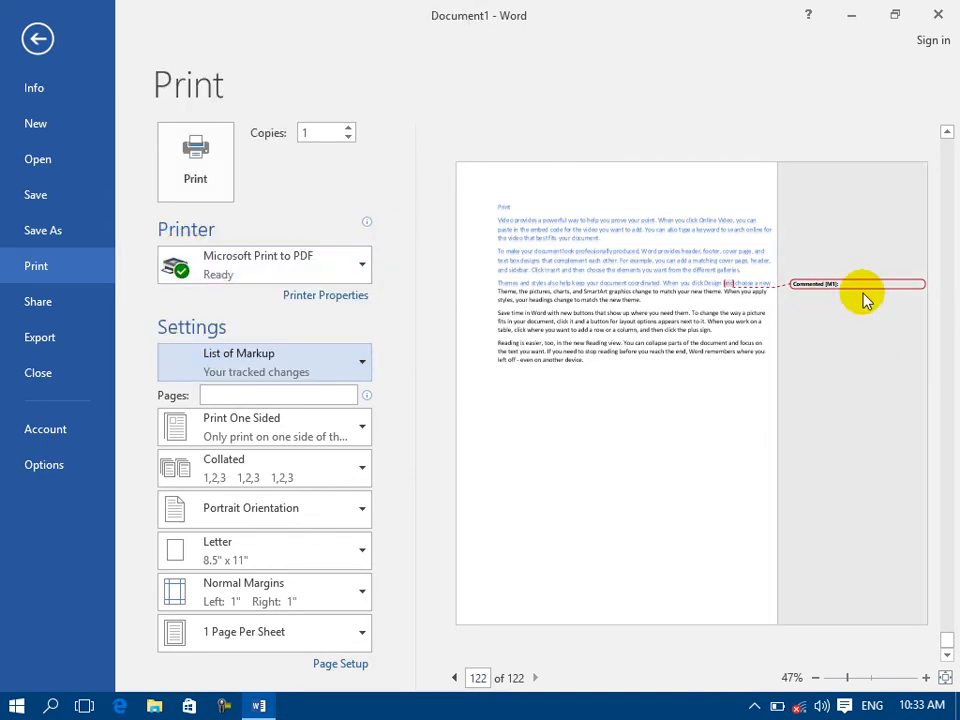
Step: Examine the remaining Document Info print choices, such as Styles, and return to the document to view its style gallery
left_click(274, 368)
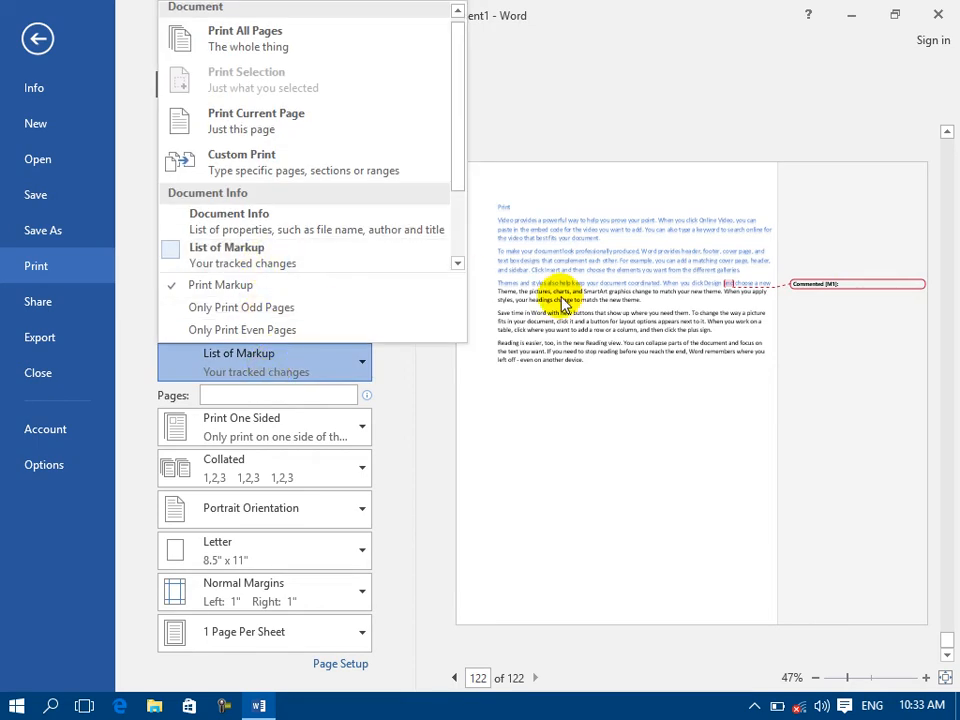
left_click(457, 264)
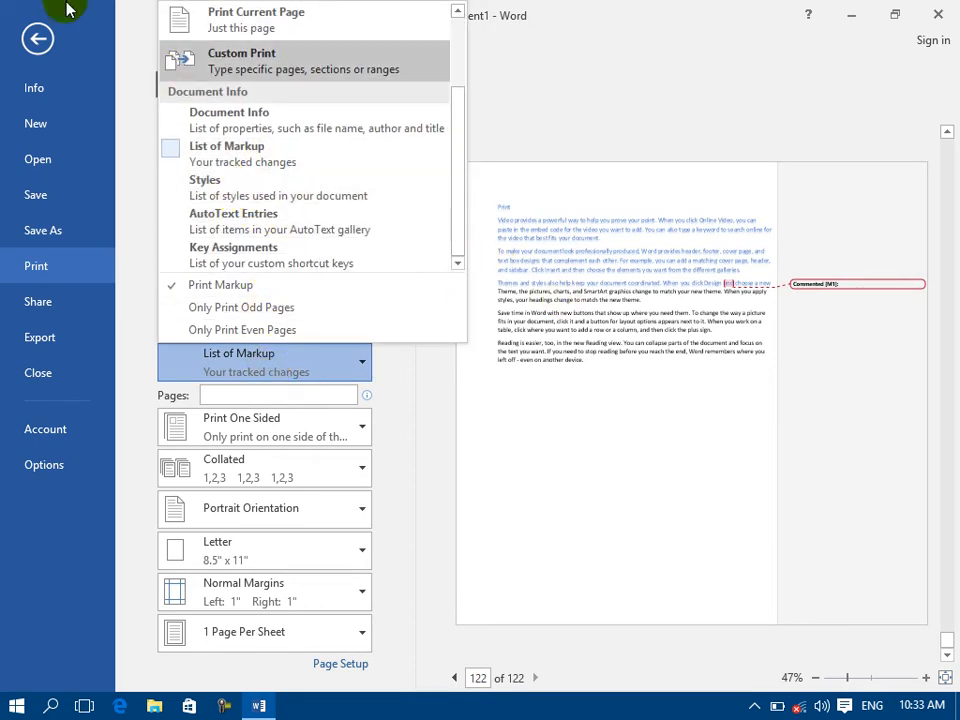
left_click(40, 38)
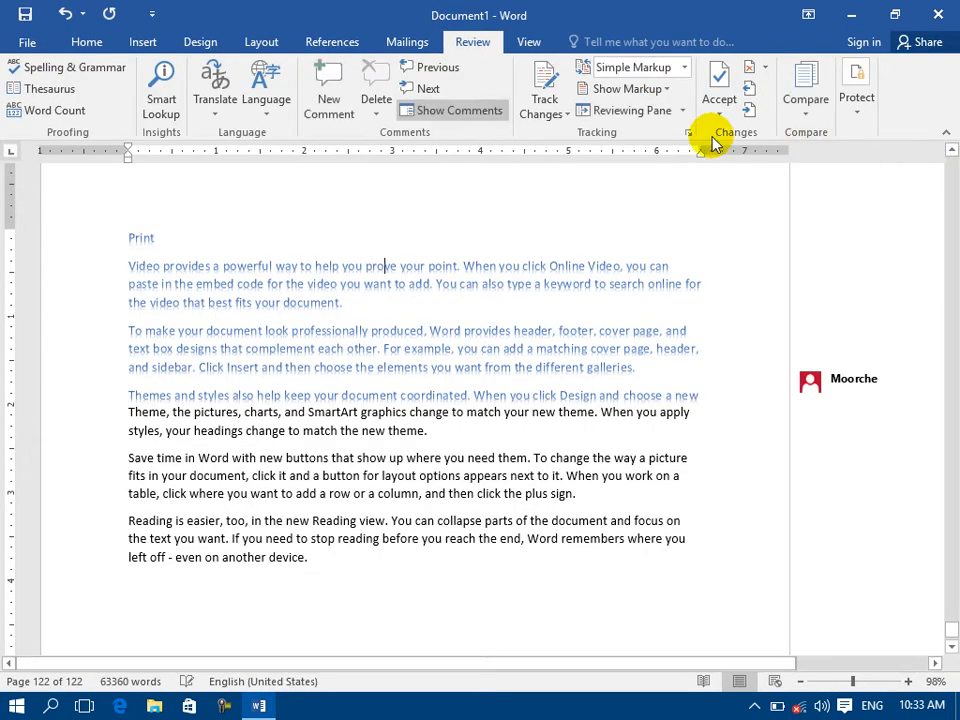
left_click(86, 41)
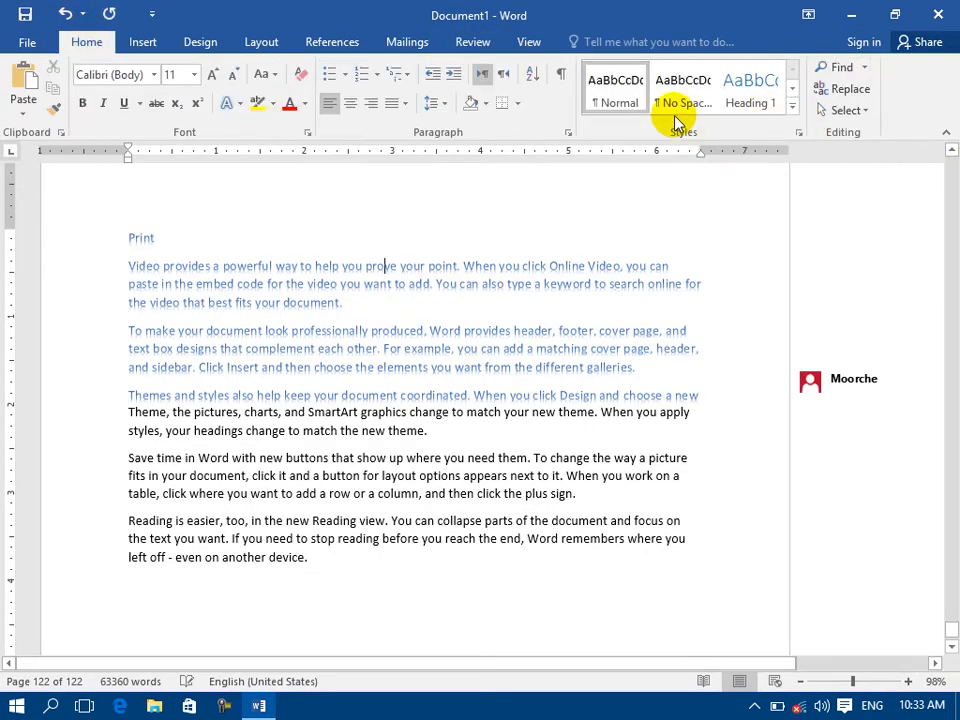
Step: Set the print settings to print the list of Styles used in the document
left_click(34, 42)
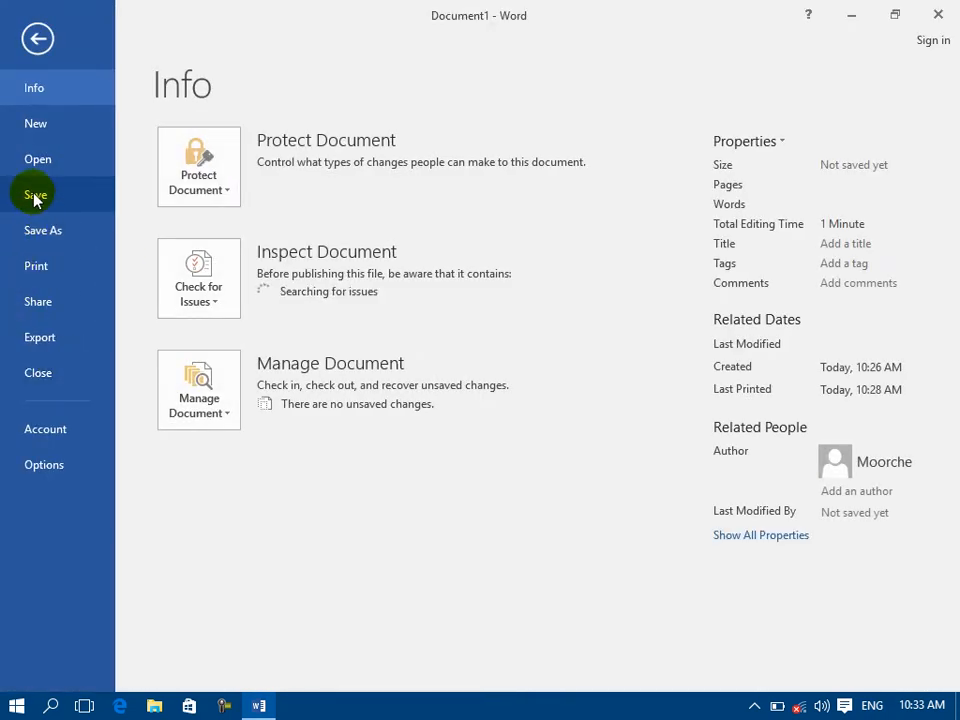
left_click(41, 264)
left_click(242, 360)
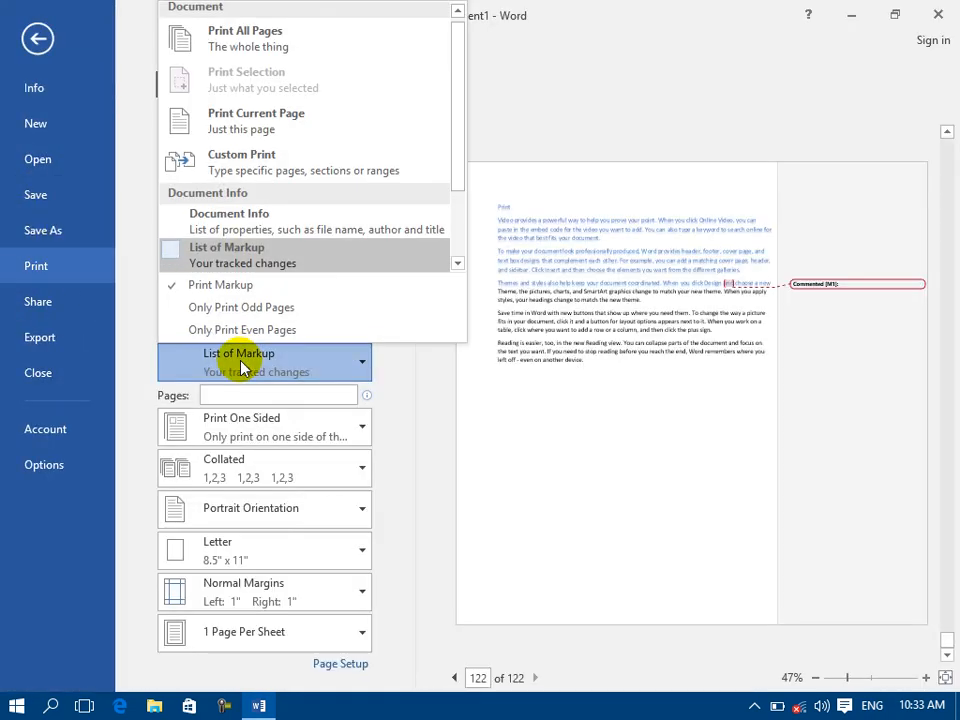
scroll(456, 261, "down", 3)
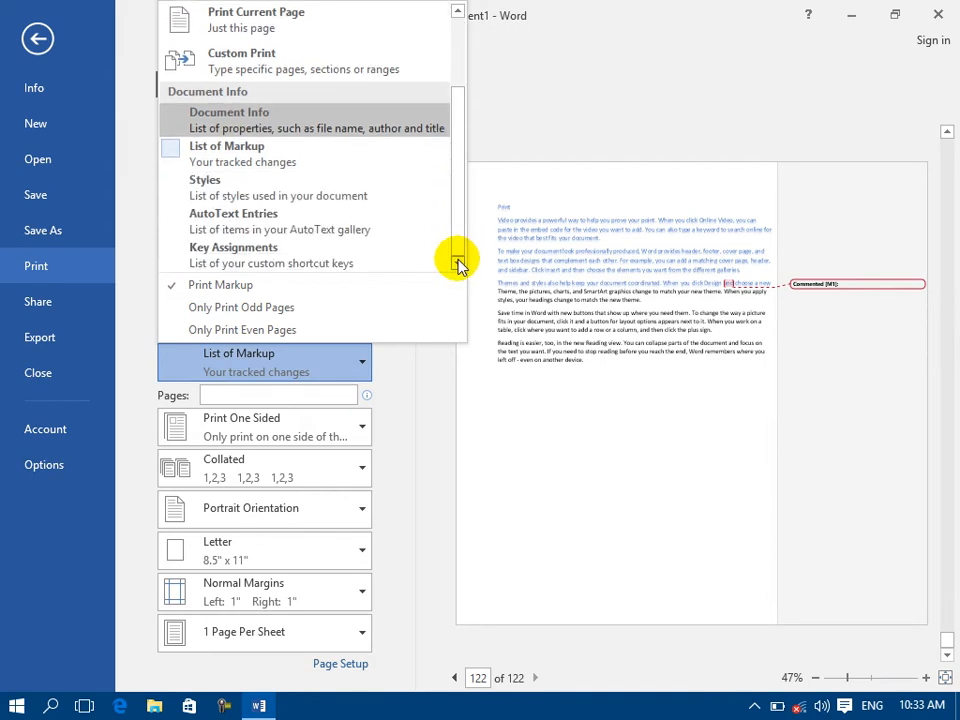
left_click(185, 193)
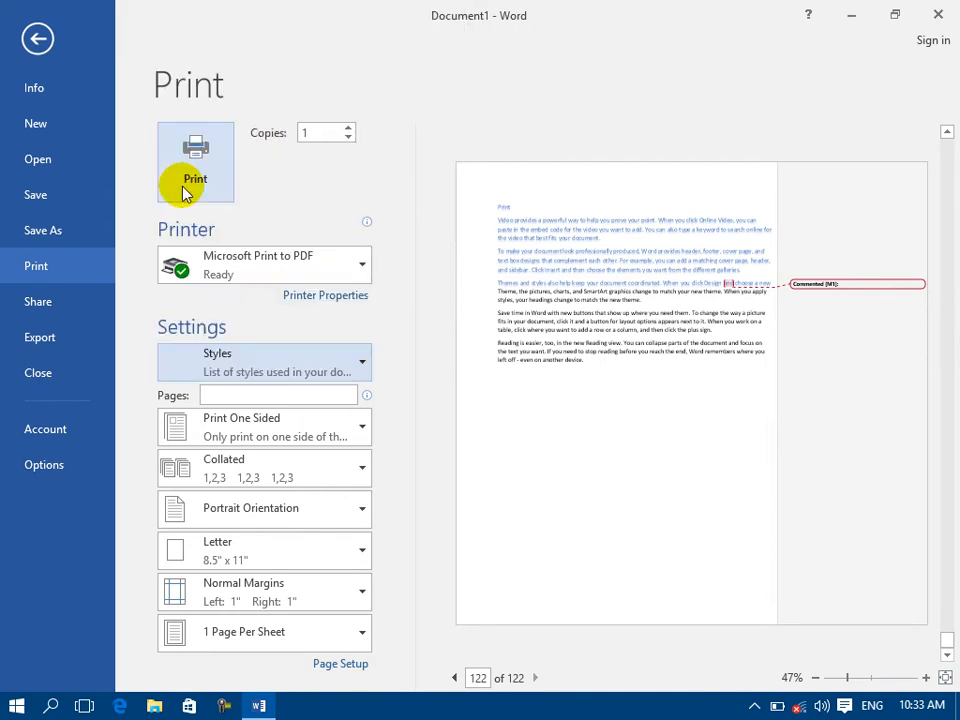
Step: Examine the AutoText Entries and Key Assignments choices among the Document Info print options and return to the document
left_click(253, 372)
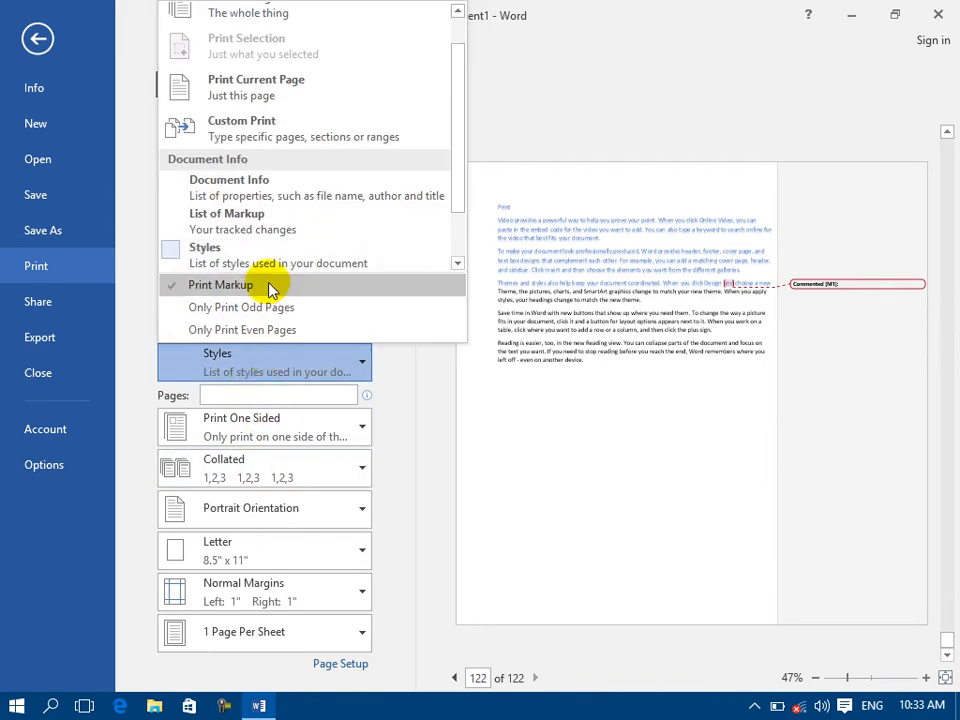
scroll(458, 262, "down", 2)
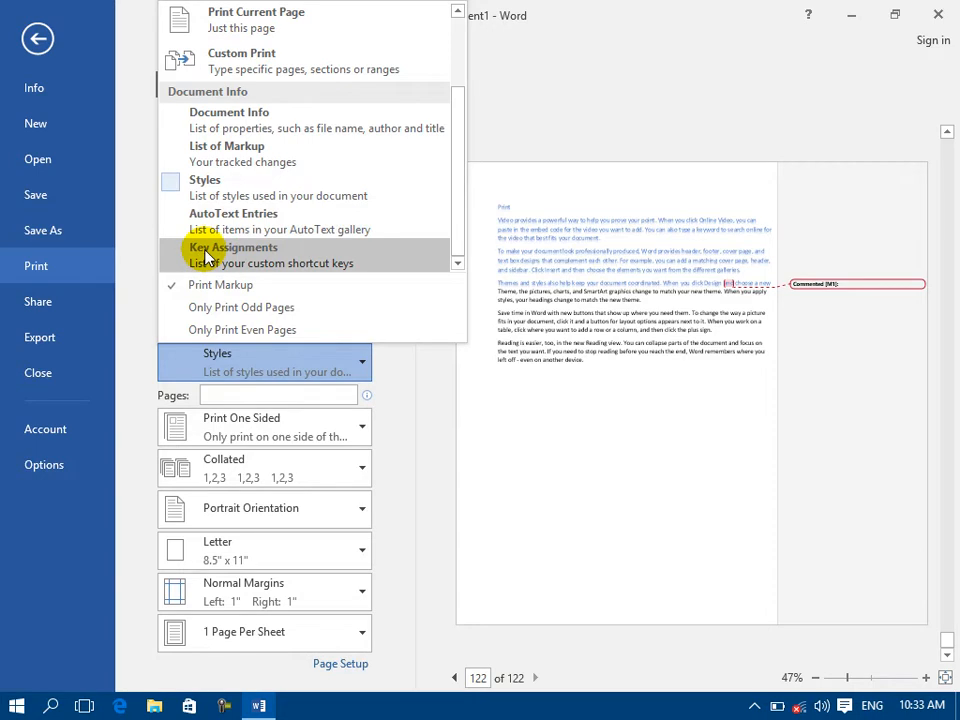
left_click(36, 38)
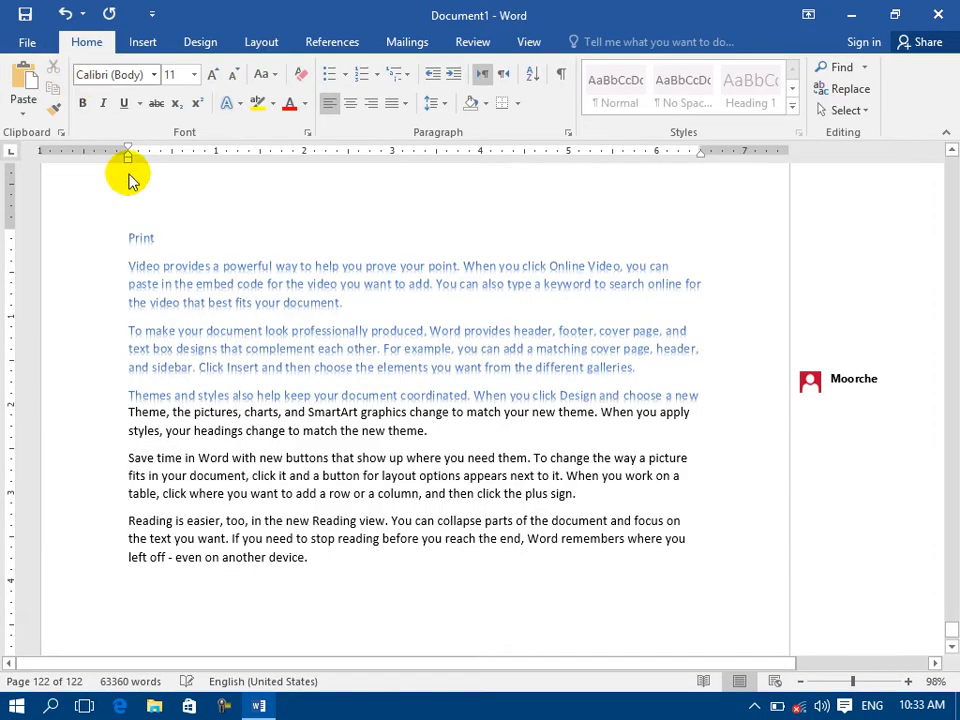
left_click(27, 44)
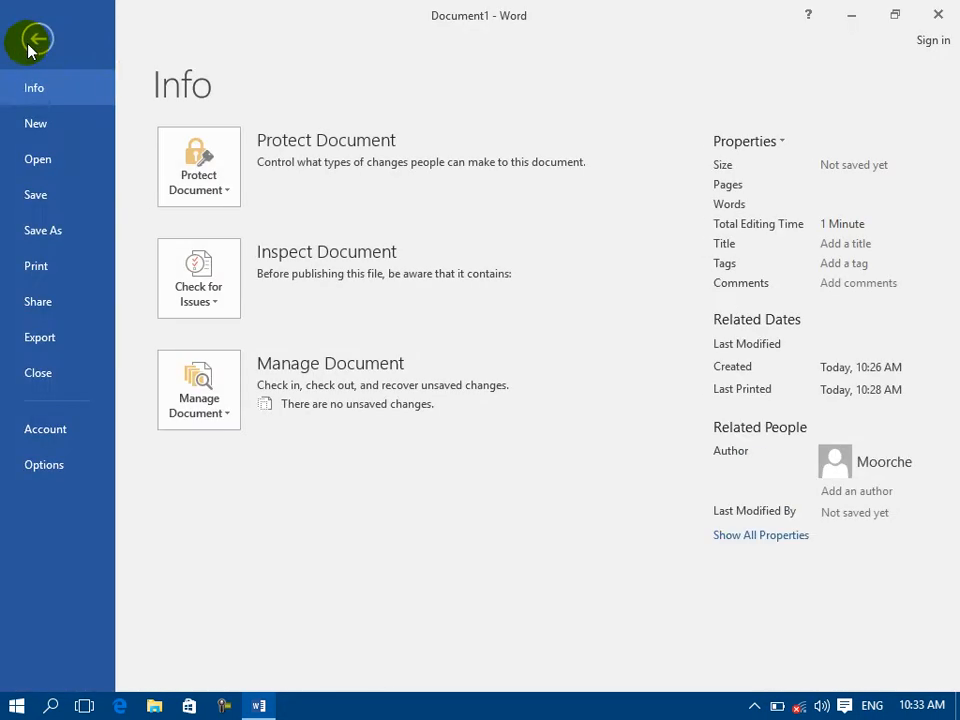
left_click(31, 44)
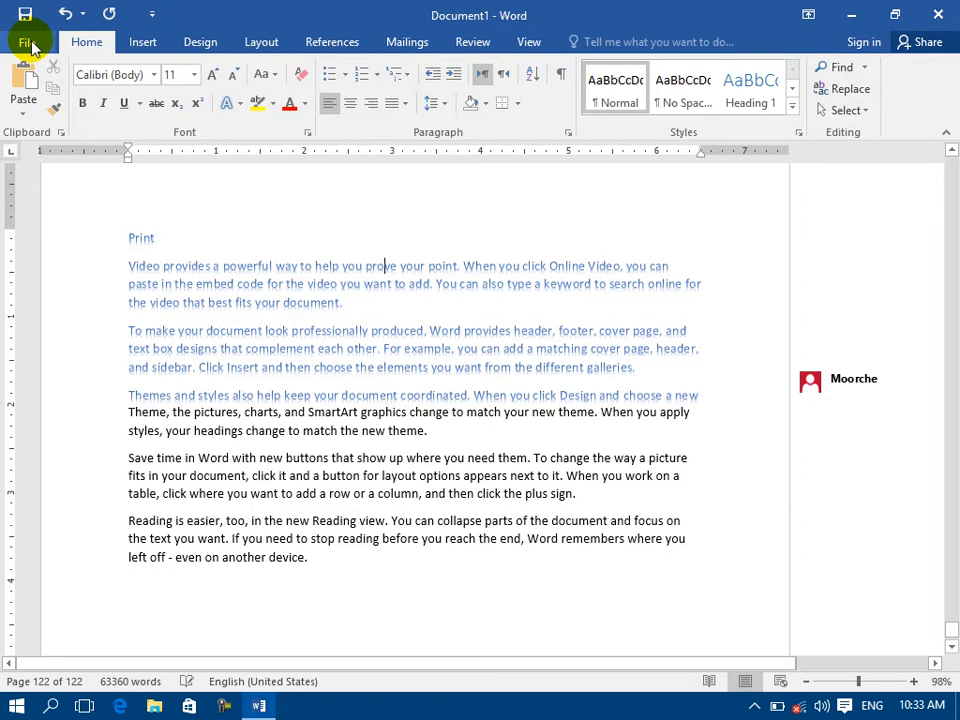
Step: Set the print settings to print Key Assignments, the list of custom shortcut keys
left_click(27, 44)
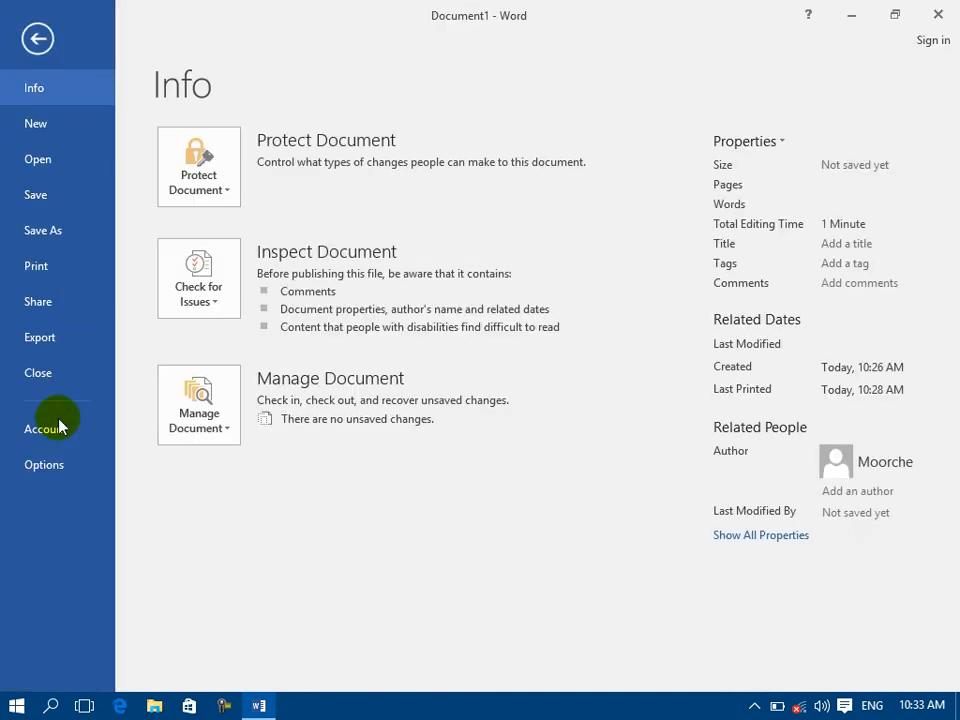
left_click(48, 280)
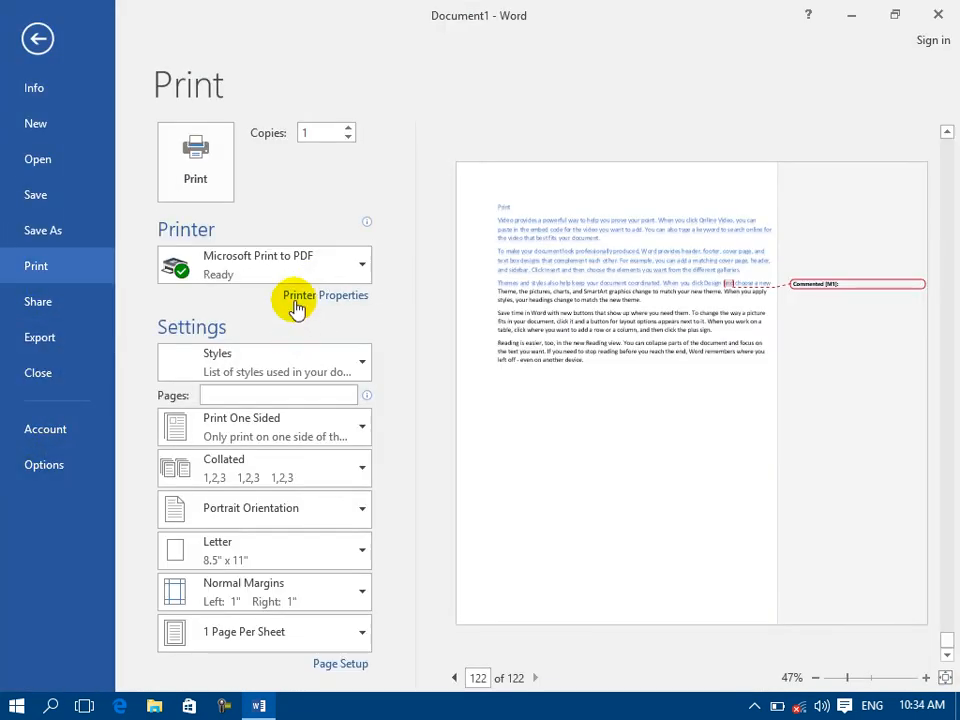
left_click(318, 280)
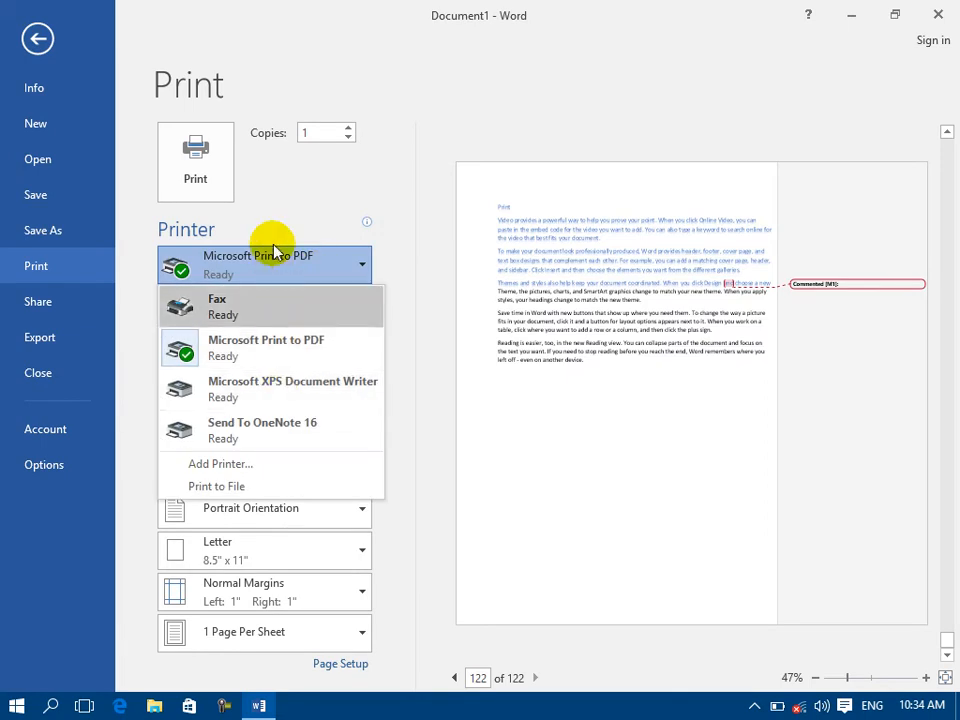
left_click(272, 261)
left_click(278, 370)
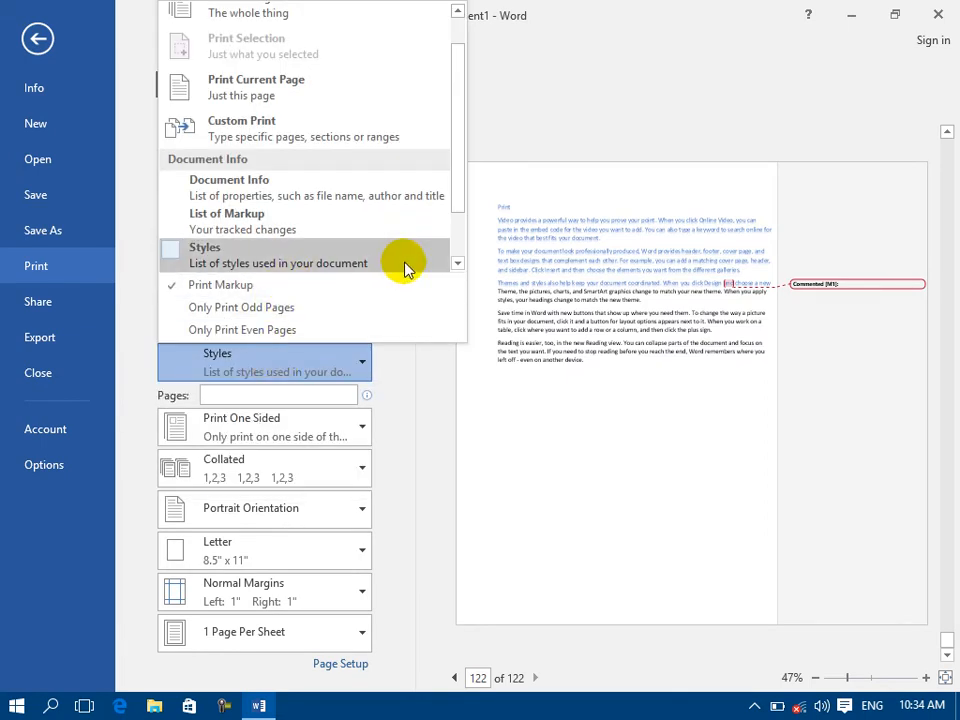
left_click(456, 264)
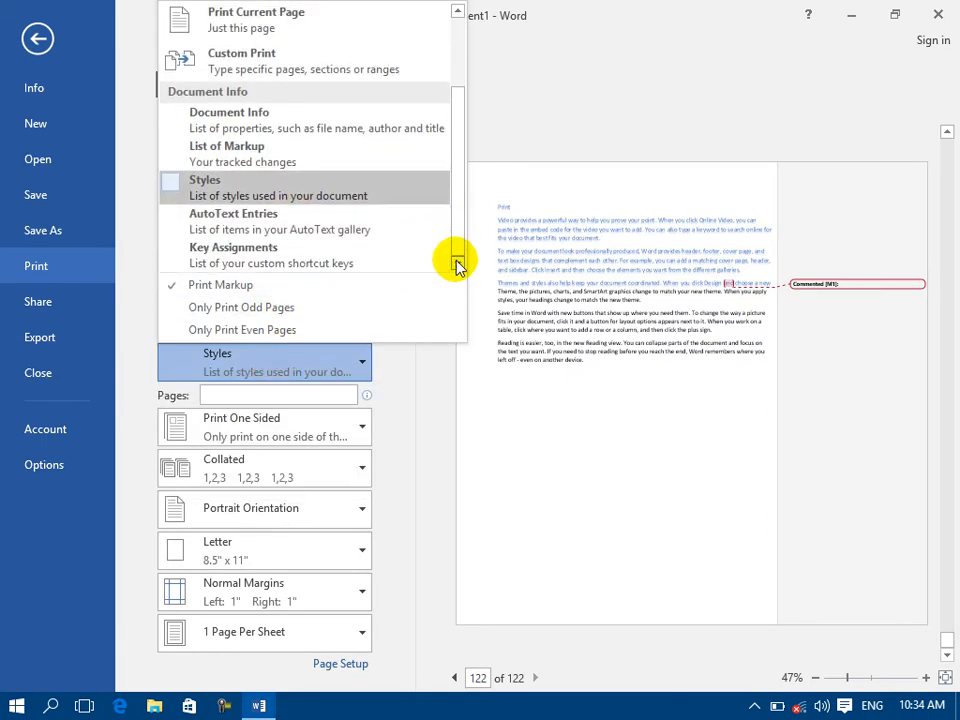
left_click(263, 264)
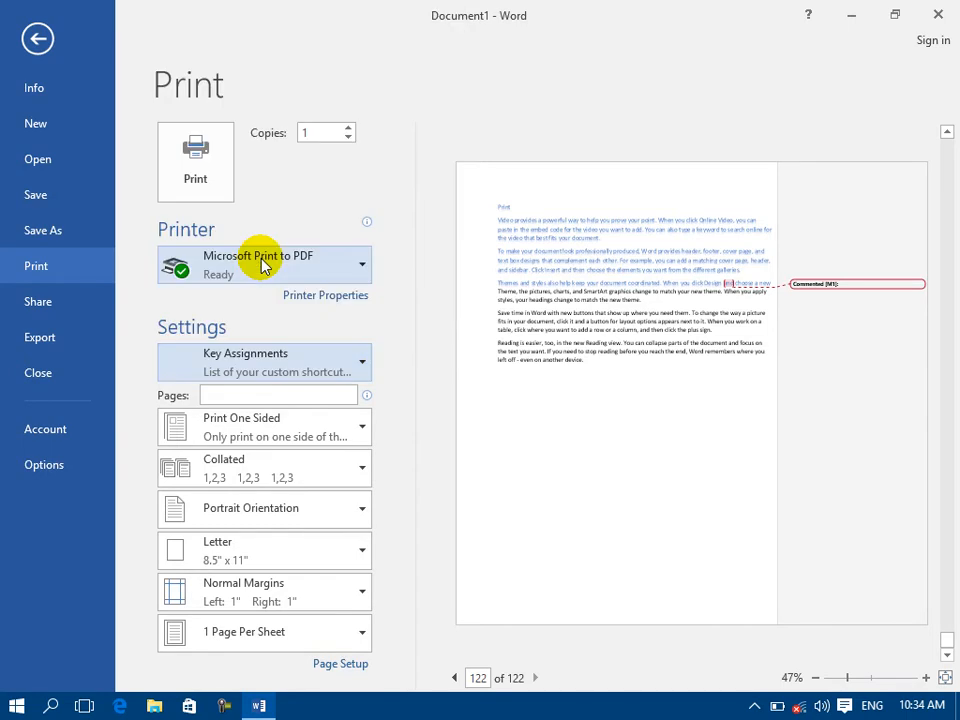
Step: Toggle Print Markup off and on to compare the preview, leaving the comment markup excluded from printing
left_click(285, 366)
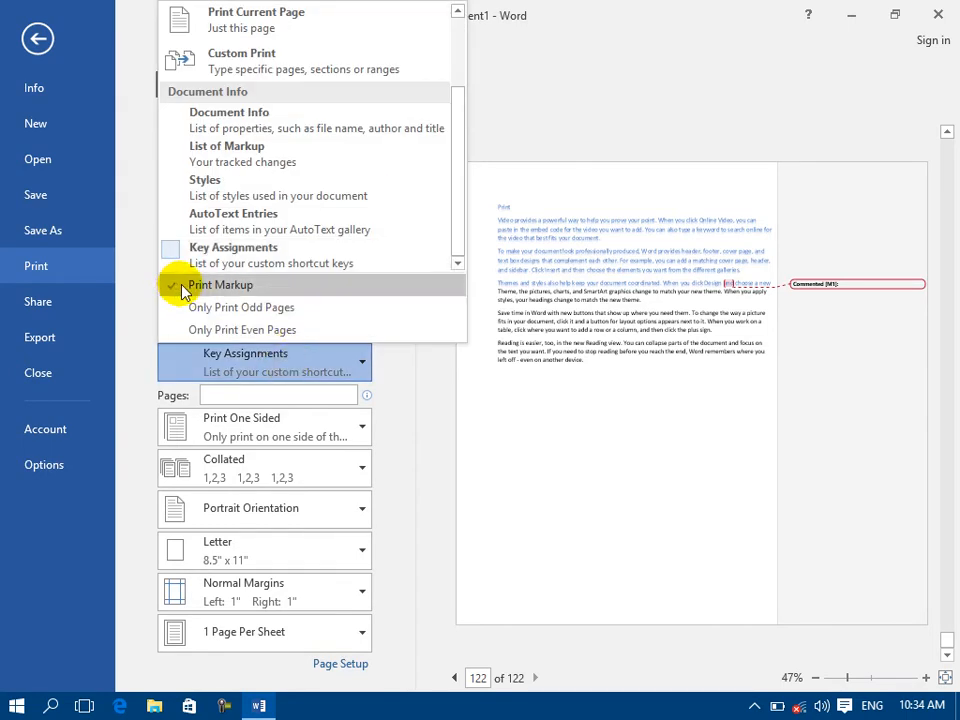
left_click(185, 287)
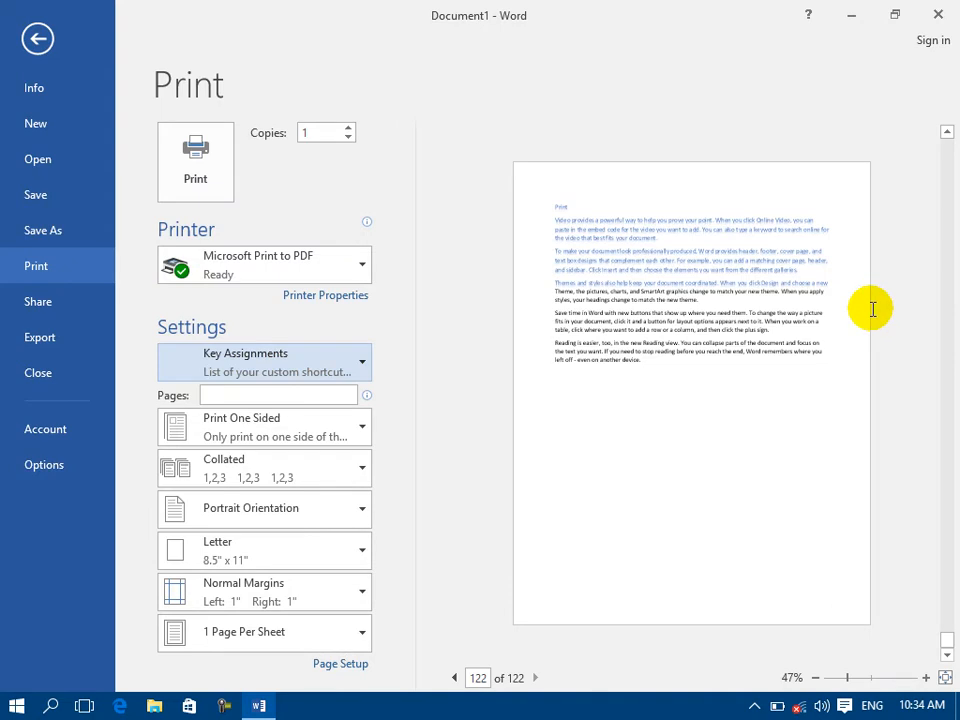
left_click(339, 364)
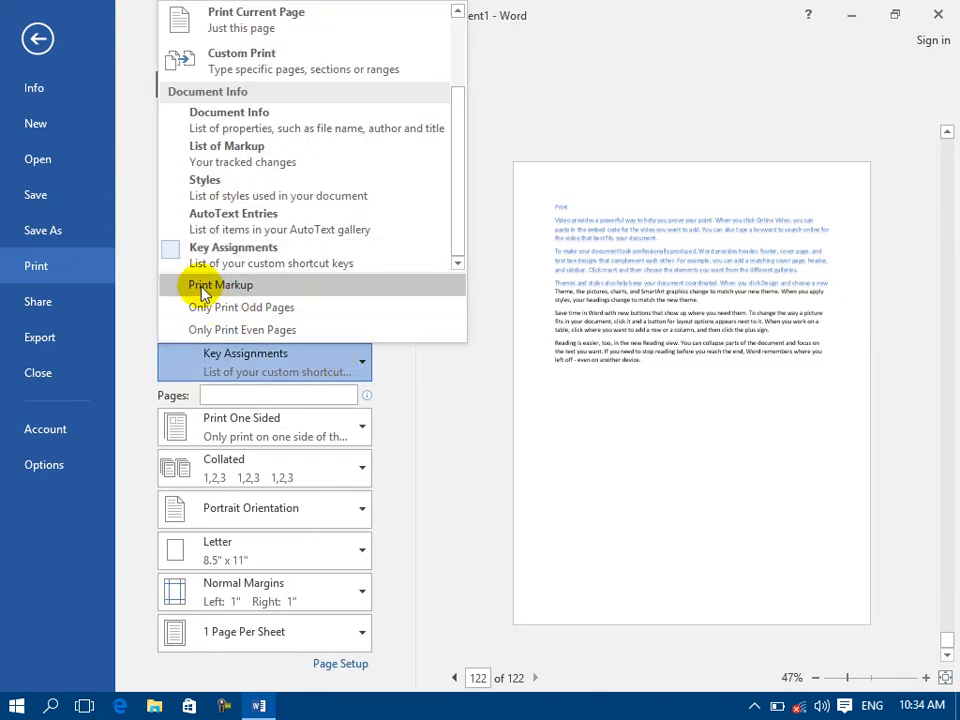
left_click(210, 286)
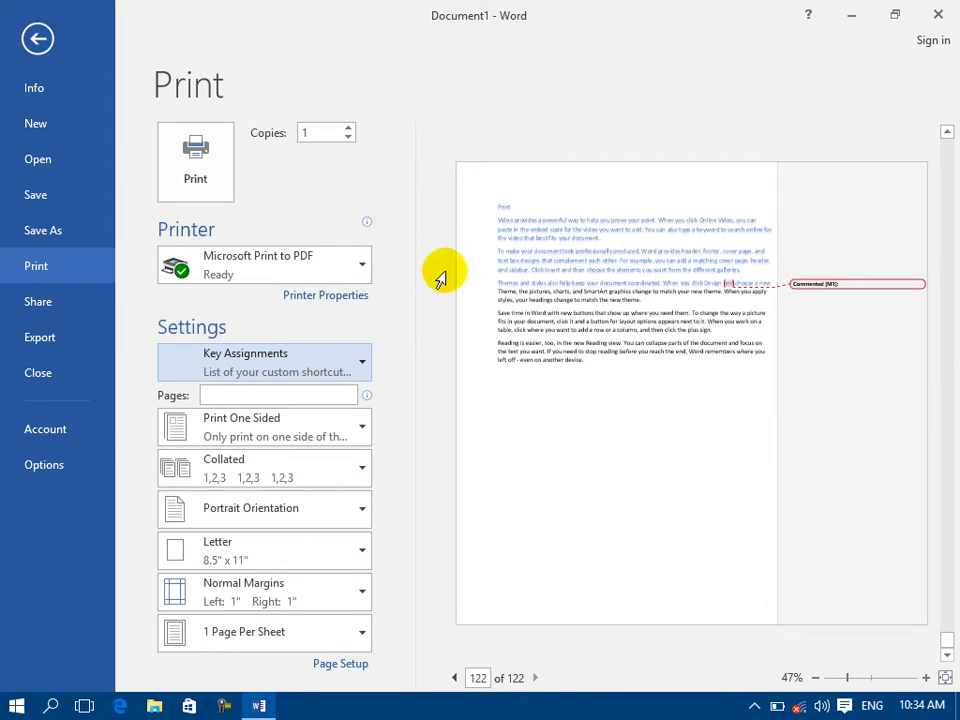
left_click(201, 366)
left_click(195, 290)
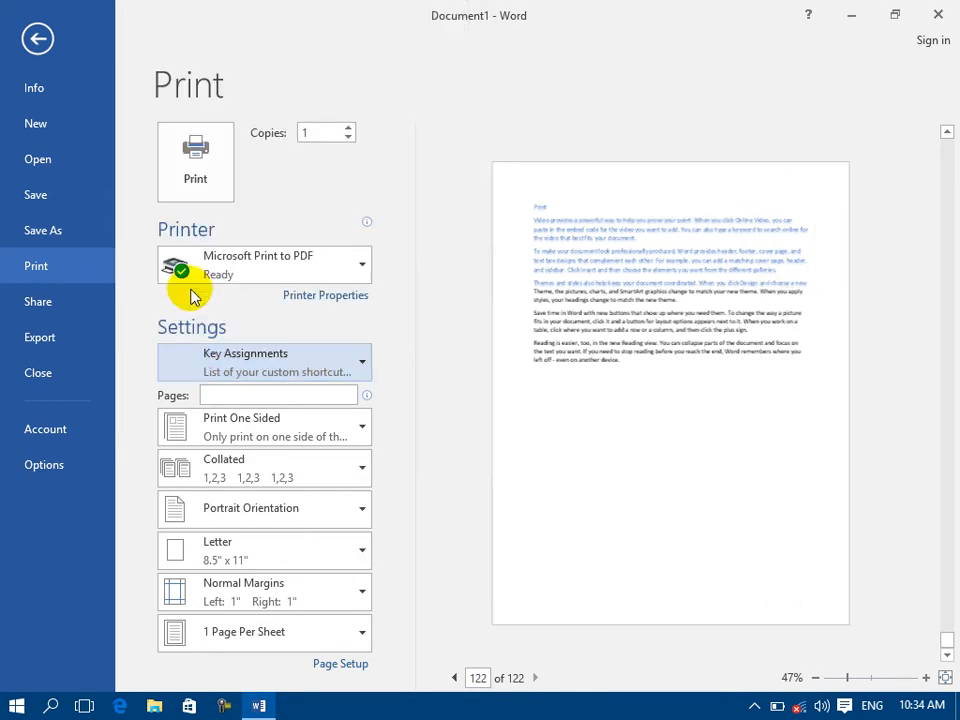
Step: Try the Only Print Odd Pages and Only Print Even Pages options, and turn the restriction off again
left_click(225, 360)
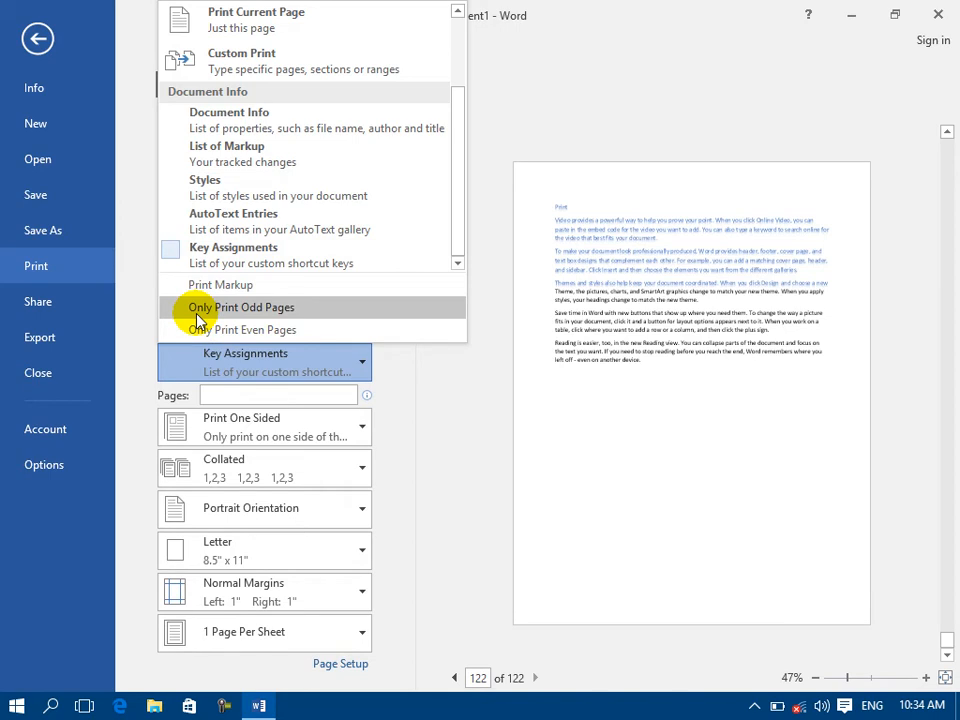
left_click(197, 318)
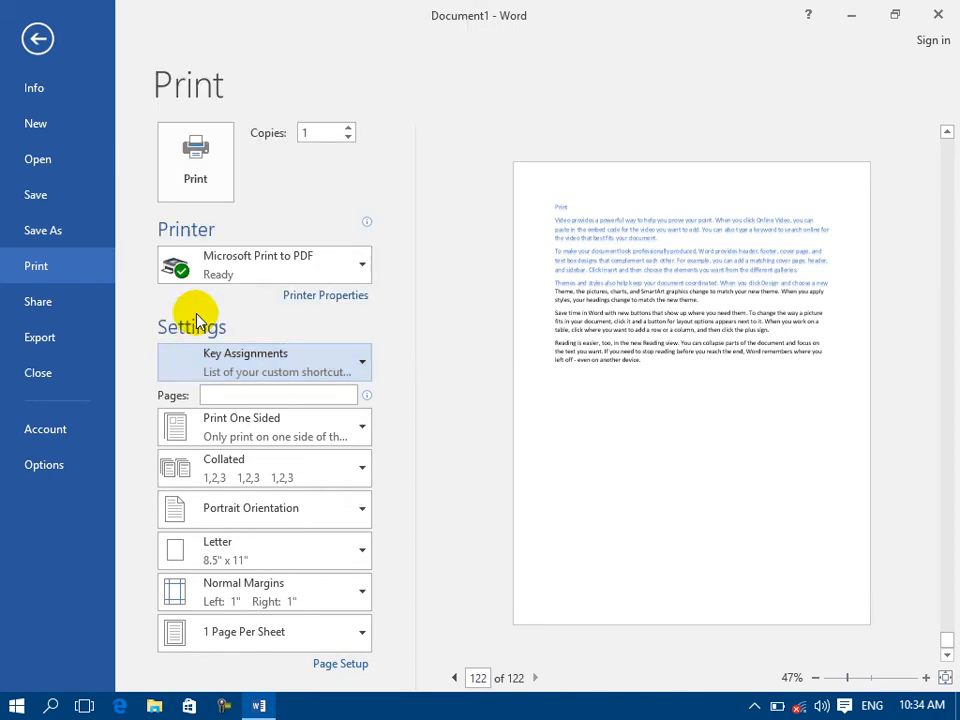
left_click(208, 360)
left_click(225, 333)
left_click(237, 363)
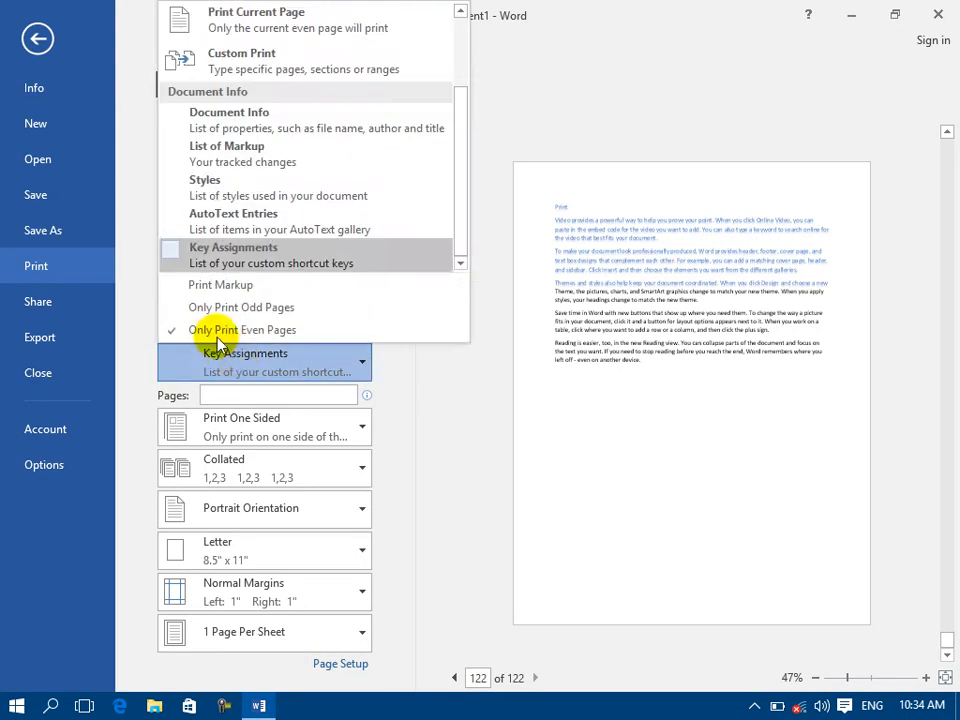
left_click(182, 325)
Step: Set the print range to Print All Pages
left_click(210, 362)
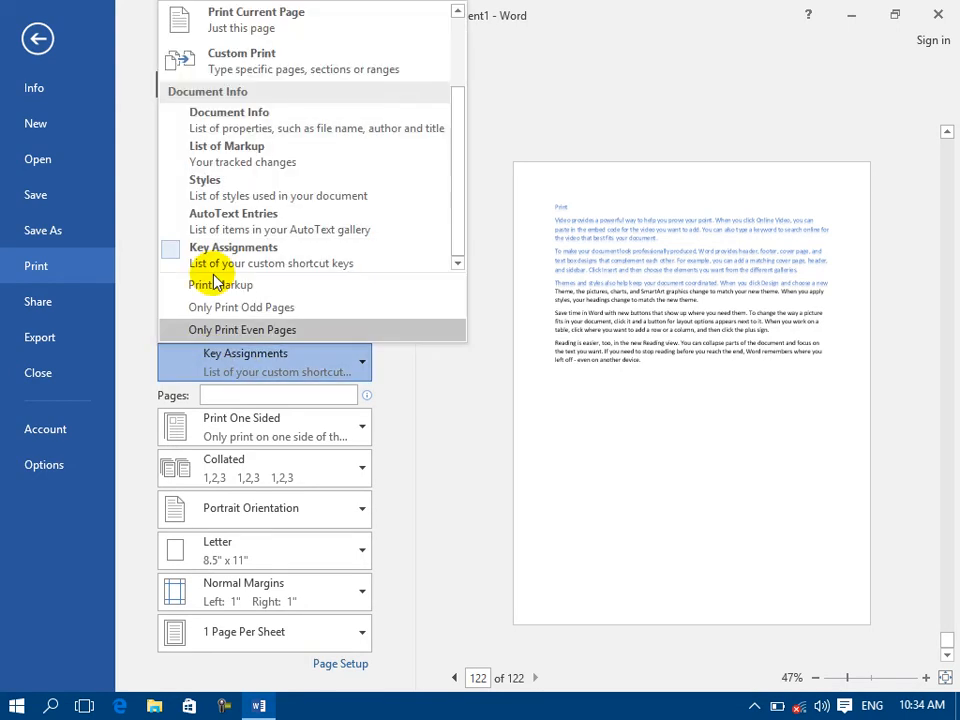
scroll(210, 45, "up", 2)
left_click(208, 50)
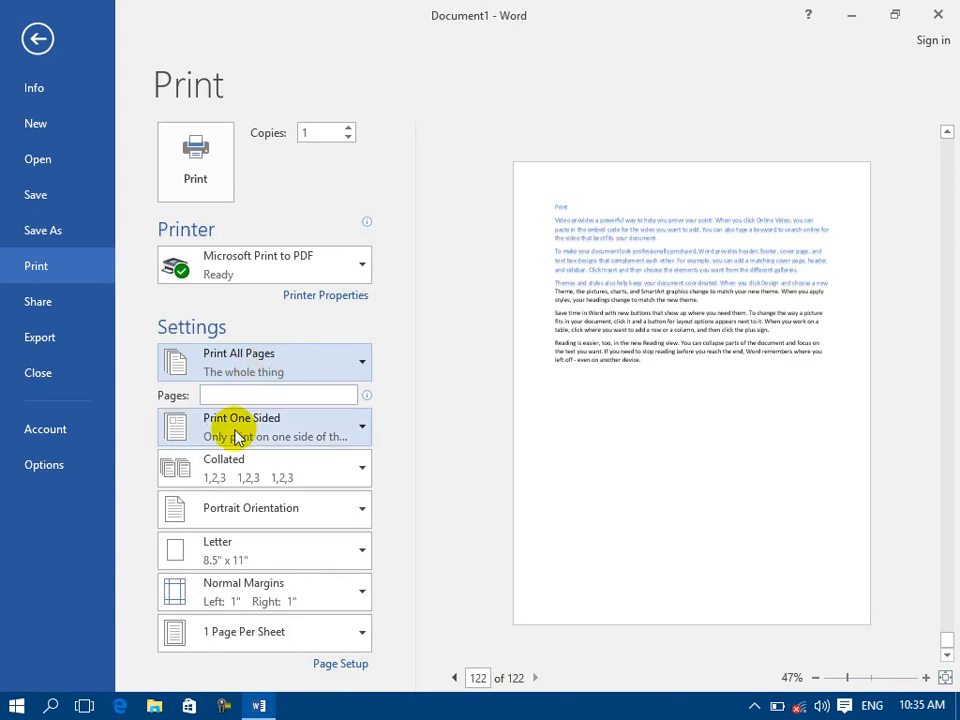
Step: Page the print preview back from the last page to page 119
left_click(543, 334)
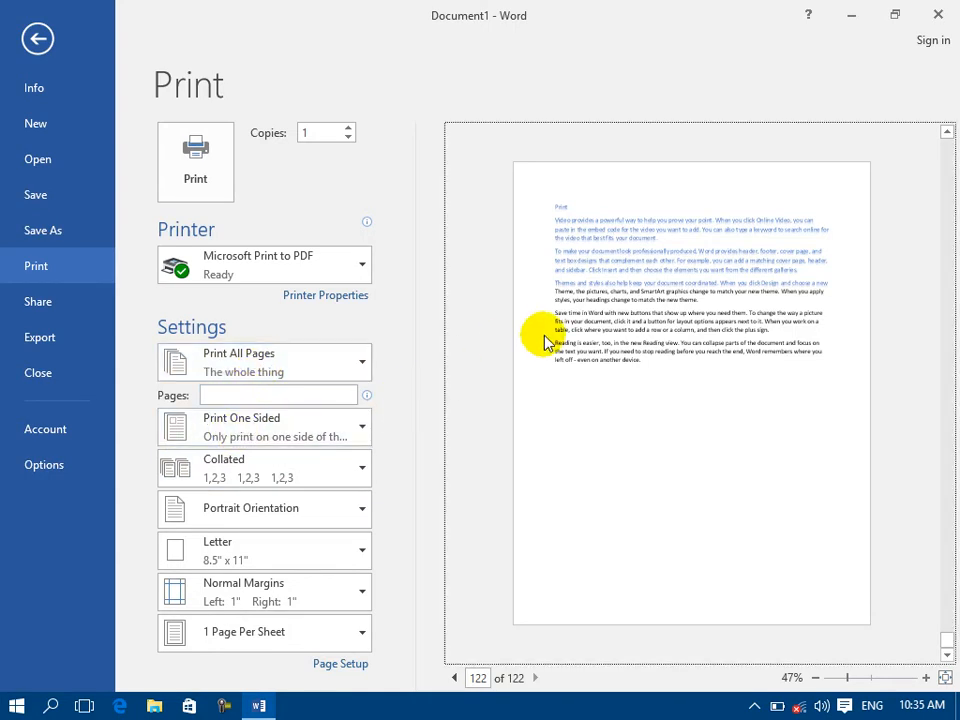
left_click(453, 677)
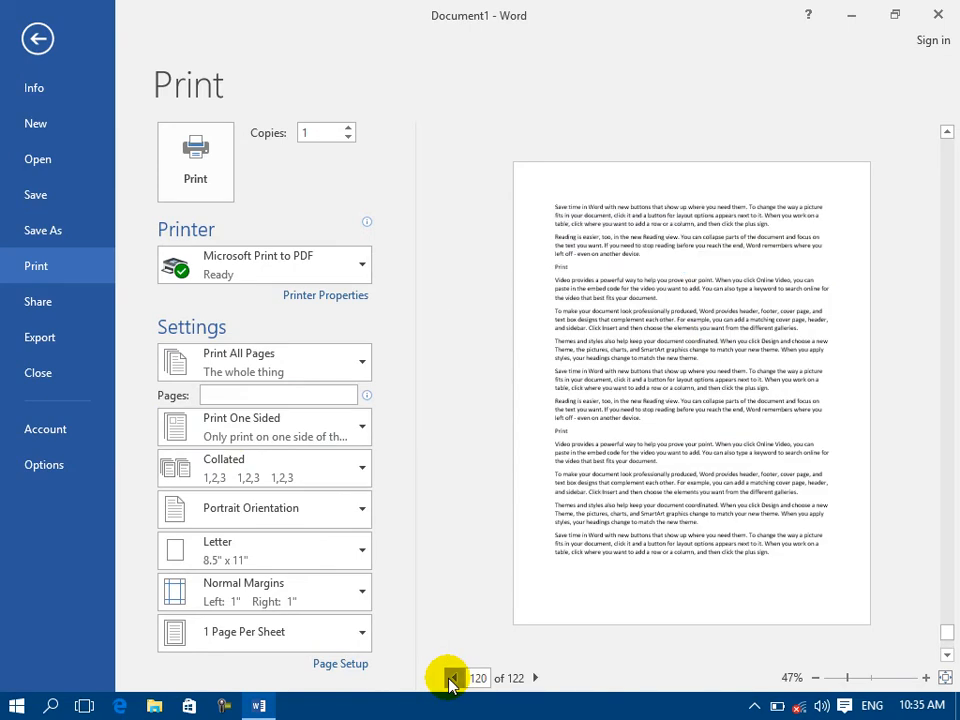
left_click(453, 677)
left_click(453, 677)
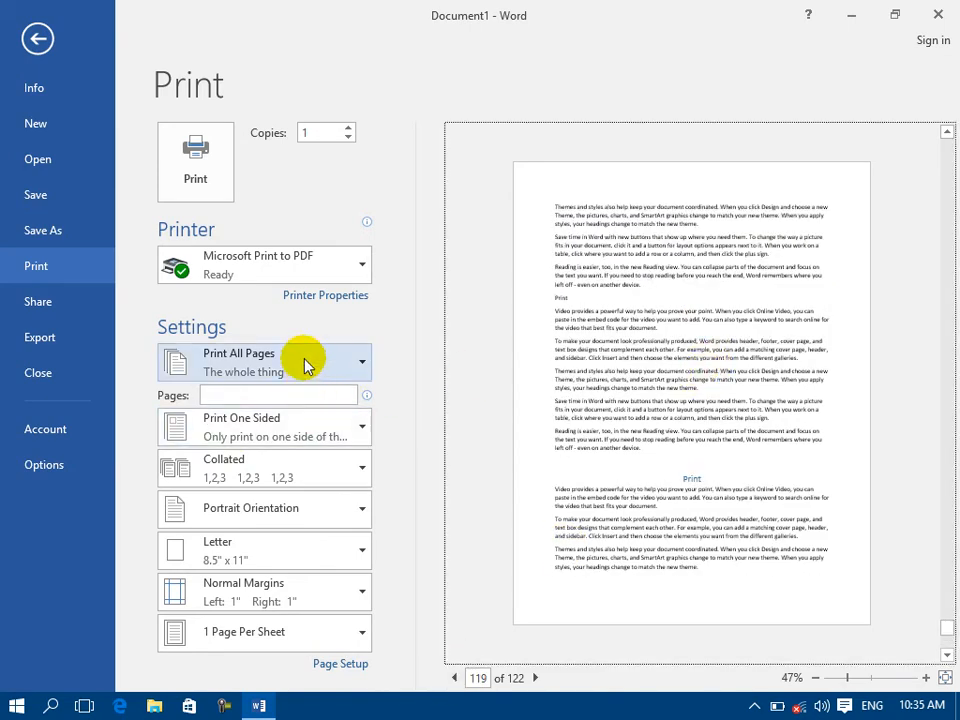
Step: Try Manually Print on Both Sides for the print job, and return the setting to Print One Sided
left_click(285, 430)
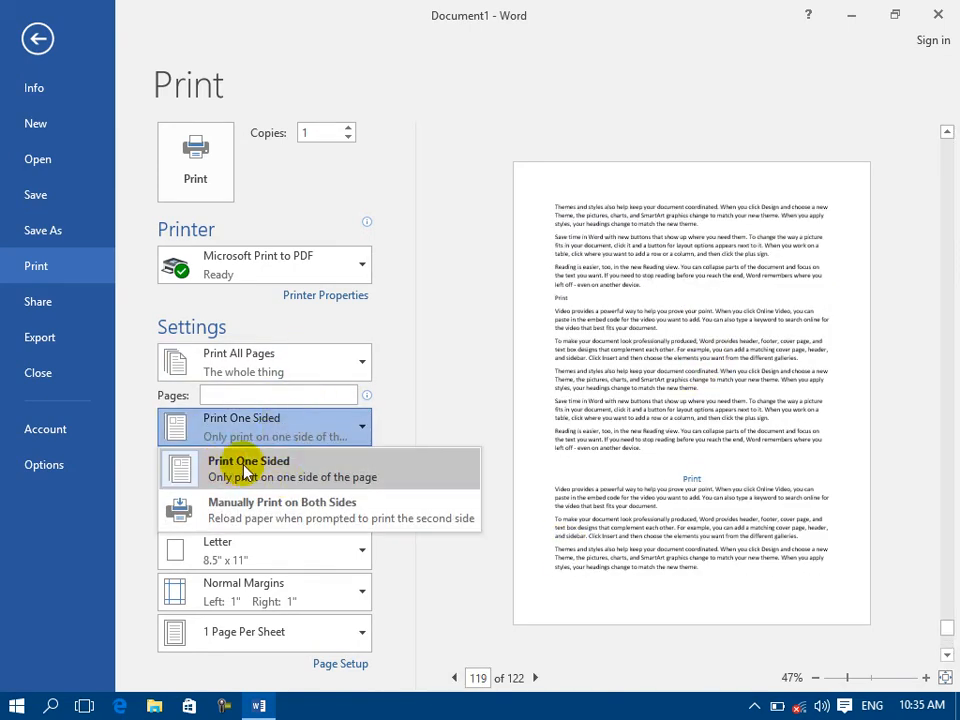
left_click(266, 470)
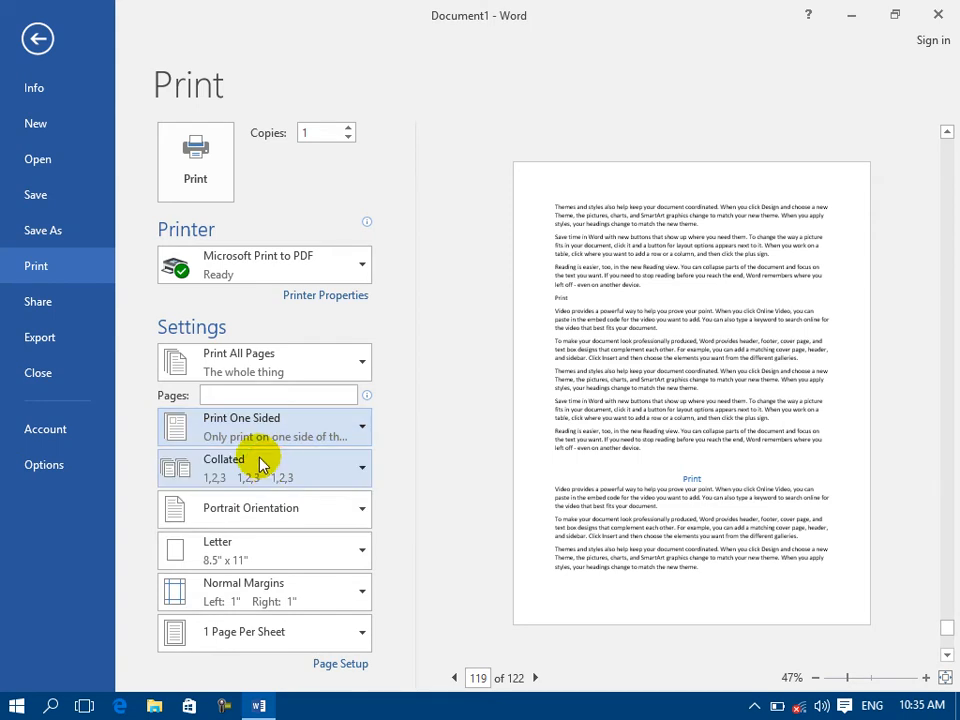
left_click(200, 424)
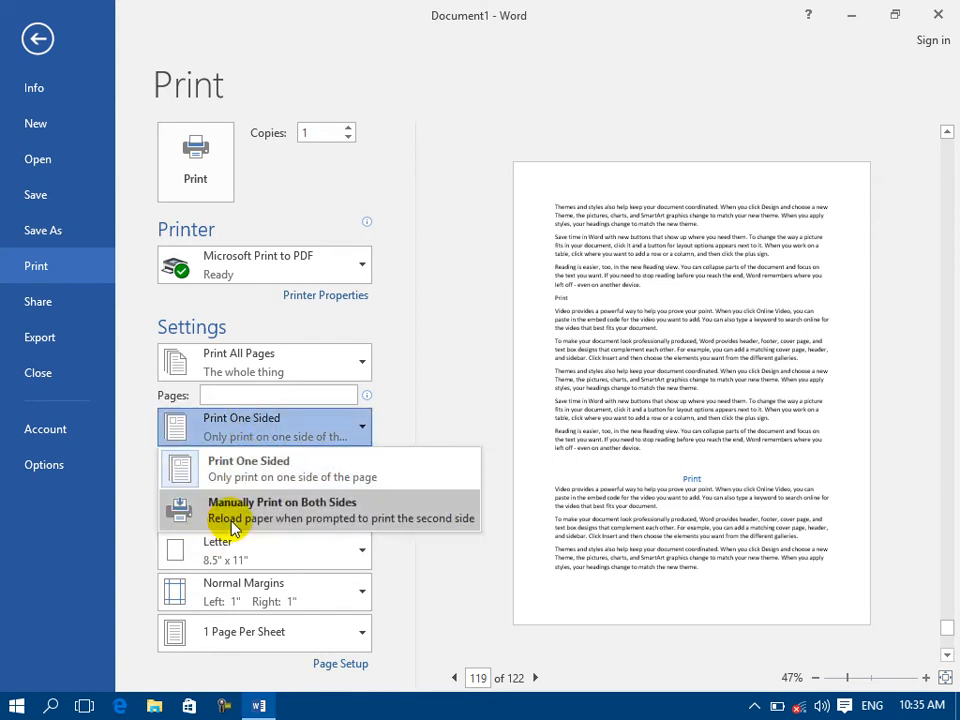
left_click(232, 525)
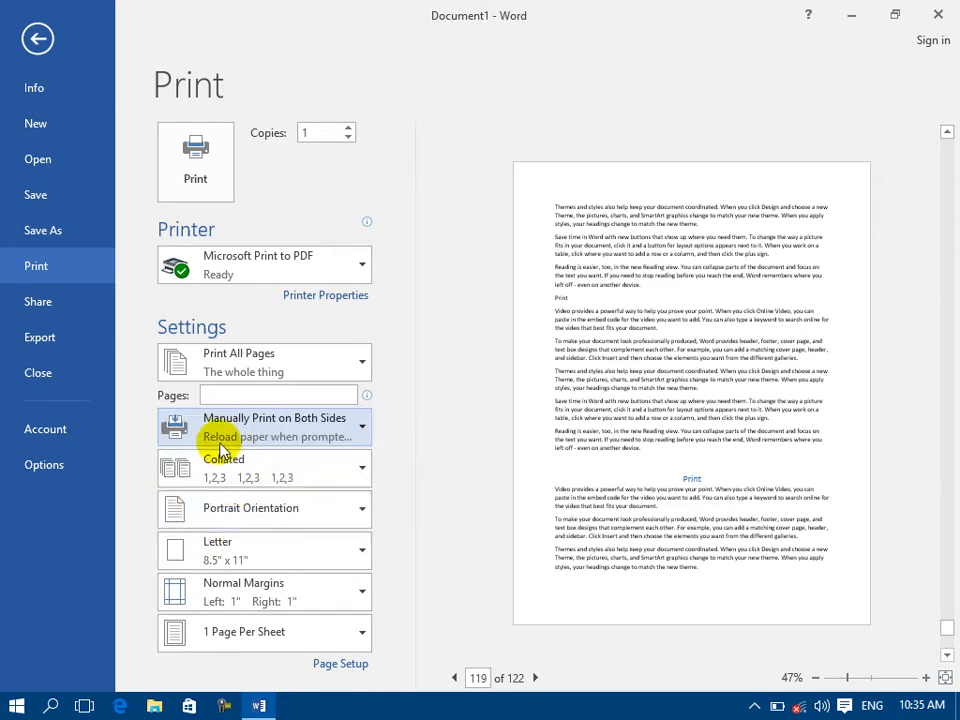
left_click(208, 422)
left_click(217, 481)
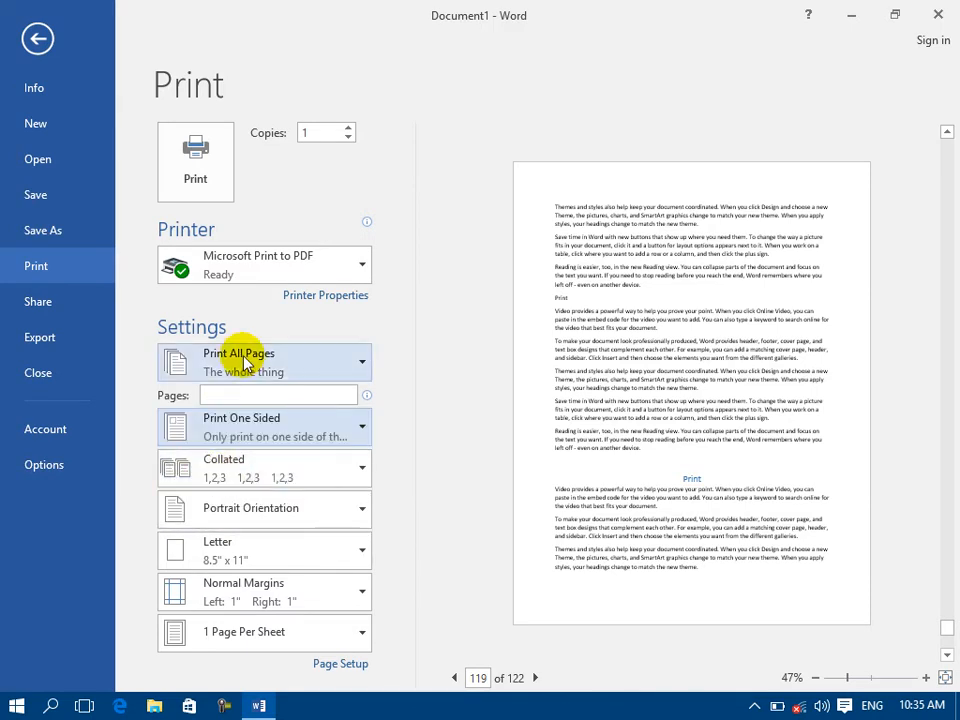
Step: Set the number of copies to 10, and try Uncollated printing before returning the setting to Collated
double_click(330, 133)
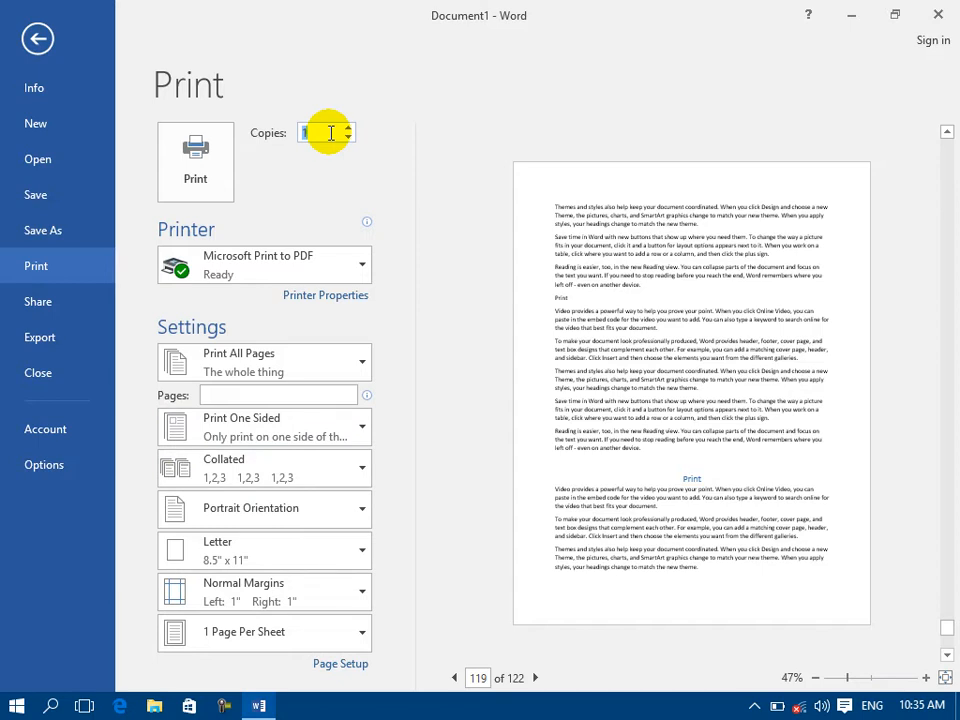
type("10")
left_click(272, 470)
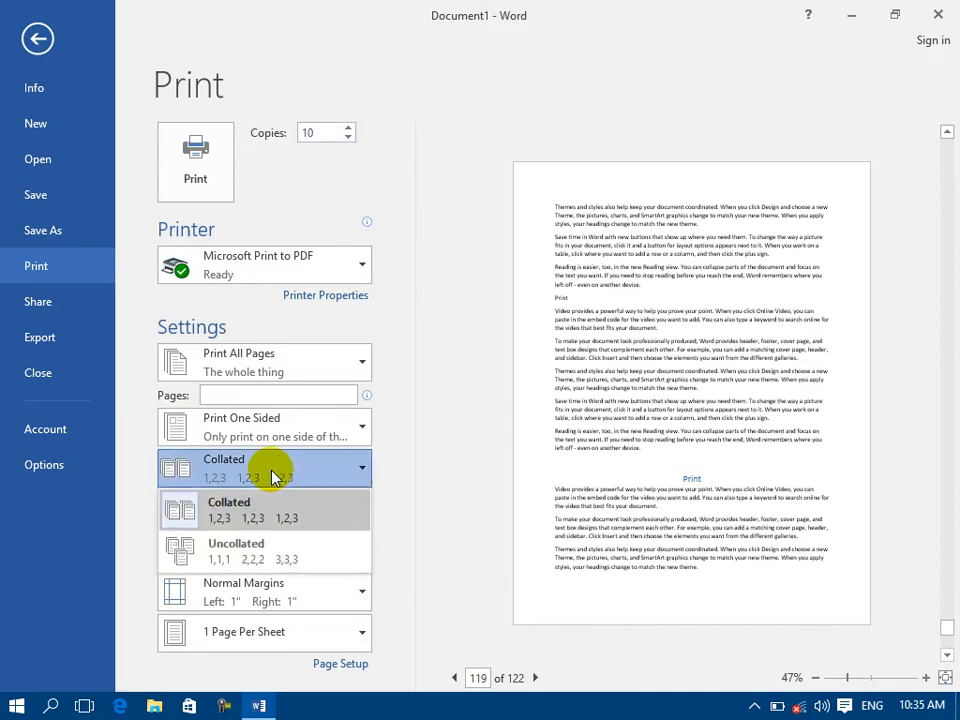
left_click(249, 553)
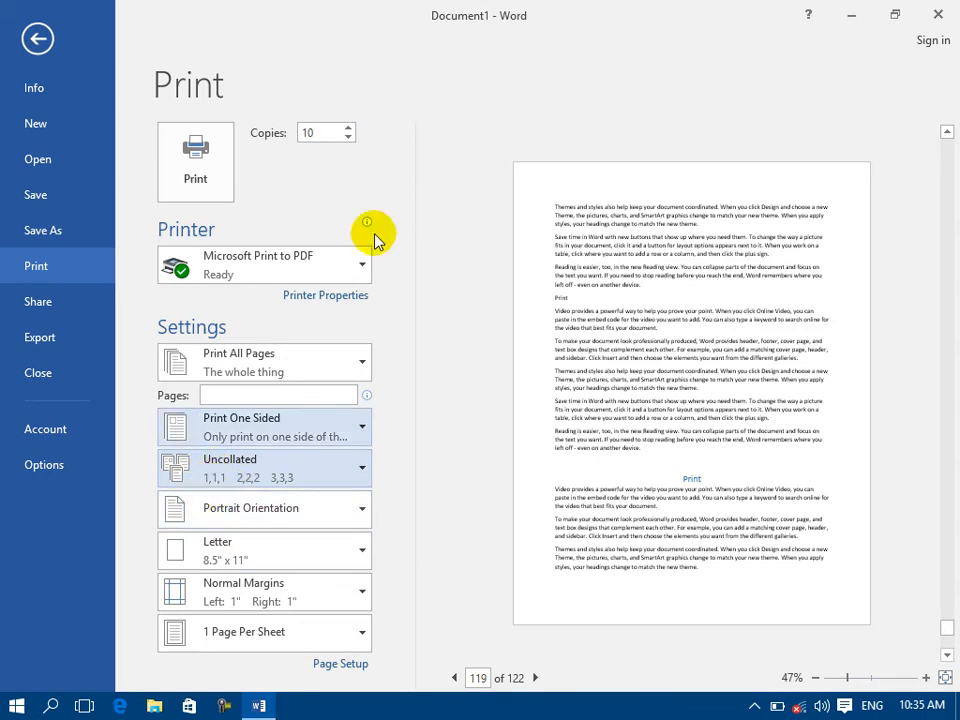
left_click(251, 480)
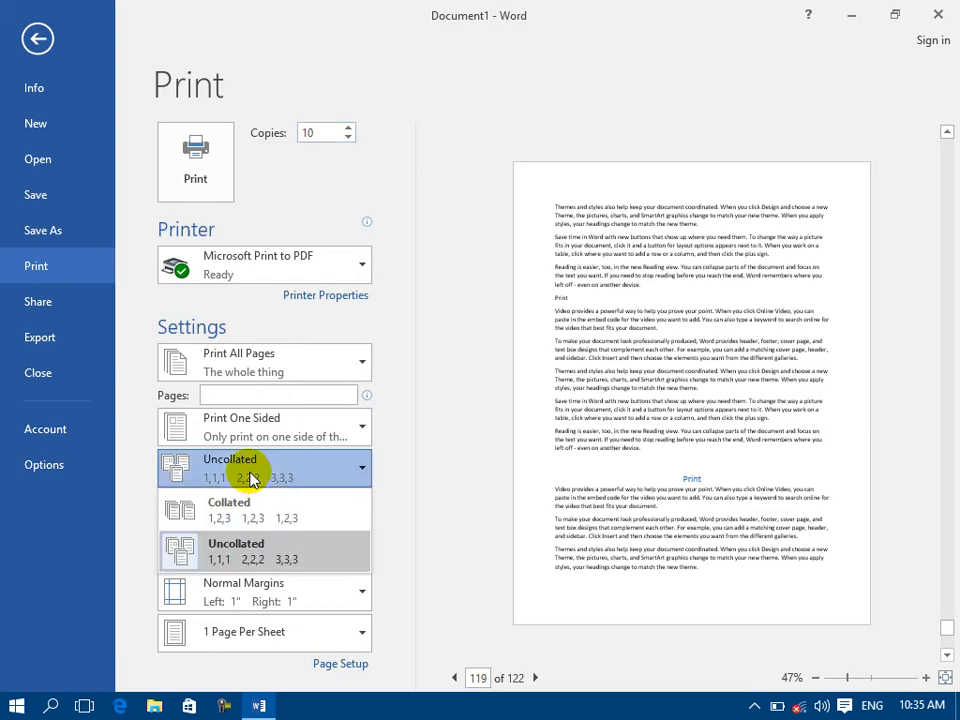
left_click(222, 520)
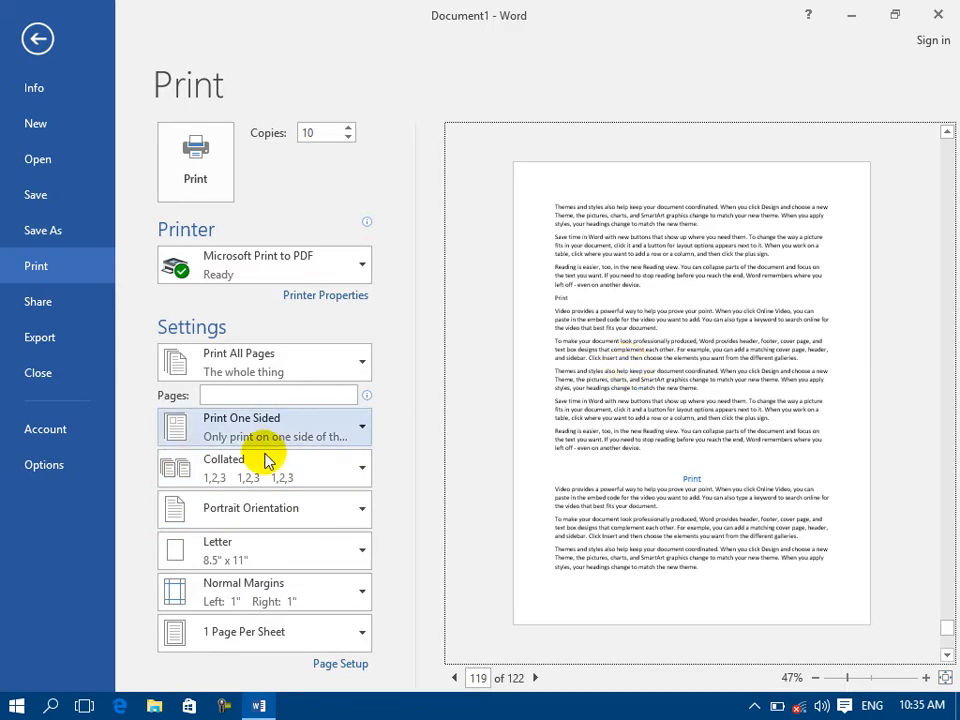
left_click(211, 474)
left_click(230, 512)
Step: Try Landscape Orientation for the print job twice, returning to Portrait Orientation each time
left_click(242, 508)
left_click(215, 593)
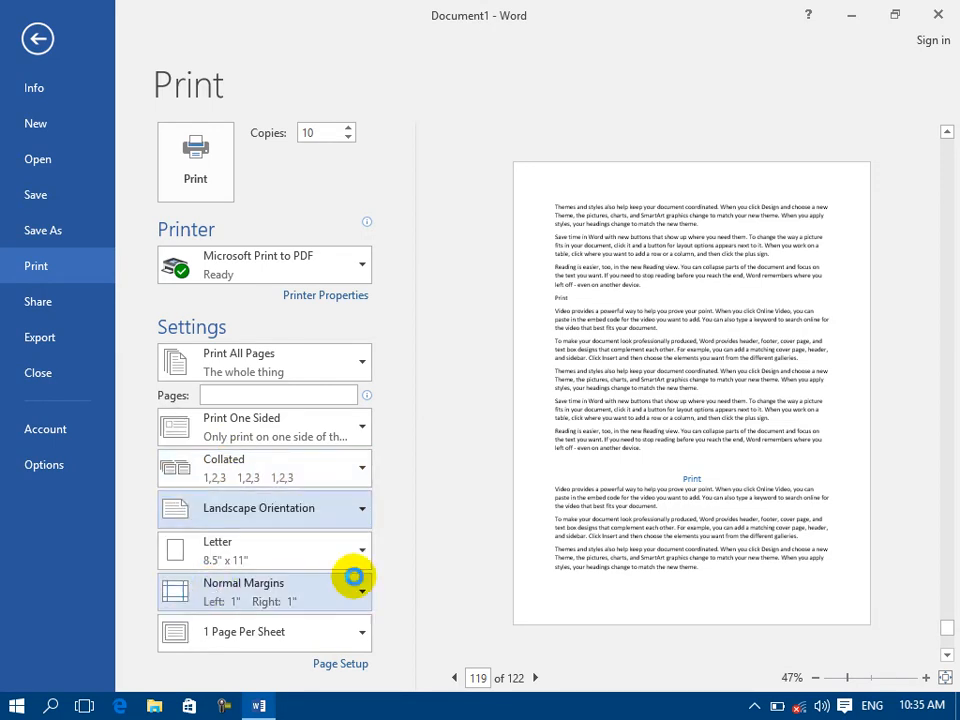
left_click(276, 505)
left_click(247, 550)
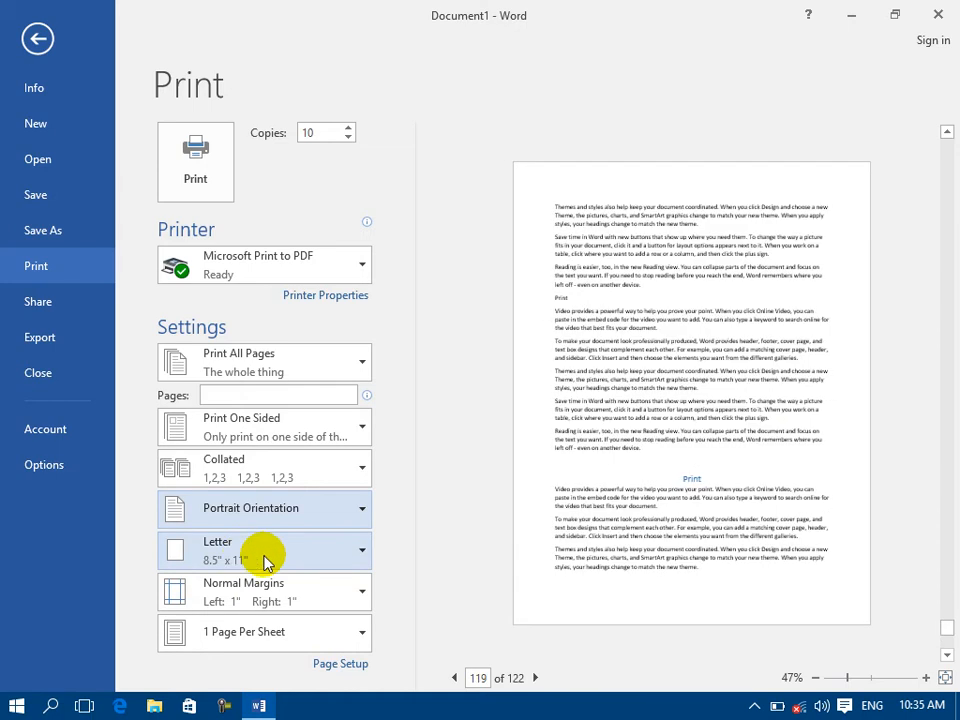
left_click(262, 509)
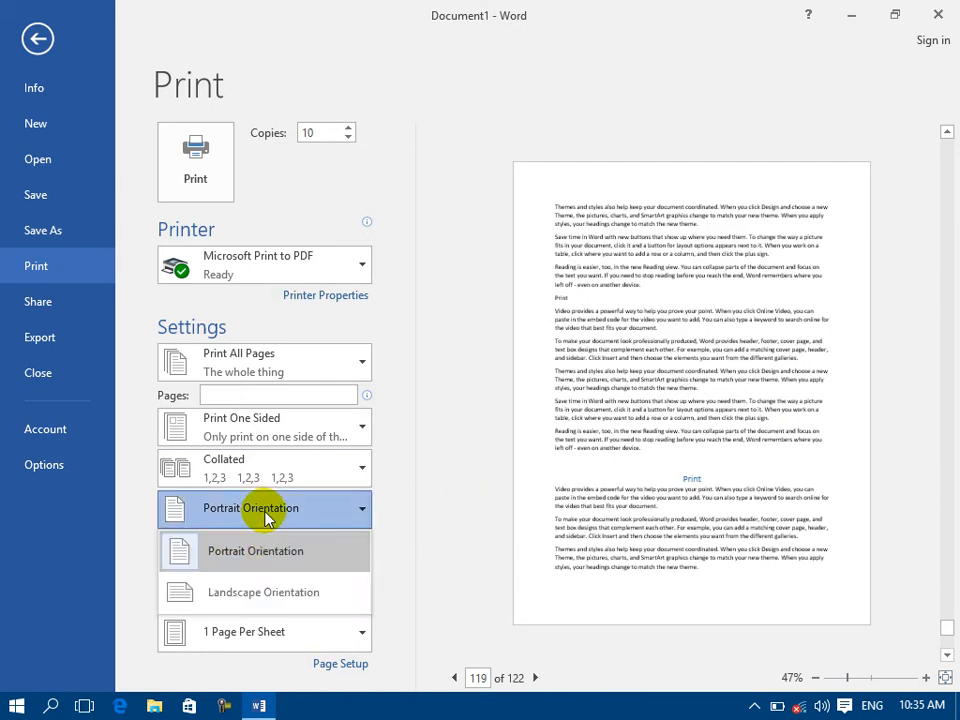
left_click(238, 594)
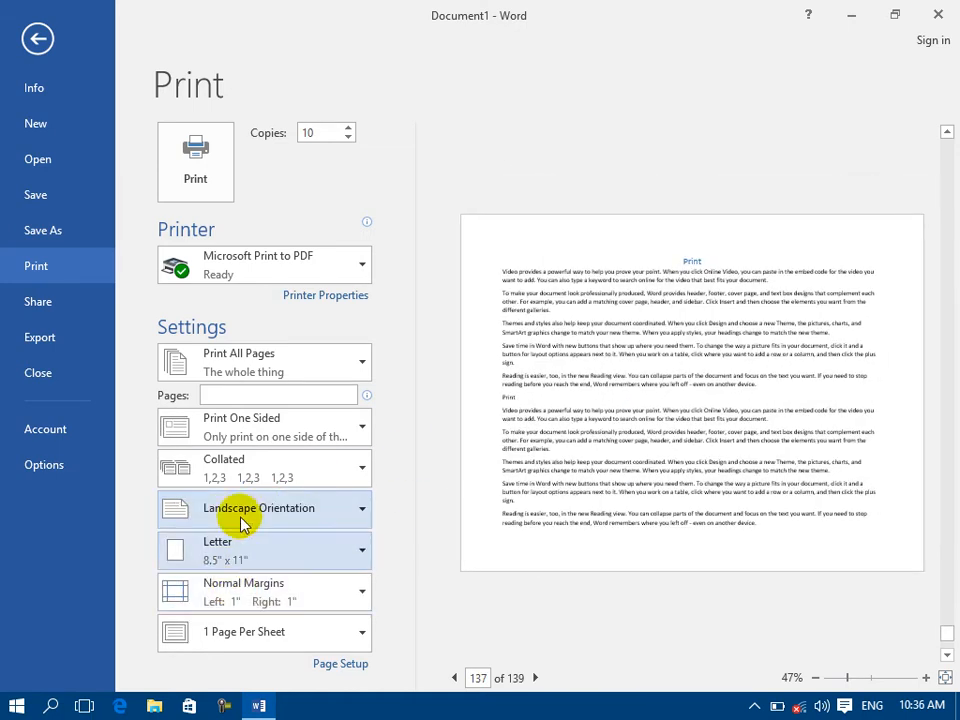
left_click(242, 510)
left_click(238, 549)
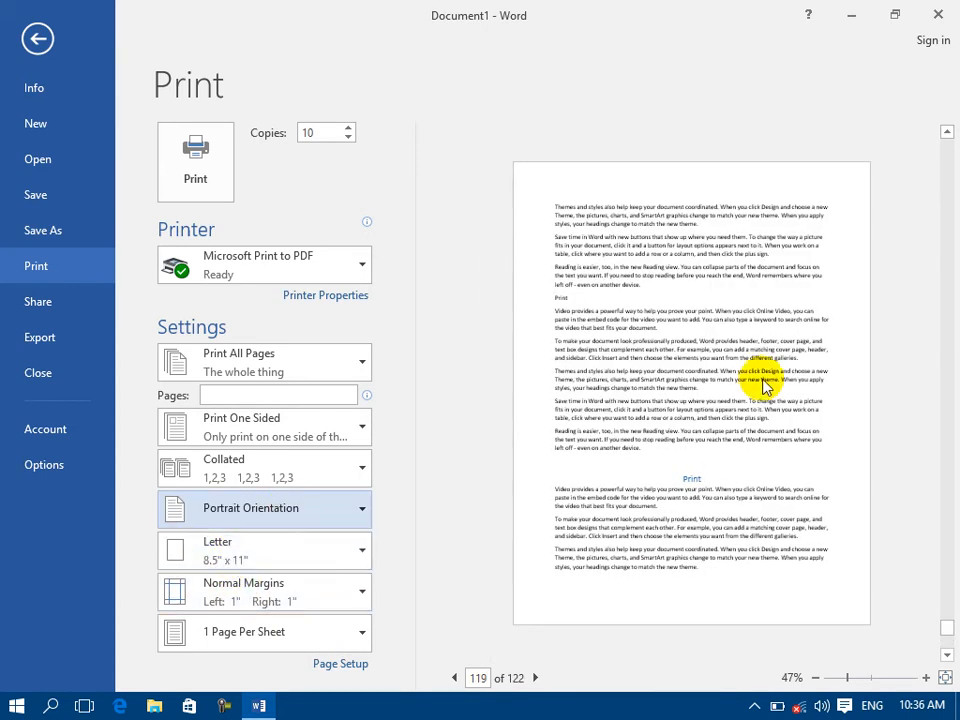
left_click(770, 385)
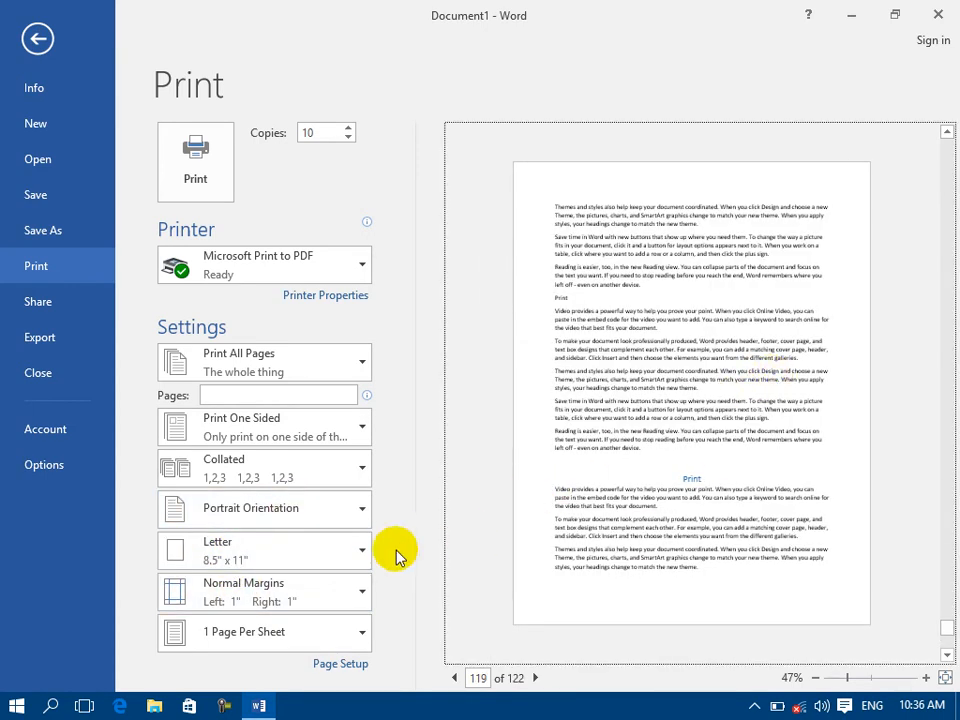
Step: Try the A4, Tabloid and Statement paper sizes in turn for the print job
left_click(362, 551)
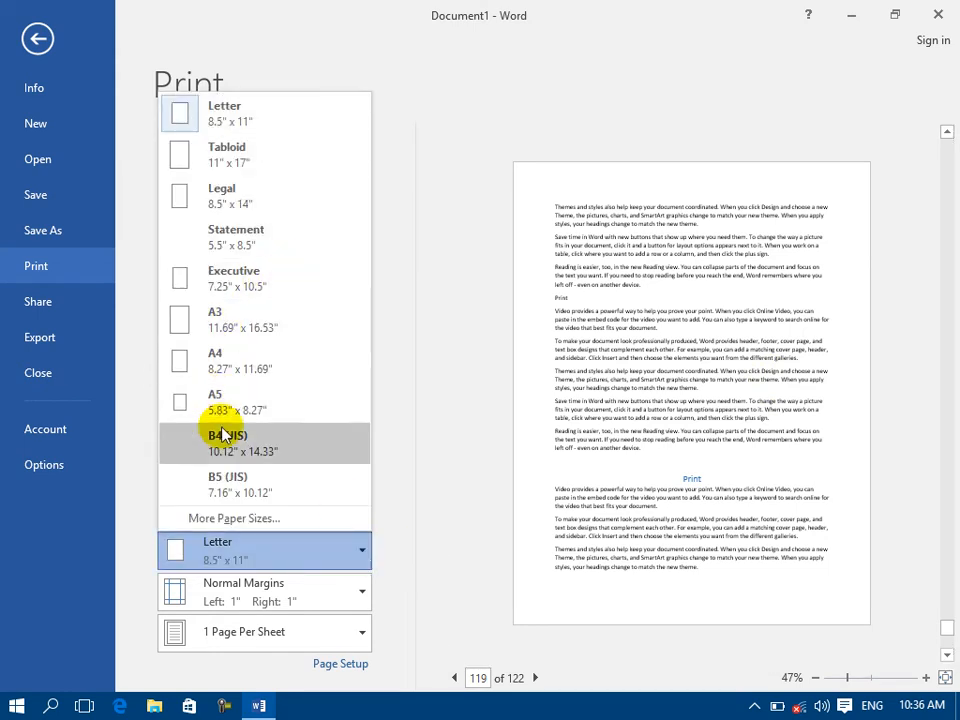
left_click(228, 372)
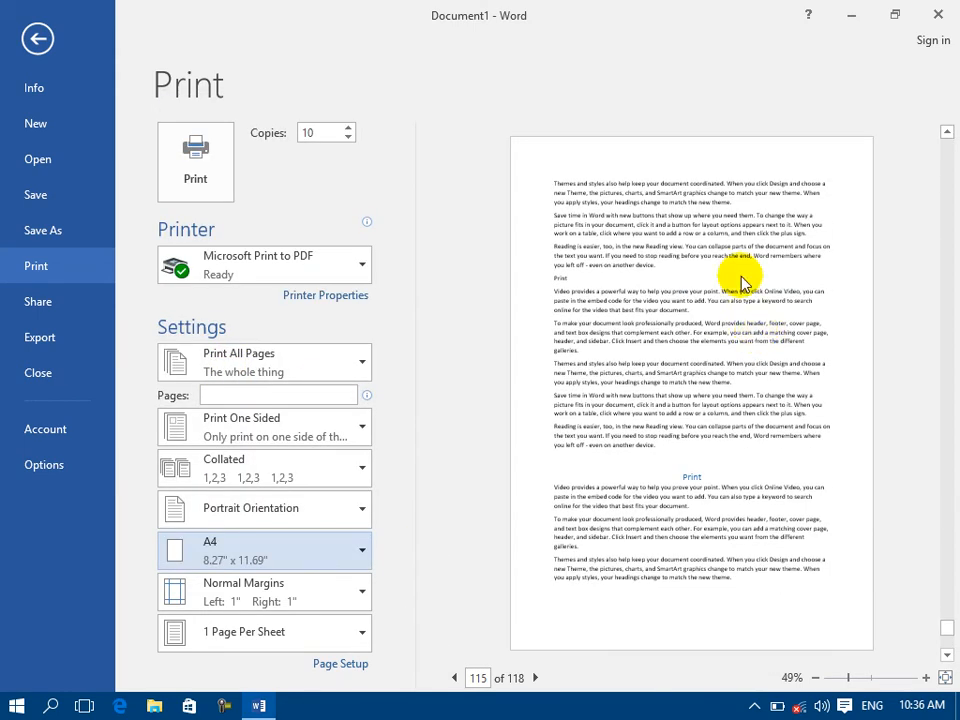
left_click(221, 542)
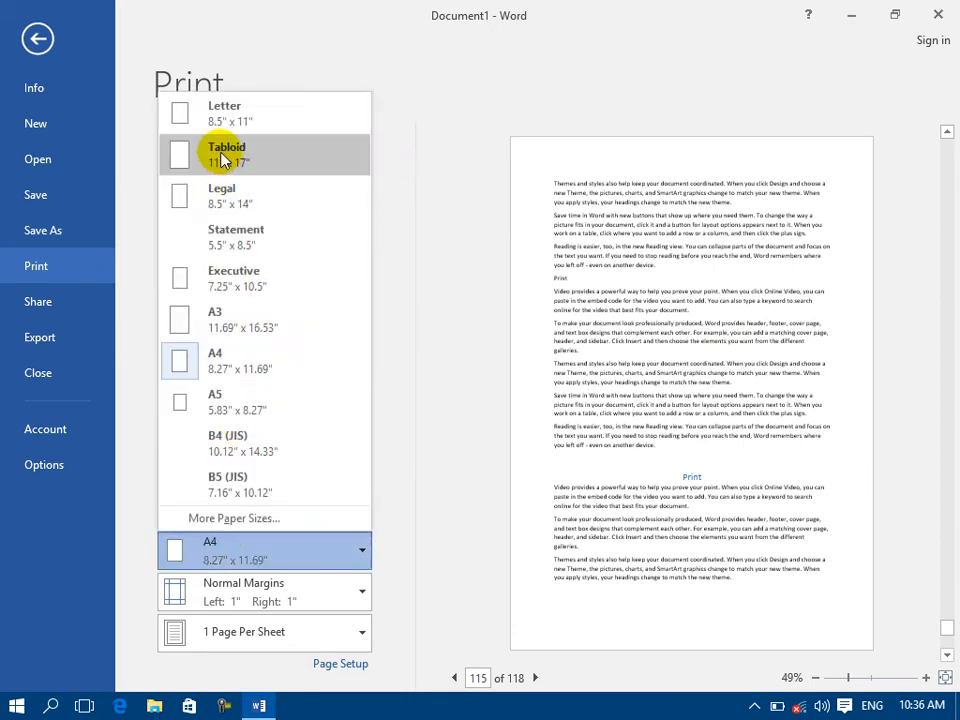
left_click(547, 256)
left_click(293, 544)
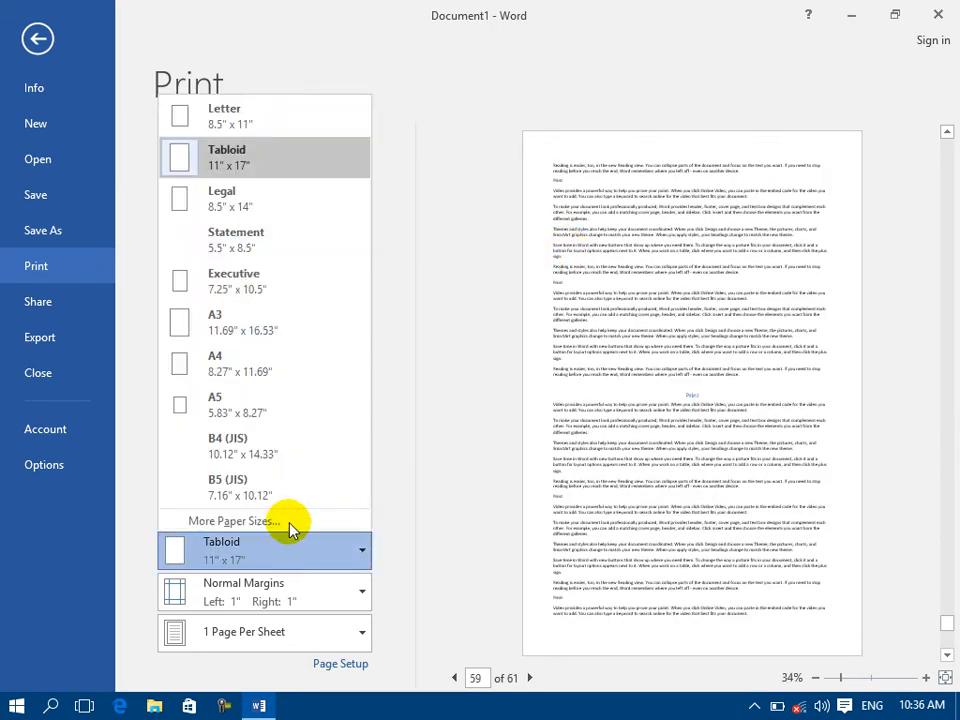
left_click(236, 238)
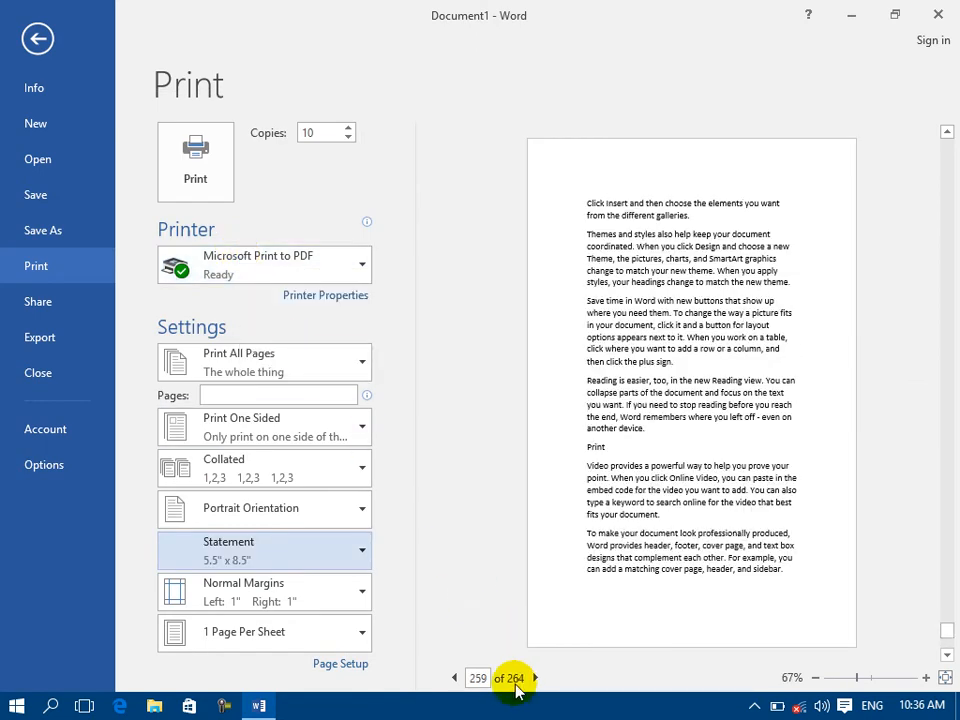
Step: Try the A5 and B5 (JIS) paper sizes, and set the paper size to A4
left_click(247, 556)
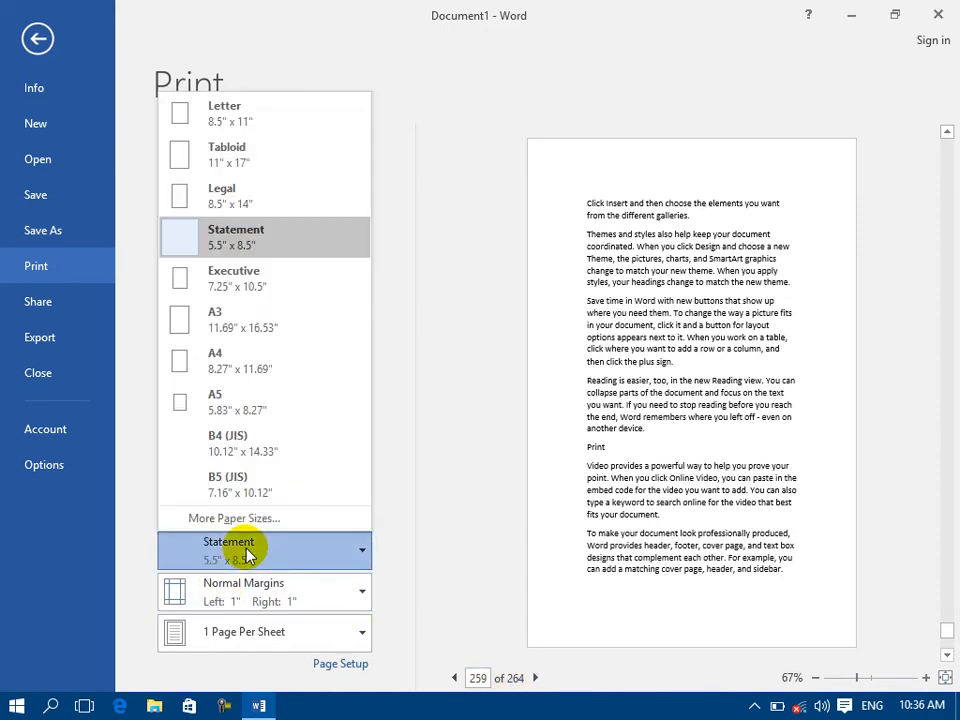
left_click(205, 402)
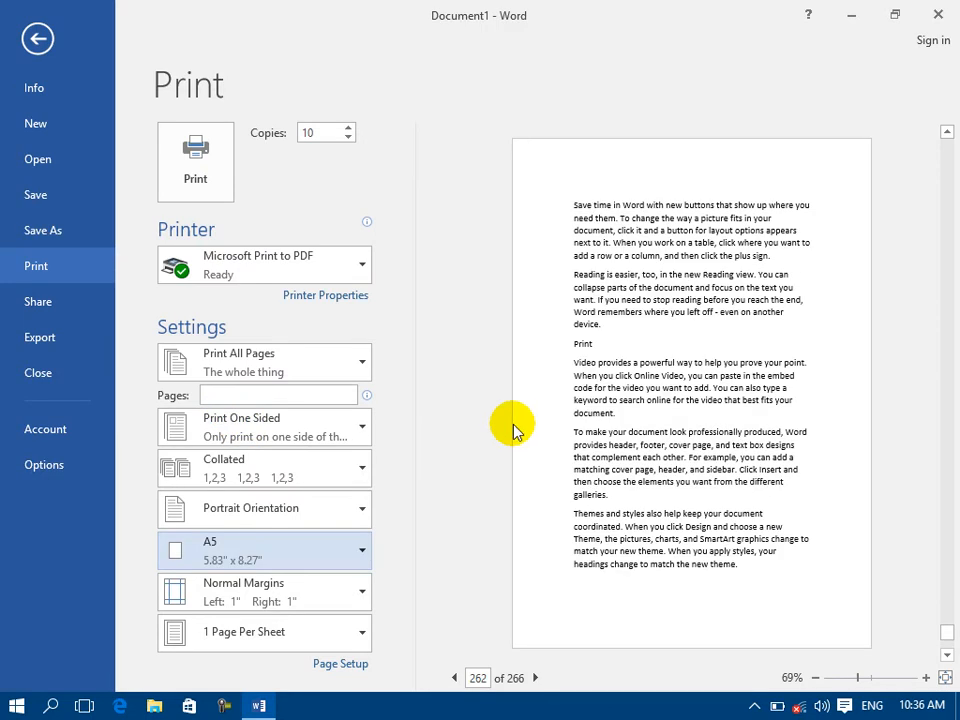
left_click(677, 435)
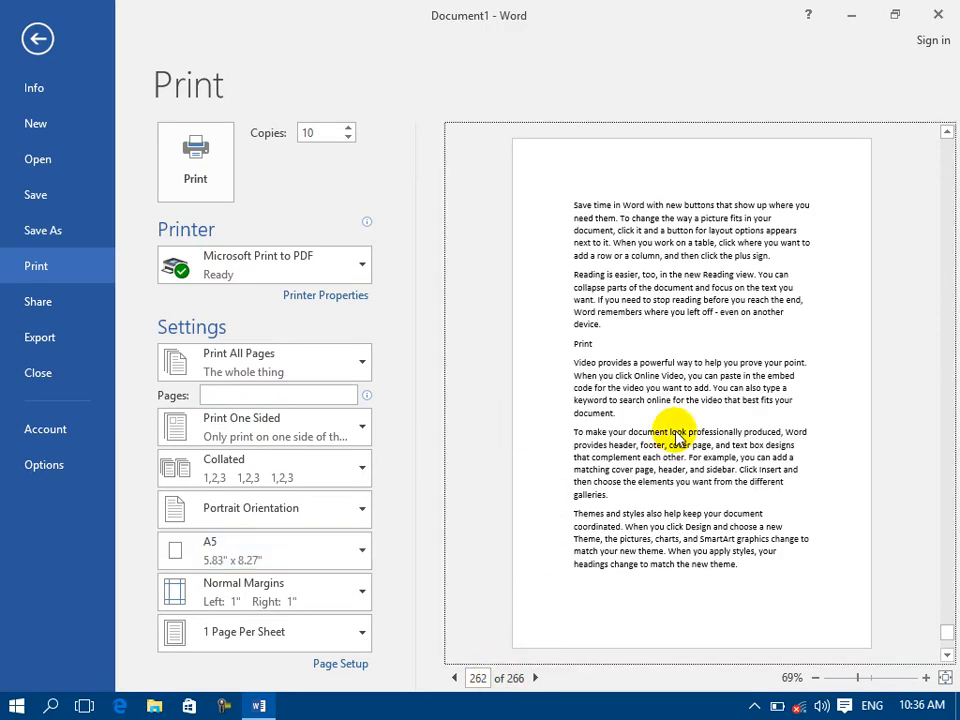
left_click(240, 549)
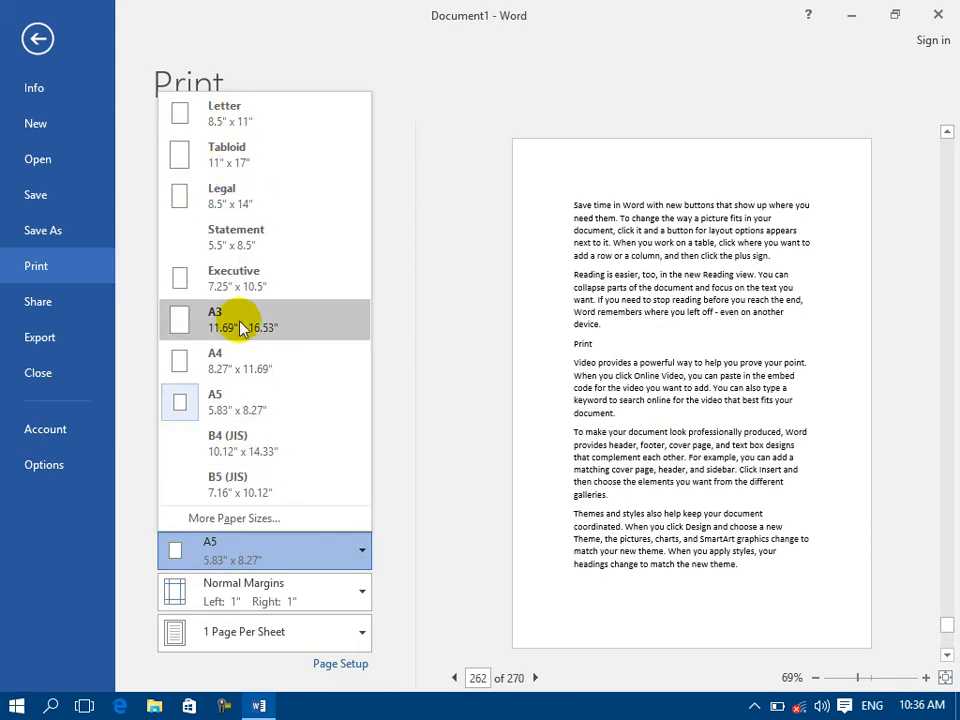
left_click(258, 478)
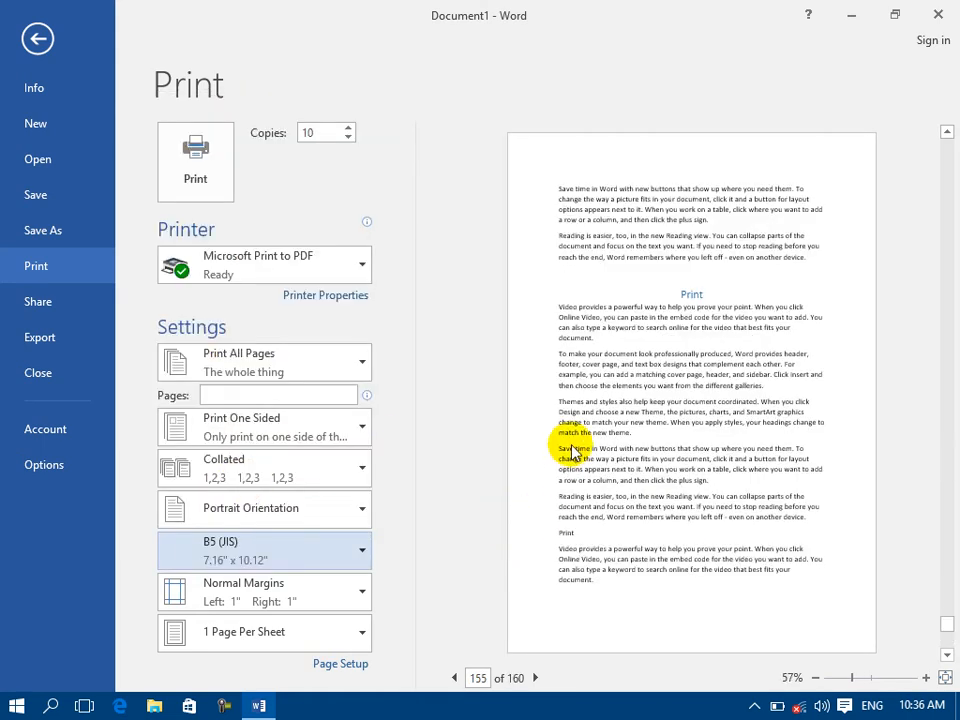
left_click(326, 553)
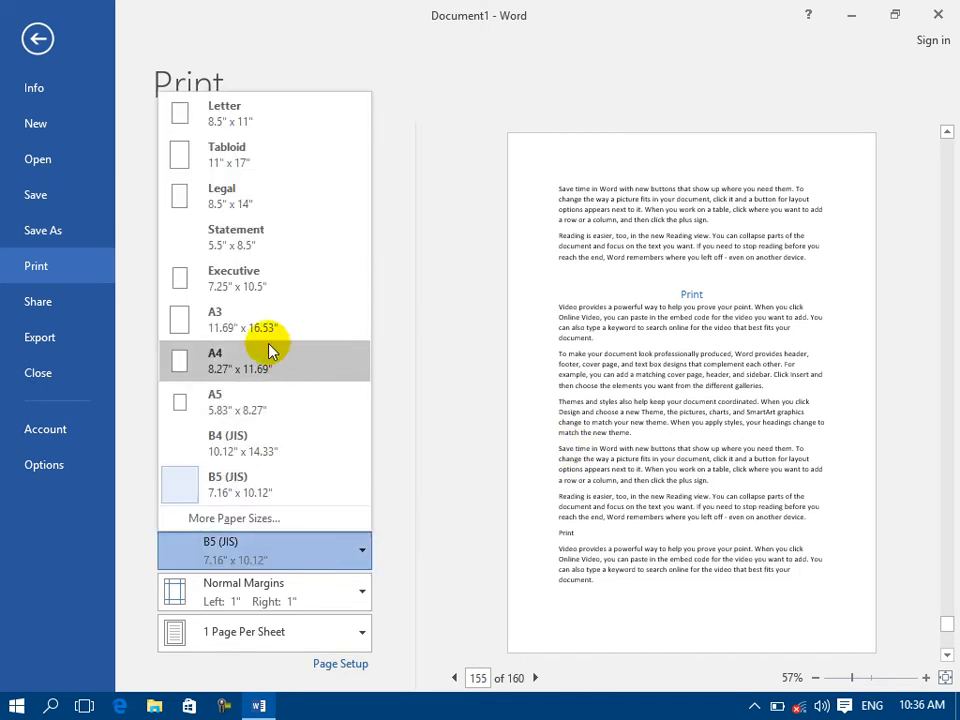
left_click(197, 367)
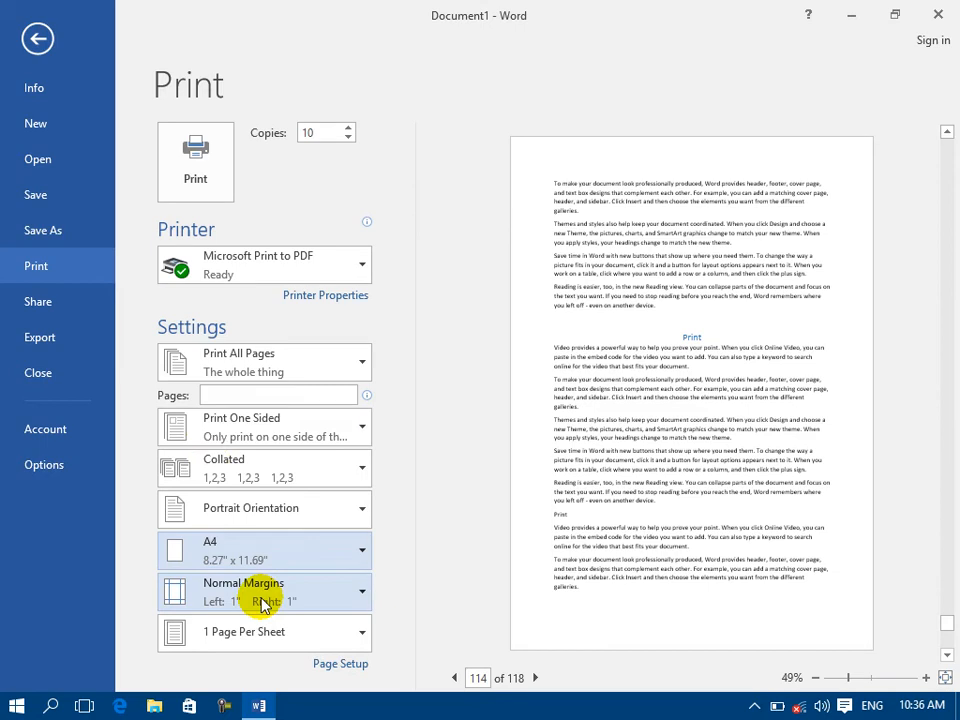
Step: Return to the document, view its text in Web Layout, and switch back to Print Layout
left_click(37, 38)
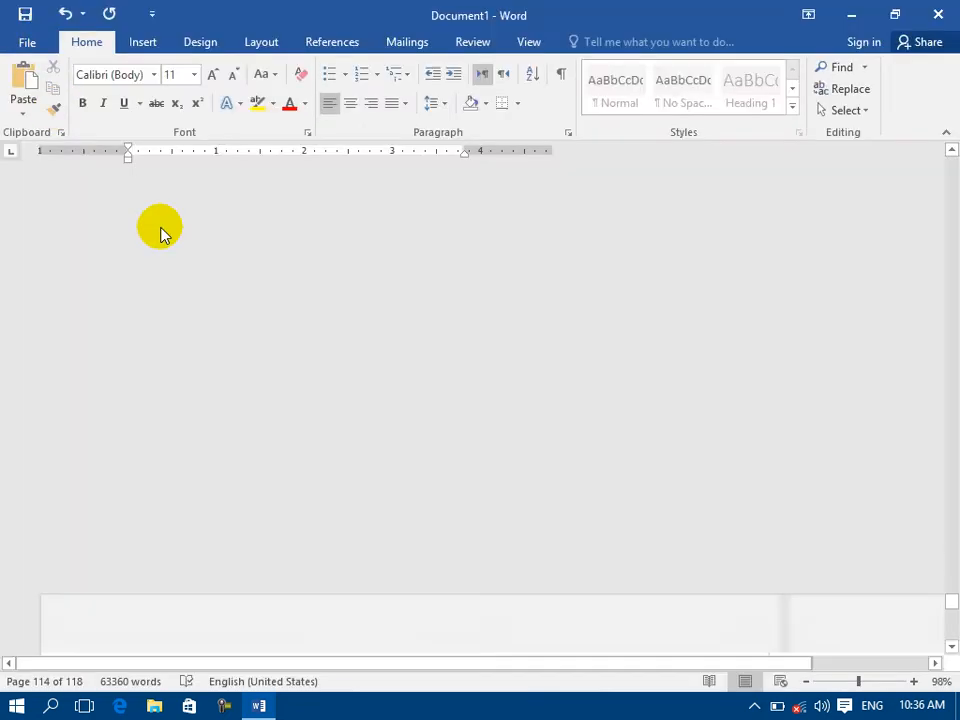
scroll(317, 420, "up", 10)
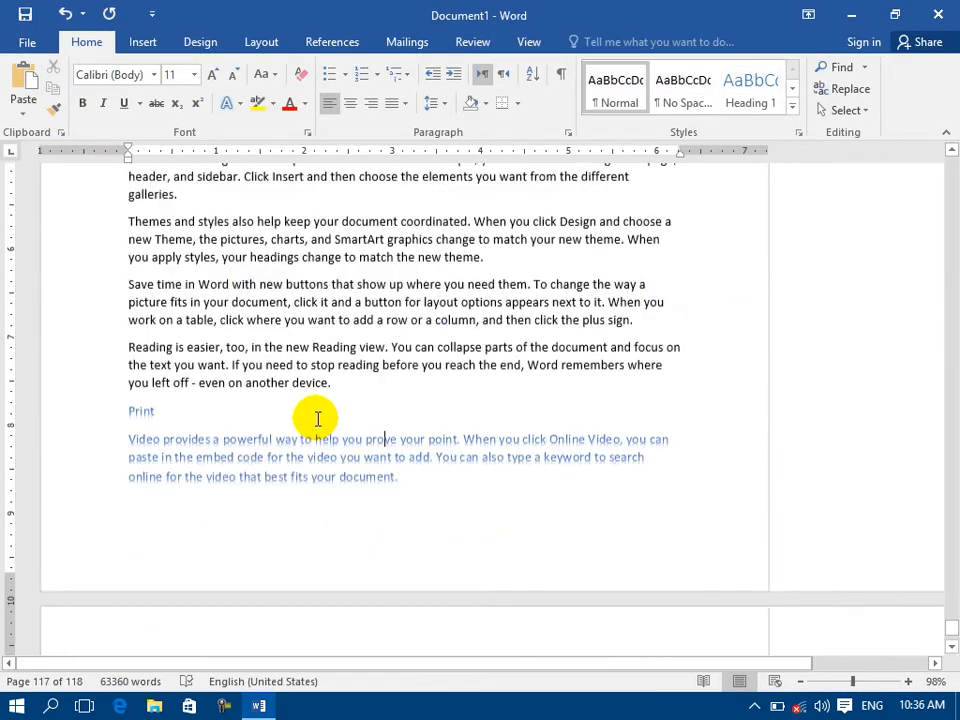
scroll(323, 350, "up", 10)
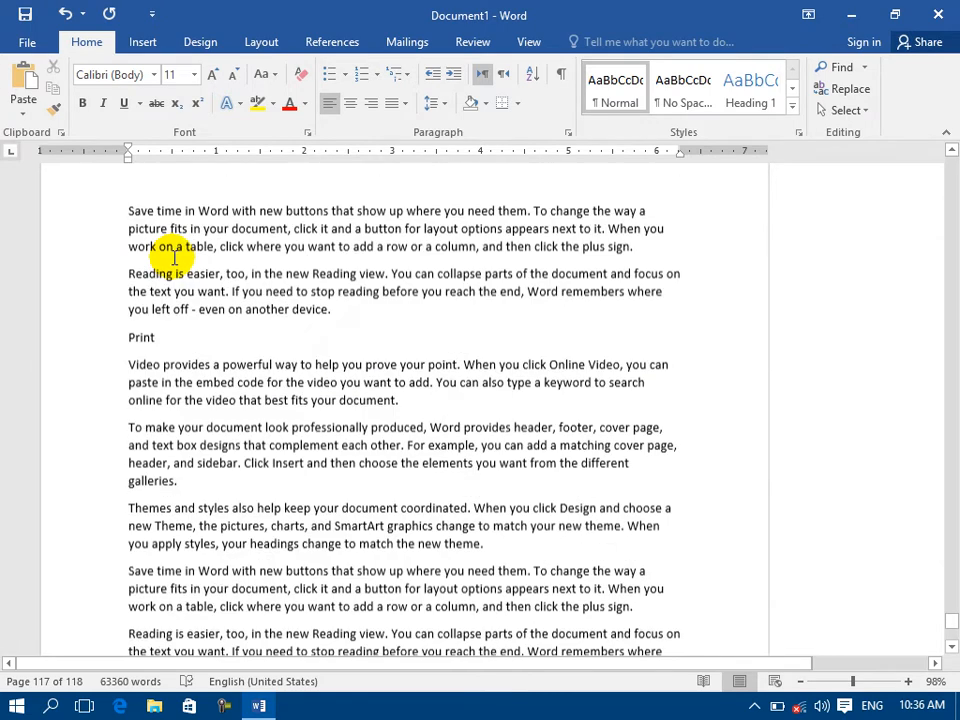
left_click(774, 681)
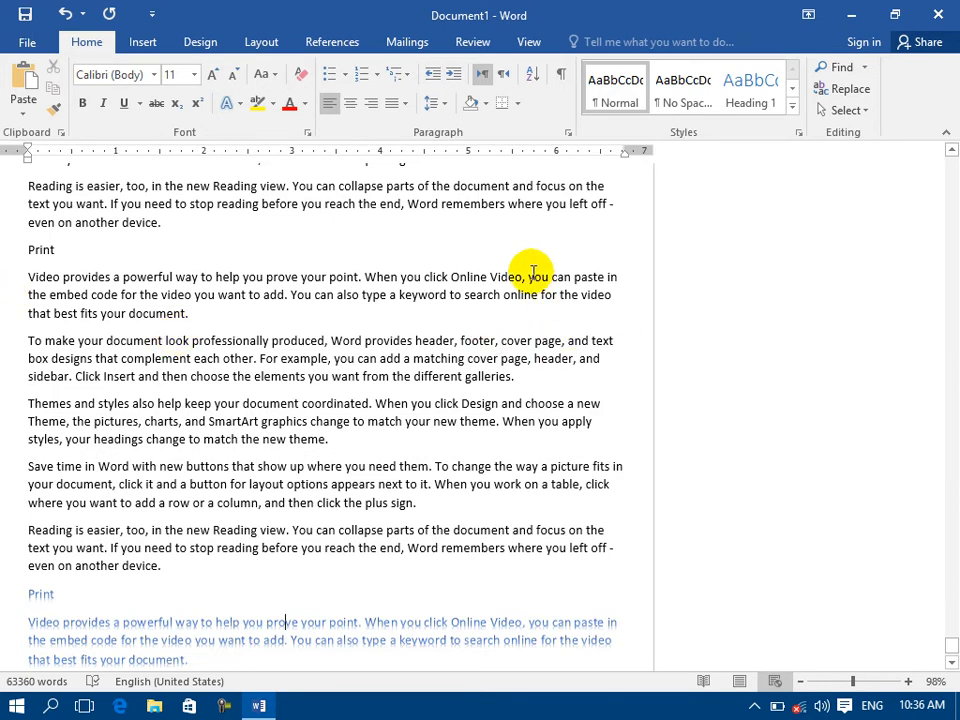
scroll(387, 244, "down", 2)
scroll(387, 244, "up", 6)
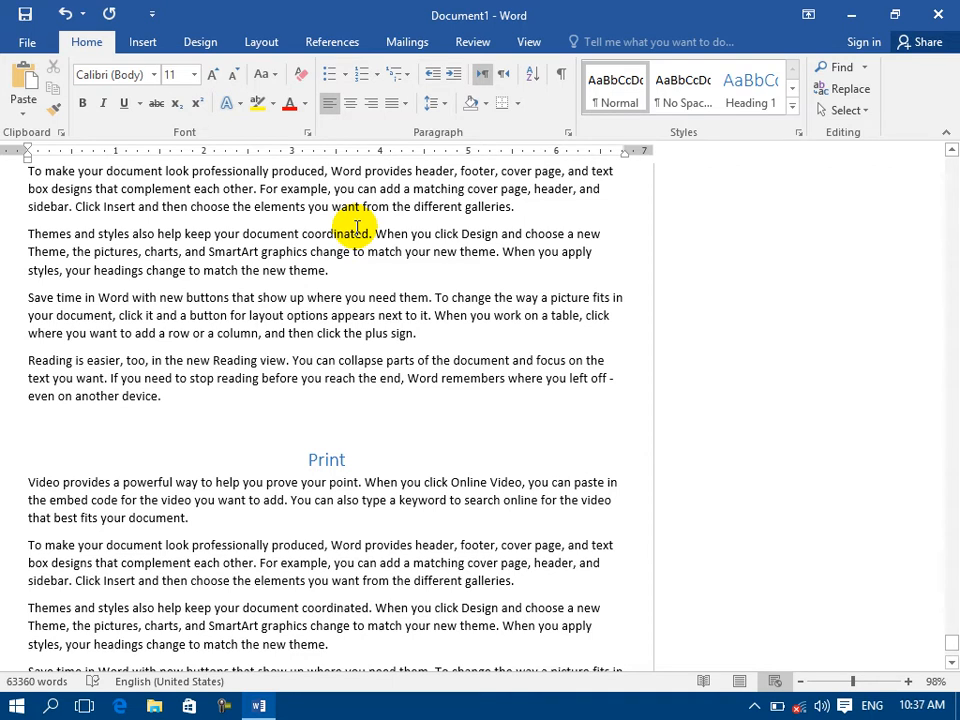
left_click(740, 682)
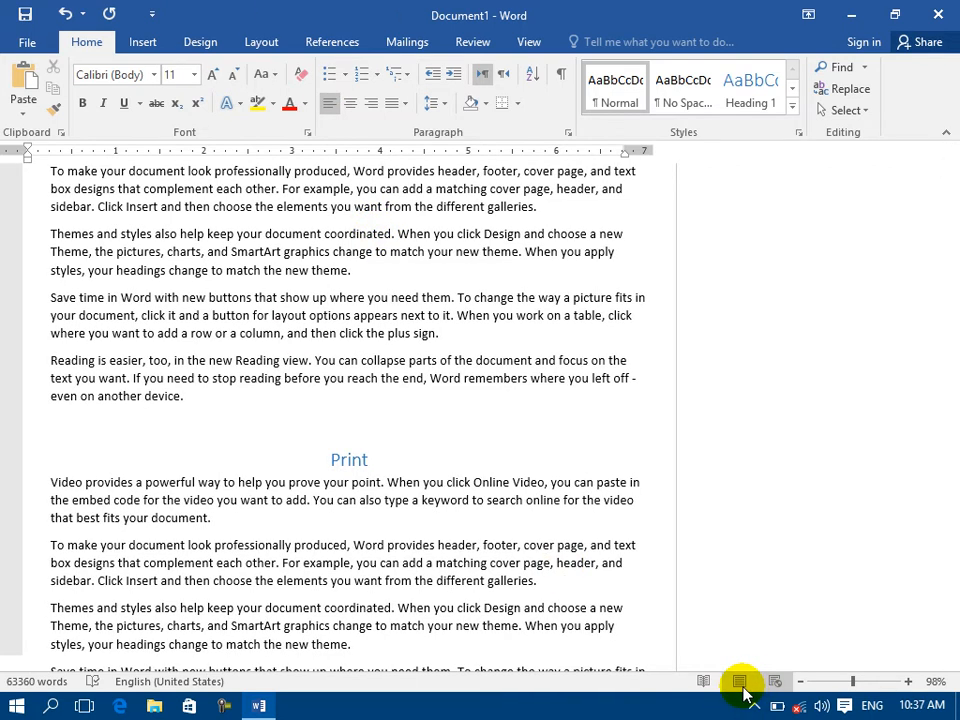
Step: Reopen the print settings, try Narrow margins, and set the page margins to Moderate
left_click(25, 50)
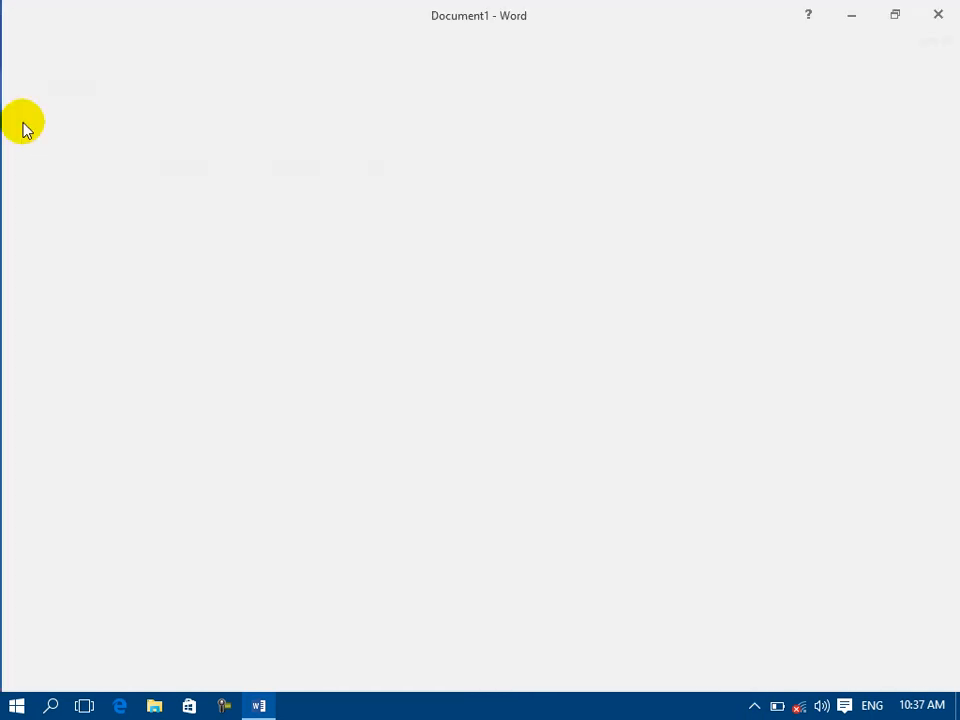
left_click(40, 268)
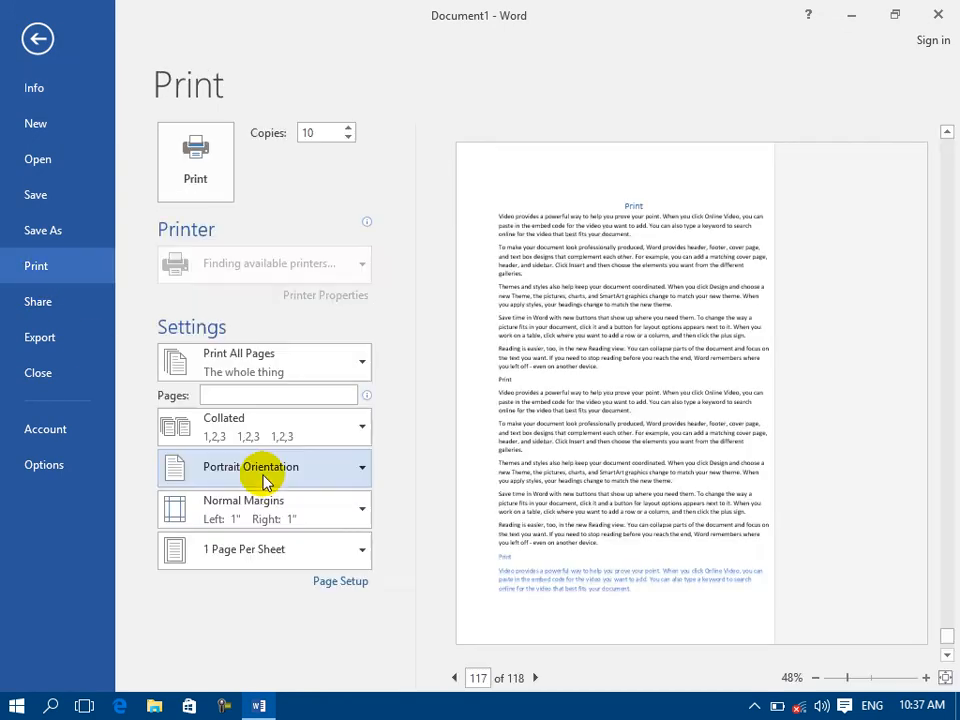
left_click(220, 598)
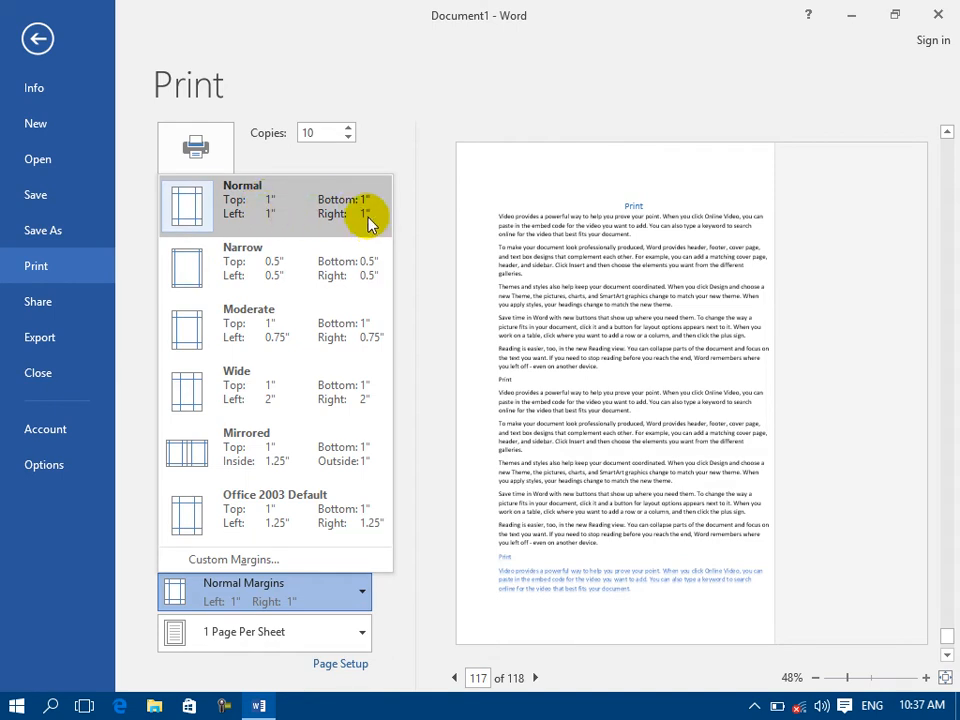
left_click(242, 272)
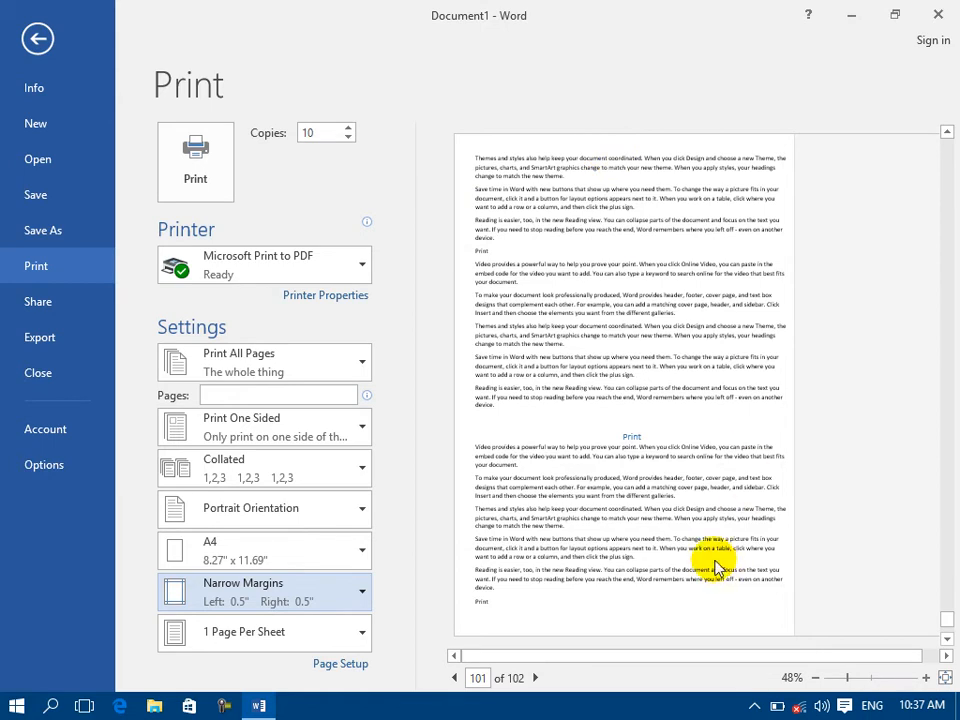
left_click(306, 585)
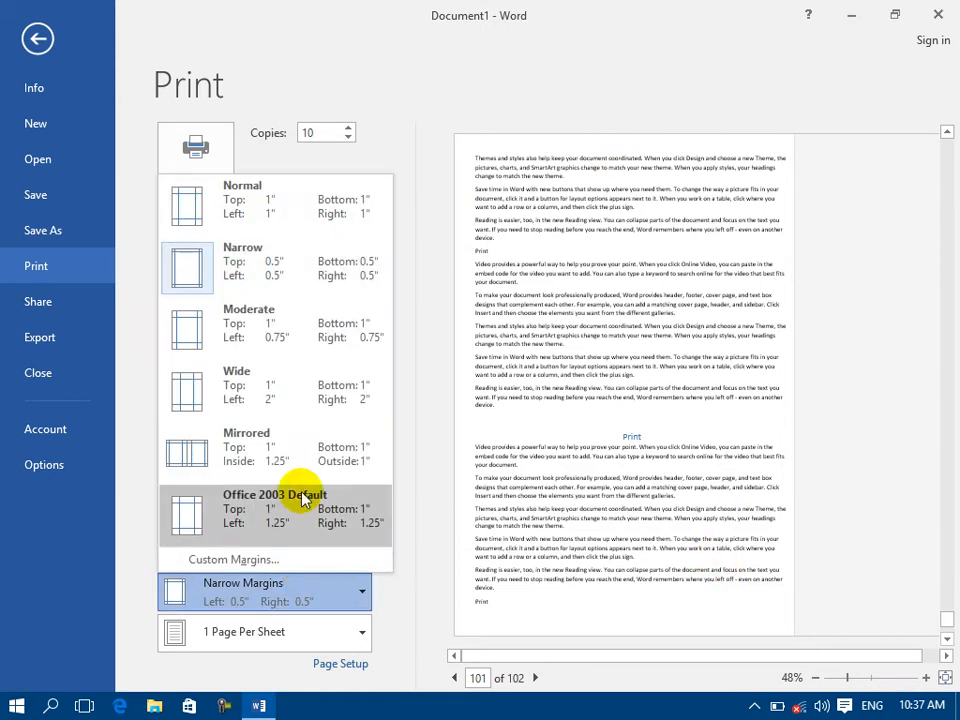
left_click(272, 333)
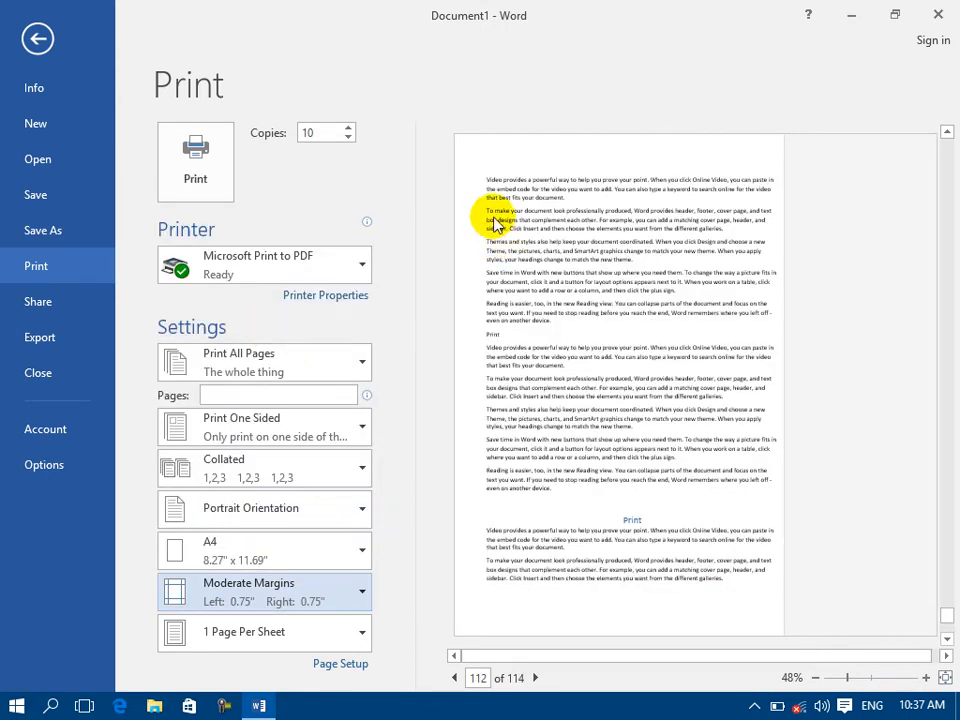
Step: Try the Wide, Mirrored and Office 2003 Default margins in turn, and set the page margins to Normal
left_click(211, 590)
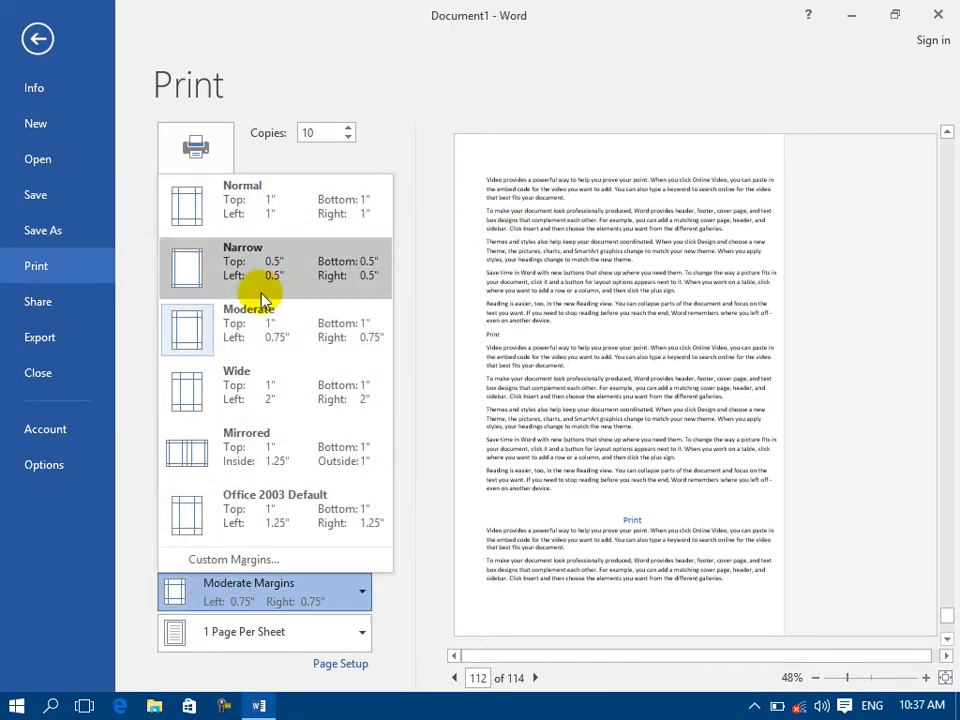
left_click(253, 402)
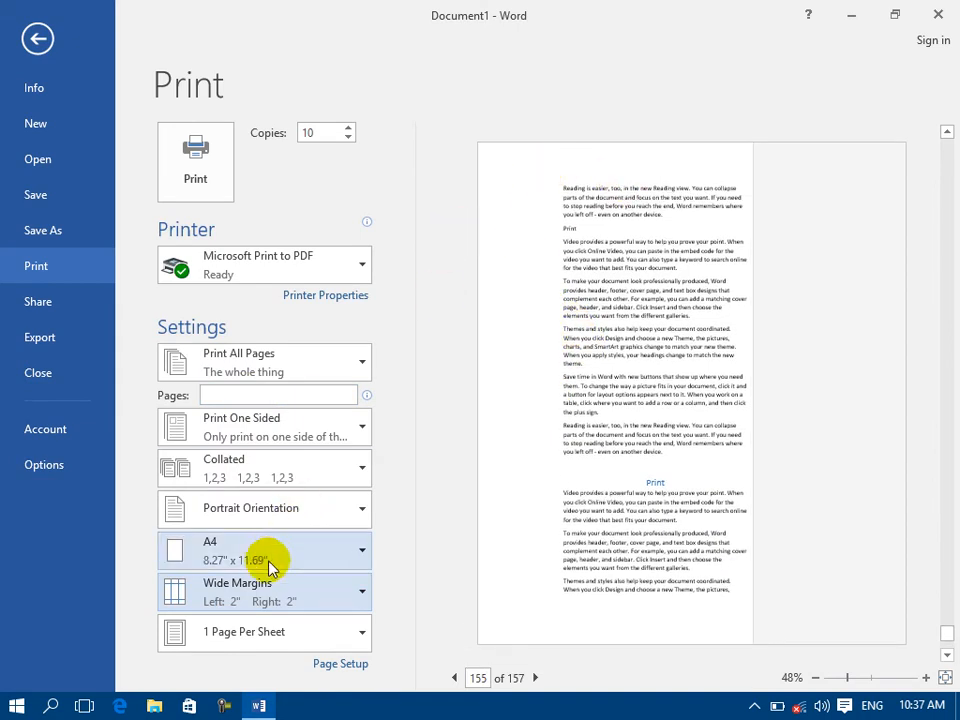
left_click(260, 598)
left_click(272, 463)
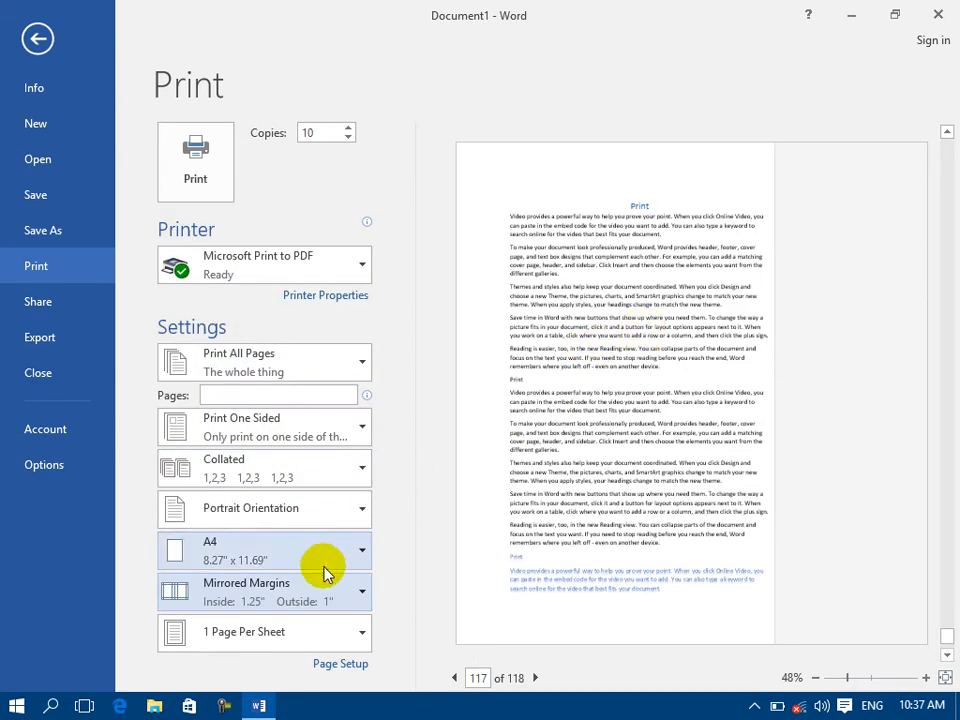
left_click(294, 583)
left_click(260, 508)
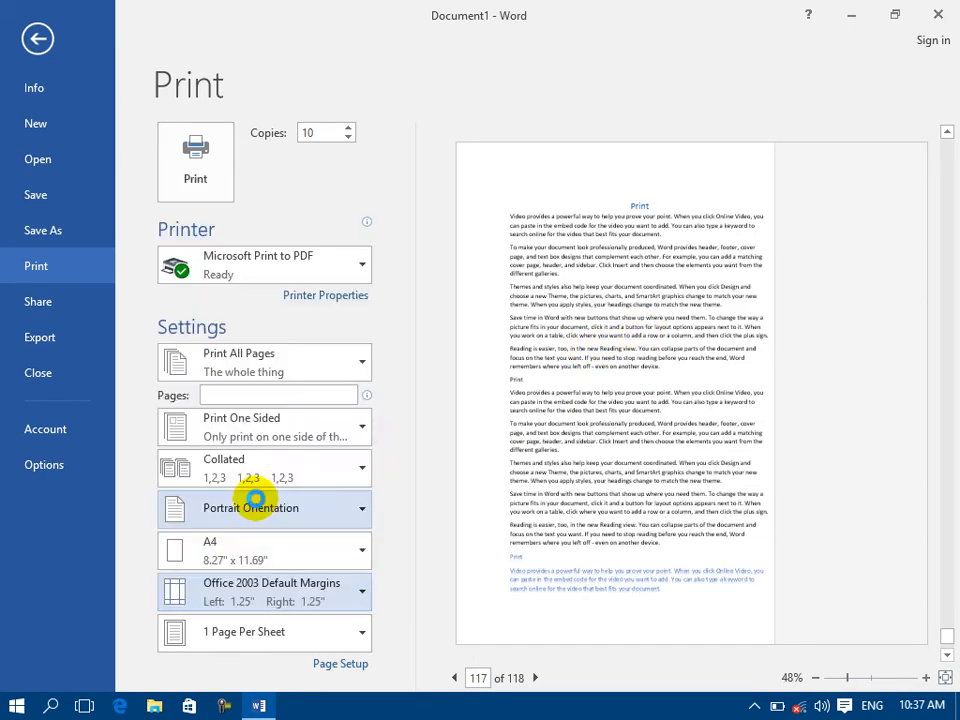
left_click(317, 583)
left_click(291, 197)
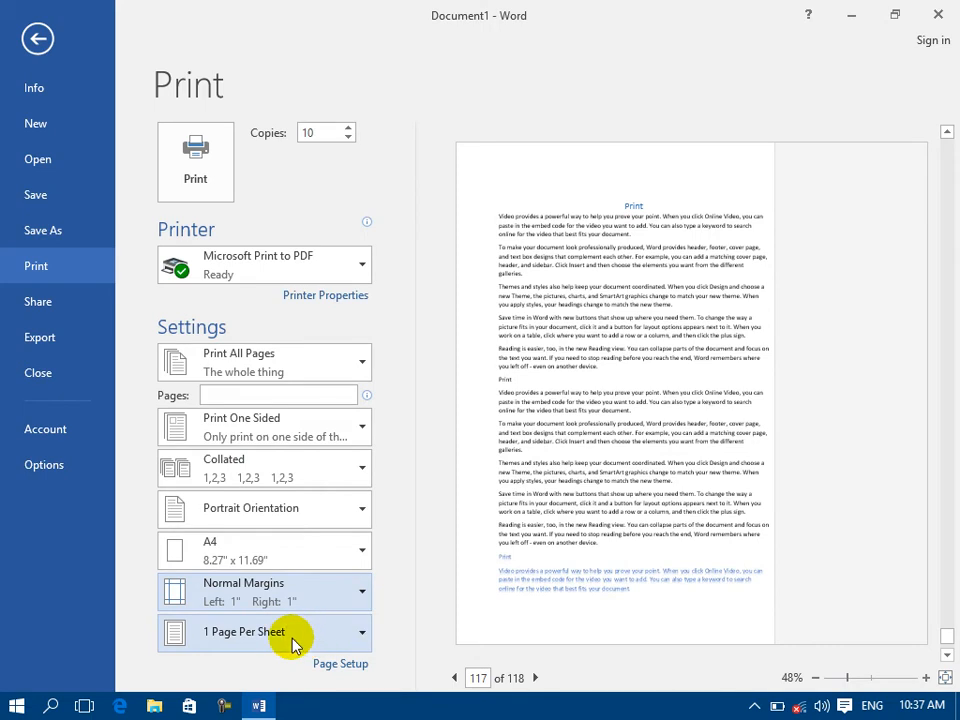
Step: Set the print job to 2 pages per sheet, scaled to A4 paper
left_click(362, 638)
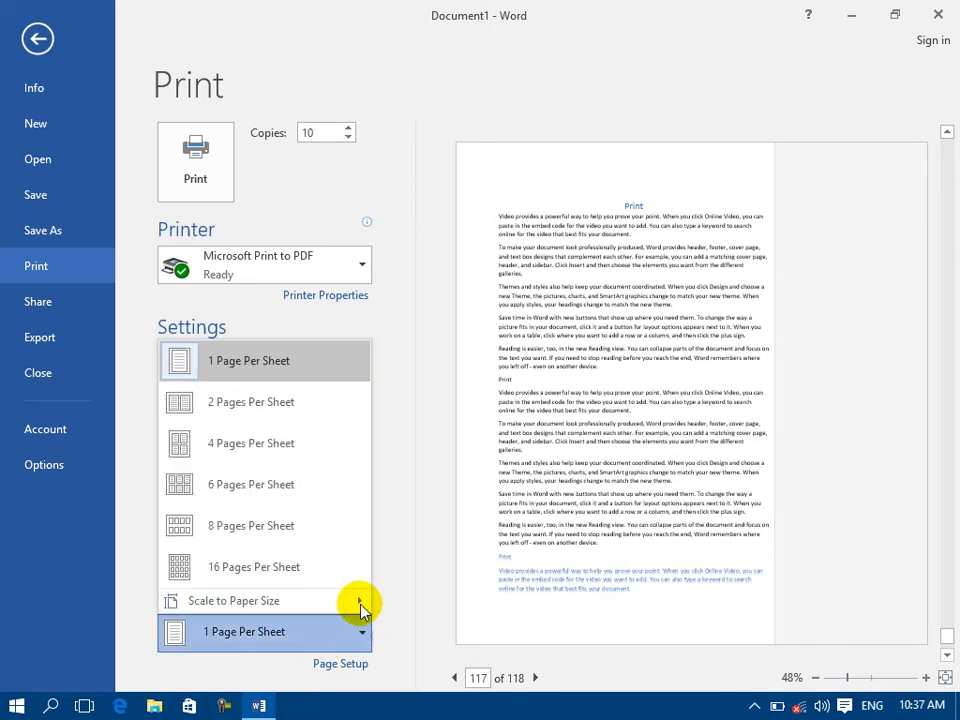
left_click(224, 416)
left_click(362, 636)
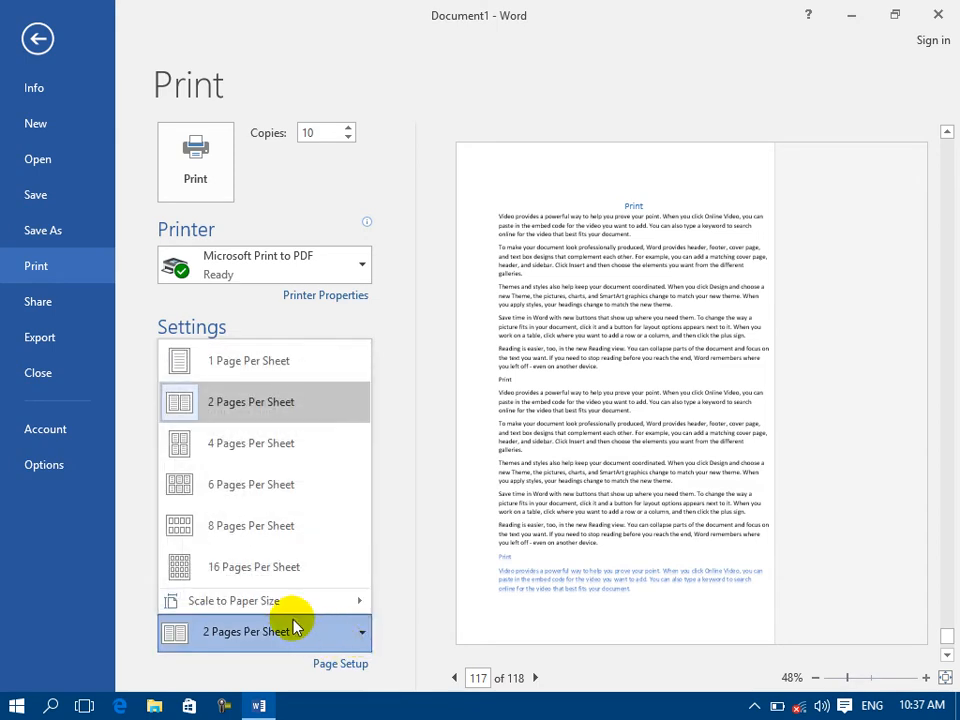
mouse_move(294, 617)
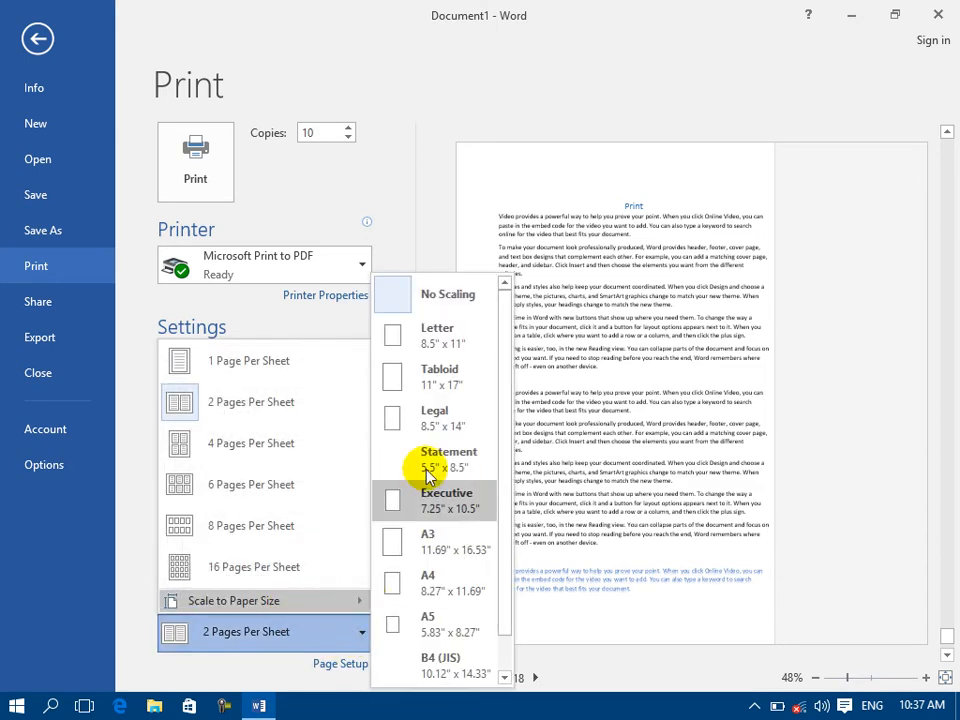
left_click(426, 577)
Step: Try 4 pages per sheet, and set the print job to 6 pages per sheet scaled to A4
left_click(317, 632)
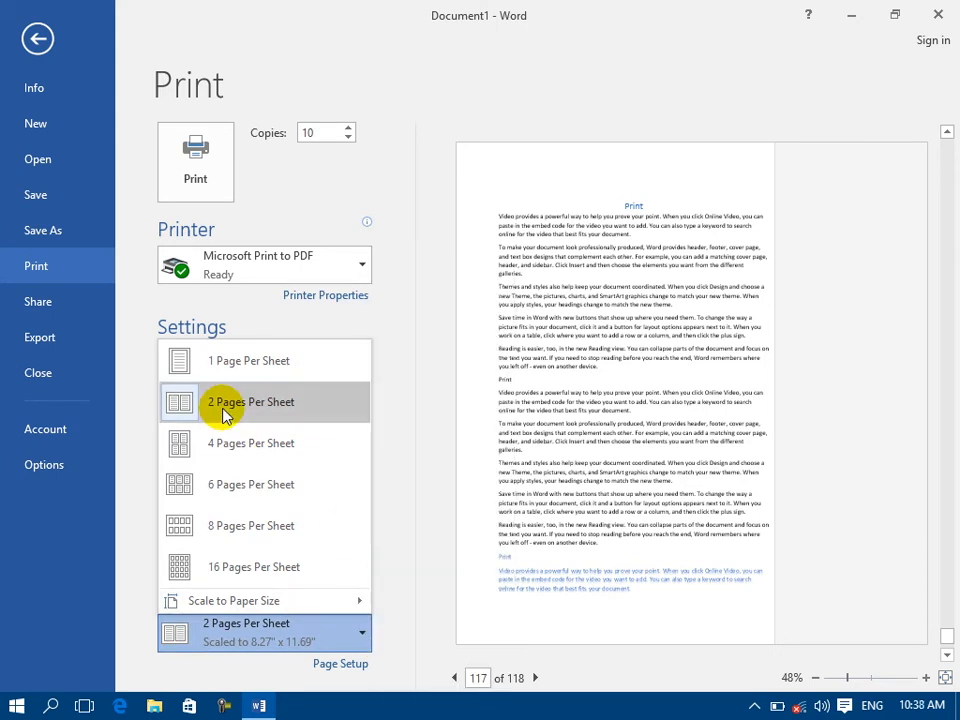
left_click(229, 444)
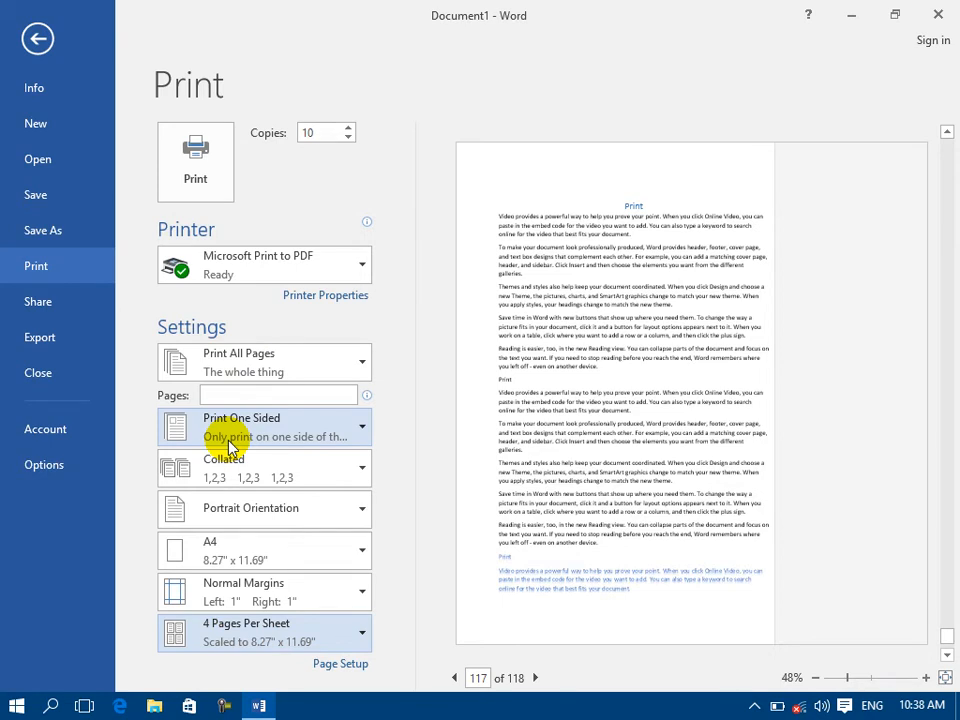
left_click(306, 634)
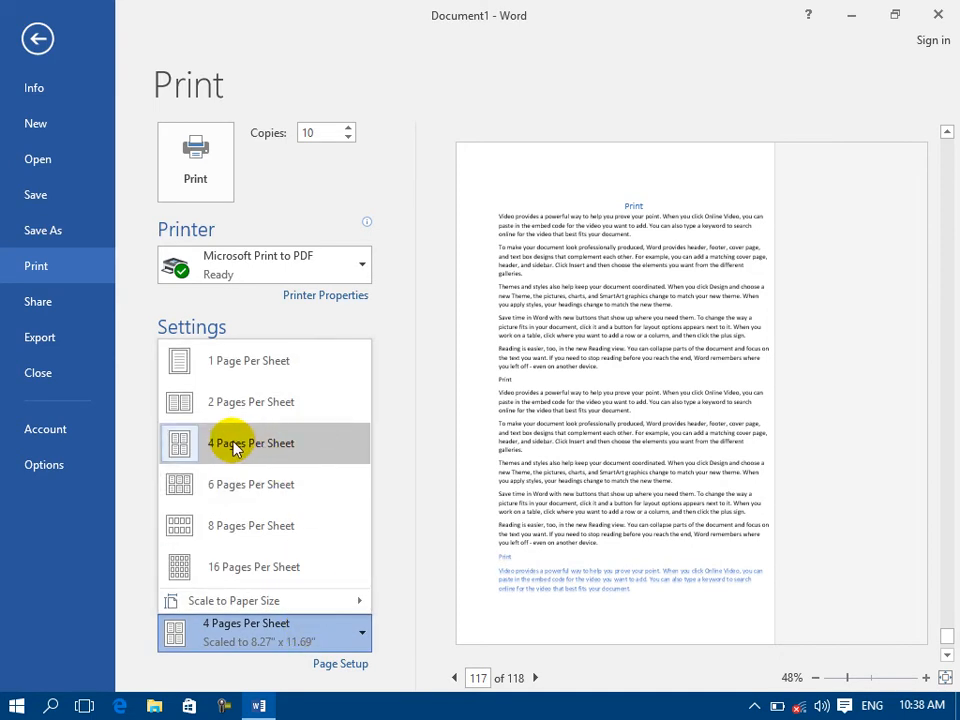
left_click(224, 497)
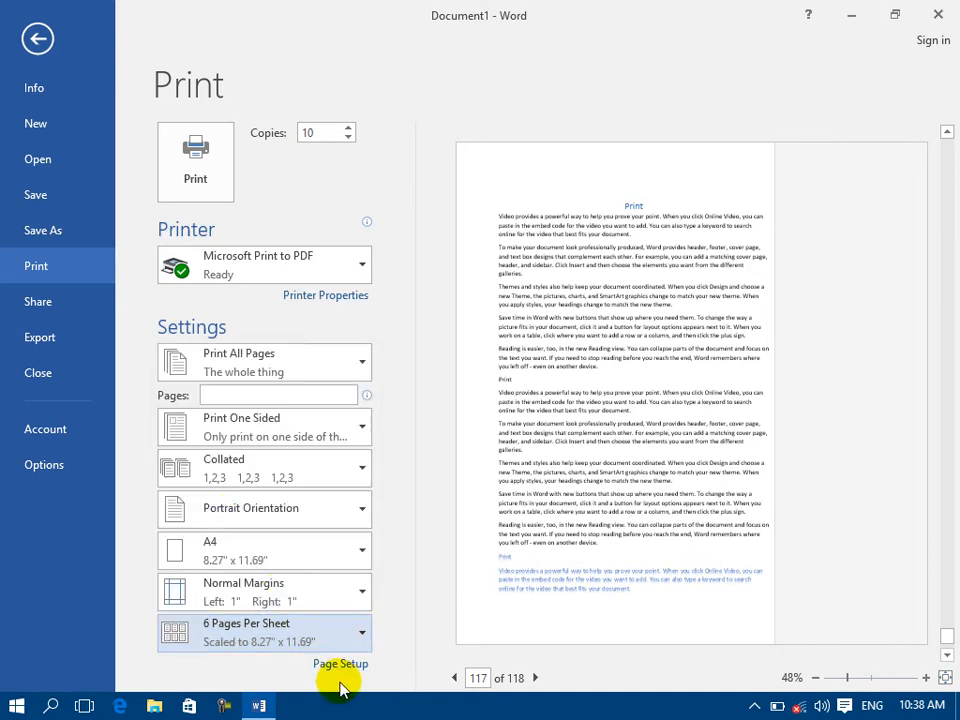
left_click(341, 634)
mouse_move(321, 601)
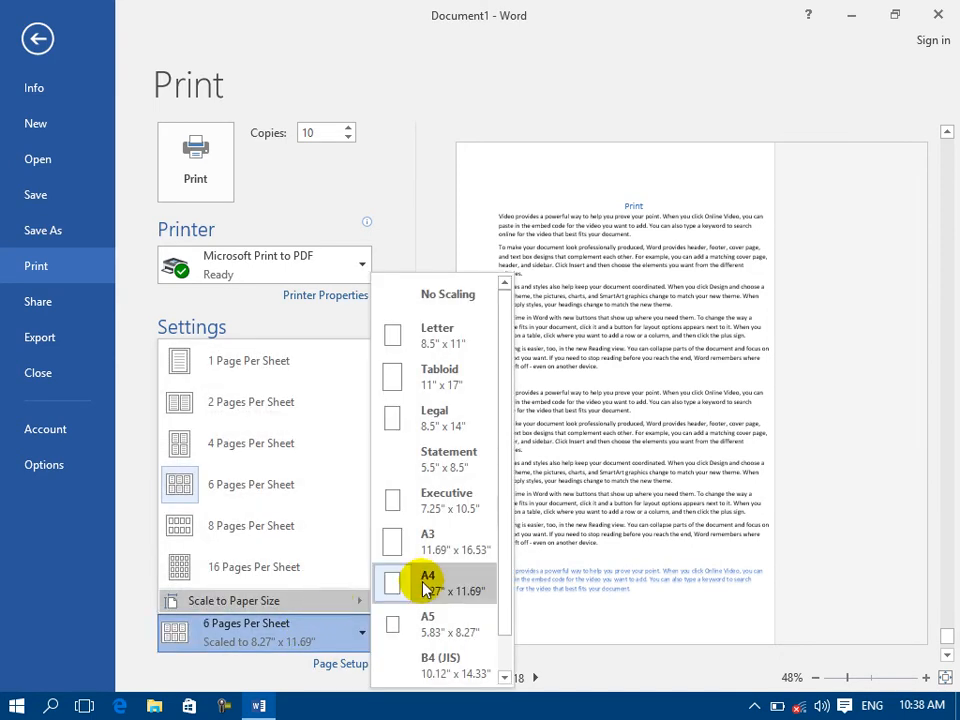
left_click(424, 589)
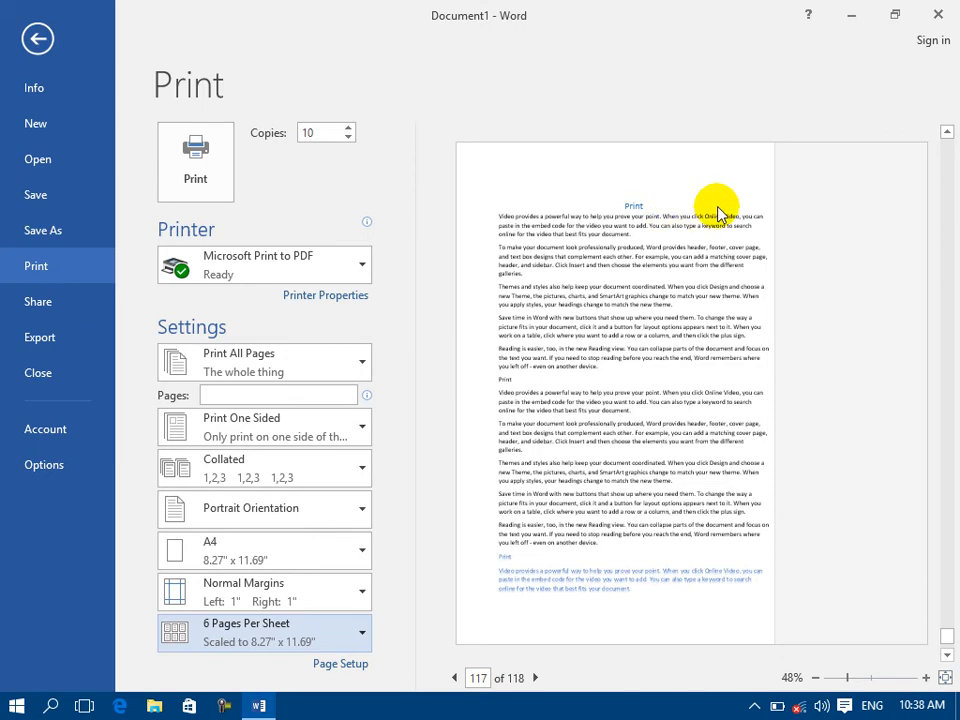
Step: Return to the document to view its pages, and reopen the print settings
left_click(615, 316)
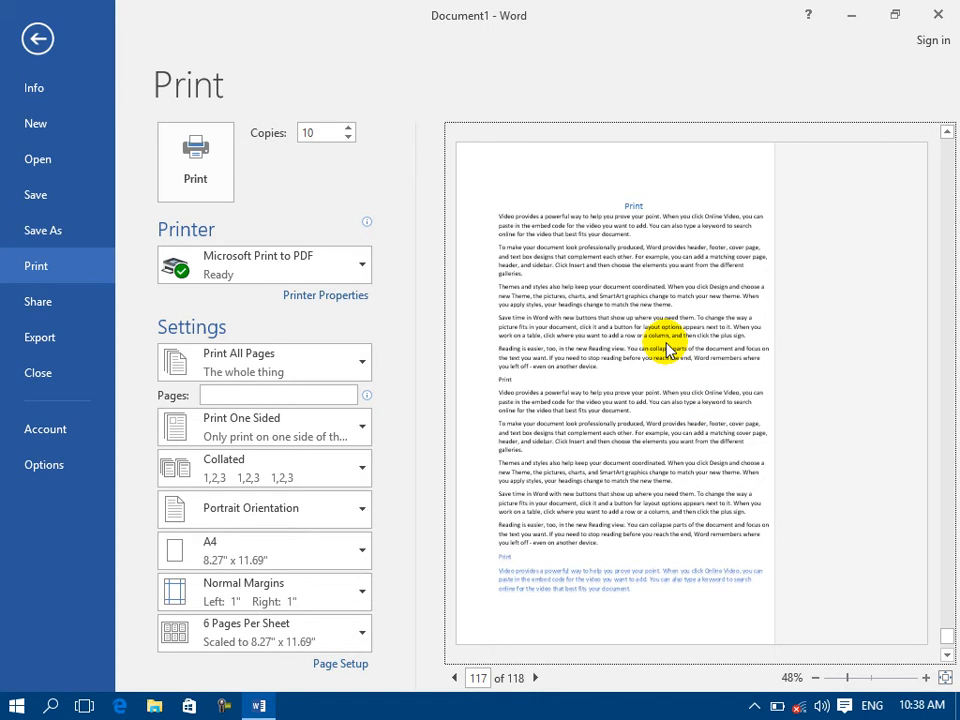
left_click(38, 38)
scroll(428, 312, "down", 5)
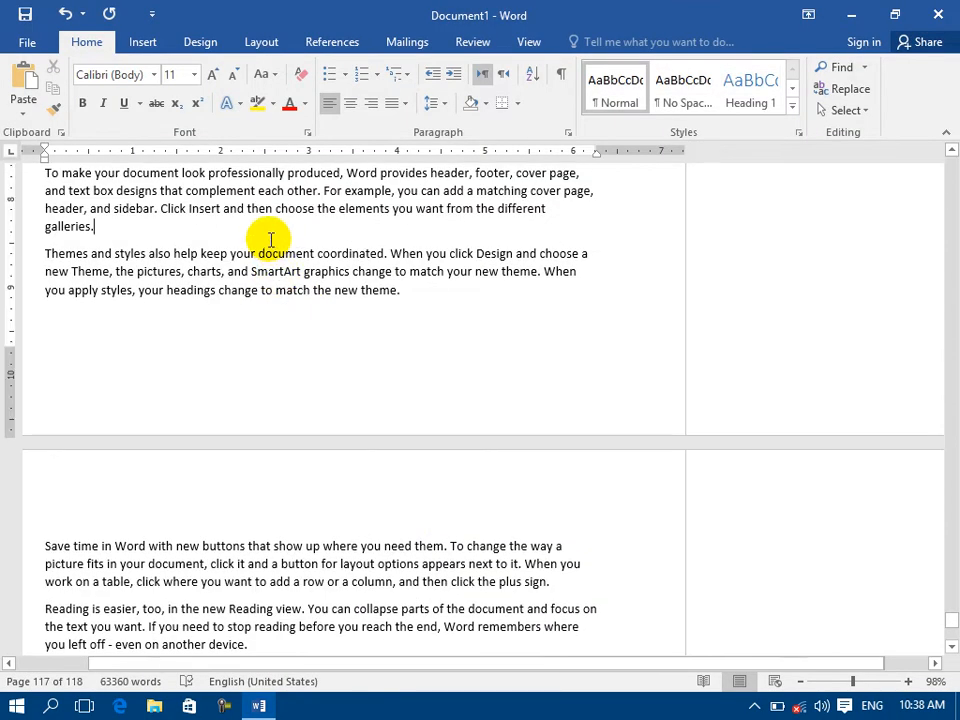
left_click(24, 40)
left_click(44, 266)
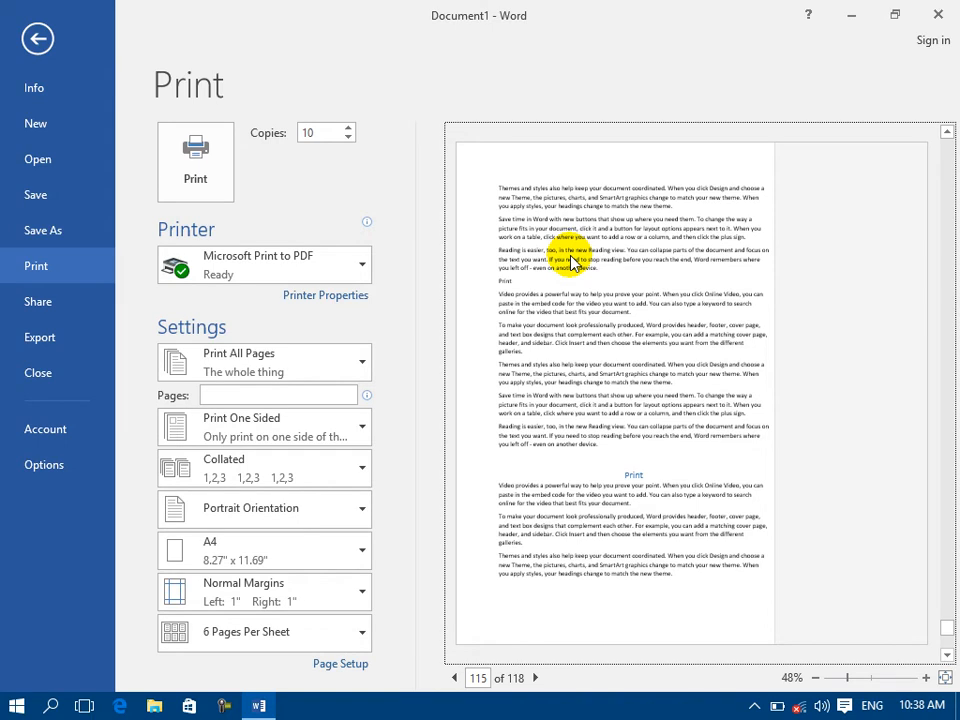
Step: Page backward through the print preview to page 102
left_click(454, 678)
left_click(454, 678)
left_click(454, 678)
left_click(454, 678)
left_click(454, 678)
left_click(454, 678)
left_click(454, 678)
left_click(454, 678)
left_click(454, 678)
left_click(454, 678)
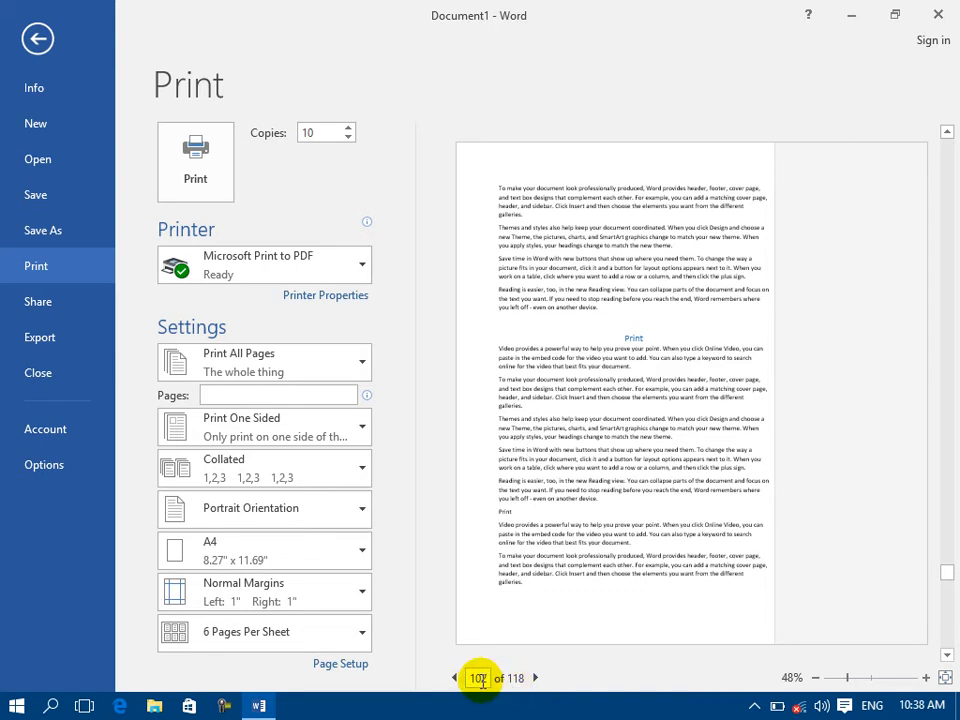
Step: Jump directly to page 30 in the print preview
left_click_drag(473, 679, 492, 678)
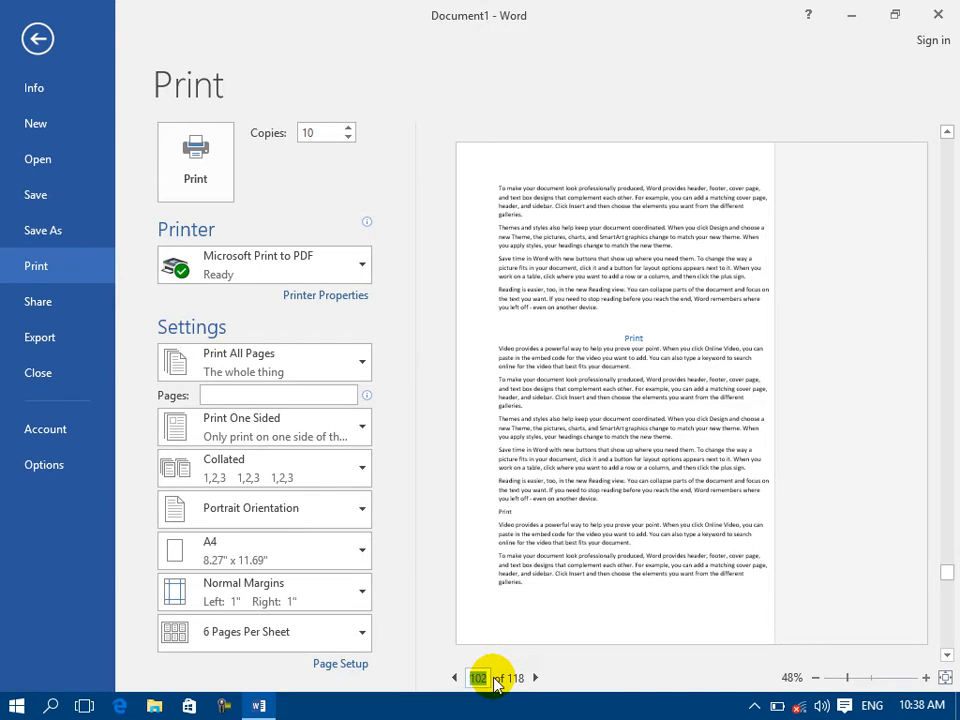
type("30")
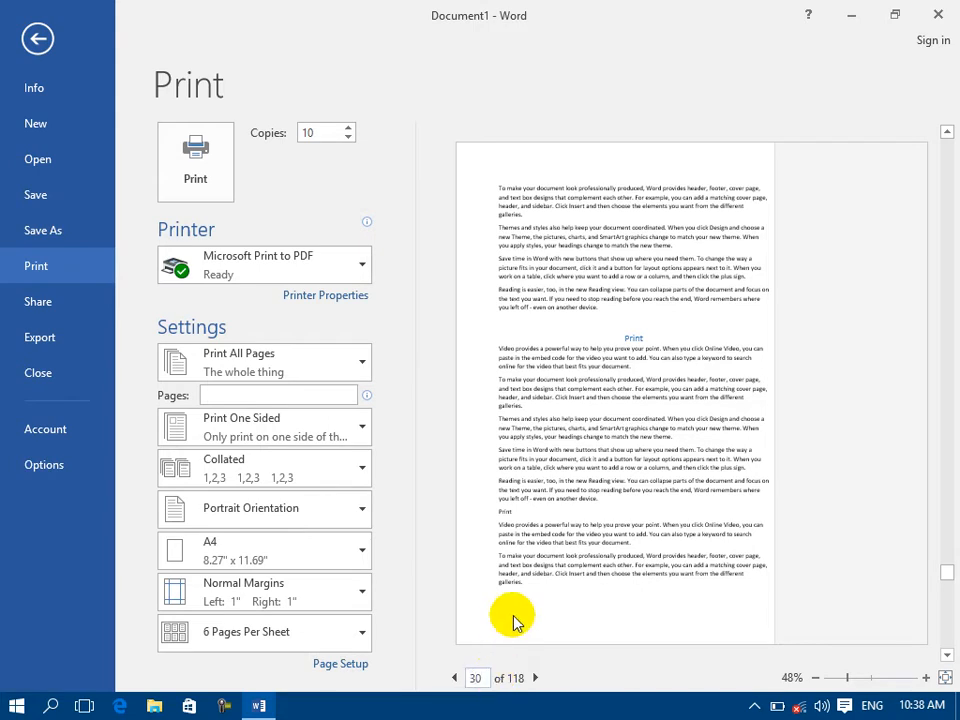
key("Return")
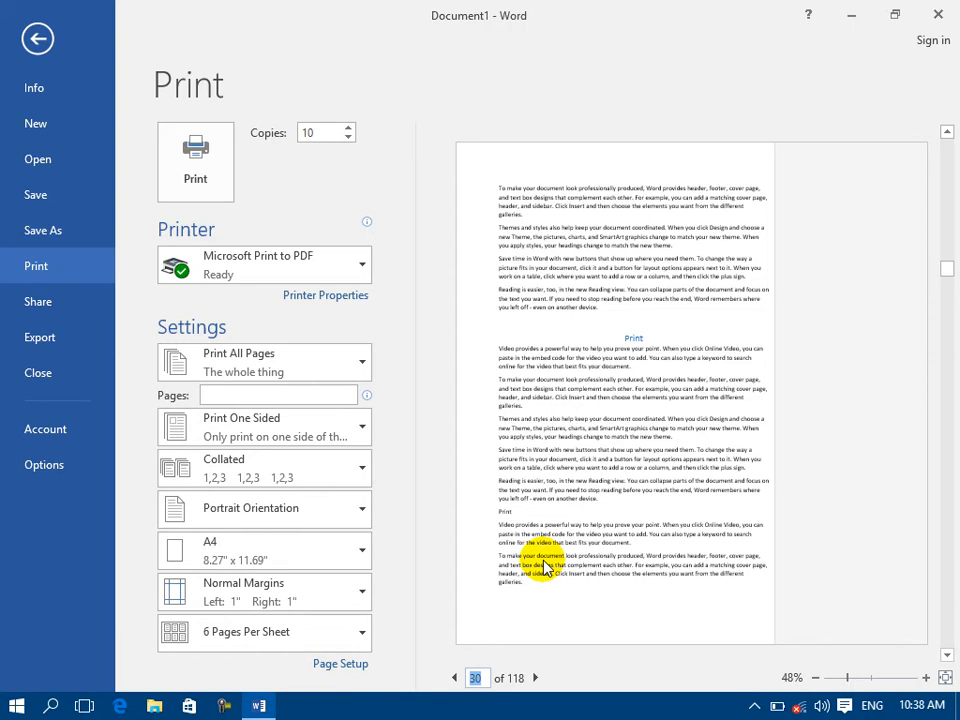
Step: Page forward through the print preview from page 30 to about page 39
left_click(535, 678)
left_click(535, 678)
left_click(535, 678)
left_click(535, 678)
left_click(535, 678)
left_click(535, 678)
left_click(537, 680)
left_click(537, 680)
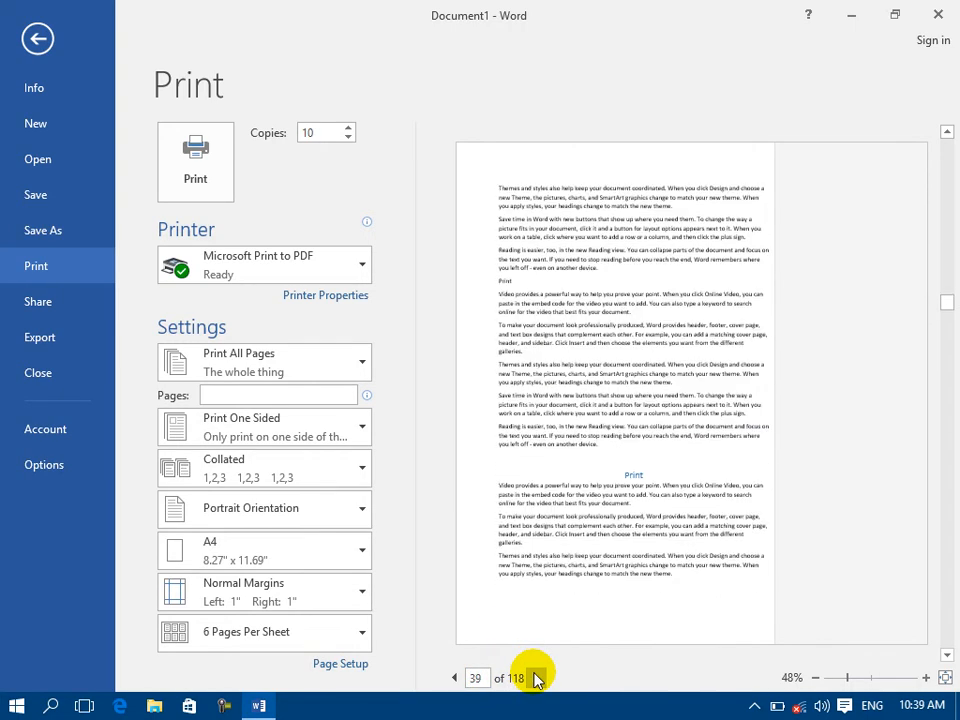
left_click(537, 680)
Step: Page back through the print preview to page 29
left_click(455, 681)
left_click(456, 683)
left_click(456, 683)
left_click(456, 683)
left_click(455, 684)
left_click(455, 684)
left_click(455, 684)
left_click(455, 684)
left_click(455, 684)
left_click(455, 684)
left_click_drag(940, 262, 805, 615)
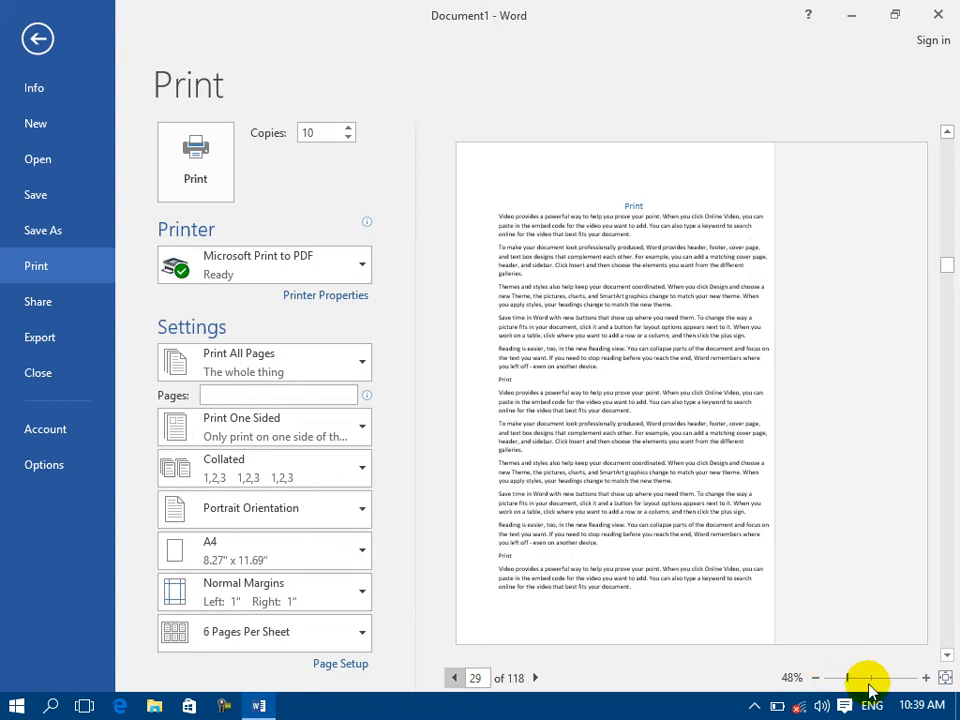
Step: Zoom the print preview of page 29 in to 140%
left_click(925, 678)
left_click(925, 678)
left_click(925, 678)
left_click(925, 678)
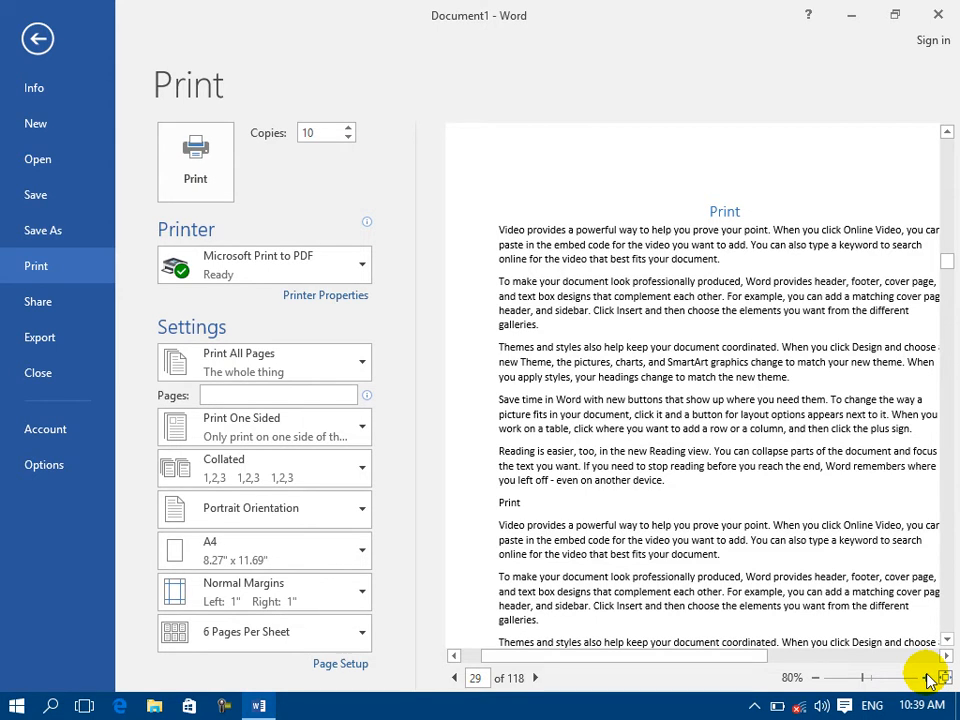
left_click(925, 682)
left_click(925, 682)
left_click(925, 682)
left_click(925, 682)
left_click(925, 682)
left_click(784, 441)
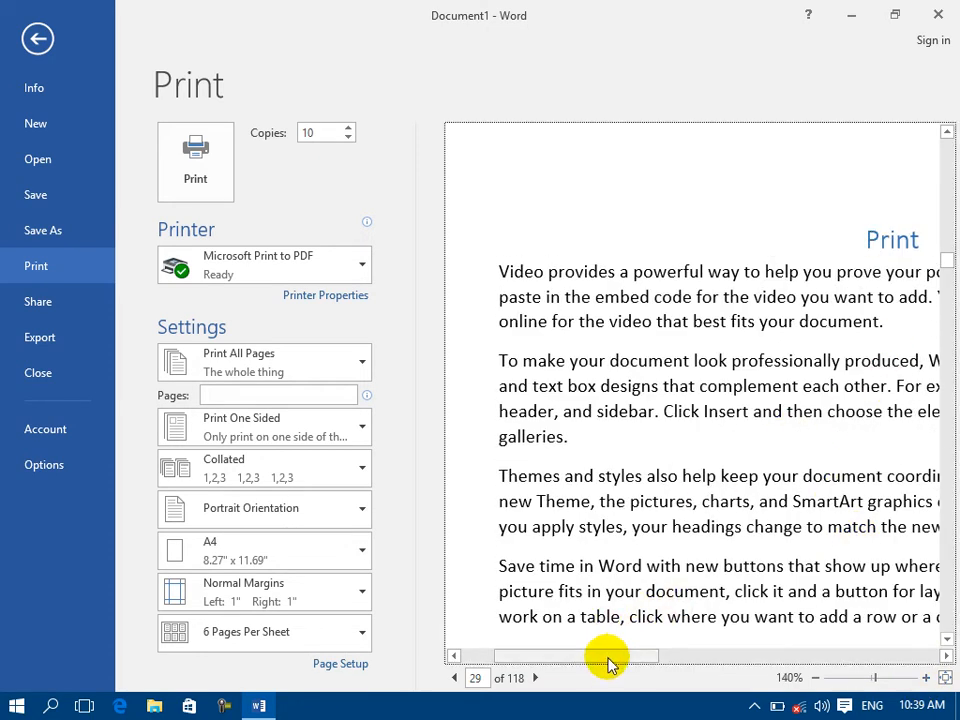
Step: View the right side of the enlarged page, zoom the preview out to 50%, and fit the whole page
left_click_drag(606, 660, 738, 660)
left_click(815, 678)
left_click(815, 678)
left_click(815, 678)
left_click(815, 678)
left_click(815, 678)
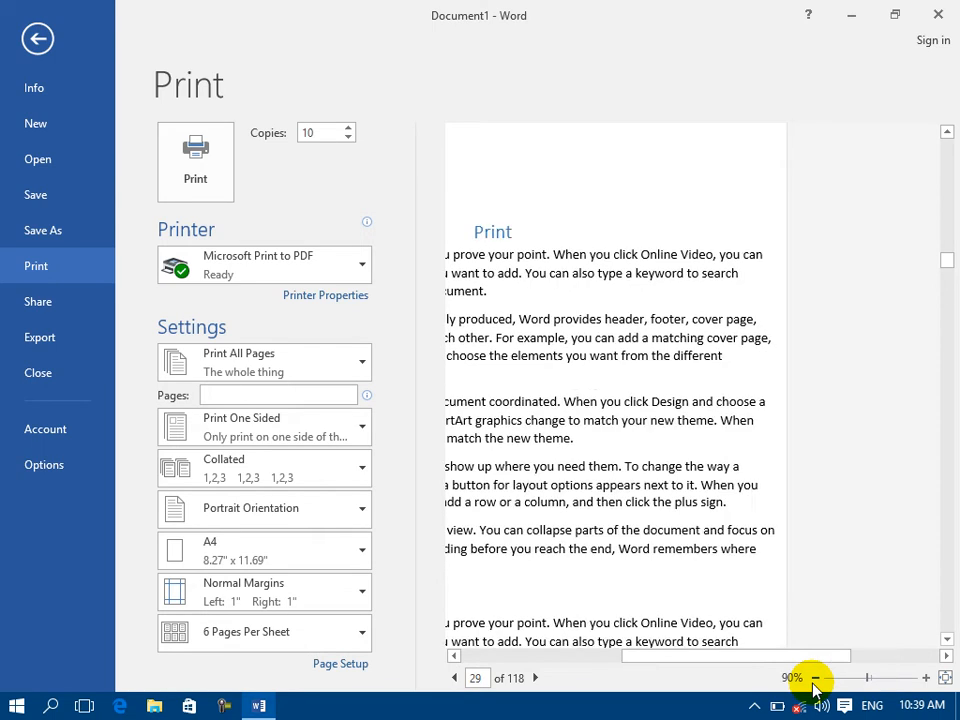
left_click(815, 678)
left_click(815, 678)
left_click(815, 678)
left_click(815, 678)
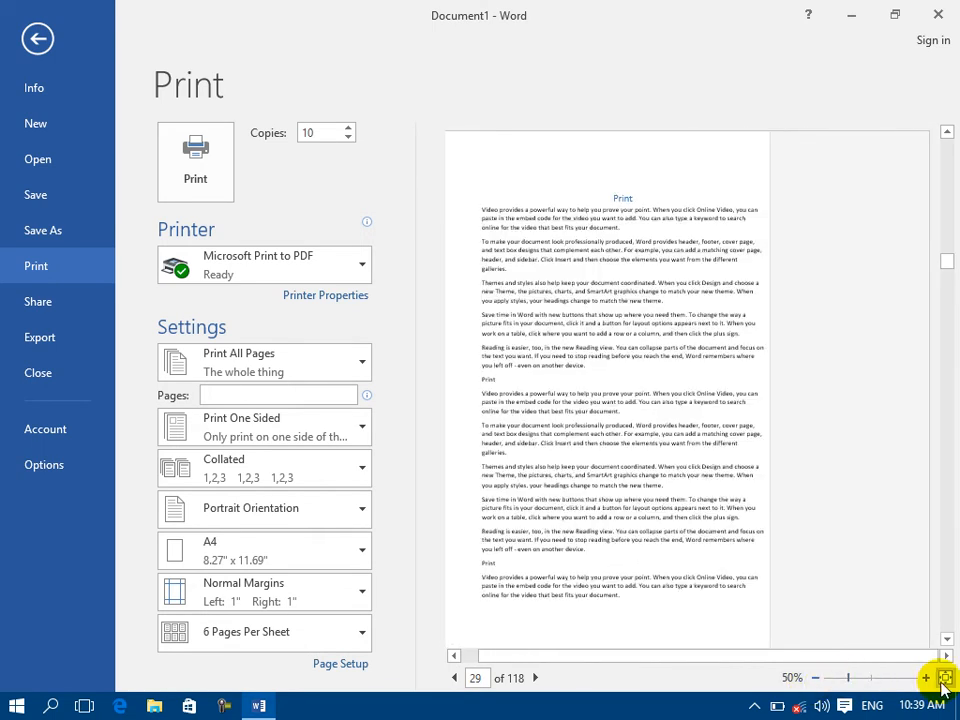
left_click(944, 679)
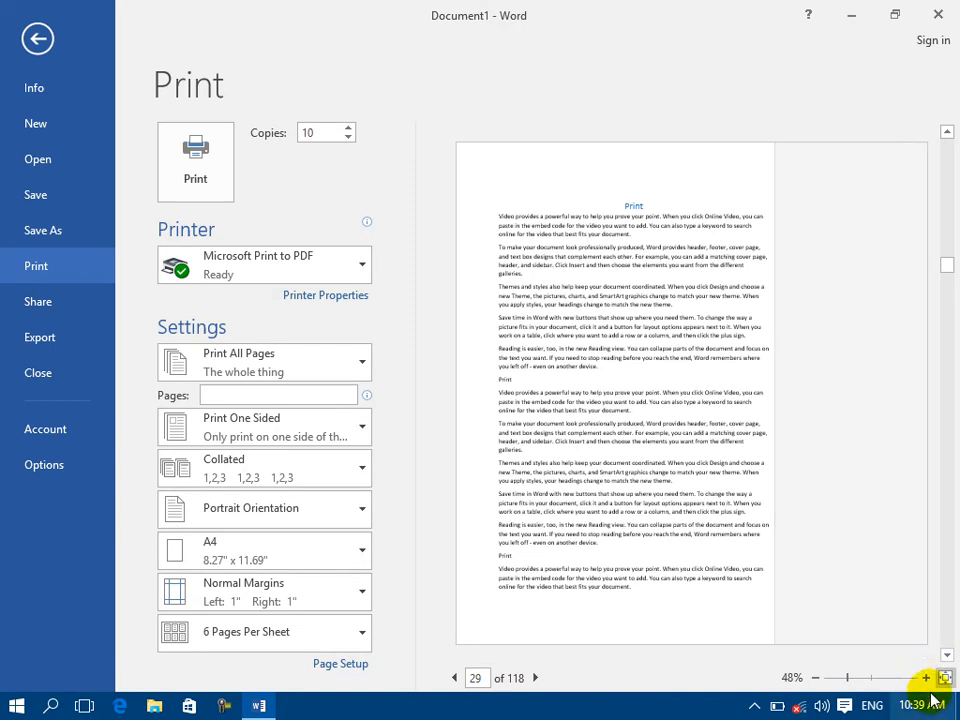
Step: Zoom the print preview in to 190% and fit it back to the whole page
left_click(926, 678)
left_click(926, 678)
left_click(926, 678)
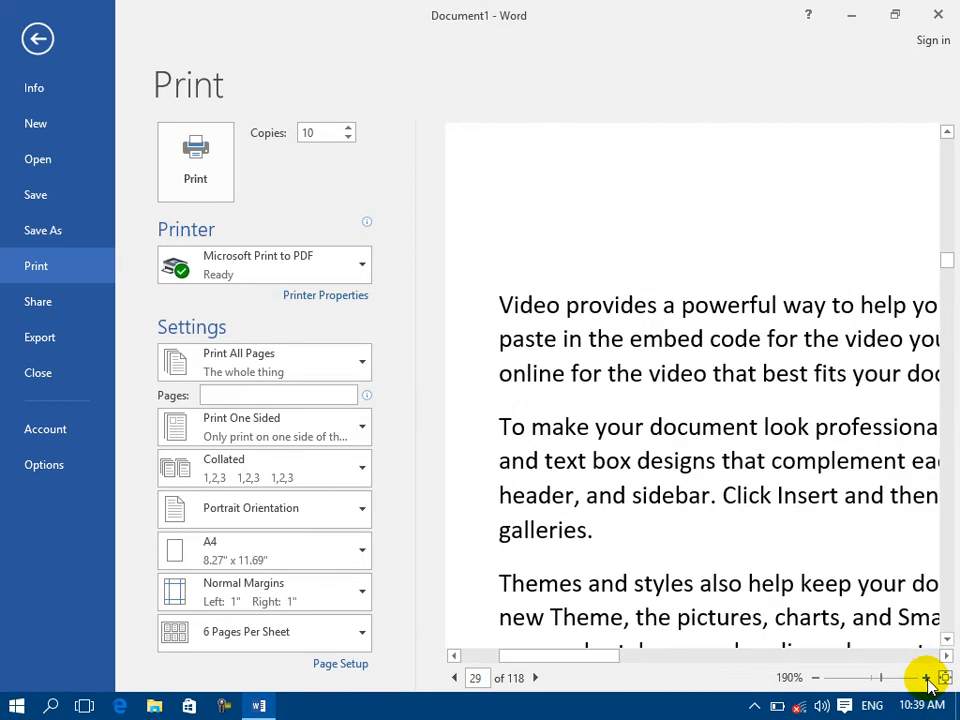
left_click(944, 679)
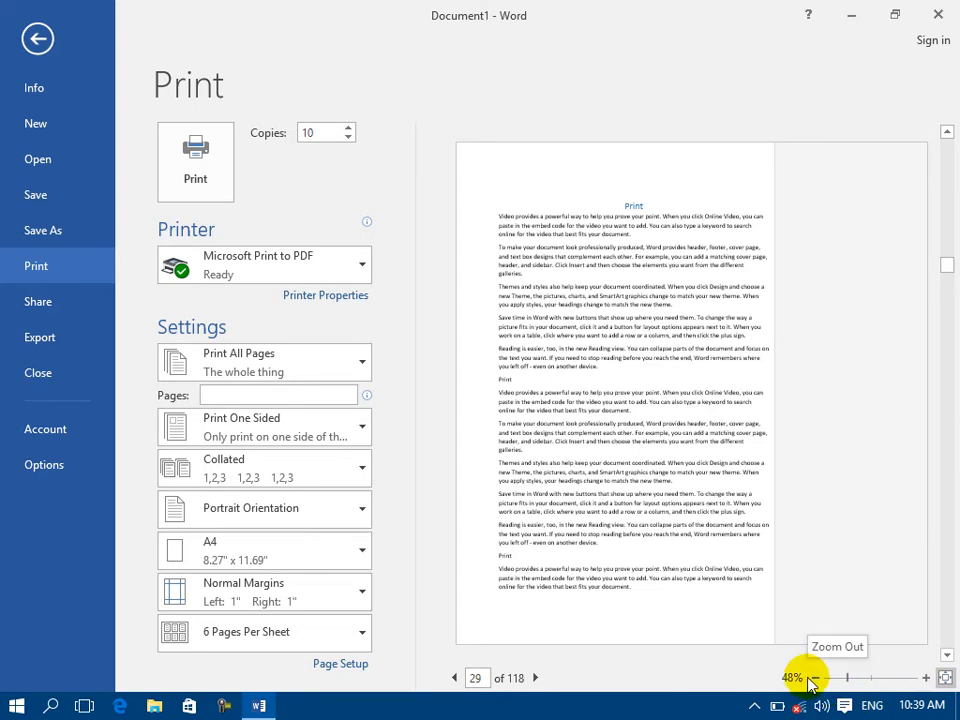
Step: View the Page Setup margin options from the print settings, close them, and return to the document
left_click(340, 664)
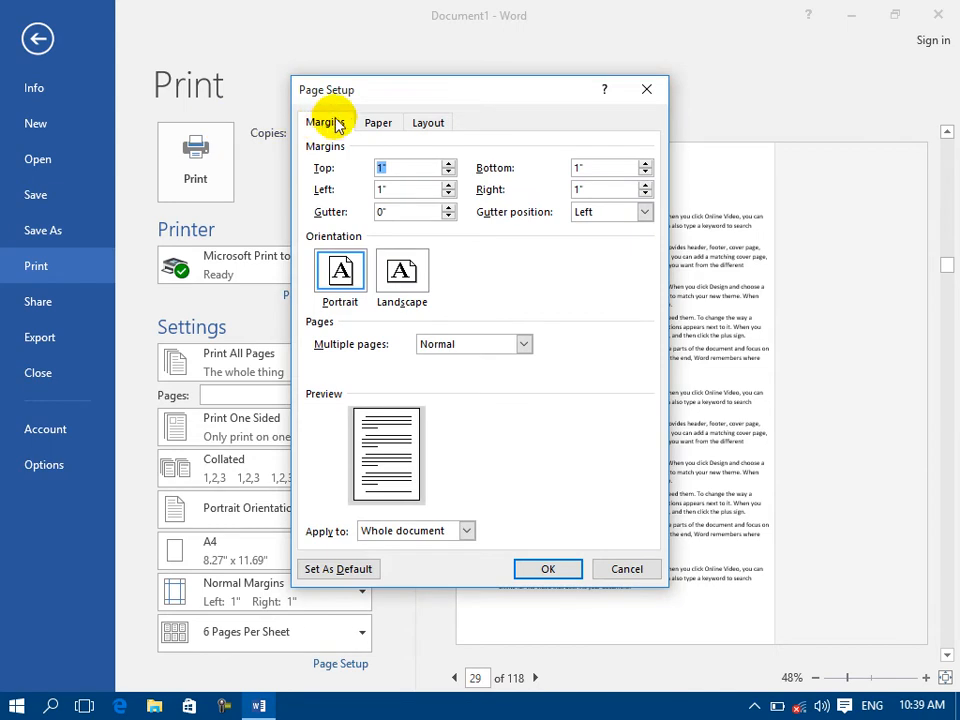
left_click(646, 90)
left_click(38, 38)
Step: Open Page Setup from the document and set the margins to 2.1" top, 1.8" left, 1.8" bottom and 2.1" right
double_click(6, 214)
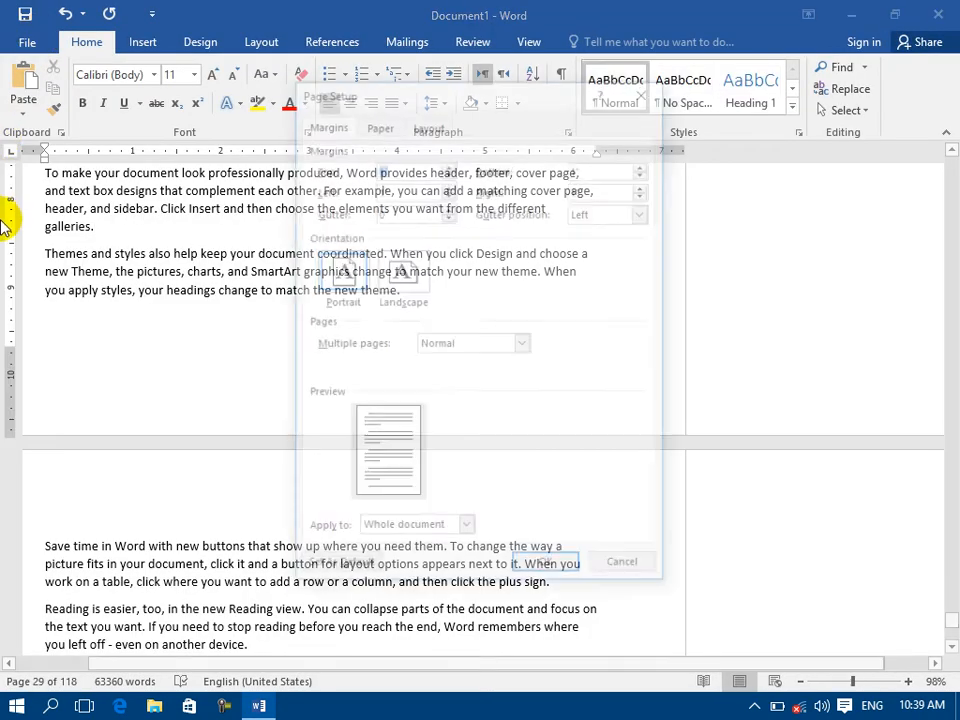
left_click_drag(401, 96, 447, 130)
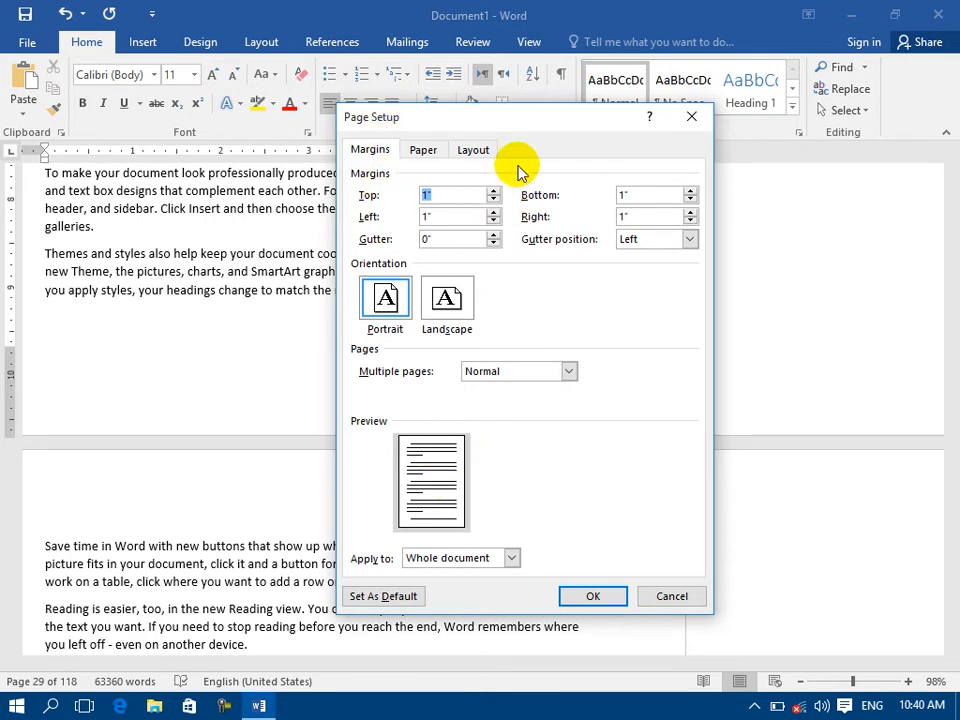
left_click_drag(494, 191, 494, 191)
left_click(494, 213)
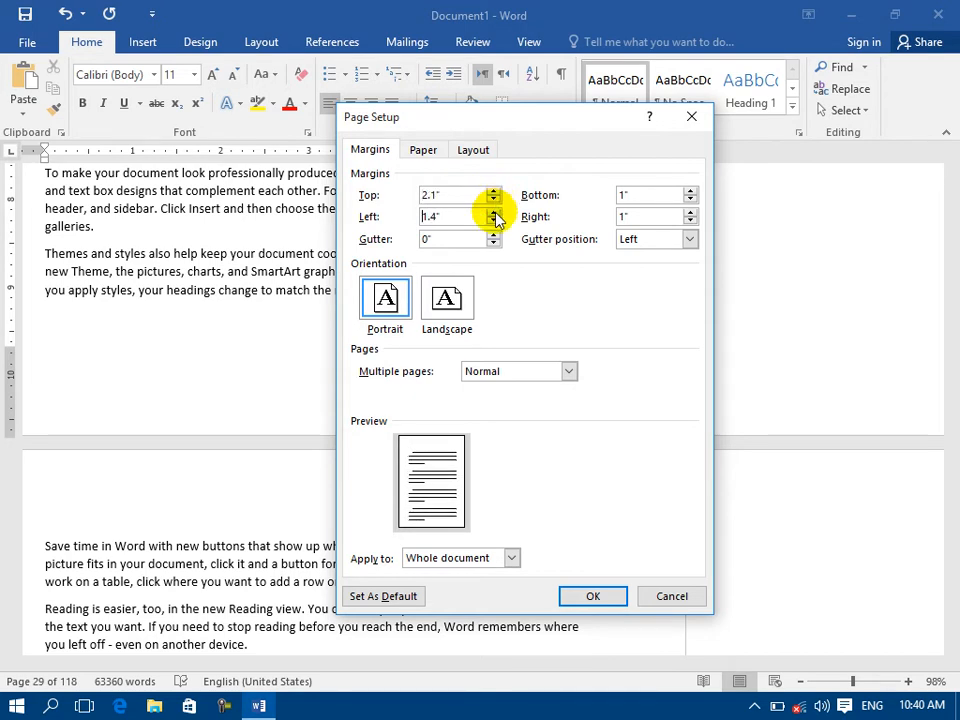
left_click(494, 213)
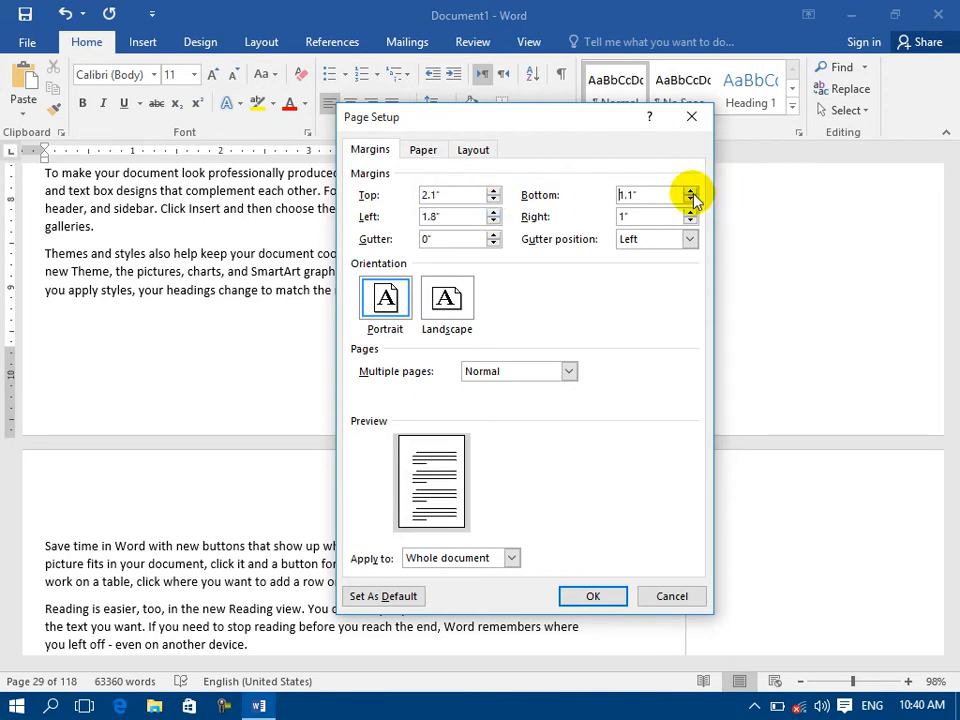
left_click(691, 191)
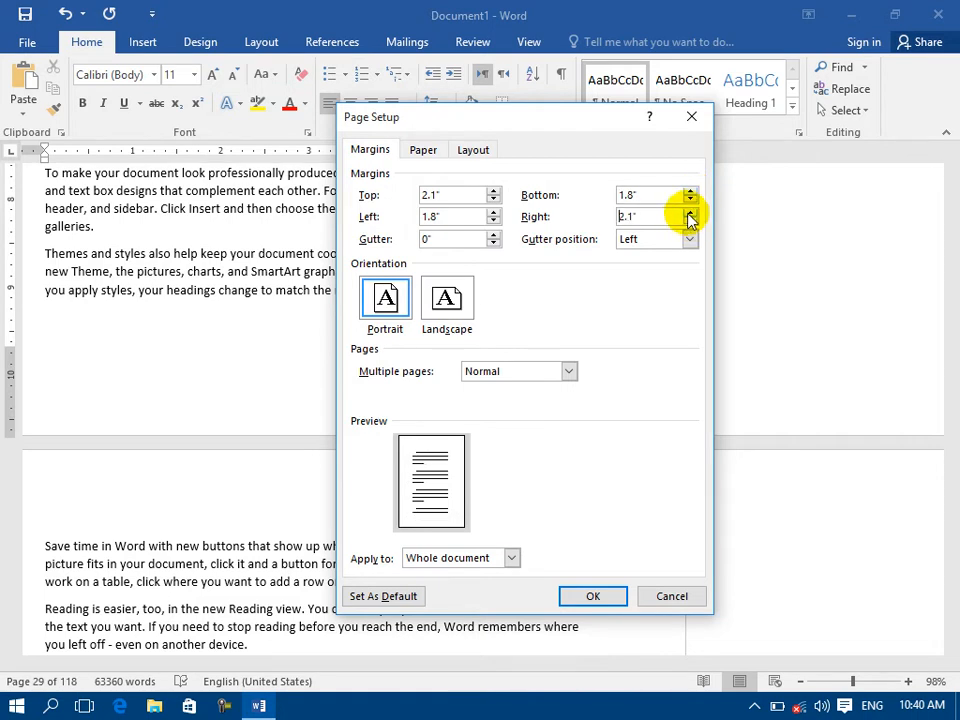
Step: Set the gutter width to 2.2"
double_click(437, 240)
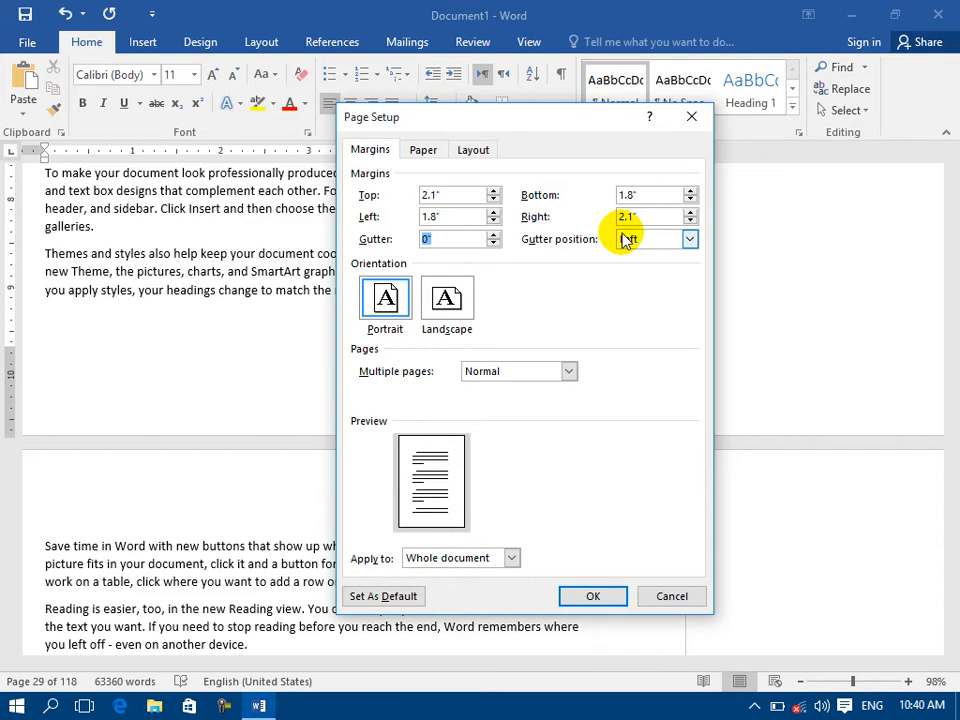
left_click(493, 235)
left_click(493, 235)
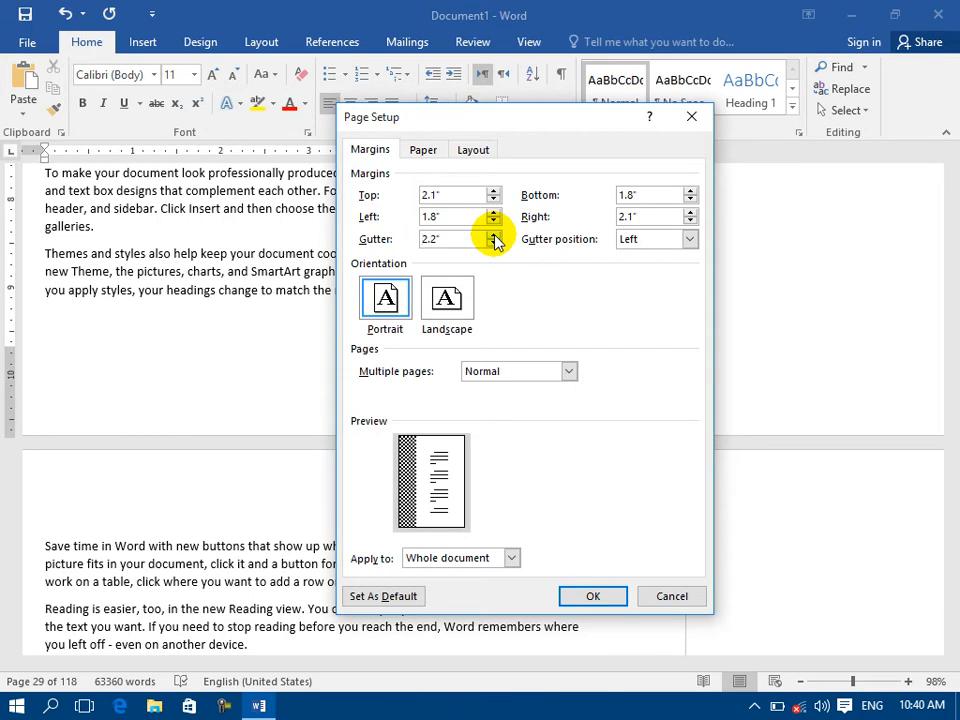
Step: Switch the gutter position to Top, to Right, and back to Left
left_click(689, 239)
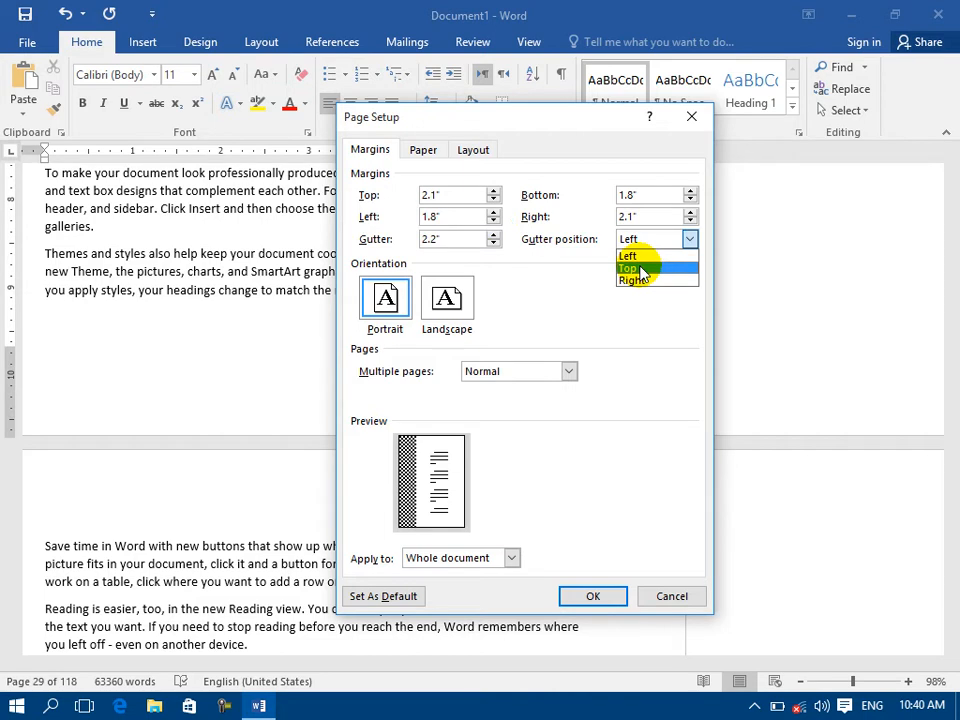
left_click(640, 268)
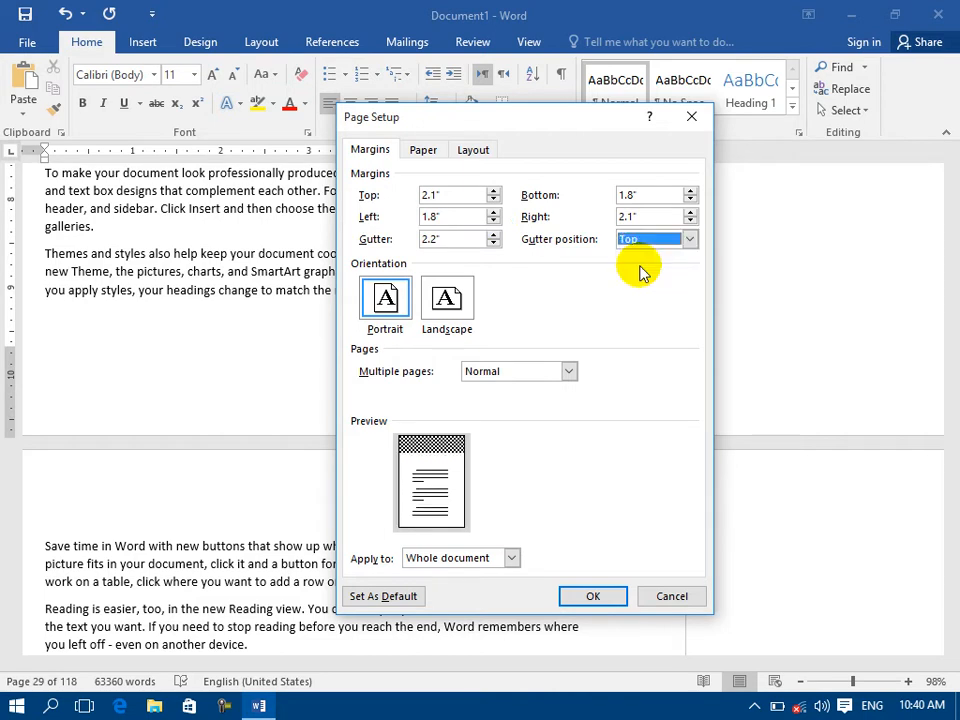
left_click(640, 245)
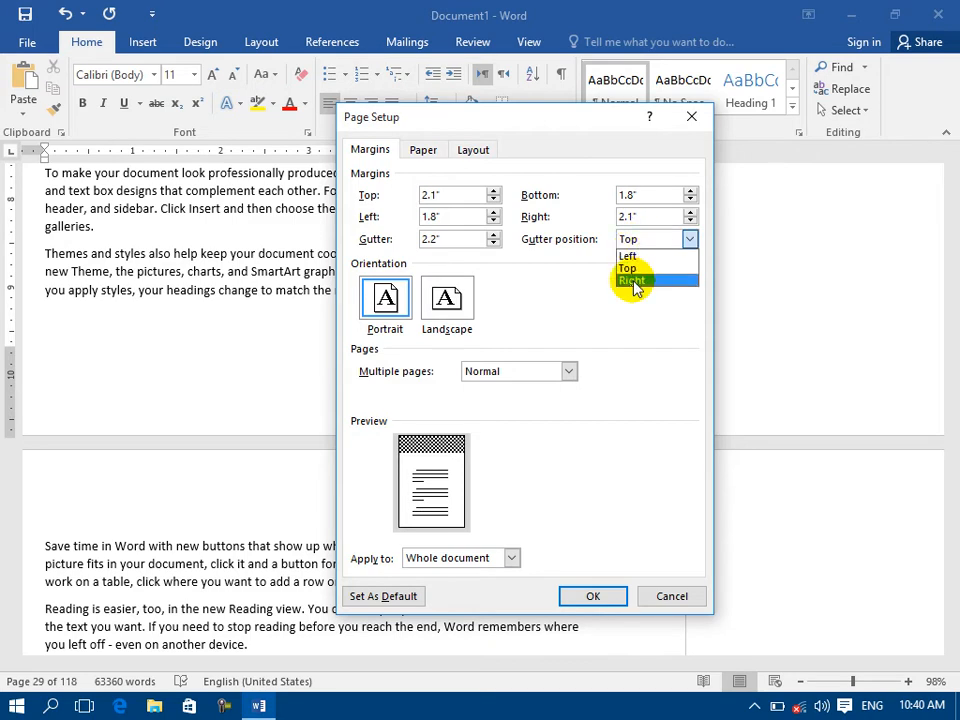
left_click(634, 283)
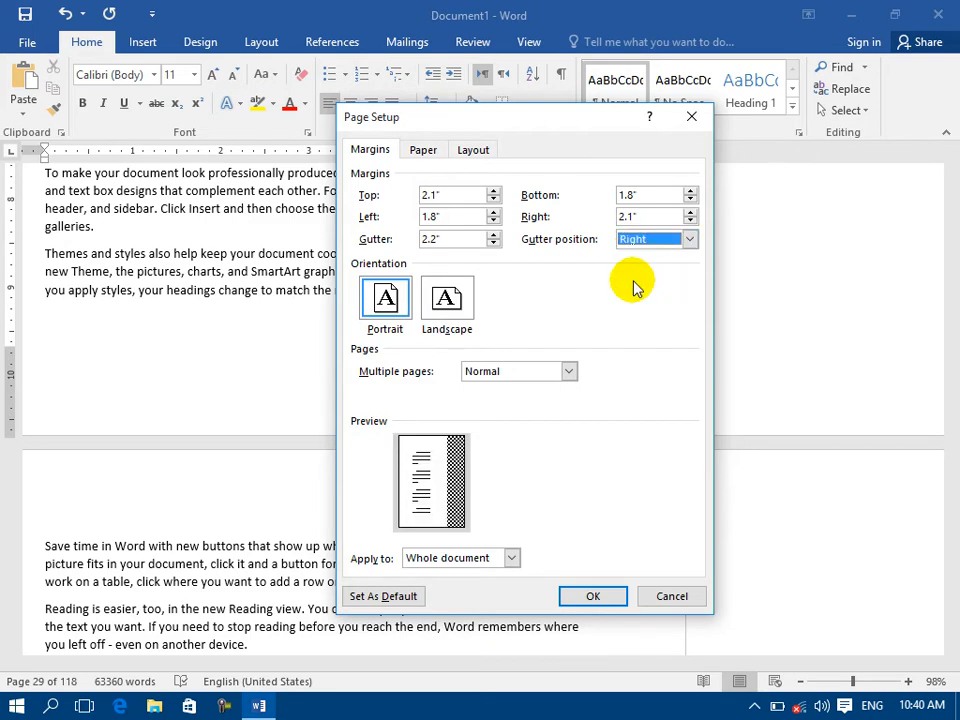
left_click(637, 243)
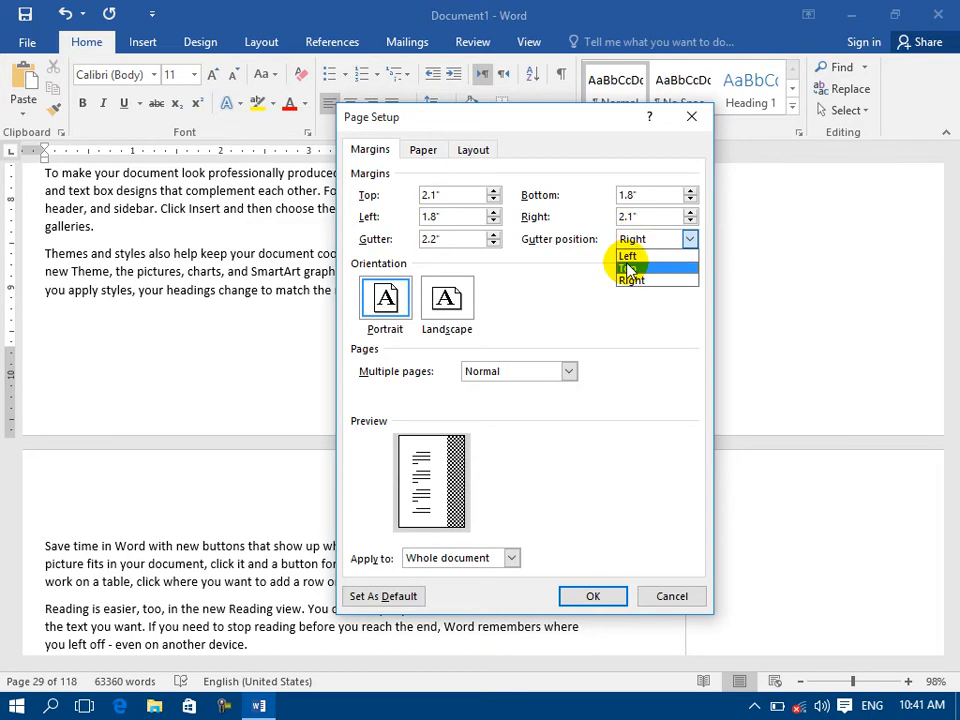
left_click(630, 255)
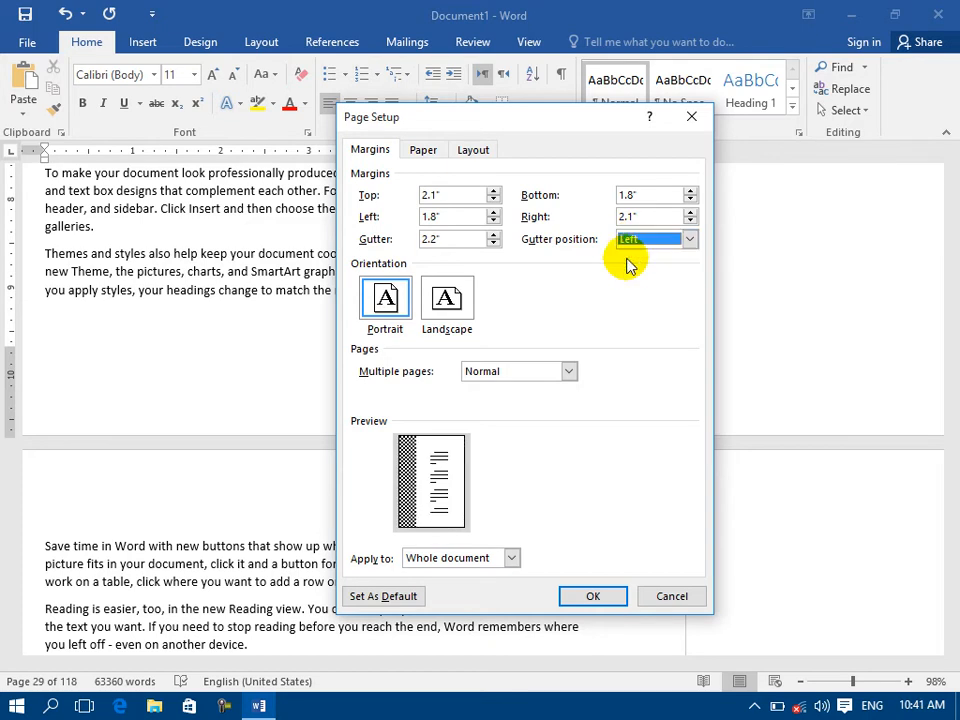
Step: Reduce the gutter width to 0.9"
left_click(493, 244)
left_click(493, 244)
left_click(493, 244)
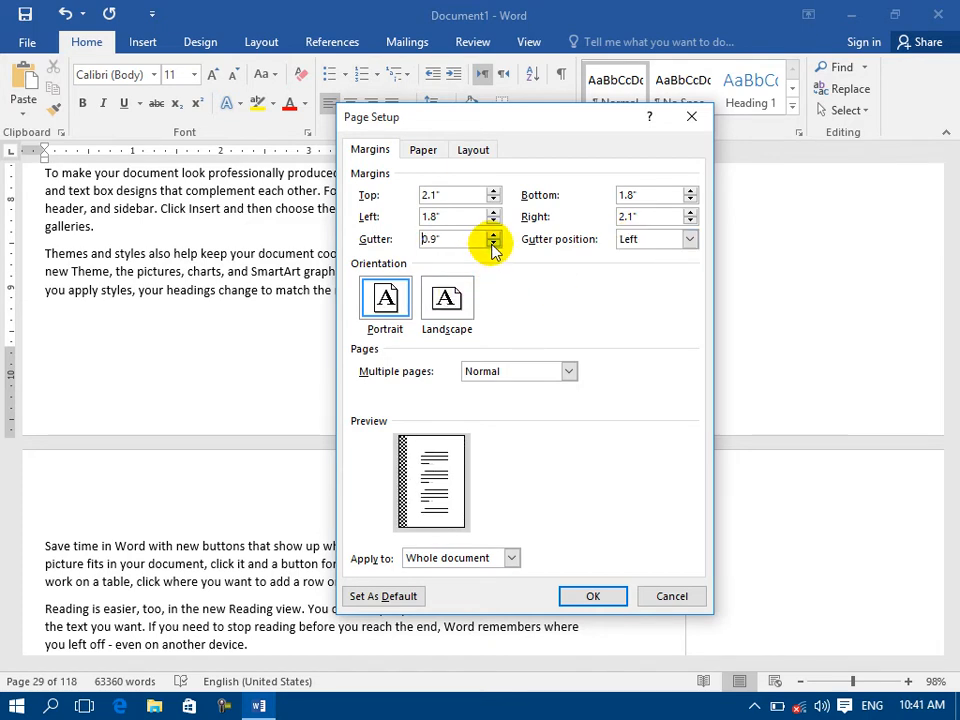
left_click(493, 244)
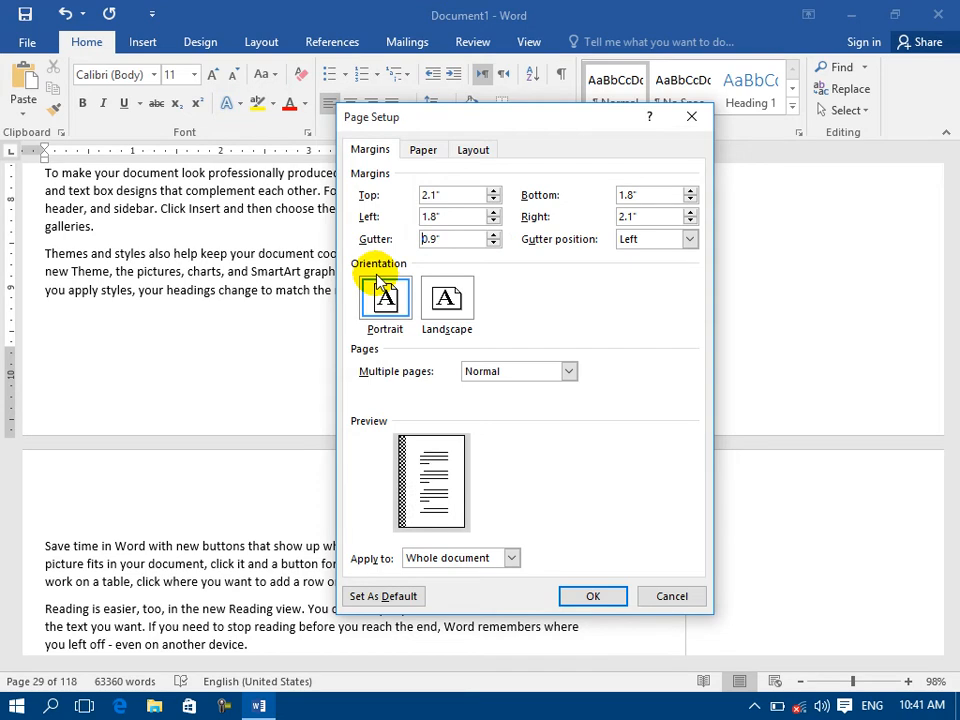
Step: Switch the orientation to Landscape and back to Portrait, and set multiple pages to Mirror margins
left_click(445, 299)
left_click(389, 300)
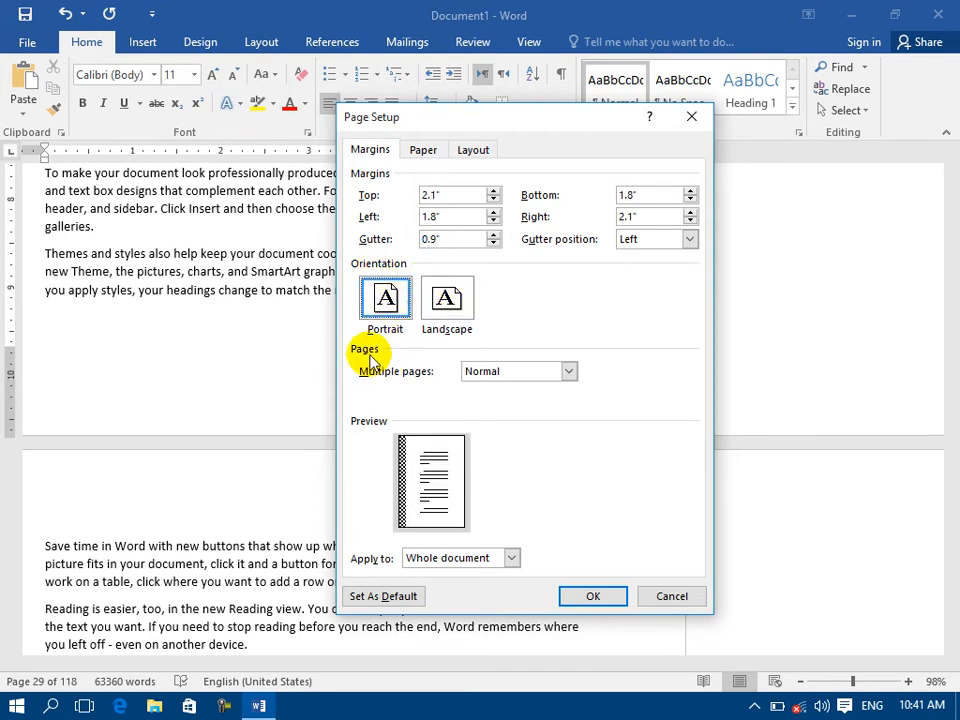
left_click(505, 377)
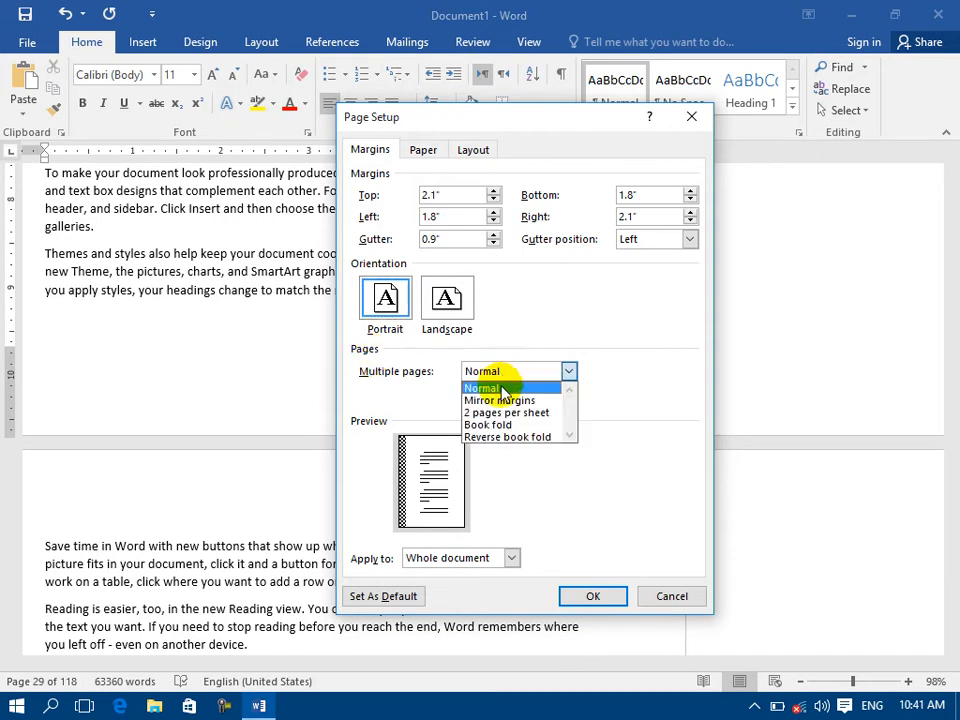
left_click(502, 402)
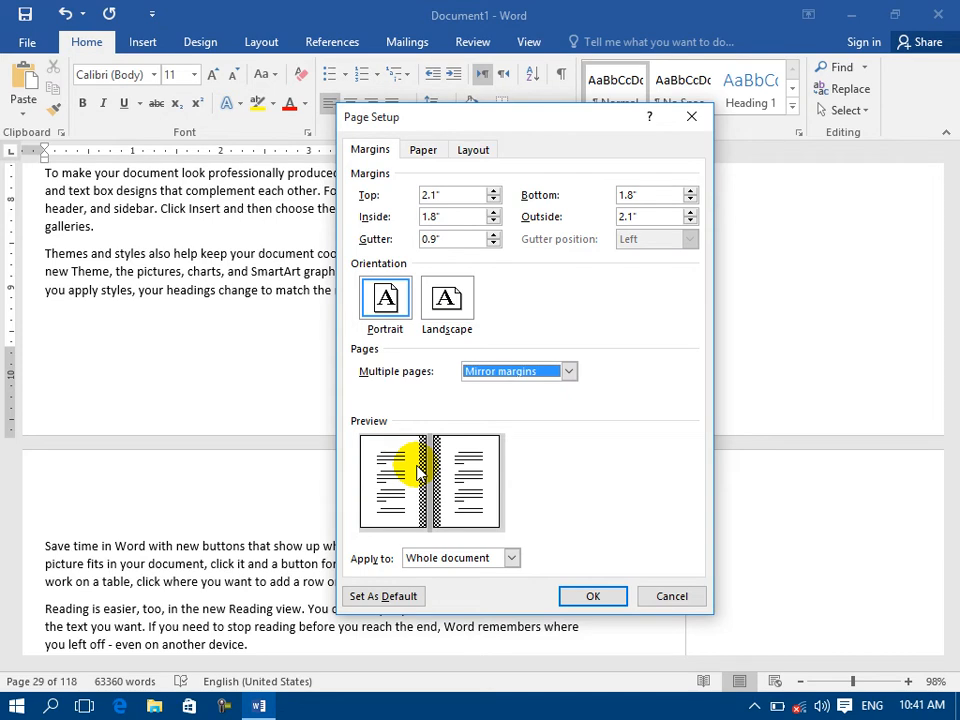
Step: Try the 2 pages per sheet, Book fold and Reverse book fold options for multiple pages
left_click(496, 370)
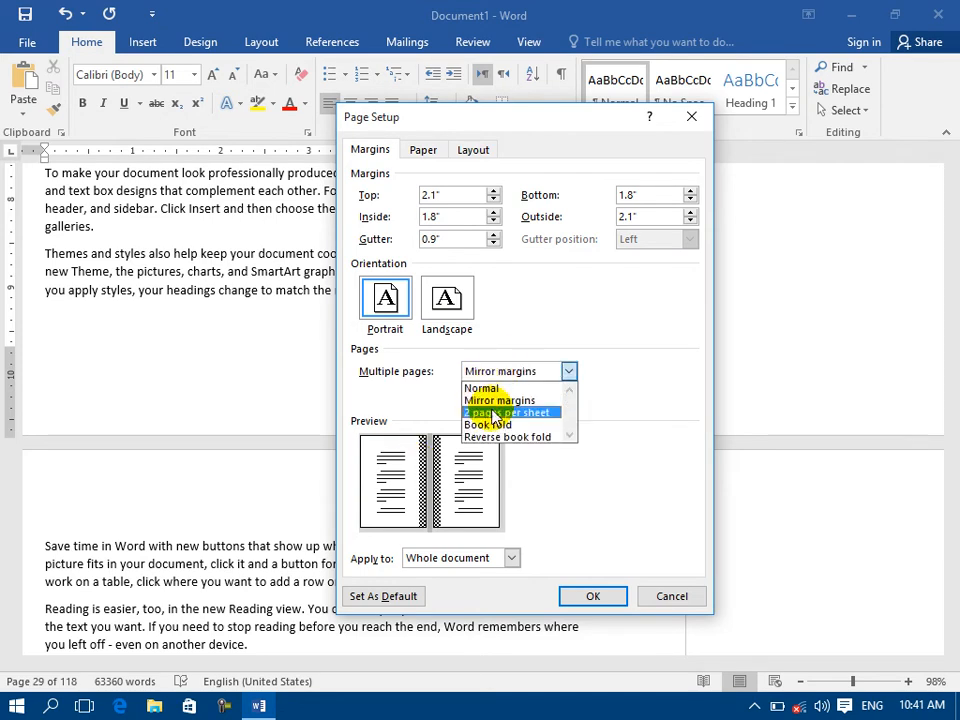
left_click(492, 413)
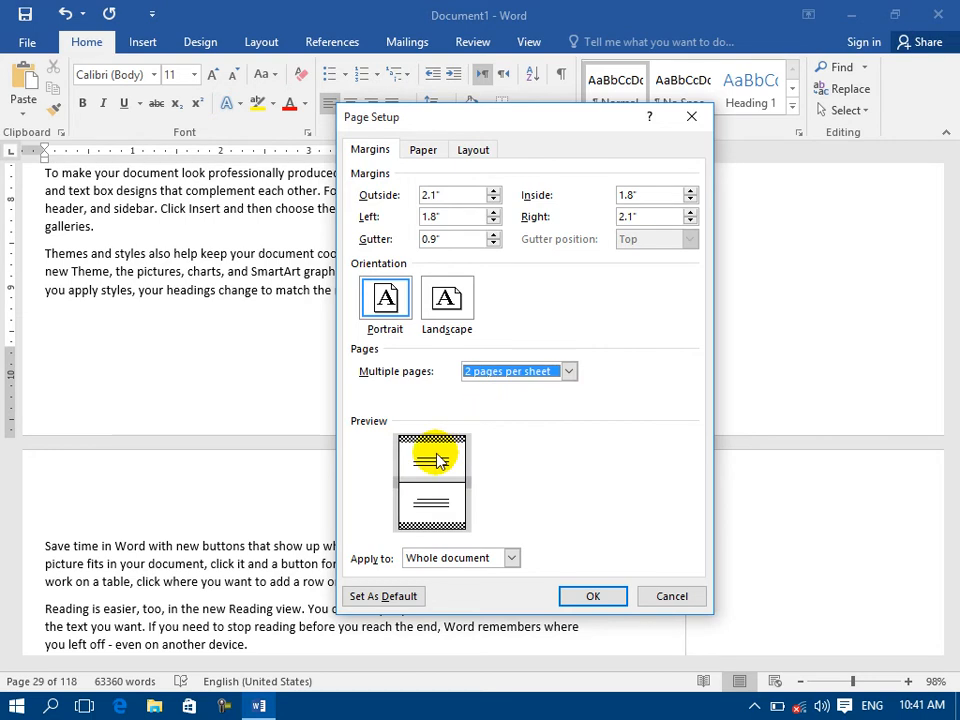
left_click(470, 371)
left_click(490, 425)
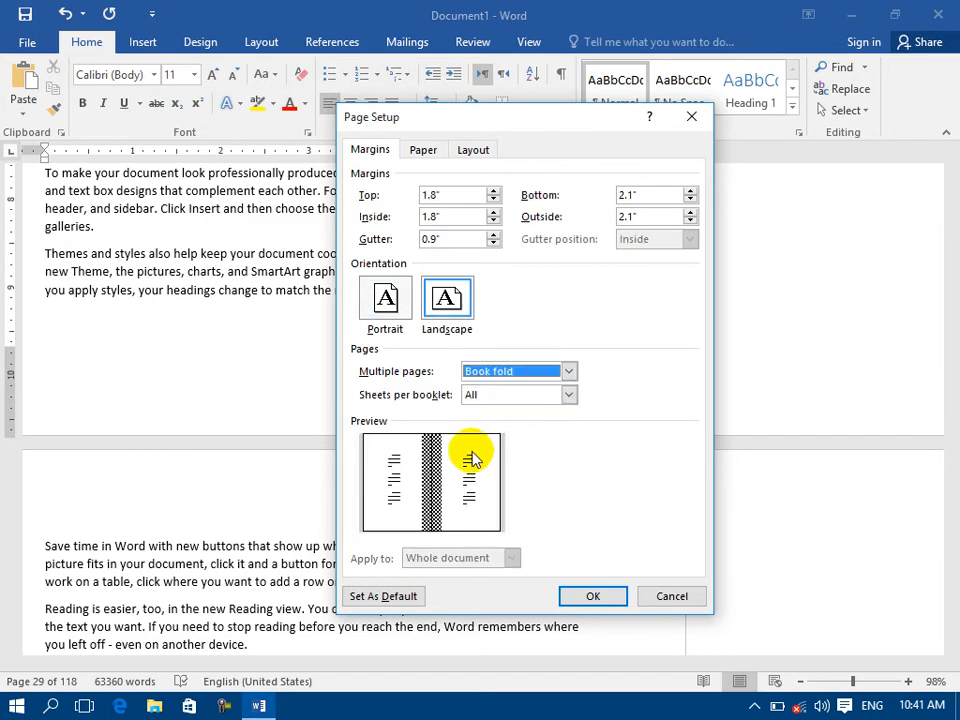
left_click(504, 394)
left_click(499, 373)
left_click(500, 375)
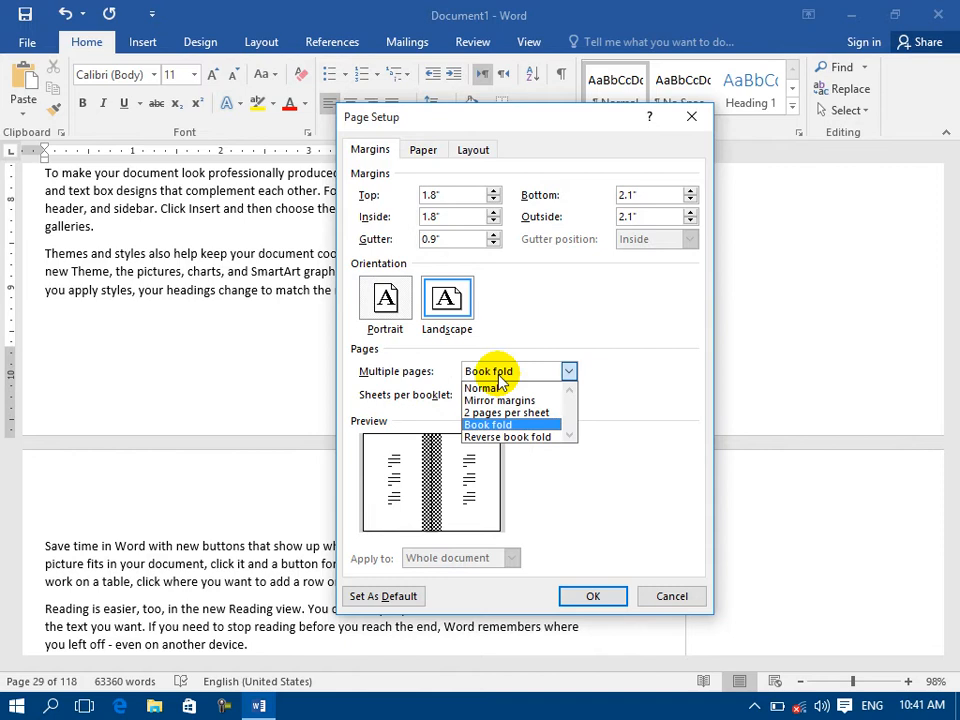
left_click(487, 440)
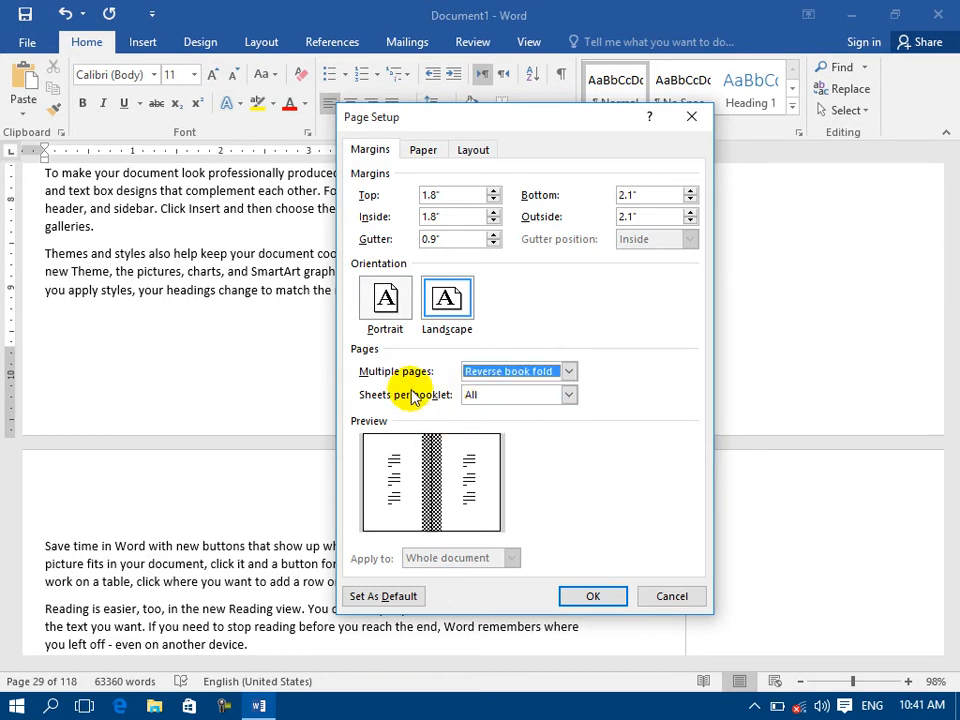
Step: Try 4, 8 and 16 sheets per booklet for the reverse book fold and browse the larger values
left_click(495, 399)
left_click(484, 443)
left_click(489, 397)
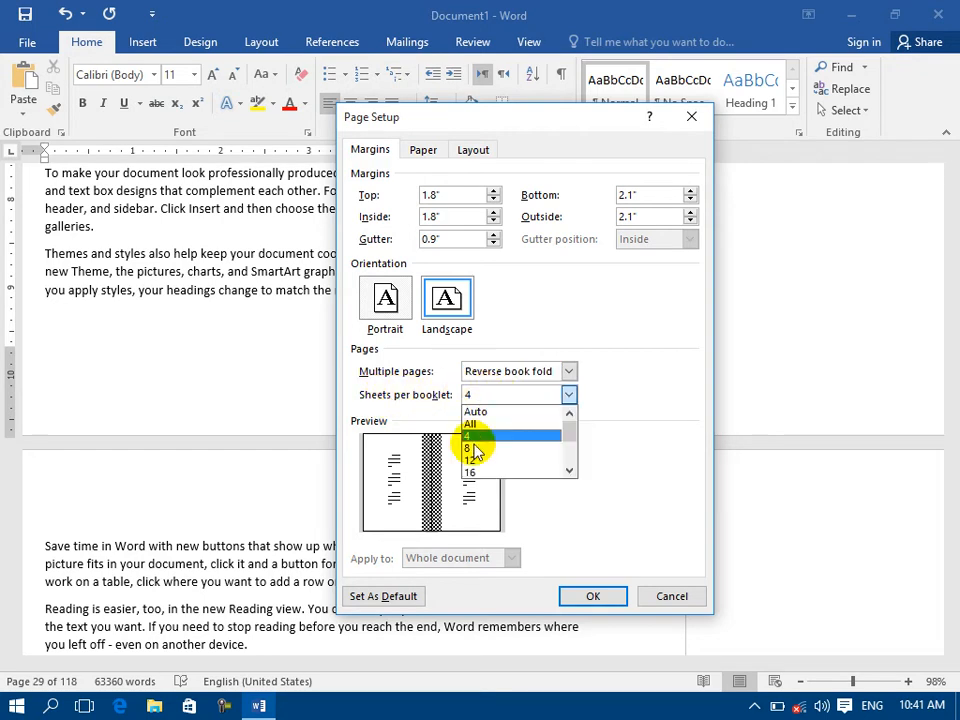
left_click(474, 450)
left_click(531, 393)
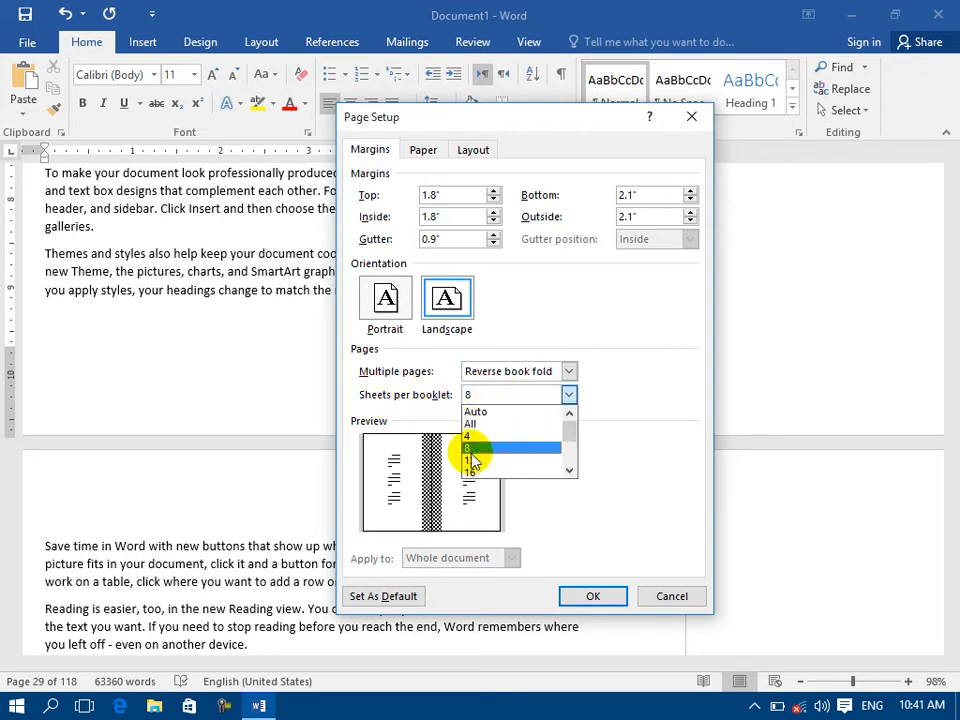
left_click(476, 467)
left_click(508, 396)
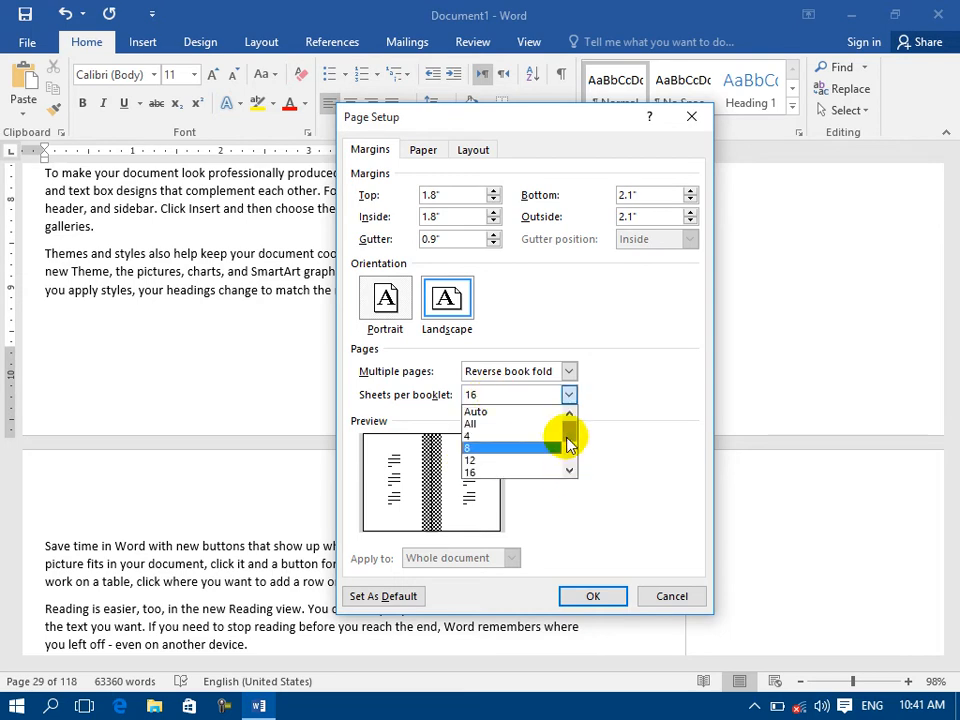
left_click_drag(564, 435, 568, 468)
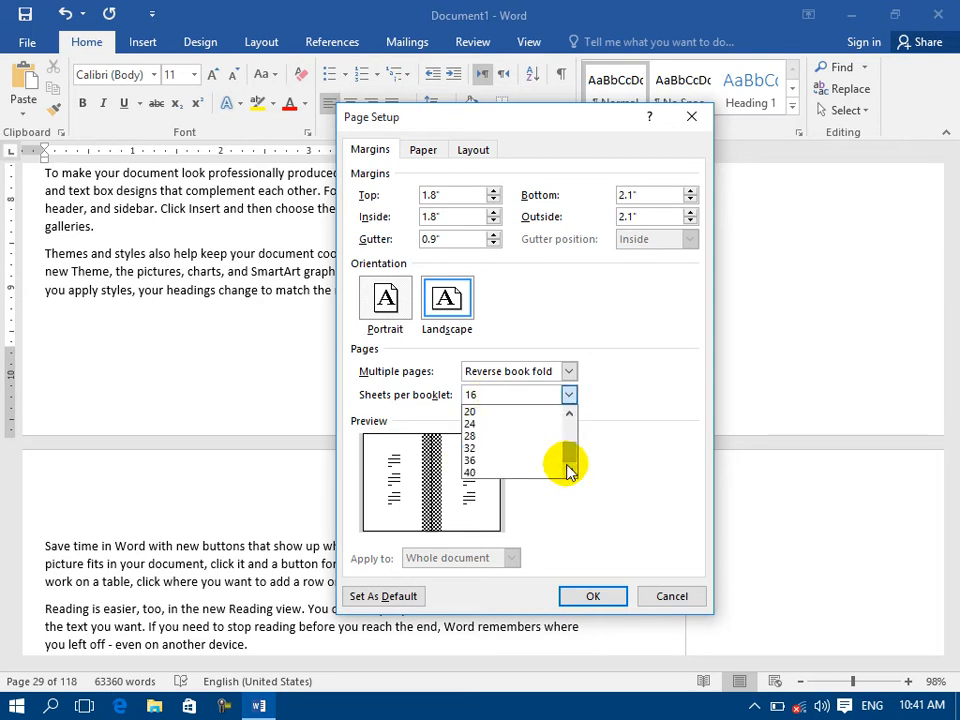
left_click_drag(572, 448, 566, 394)
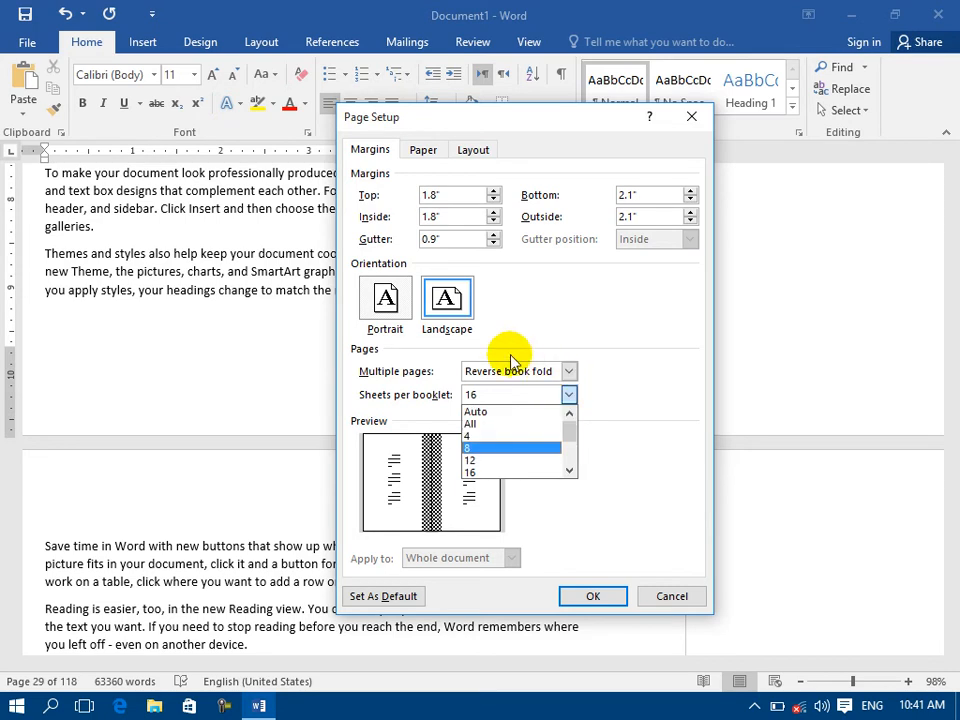
Step: Set the multiple pages option to Normal
left_click(517, 372)
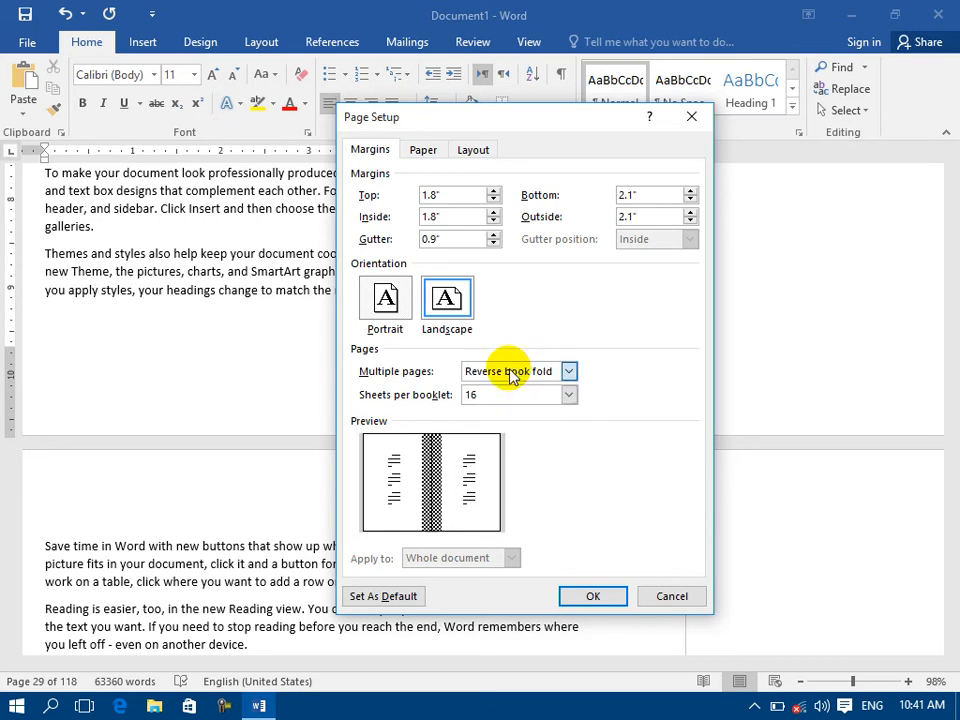
left_click(505, 373)
left_click(500, 389)
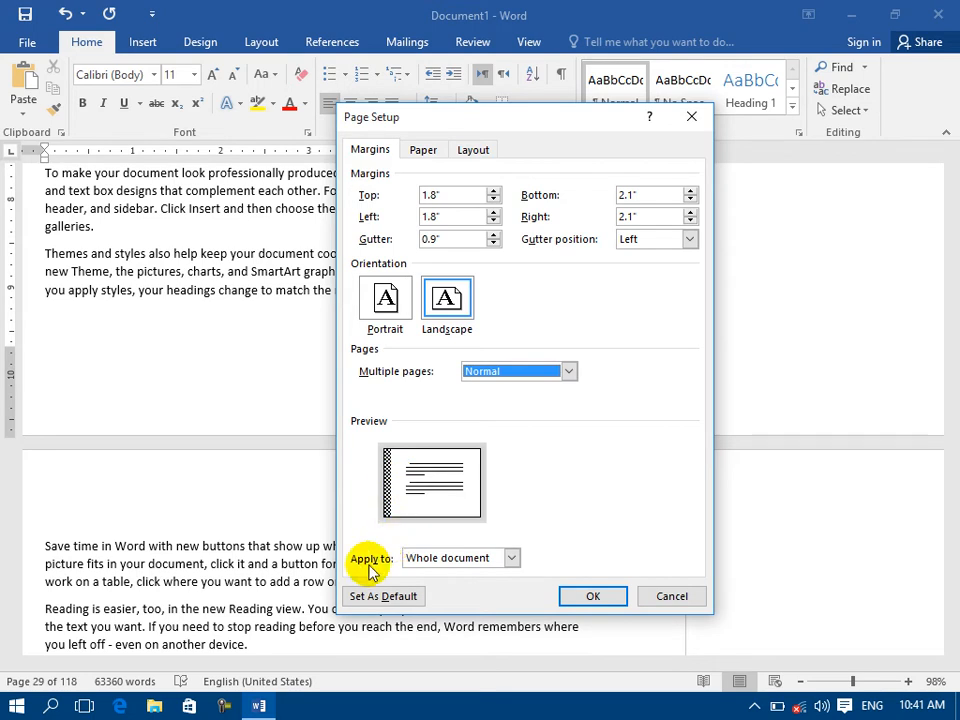
Step: Check which parts of the document the page setup can be applied to and discard the Page Setup changes
left_click(440, 562)
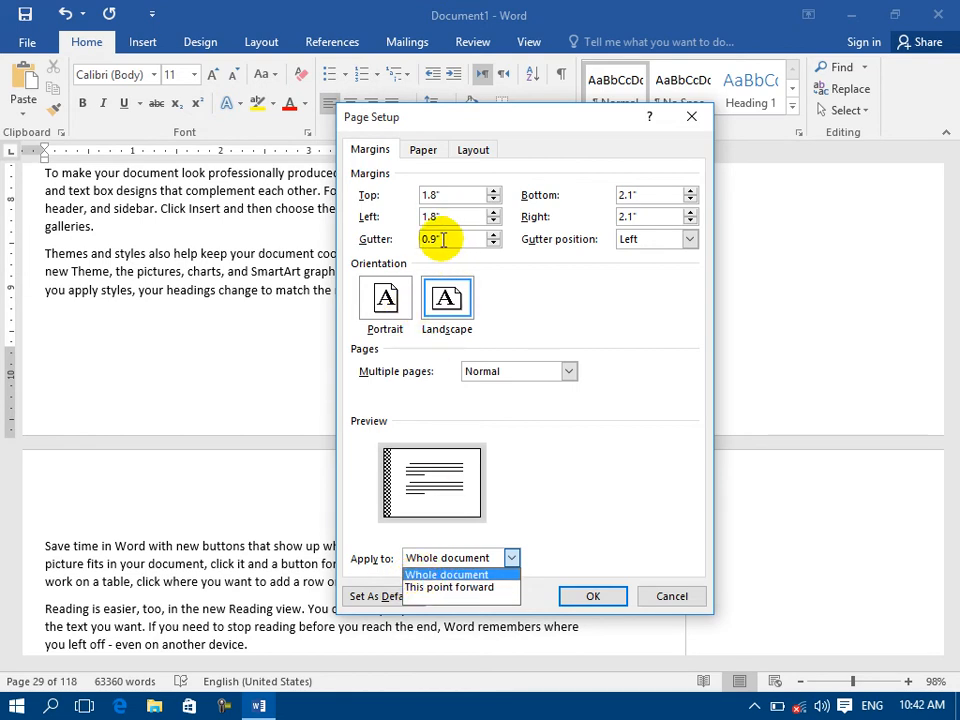
left_click(405, 194)
left_click(386, 222)
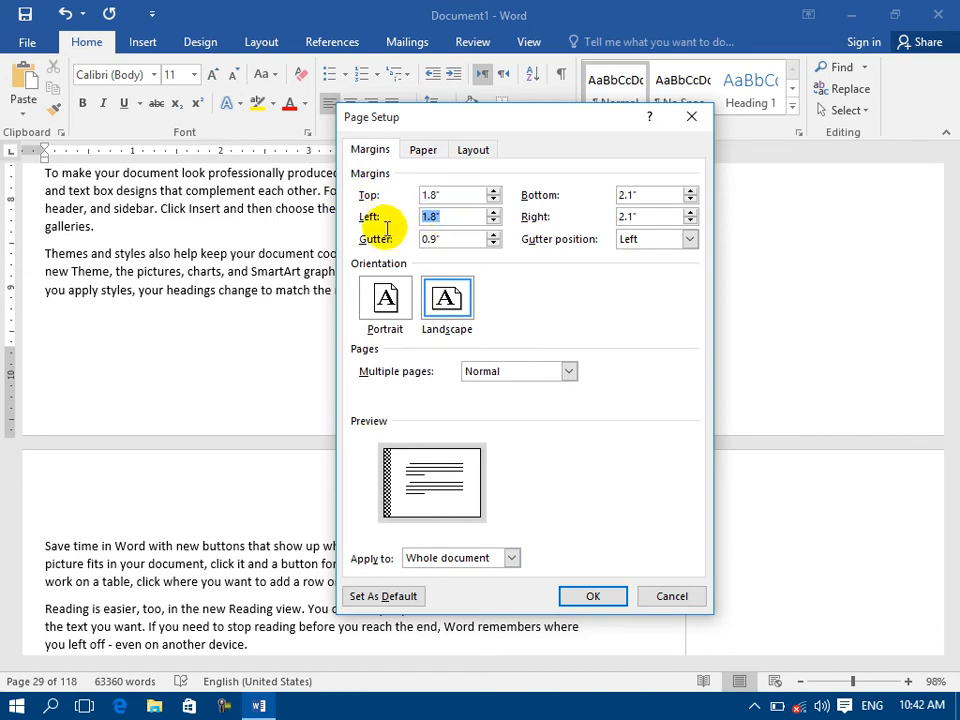
left_click(458, 560)
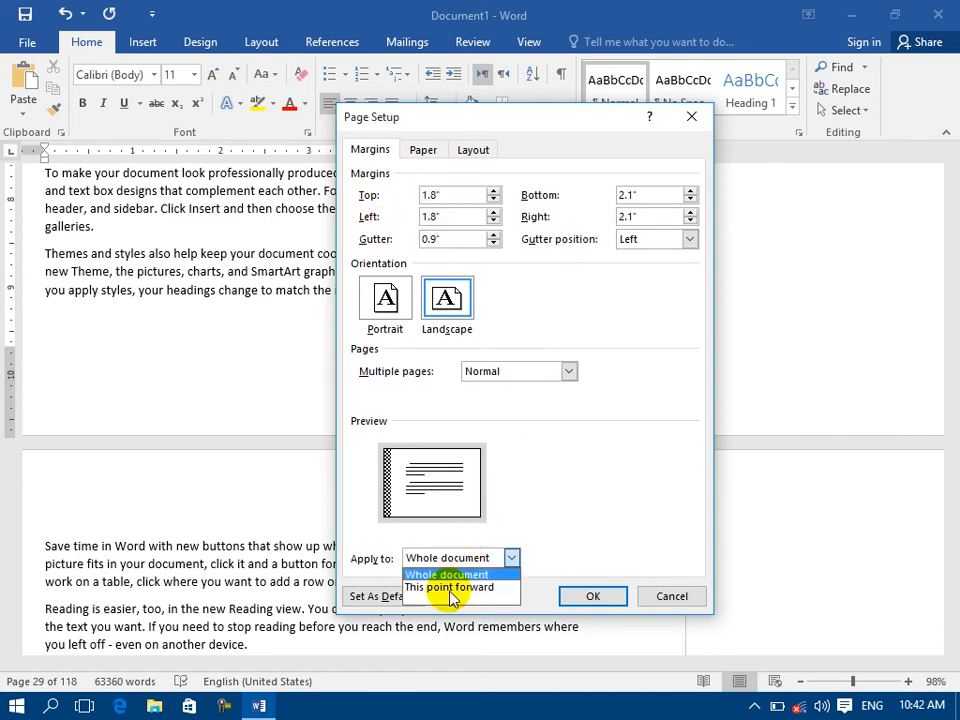
left_click(654, 596)
Step: Place the cursor at the end of the paragraph ending in "galleries." on page 116
scroll(372, 640, "down", 5)
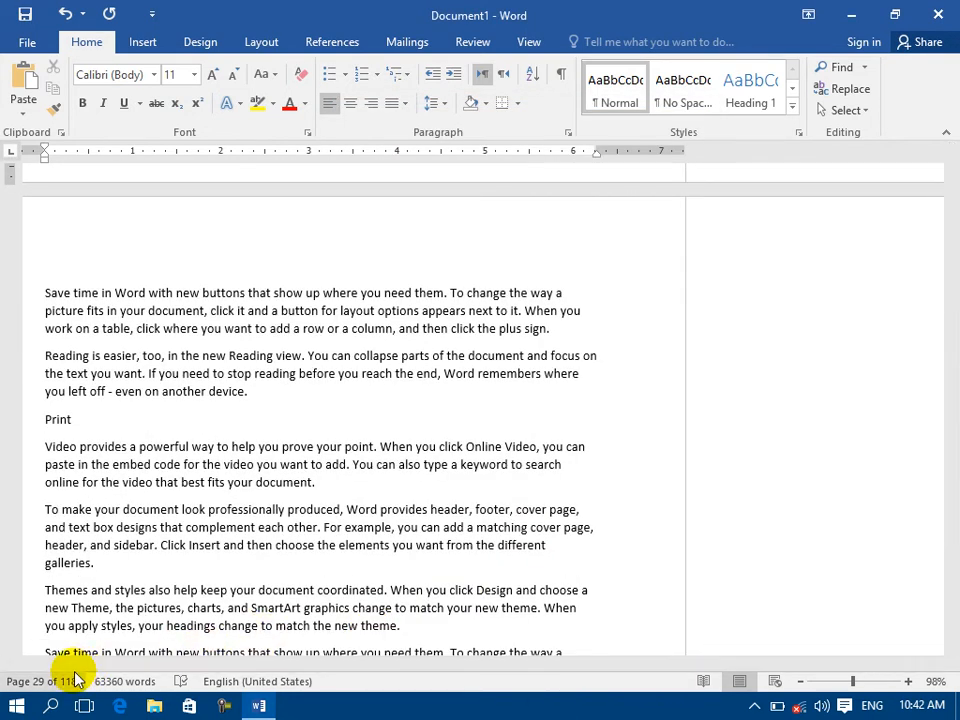
scroll(345, 467, "down", 6)
left_click(342, 506)
left_click(370, 587)
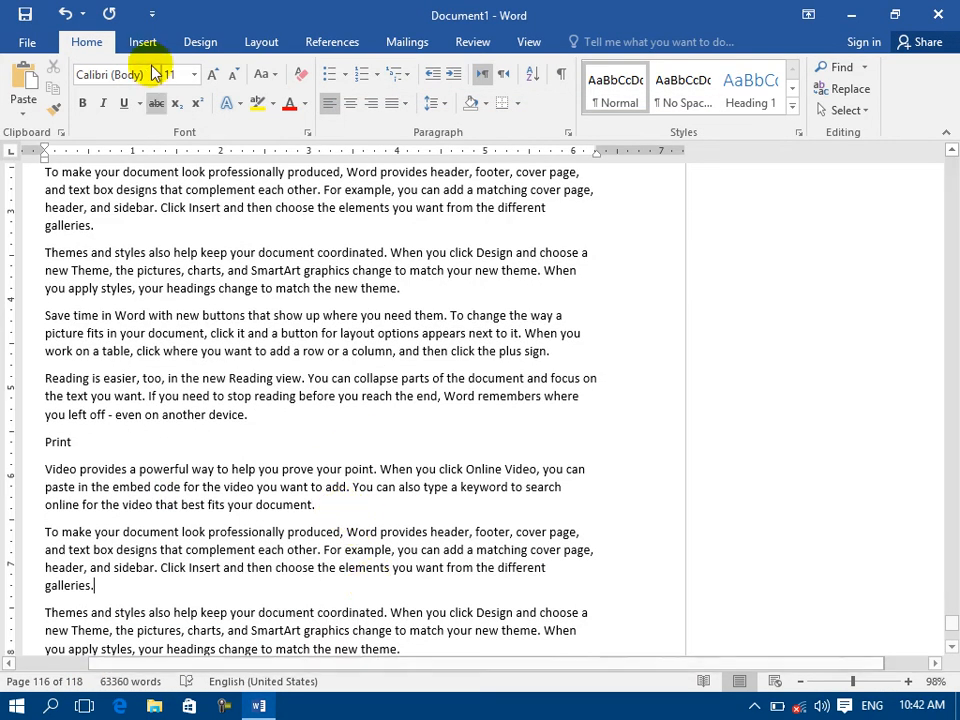
Step: Through the print page setup, set the orientation to Landscape and apply it from this point forward
left_click(38, 50)
left_click(45, 268)
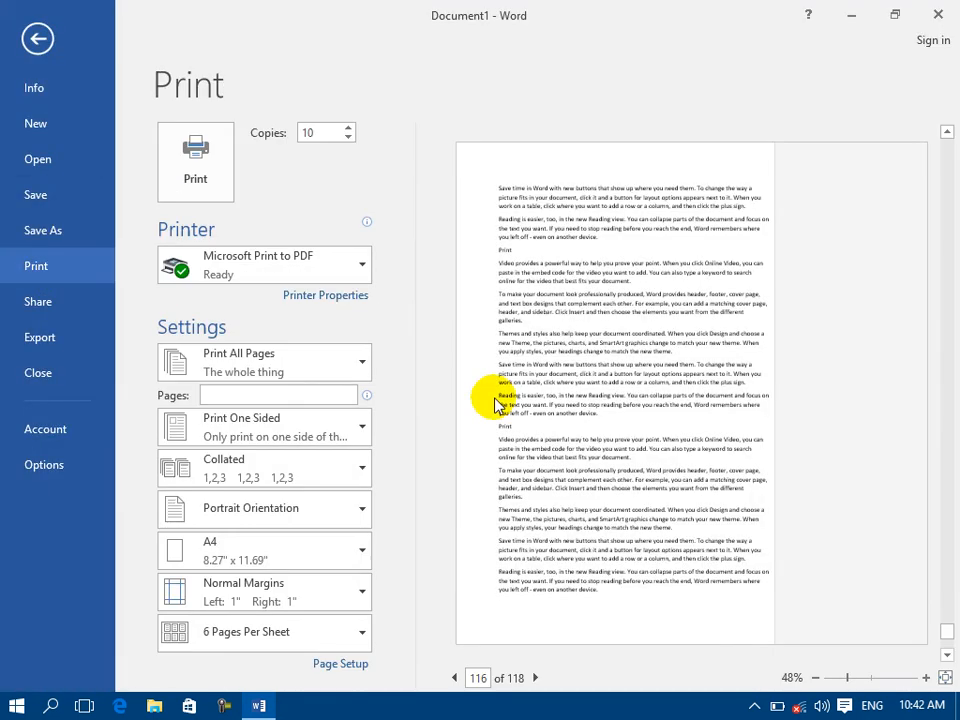
left_click(340, 664)
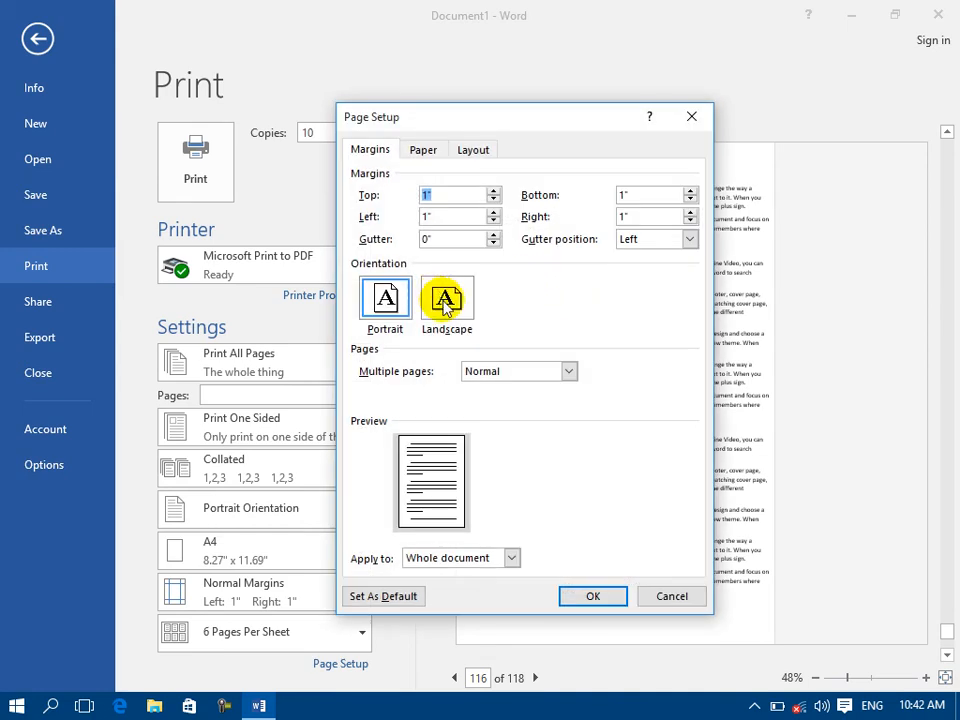
left_click(446, 302)
left_click(435, 560)
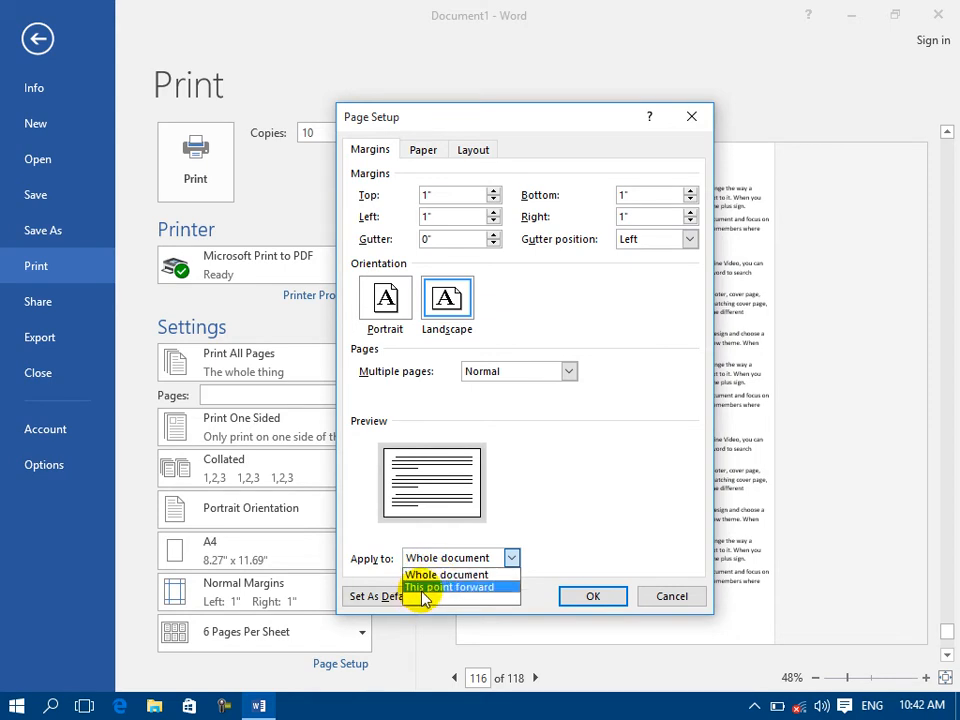
left_click(424, 588)
left_click(592, 598)
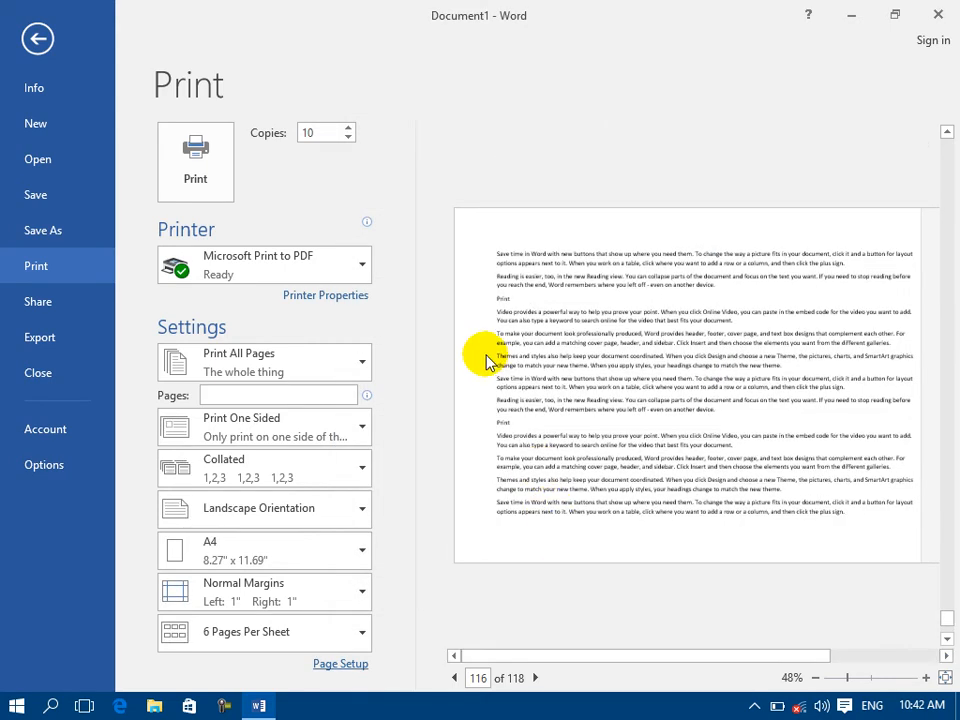
Step: Examine the neighbouring pages in the print preview and the page setup's scope options for the new section
scroll(779, 241, "up", 2)
scroll(779, 241, "down", 3)
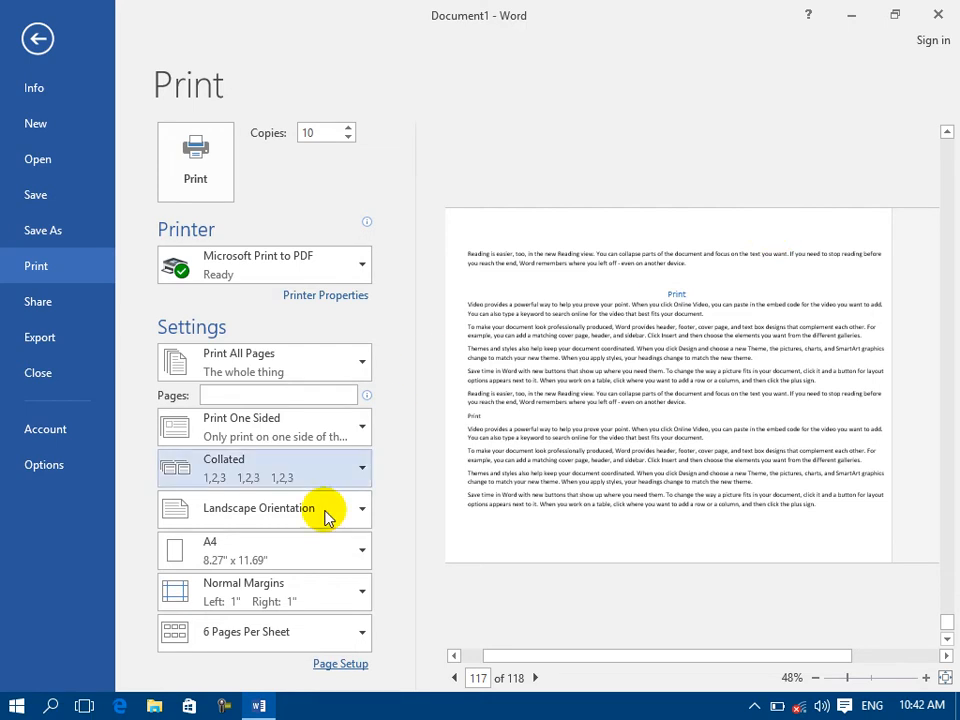
left_click(338, 664)
left_click(458, 565)
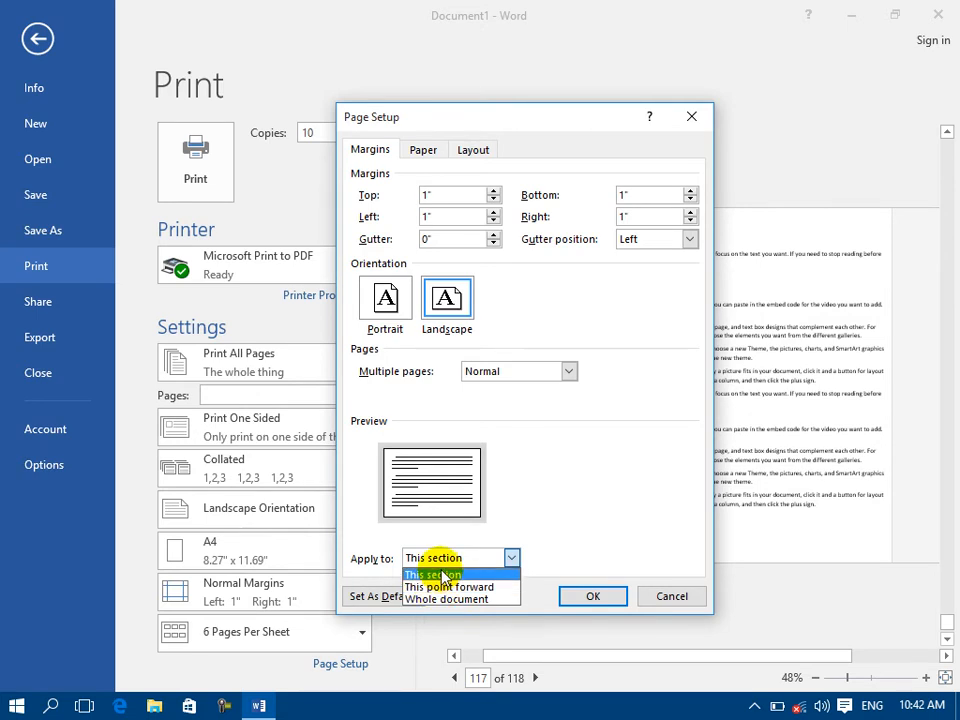
left_click(672, 596)
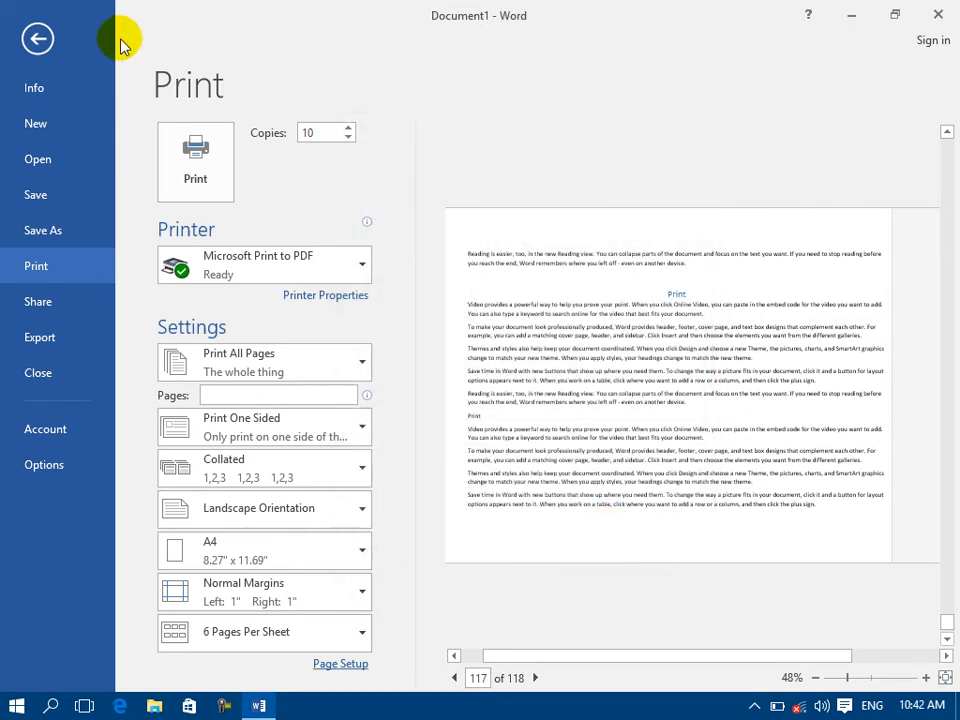
Step: Return to the document and review the available page and section break types
left_click(40, 38)
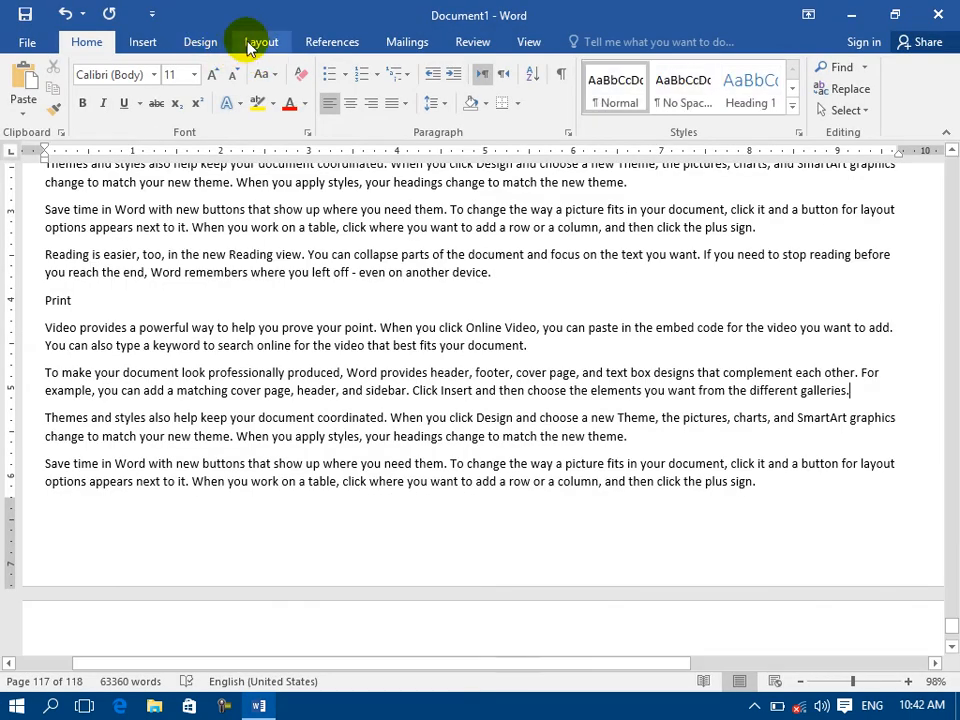
left_click(256, 48)
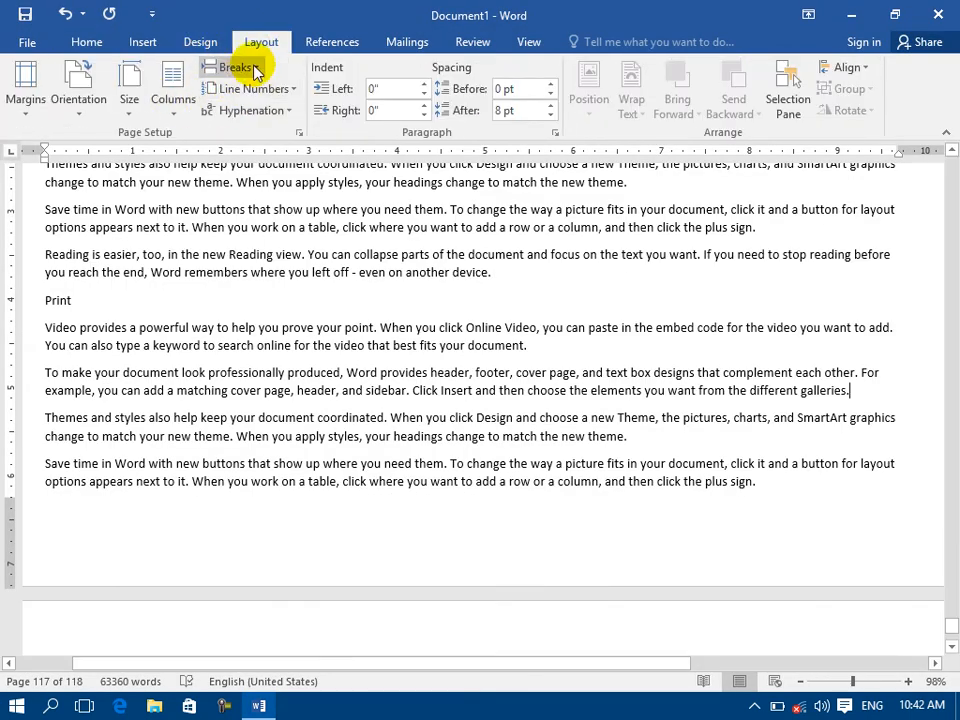
left_click(254, 68)
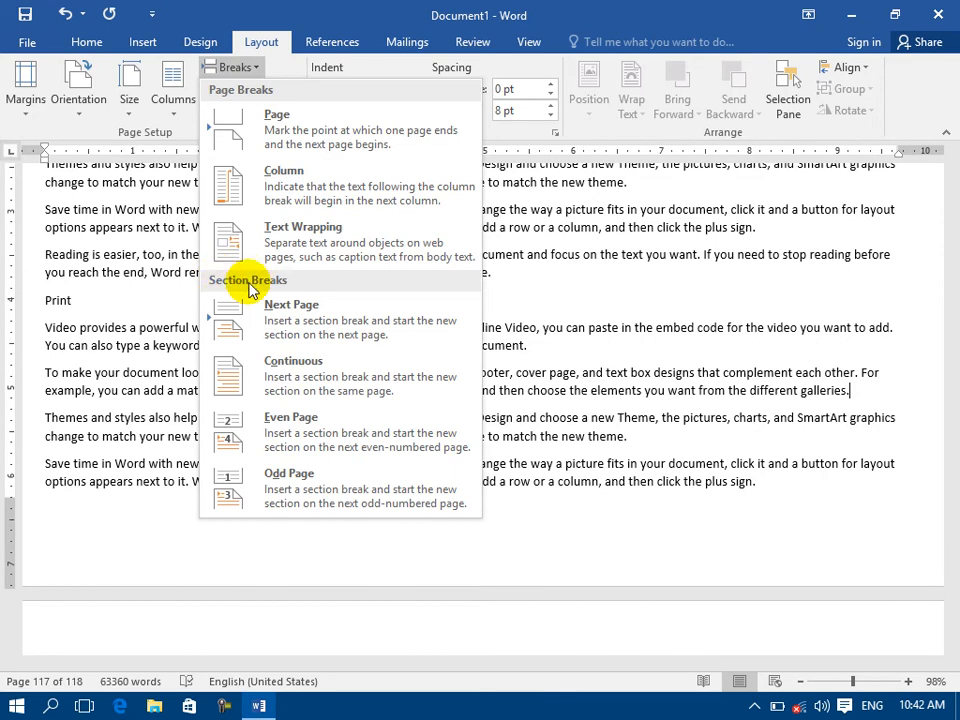
left_click(64, 184)
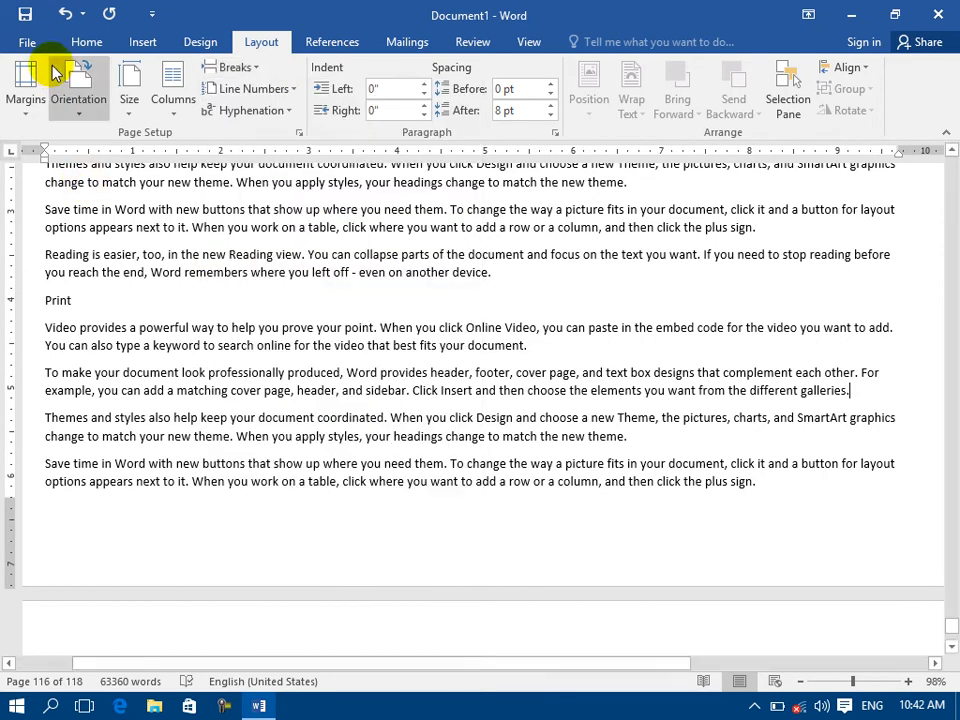
Step: Reopen Page Setup from the print settings and try setting it as default, declining the change to the NORMAL template
left_click(27, 42)
left_click(24, 262)
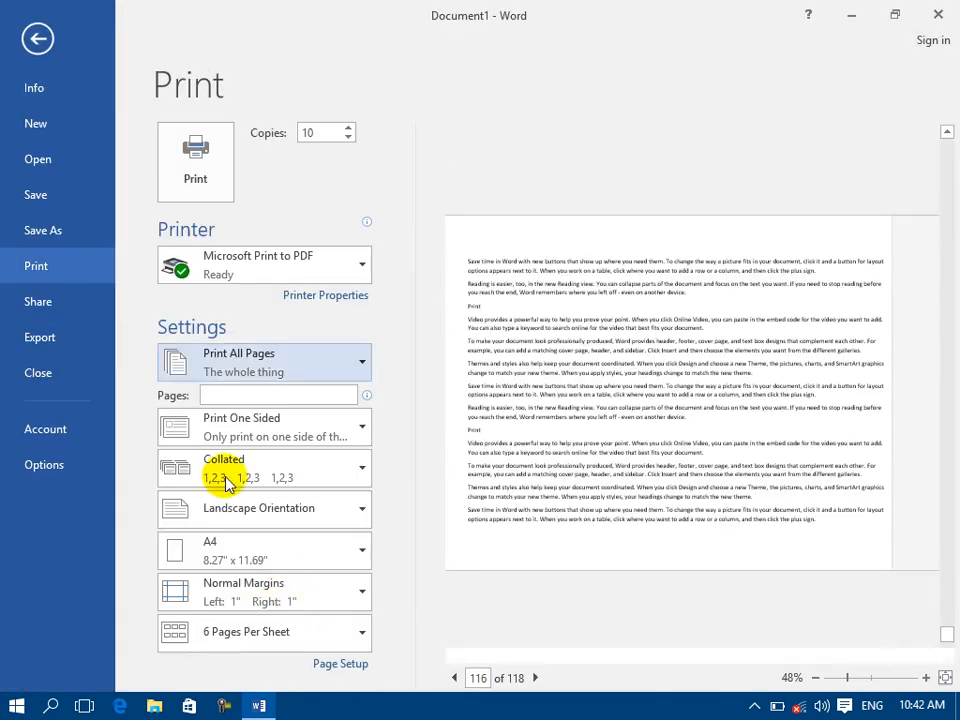
left_click(334, 664)
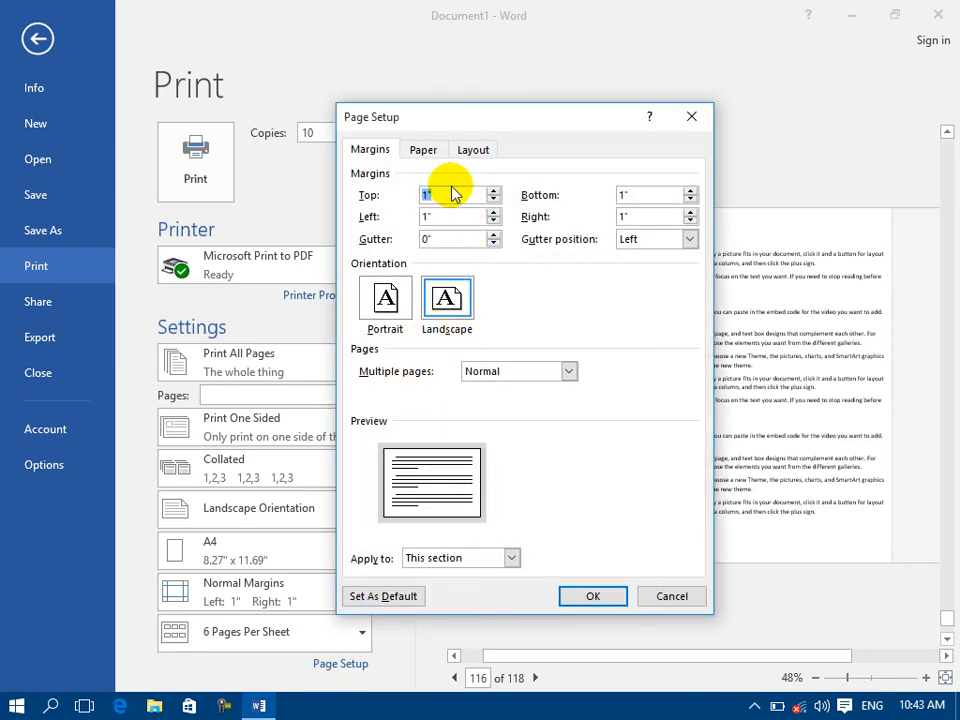
left_click(394, 596)
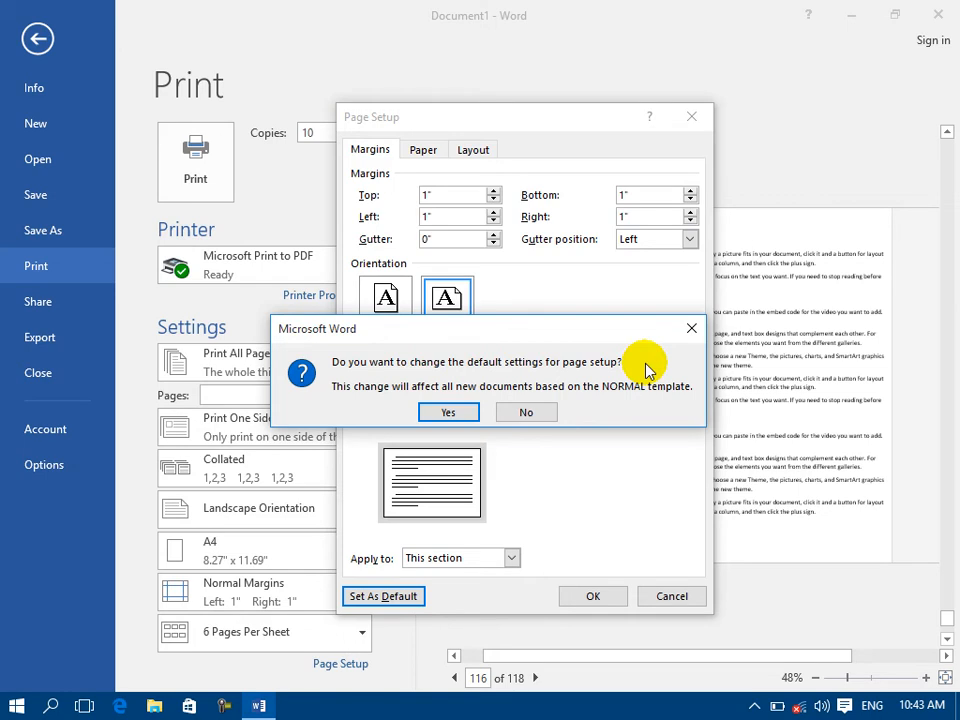
left_click(530, 414)
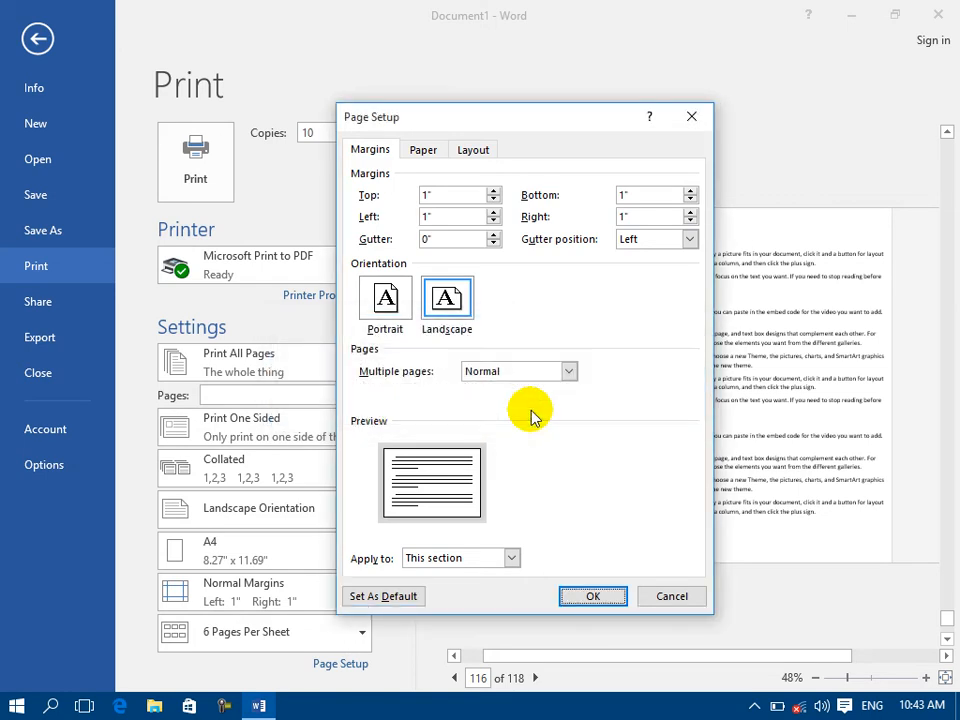
Step: Set this section's paper size to A3
left_click(423, 152)
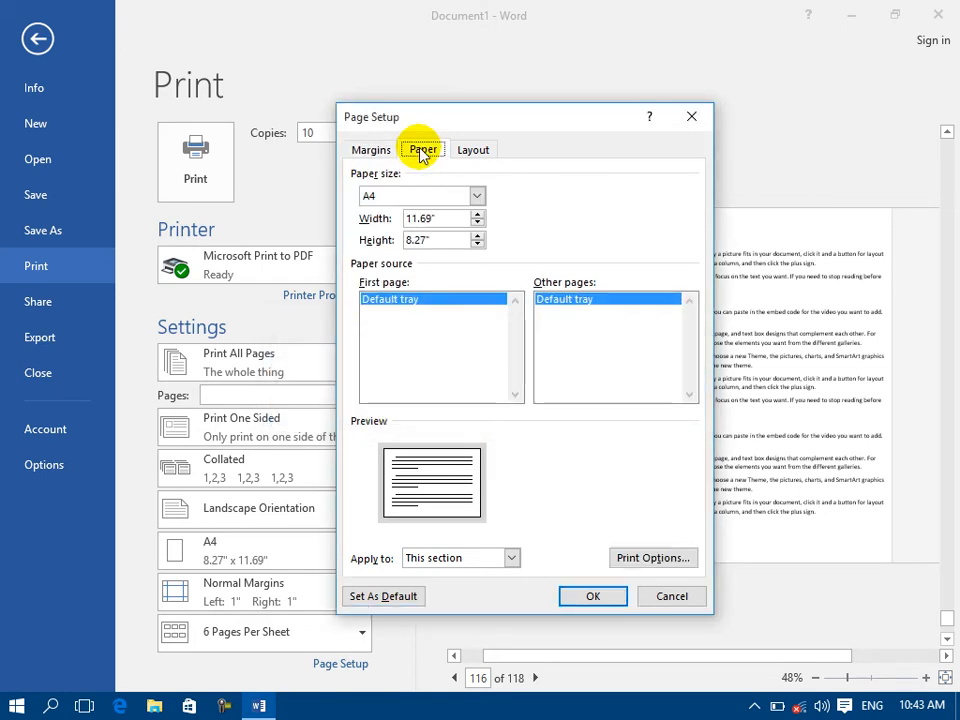
left_click(476, 195)
left_click(392, 250)
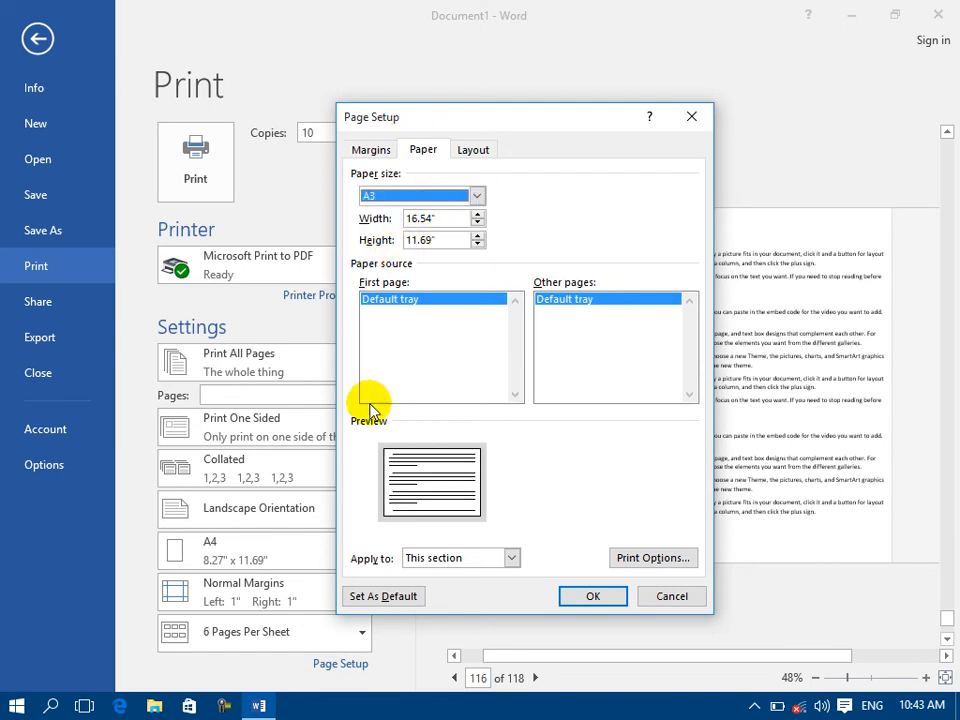
Step: Try other preset paper sizes for this section, including Statement and Executive
left_click(450, 200)
scroll(422, 240, "up", 1)
left_click(385, 225)
left_click(411, 192)
left_click(396, 249)
left_click(414, 199)
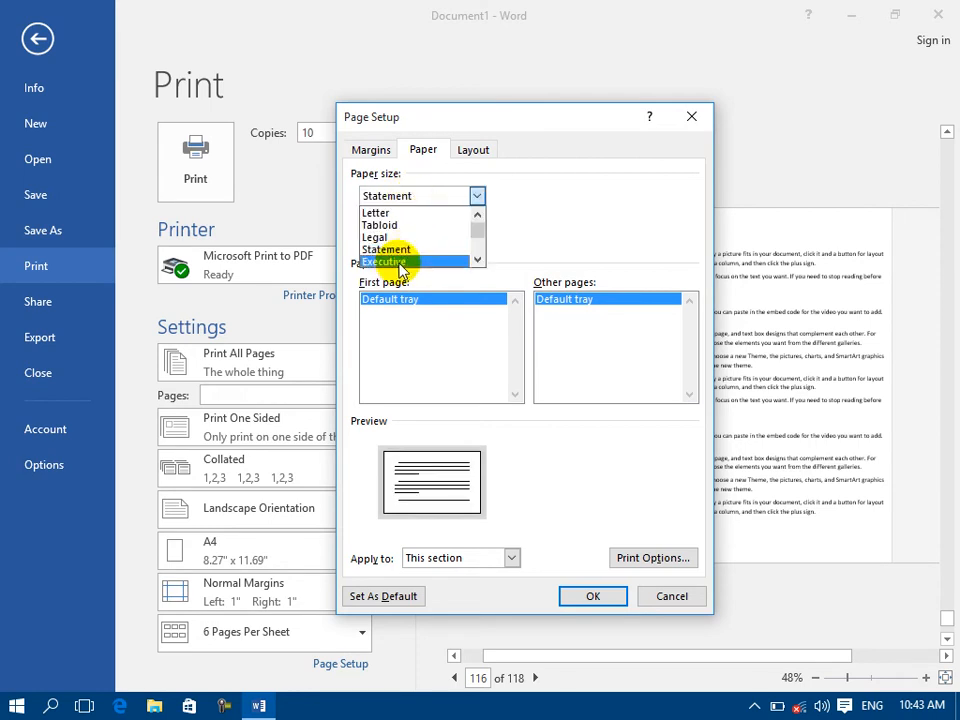
left_click(400, 262)
Step: Switch the section's paper size to Custom size and increase the width to 12.3"
left_click(426, 199)
scroll(430, 250, "down", 1)
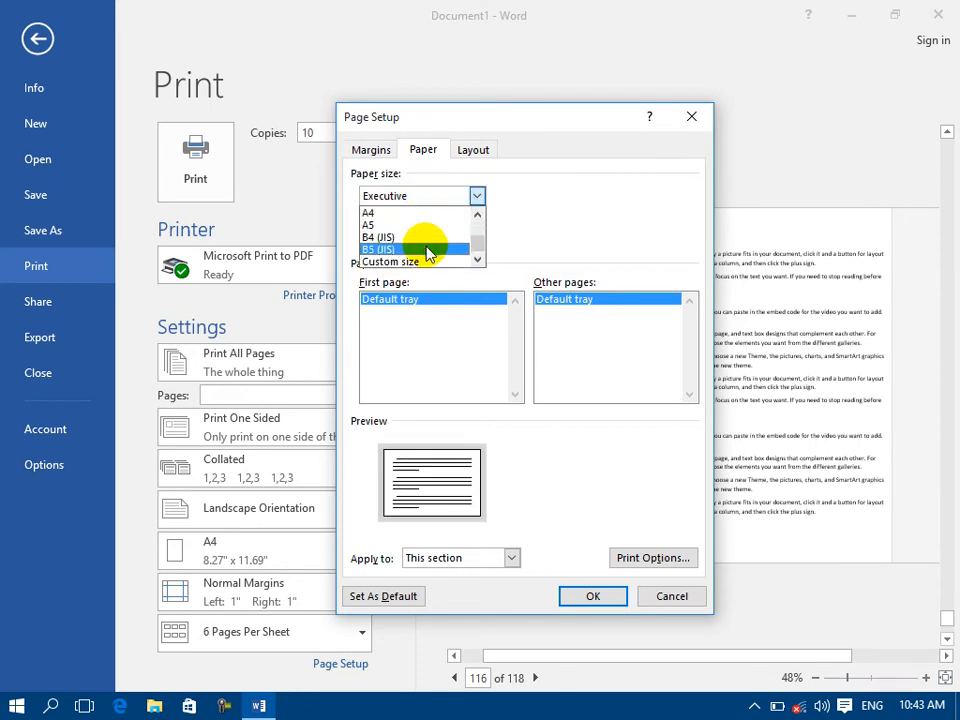
left_click(412, 261)
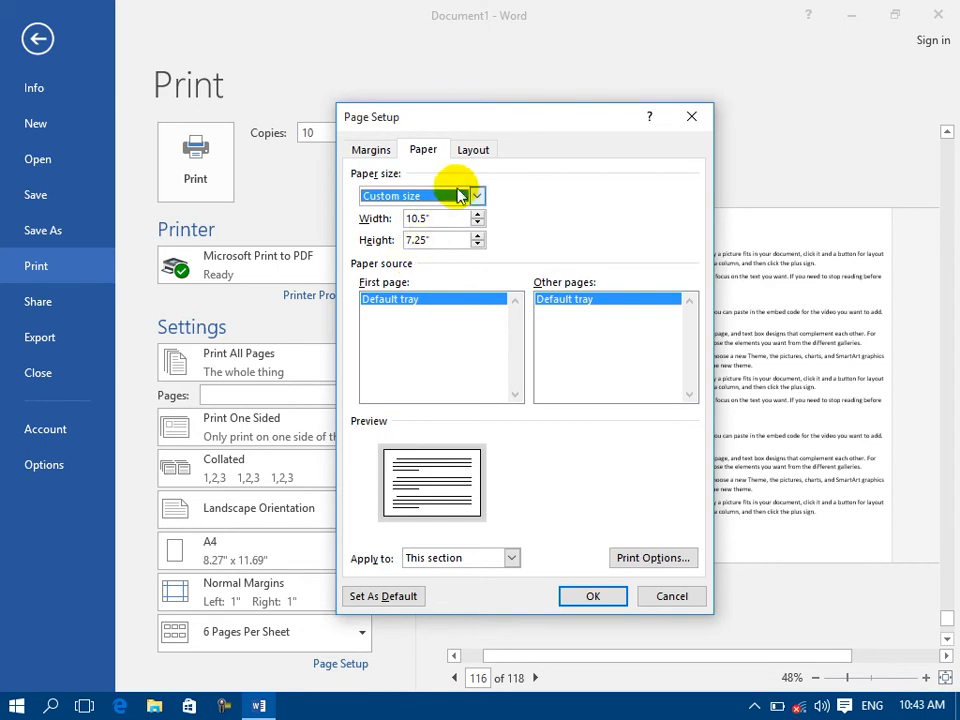
left_click(478, 214)
left_click(478, 214)
left_click(478, 214)
left_click(478, 214)
left_click(478, 214)
left_click(478, 214)
left_click(478, 214)
left_click(478, 214)
left_click(478, 214)
left_click(478, 214)
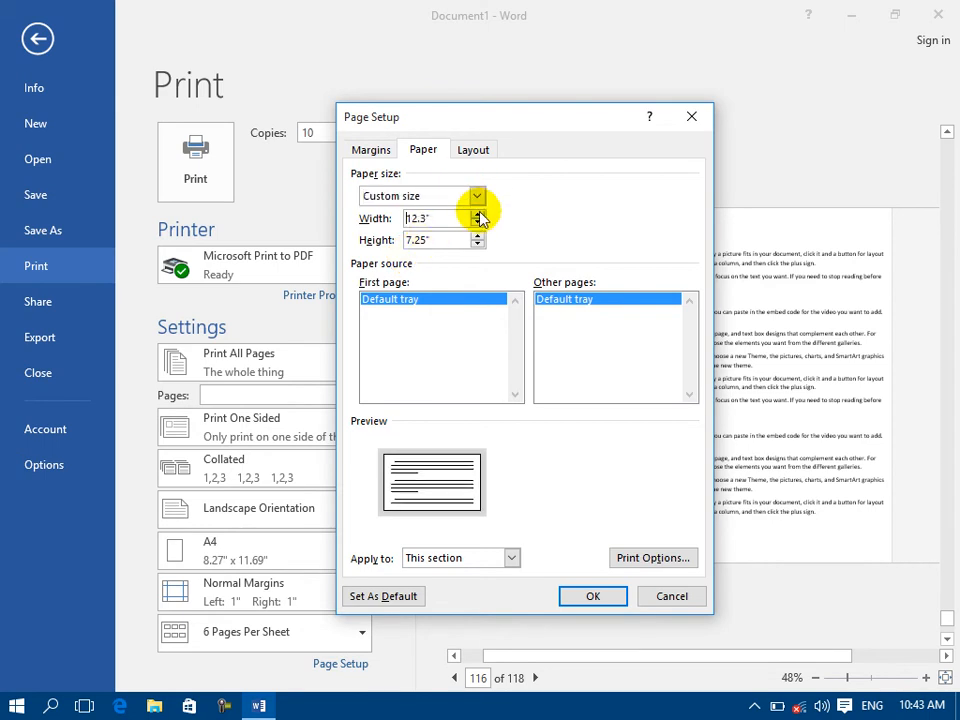
Step: Increase the custom paper height to 10.4"
left_click(478, 236)
left_click(478, 236)
left_click(478, 236)
left_click(478, 236)
left_click(478, 236)
left_click(478, 236)
left_click(478, 236)
left_click(478, 236)
left_click(478, 236)
left_click(478, 236)
left_click(478, 236)
left_click(478, 236)
left_click(478, 236)
left_click(478, 236)
left_click(478, 236)
left_click(478, 236)
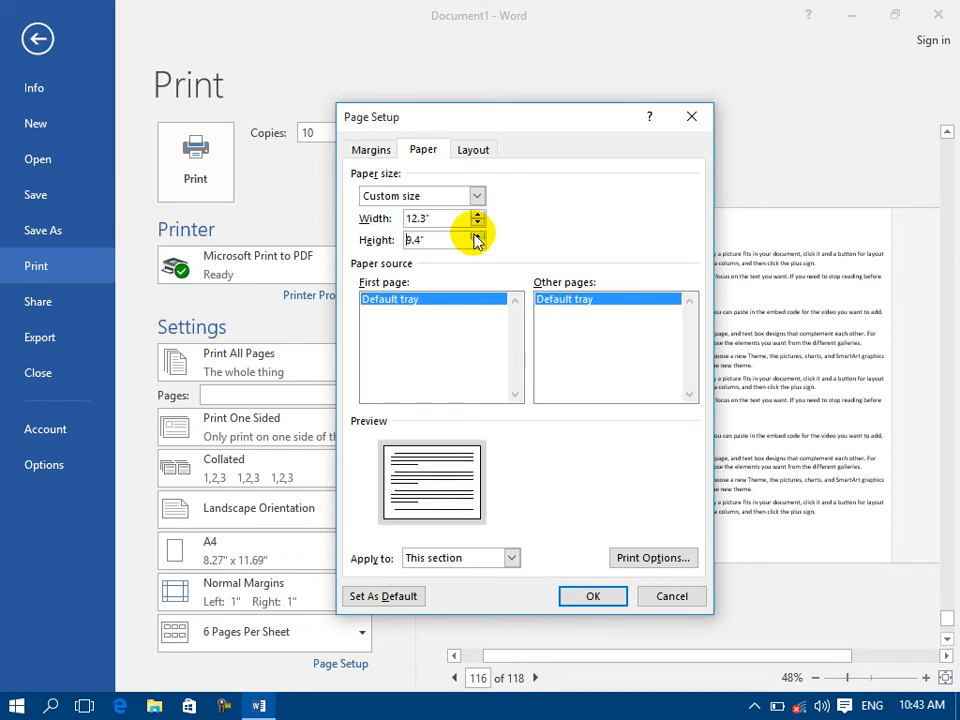
left_click(478, 236)
left_click(478, 236)
left_click(478, 236)
left_click(478, 236)
left_click(478, 236)
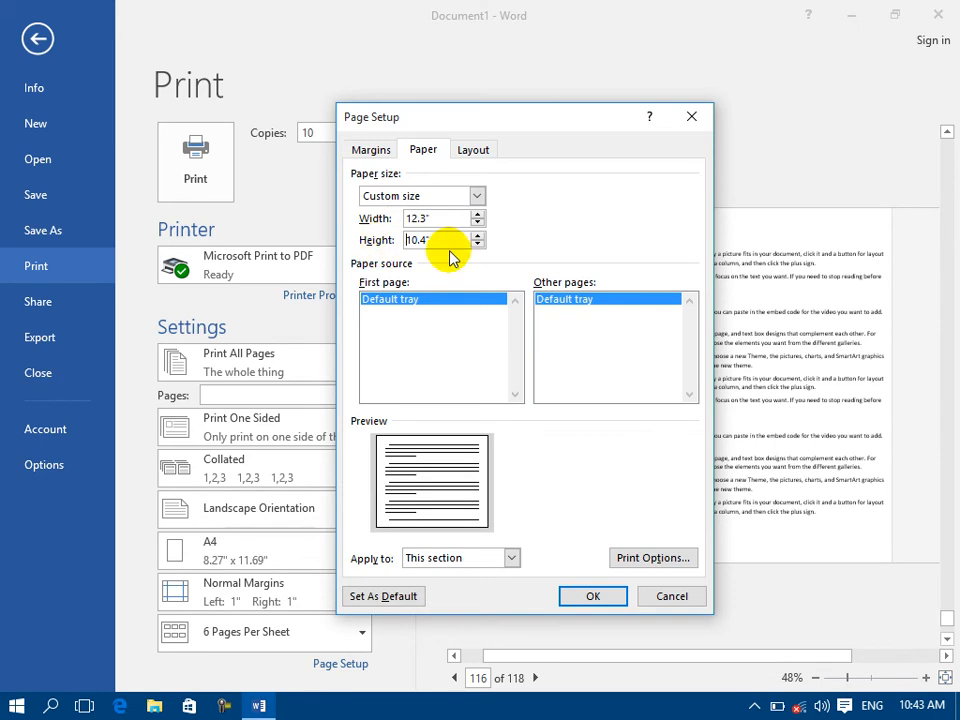
Step: Set the paper size to A4 and select the default tray as paper source for the first and other pages
left_click(476, 197)
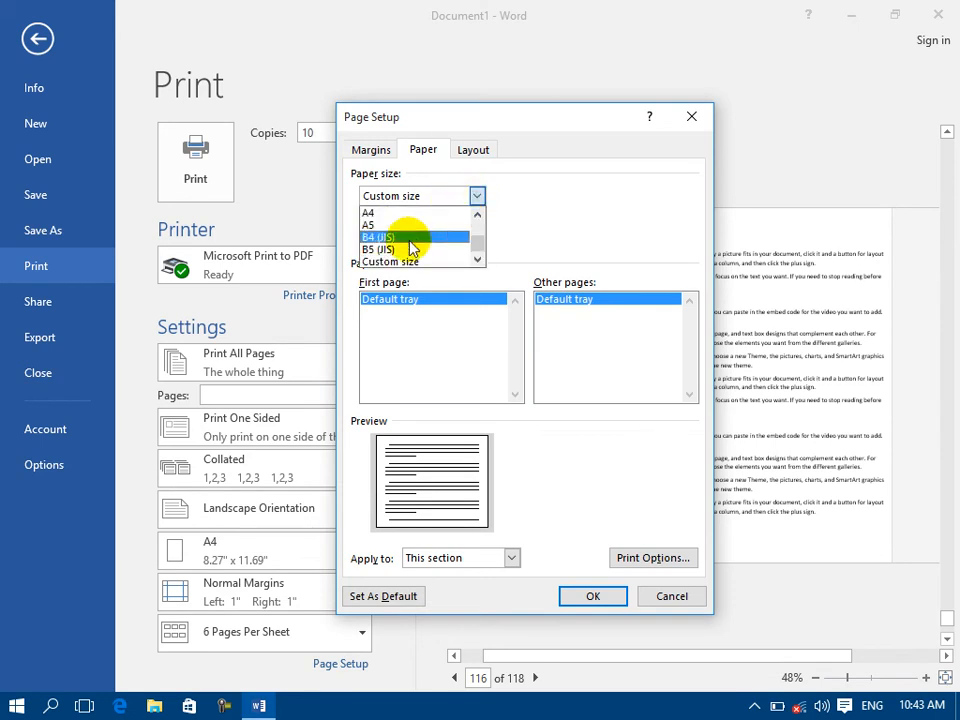
left_click(375, 207)
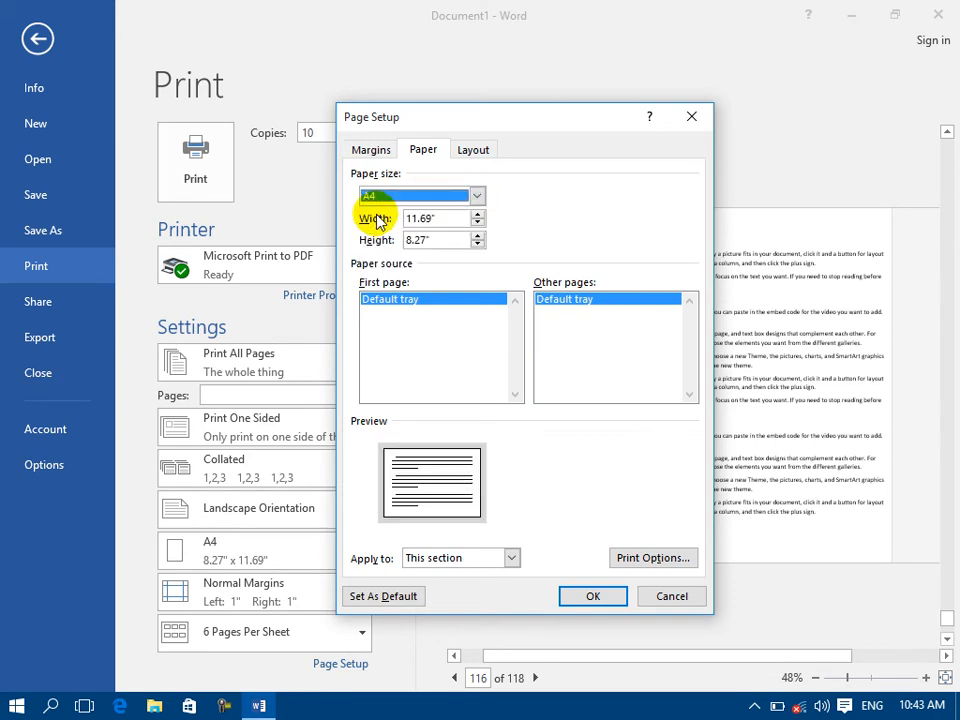
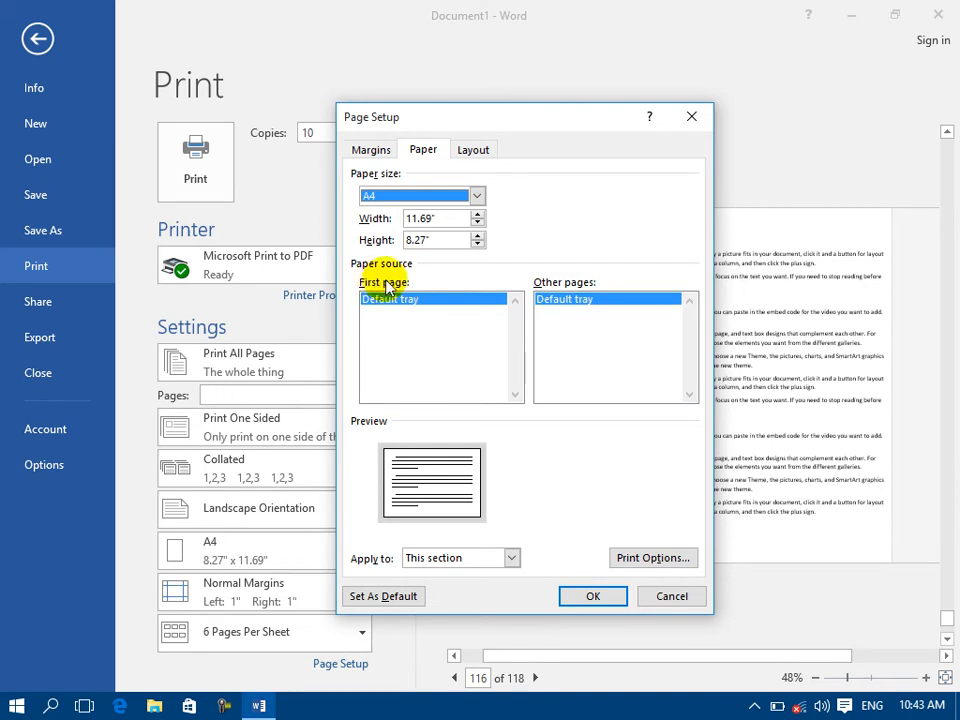
left_click(570, 306)
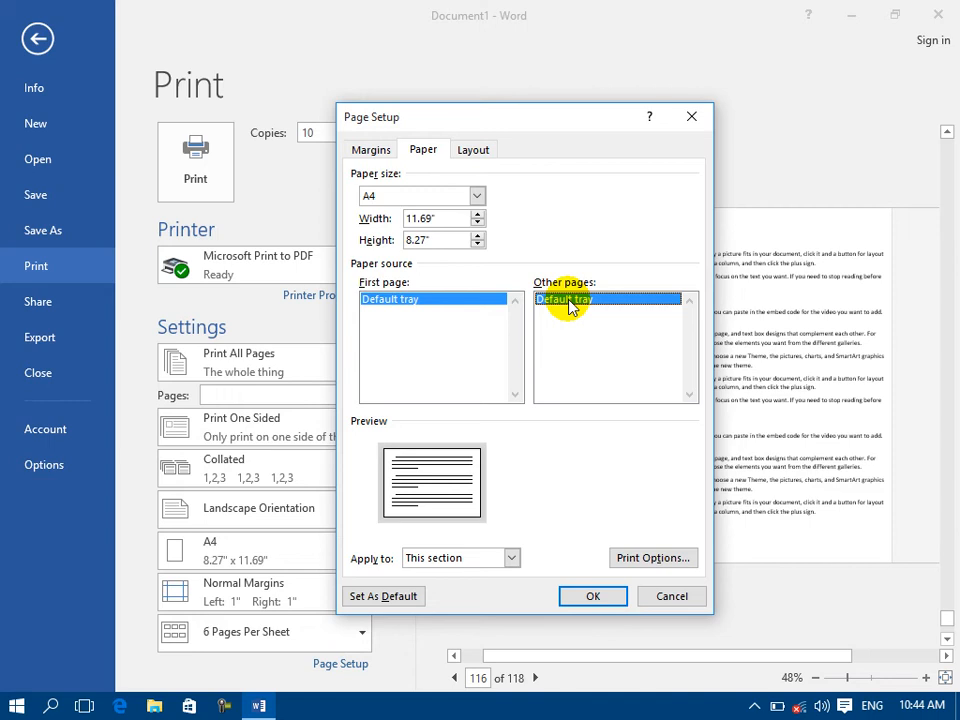
left_click(453, 308)
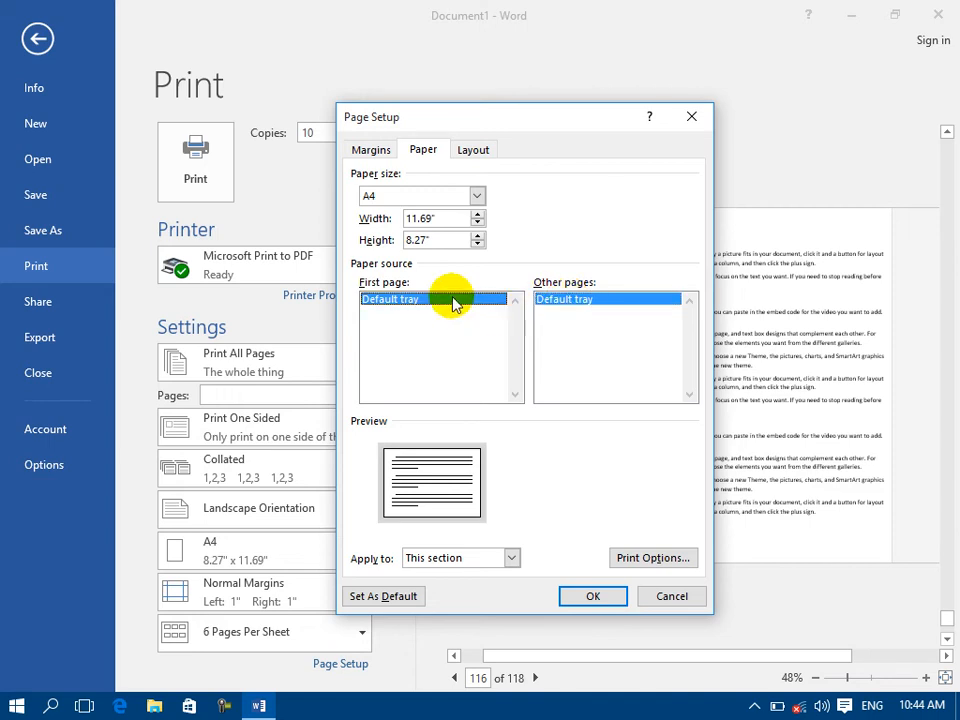
Step: Review Word's display and printing options, and check which parts of the document the paper settings can apply to
left_click(634, 560)
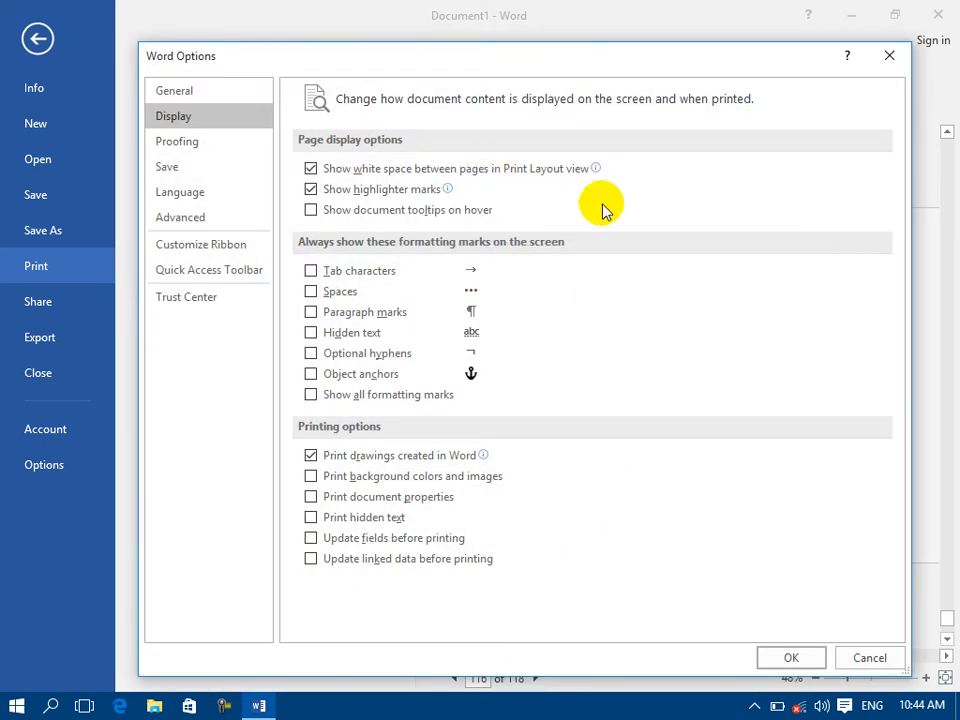
left_click(889, 55)
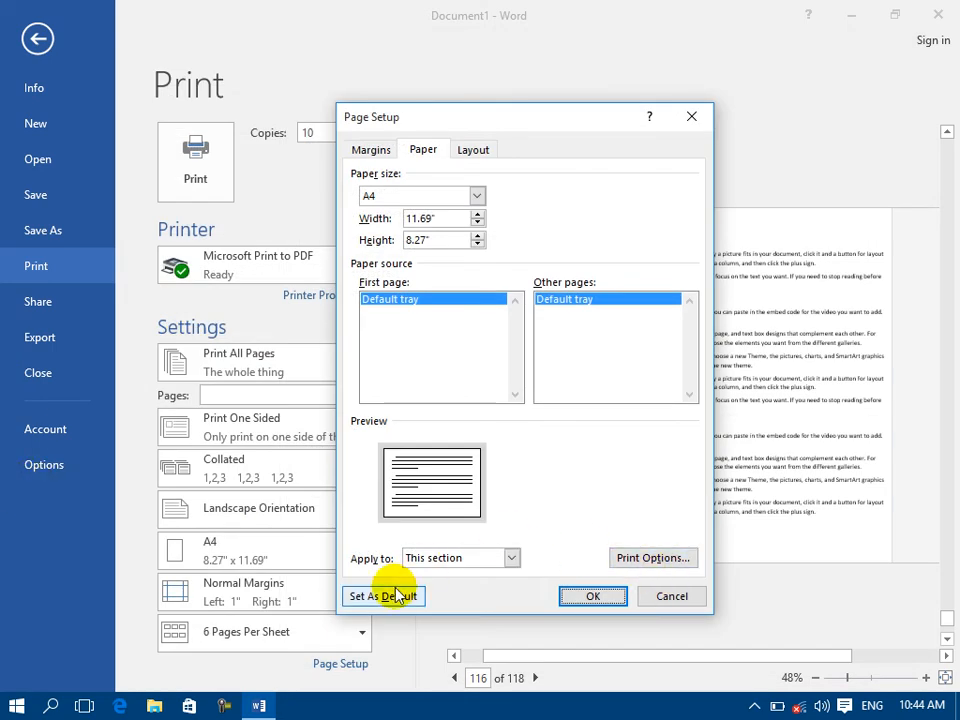
left_click(456, 560)
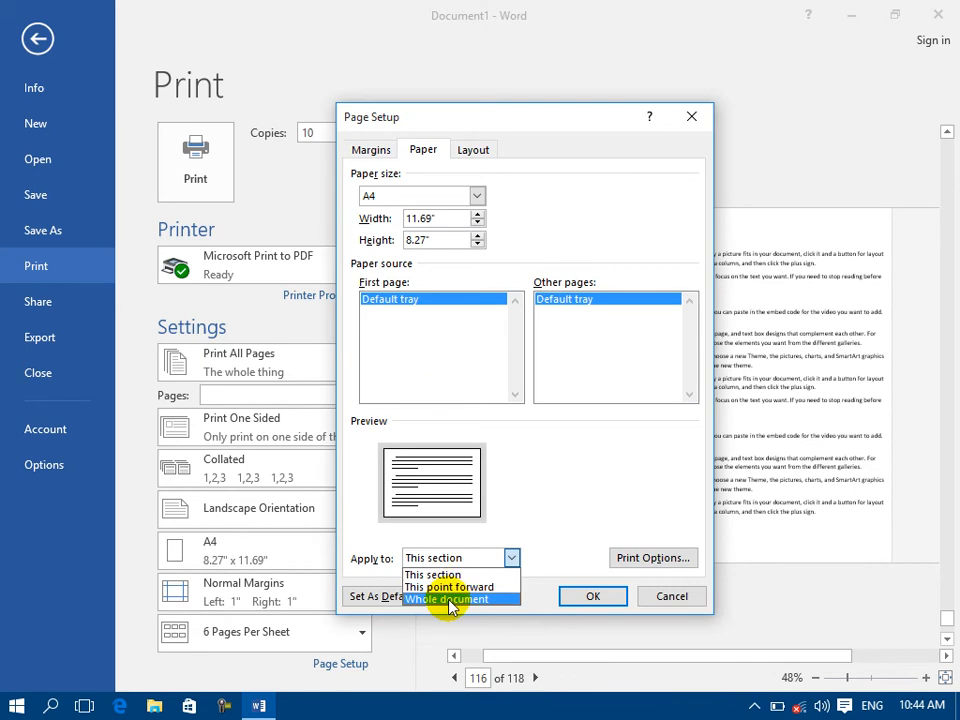
Step: Try the section start types Continuous, New column, New page and Even page in the layout settings, ending on Continuous
left_click(472, 150)
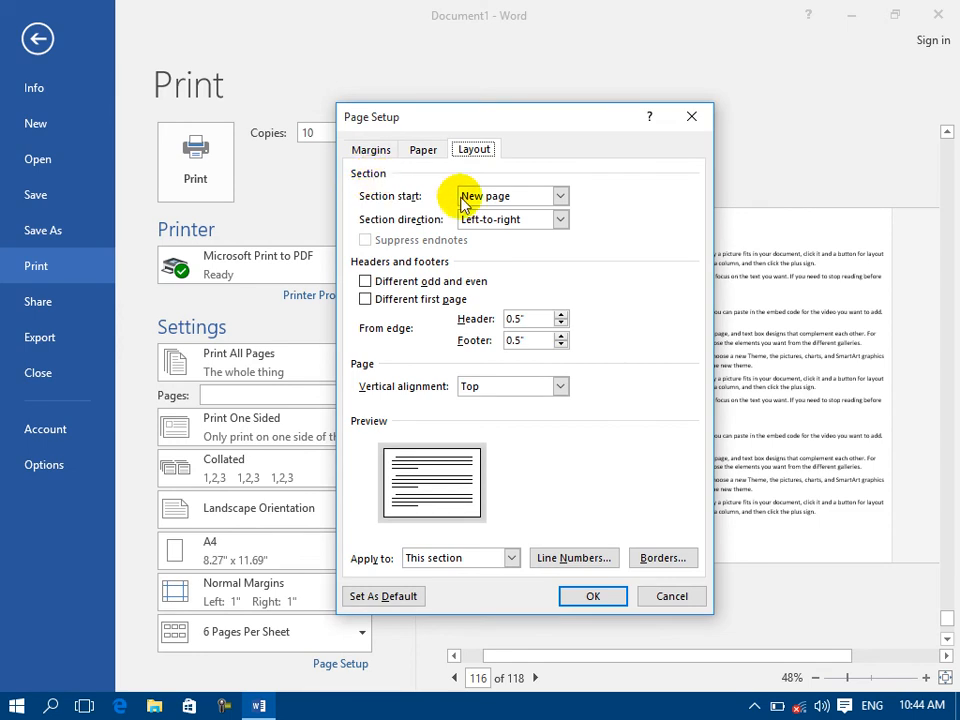
left_click(560, 196)
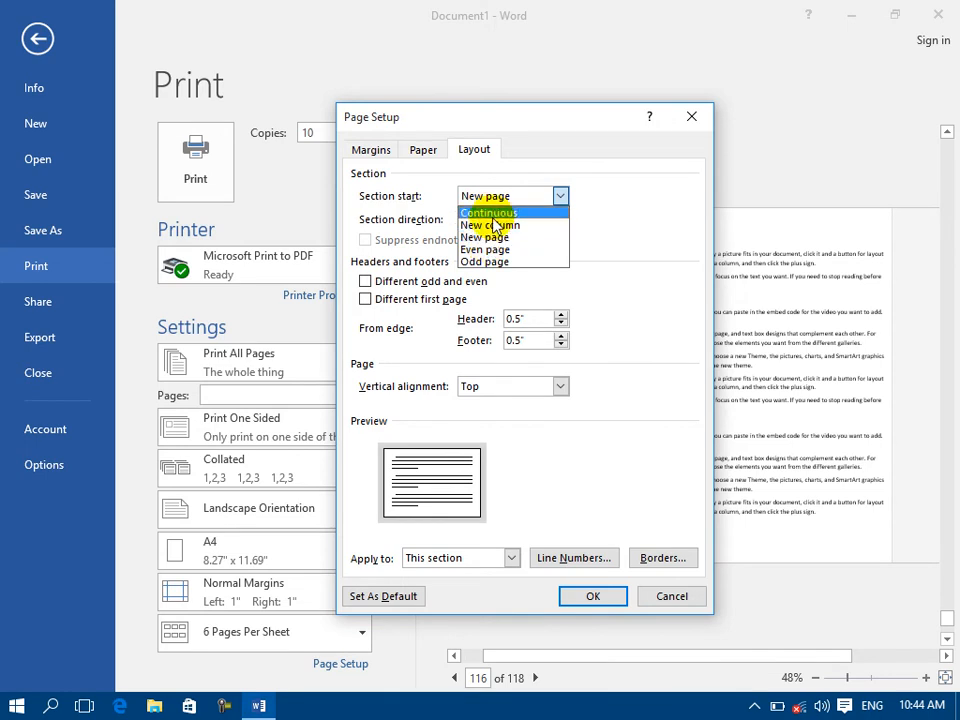
left_click(498, 214)
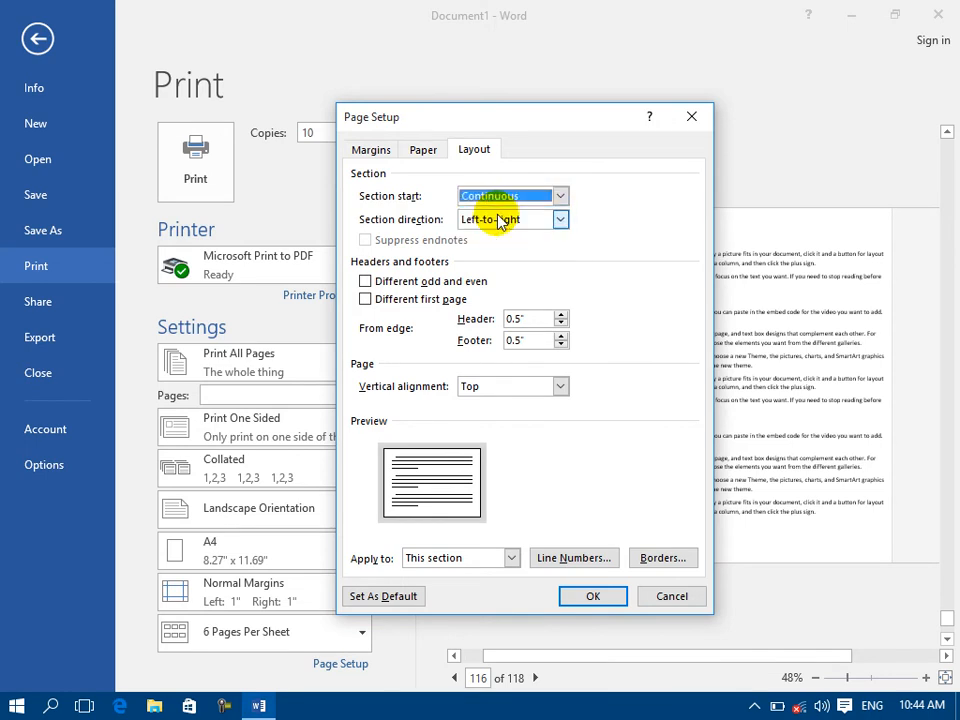
left_click(492, 200)
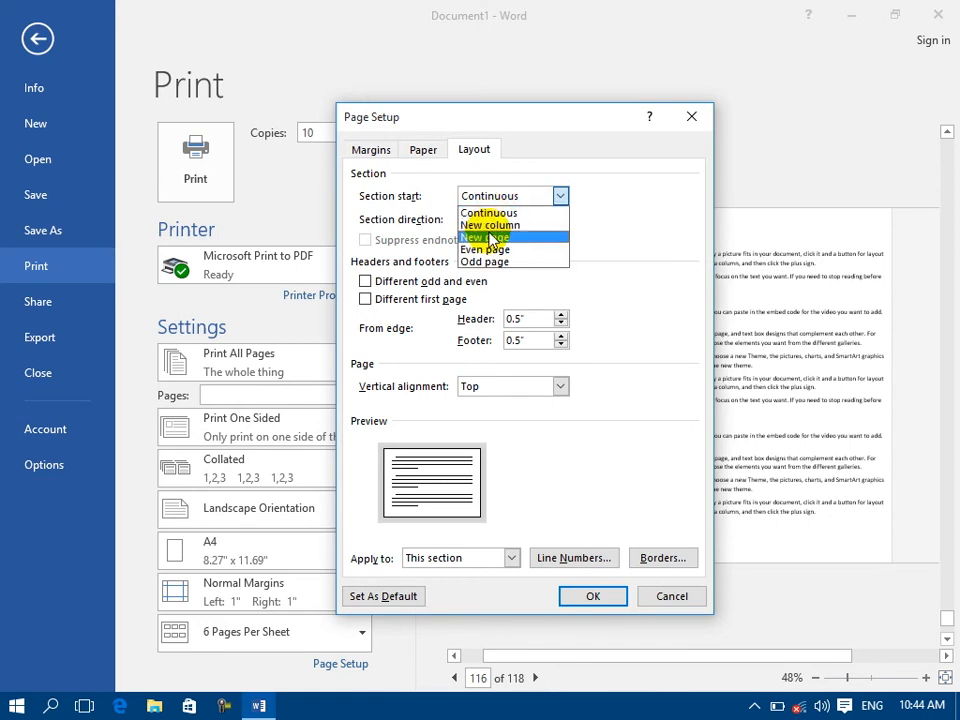
left_click(489, 226)
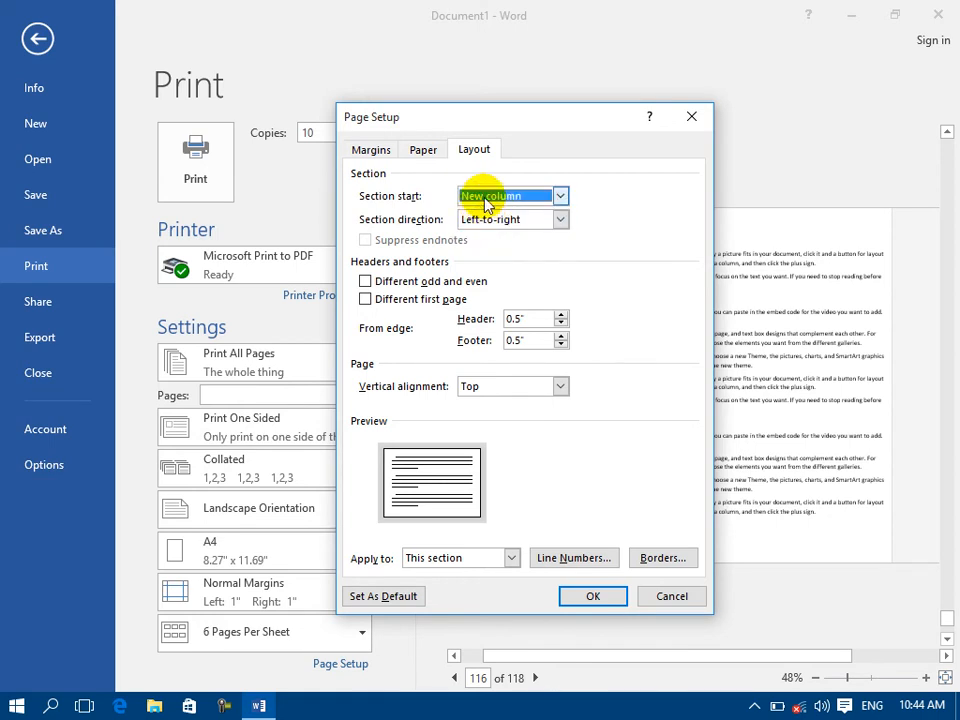
left_click(487, 200)
left_click(500, 238)
left_click(490, 194)
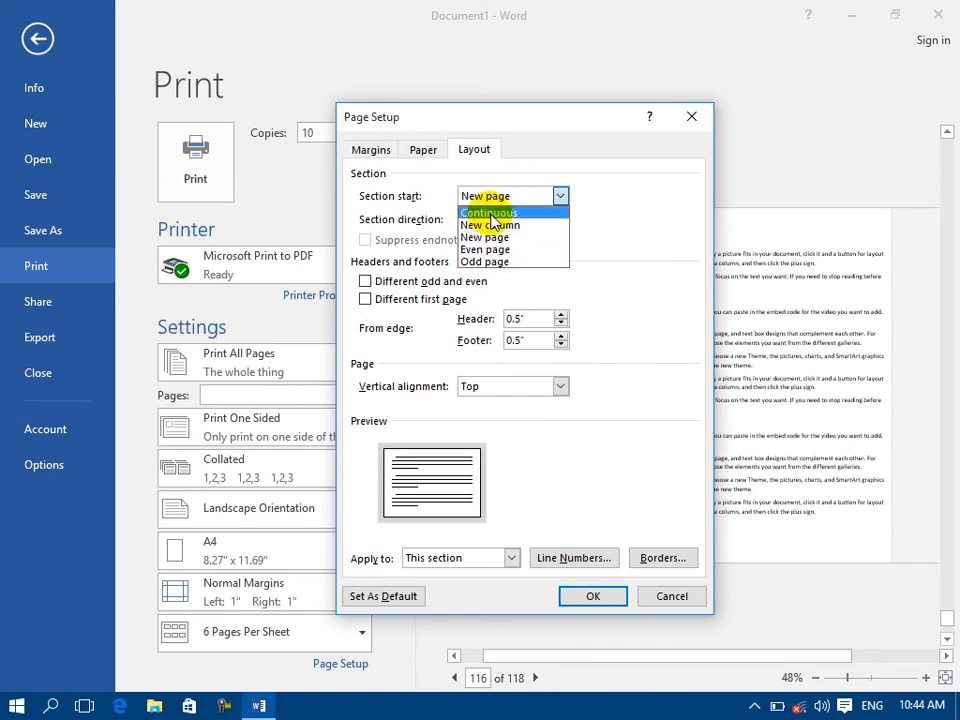
left_click(489, 249)
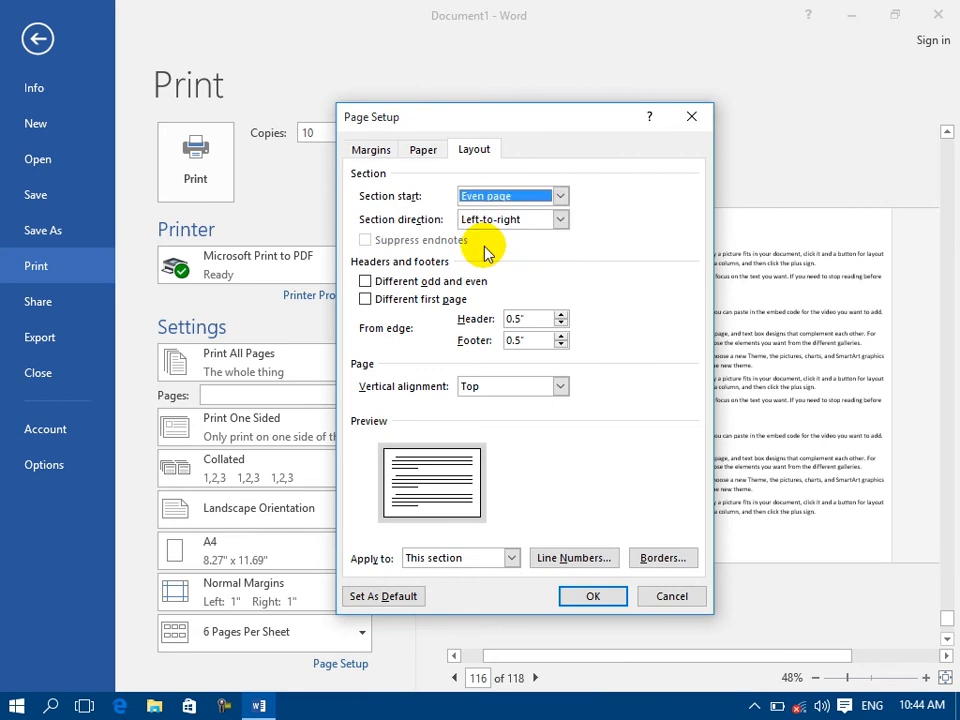
left_click(498, 194)
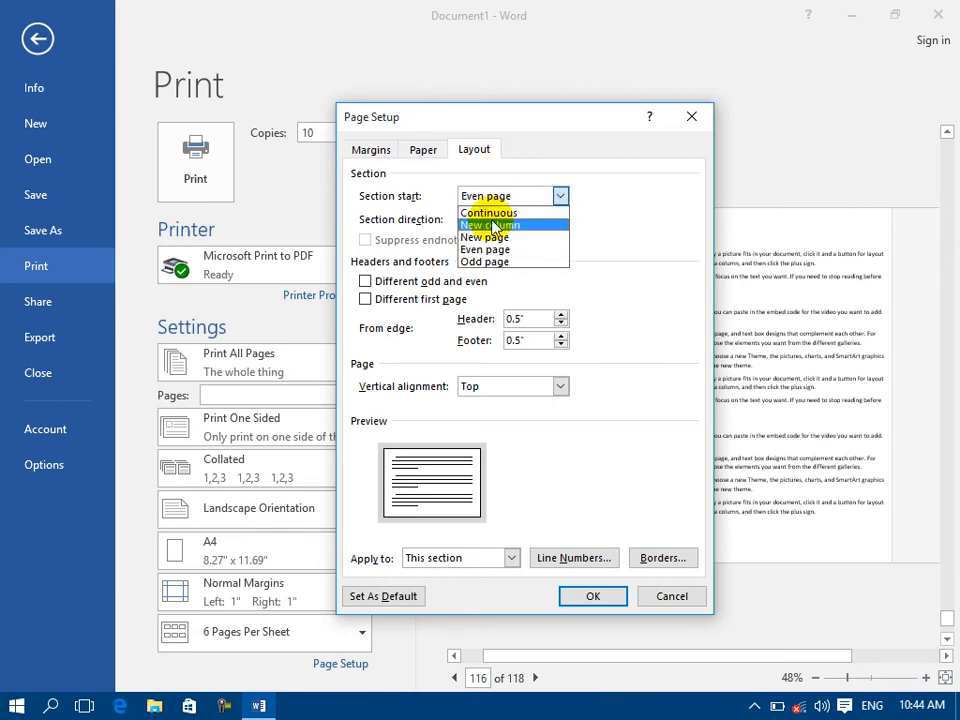
left_click(490, 213)
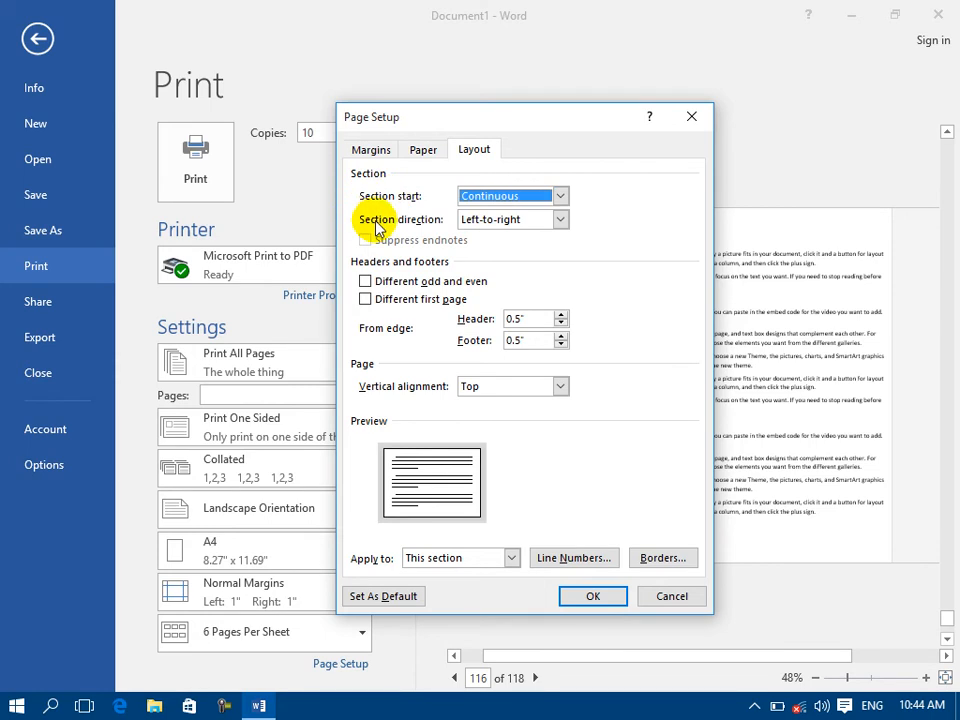
Step: View the section direction choices, then discard the Page Setup changes and return to the document
left_click(468, 221)
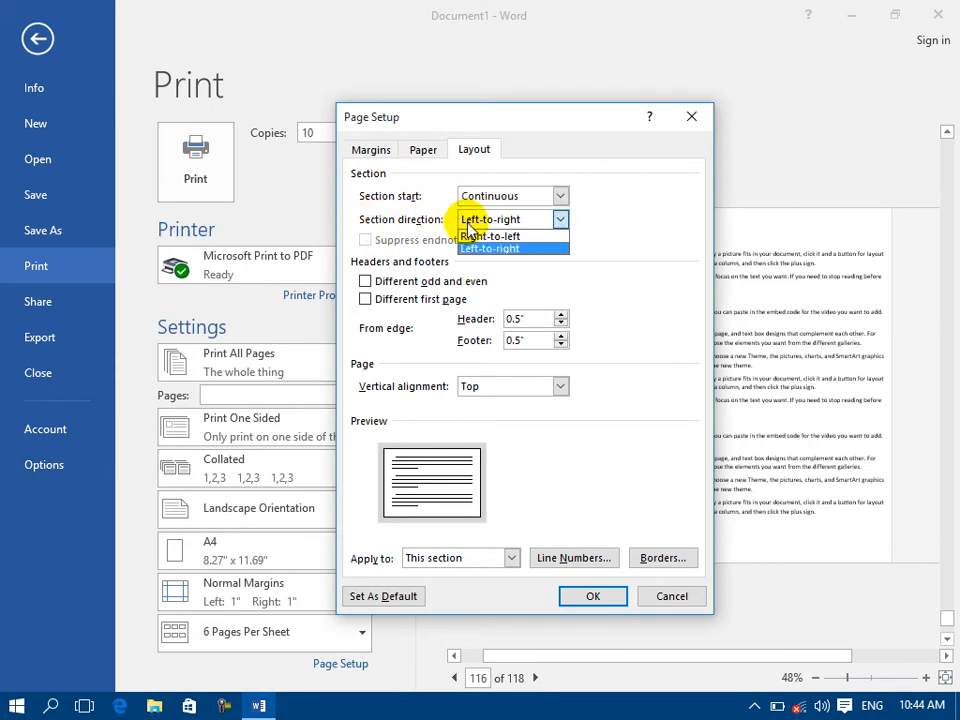
left_click(37, 50)
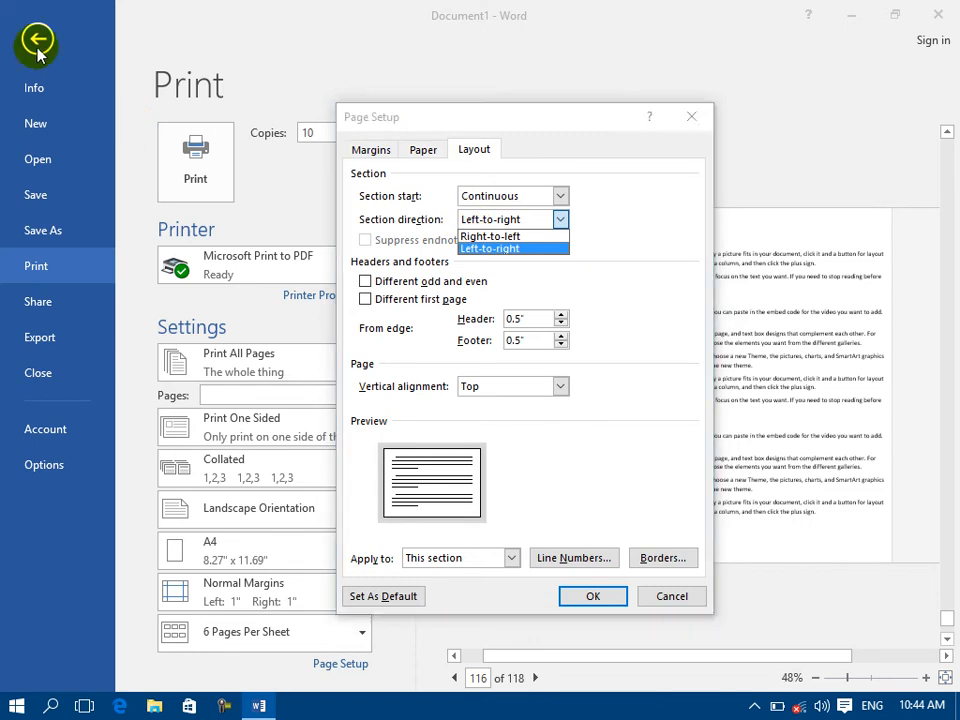
left_click(668, 600)
left_click(668, 600)
left_click(37, 36)
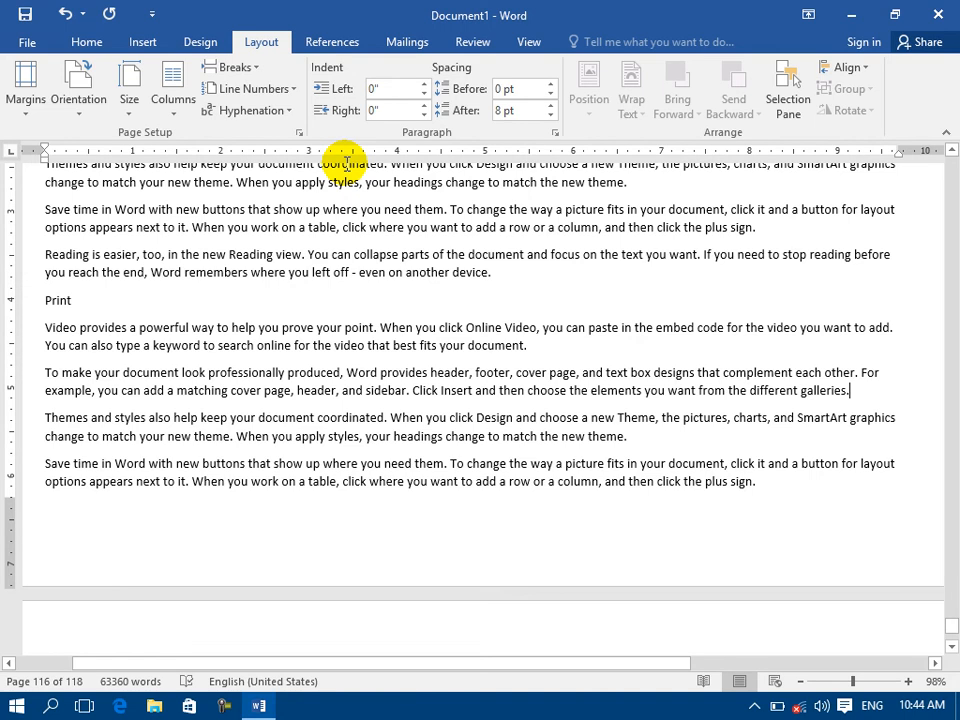
Step: Try switching the current paragraph's text direction between right-to-left and left-to-right, ending on left-to-right
left_click(92, 44)
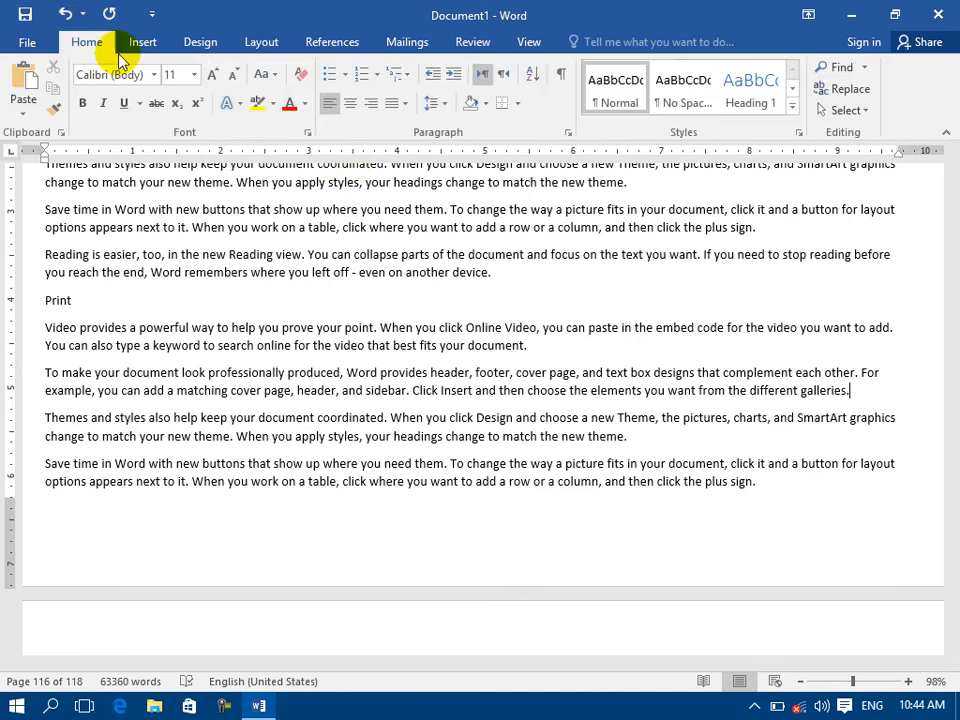
left_click(503, 79)
left_click(482, 78)
left_click(497, 80)
left_click(484, 80)
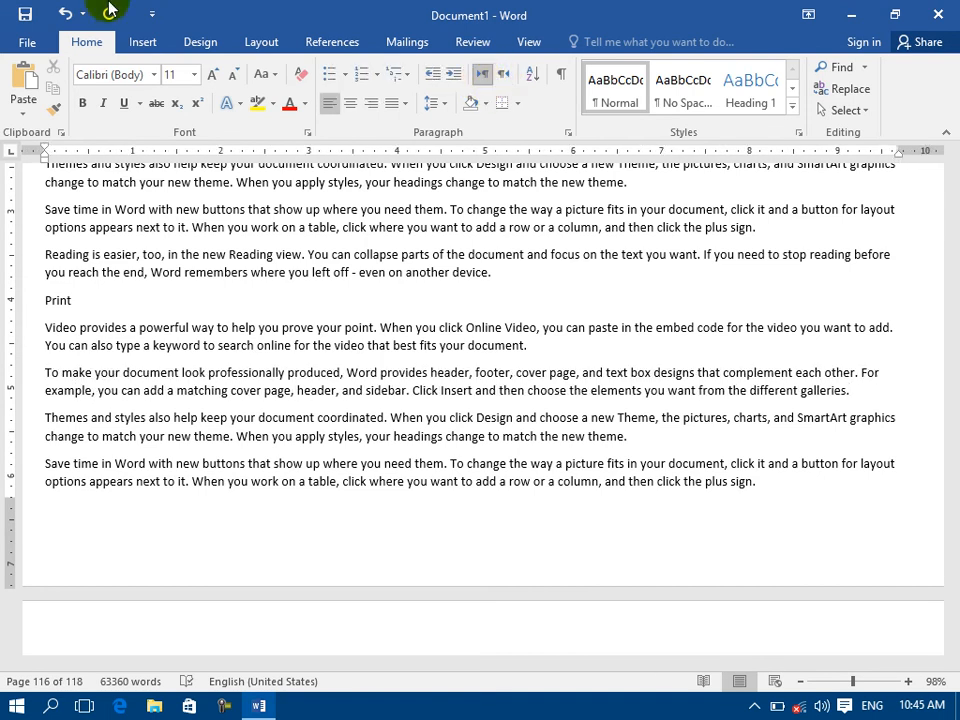
Step: Reopen Page Setup from the print settings, review the section direction and header options, and return to the document without changes
left_click(26, 42)
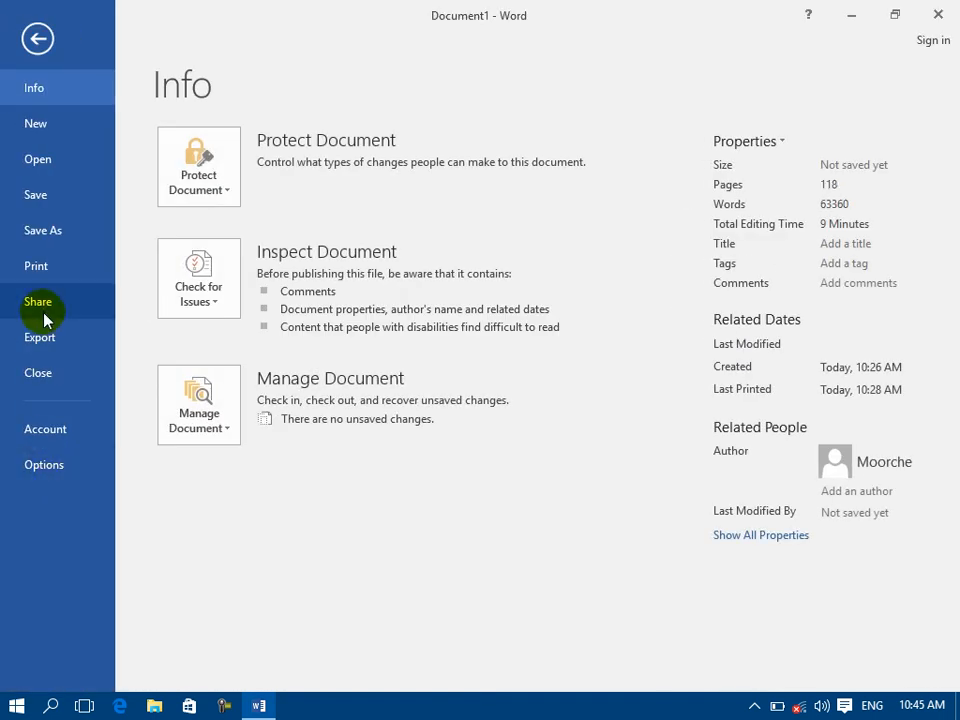
left_click(40, 269)
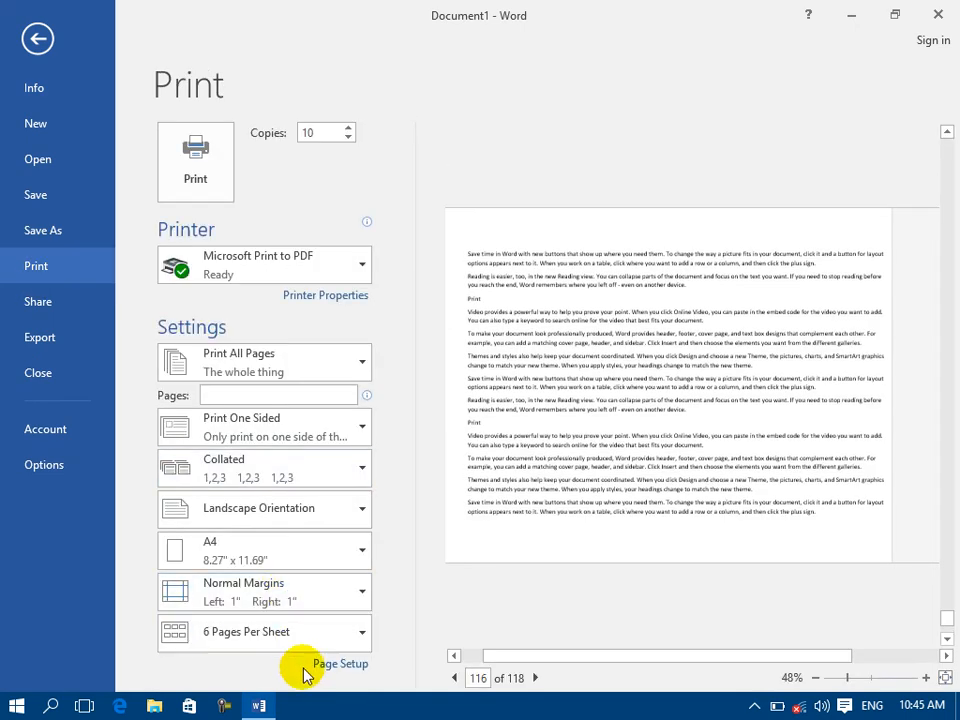
left_click(330, 665)
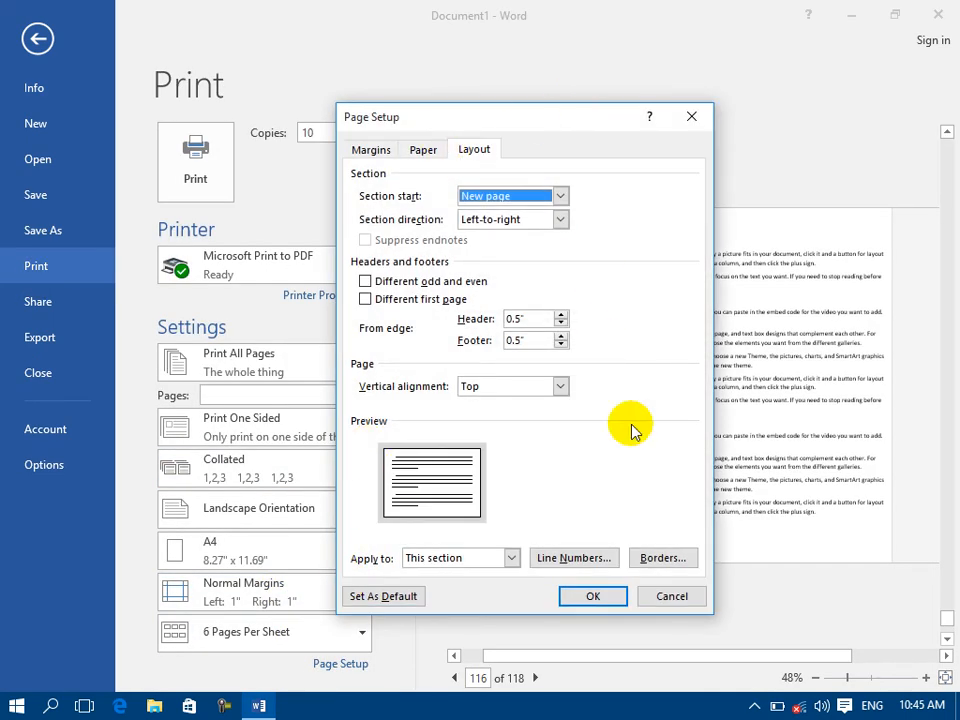
left_click(499, 228)
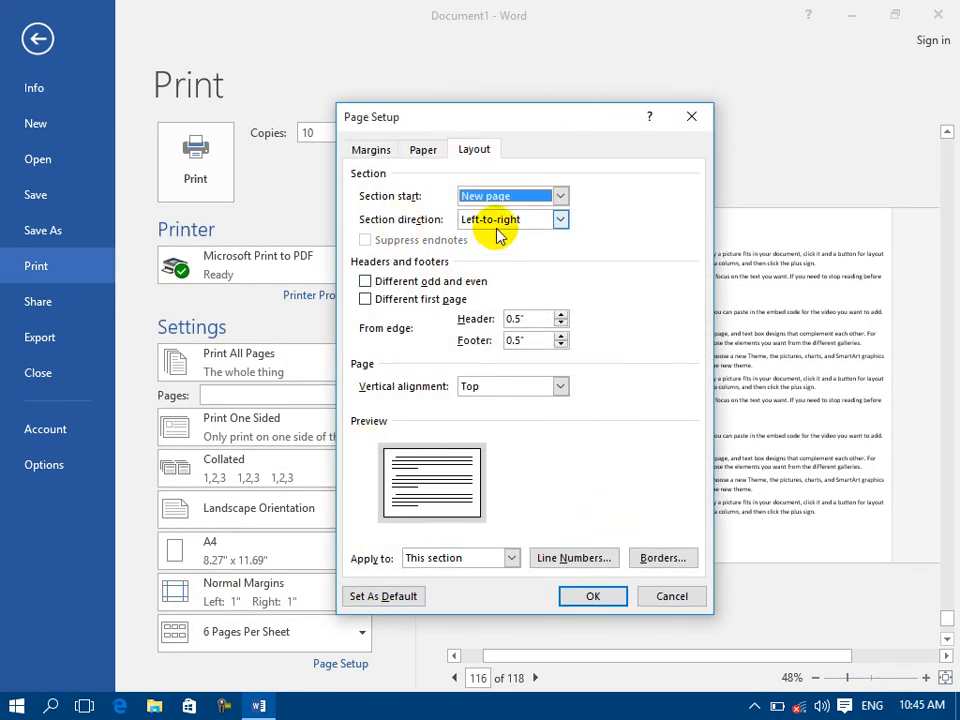
left_click(488, 221)
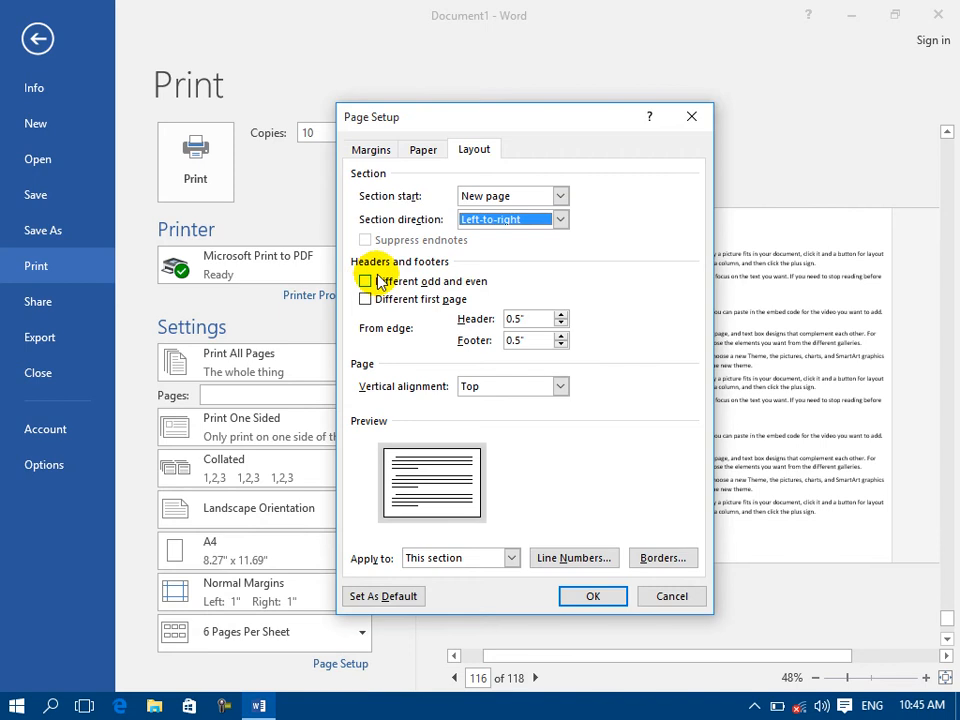
left_click(660, 594)
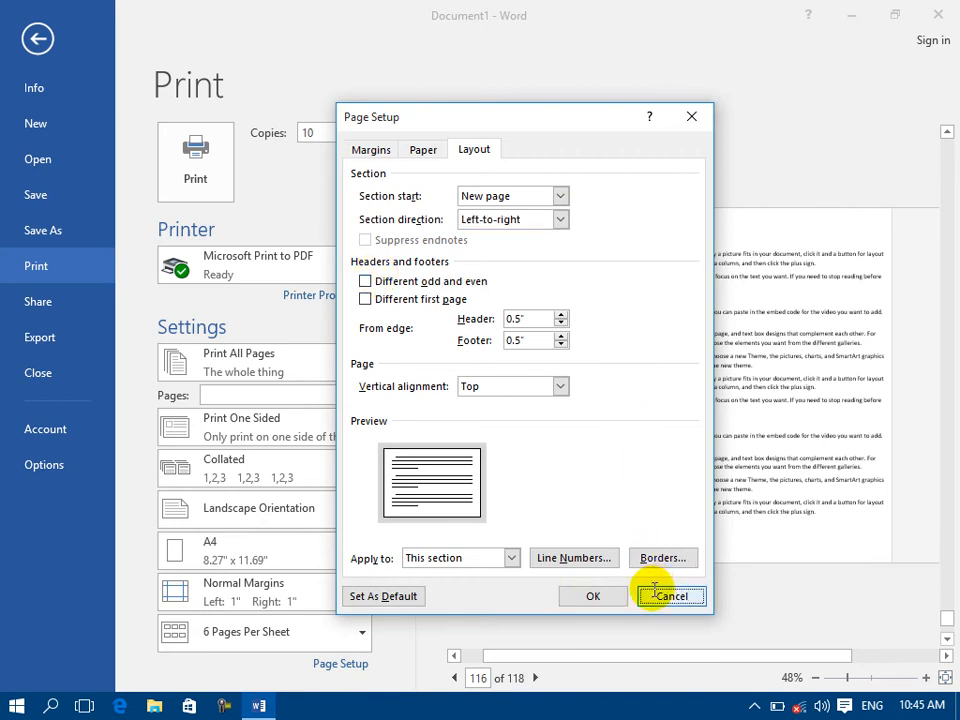
left_click(38, 39)
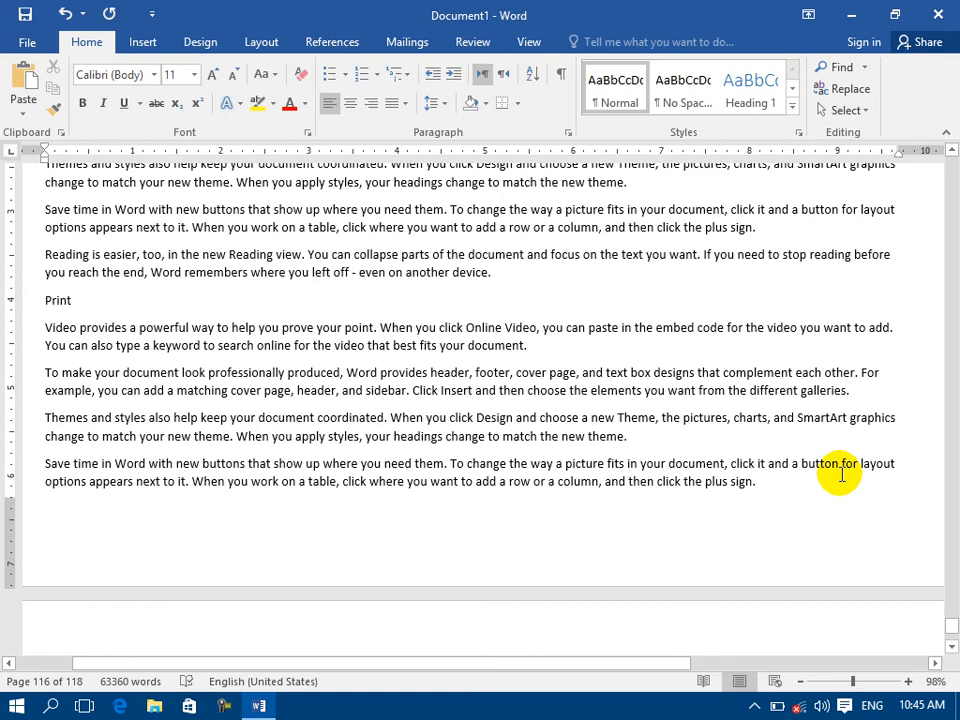
Step: Look through the final pages of the document, then return to the first page
key("Down")
key("Down")
key("Down")
key("Down")
key("Down")
key("Down")
key("Down")
key("Down")
key("Down")
key("Down")
key("Down")
key("Down")
key("Down")
key("Down")
key("Down")
key("Down")
key("Down")
key("Down")
key("Down")
key("Down")
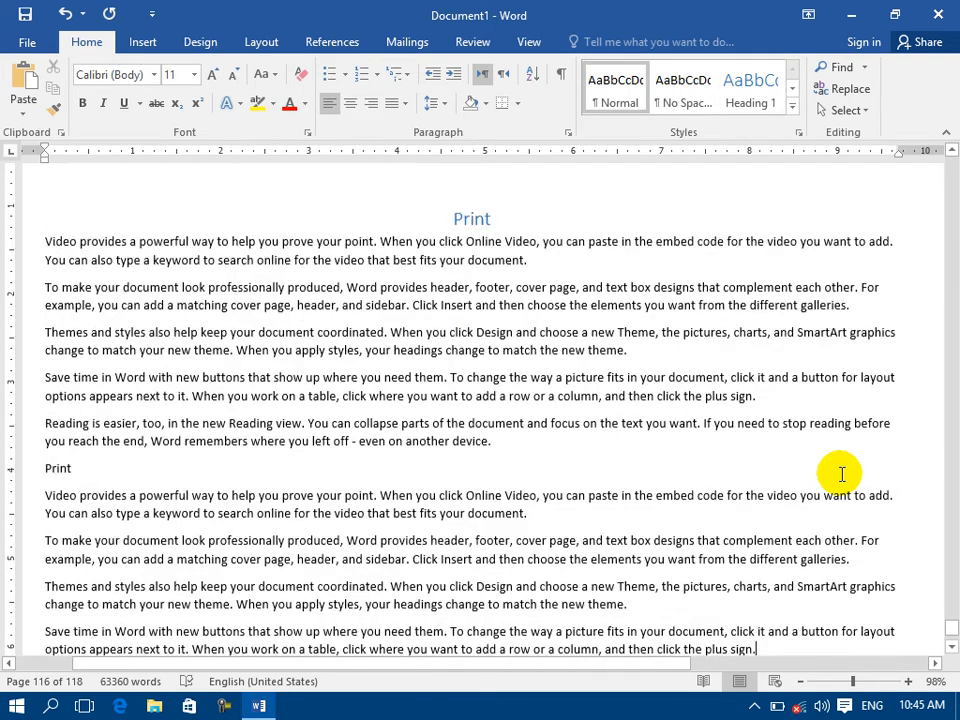
type("Print Video provides a powerful way to help you prove your point. When you click Online Video, you can paste in the embed code for the video you want to add. You can also type a keyword to search online for the video that best fits your document. To make your document look professionally produced, Word provides header, footer, cover page, and text box designs that complement each other. For example, you can add a matching cover page, header, and sidebar. Click Insert and then choose the elements you want from the different galleries. Themes and styles also help keep your document coordinated. When you click Design and choose a new Theme, the pictures, charts, and SmartArt graphics change to match your new theme. When you apply styles, your headings change to match the new theme. Save time in Word with new buttons that show up where you need them. To change the way a picture fits in your document, click it and a button for layout options appears next to it. When you work on a table, click where you want to add a row or a column, and then click the plus sign.")
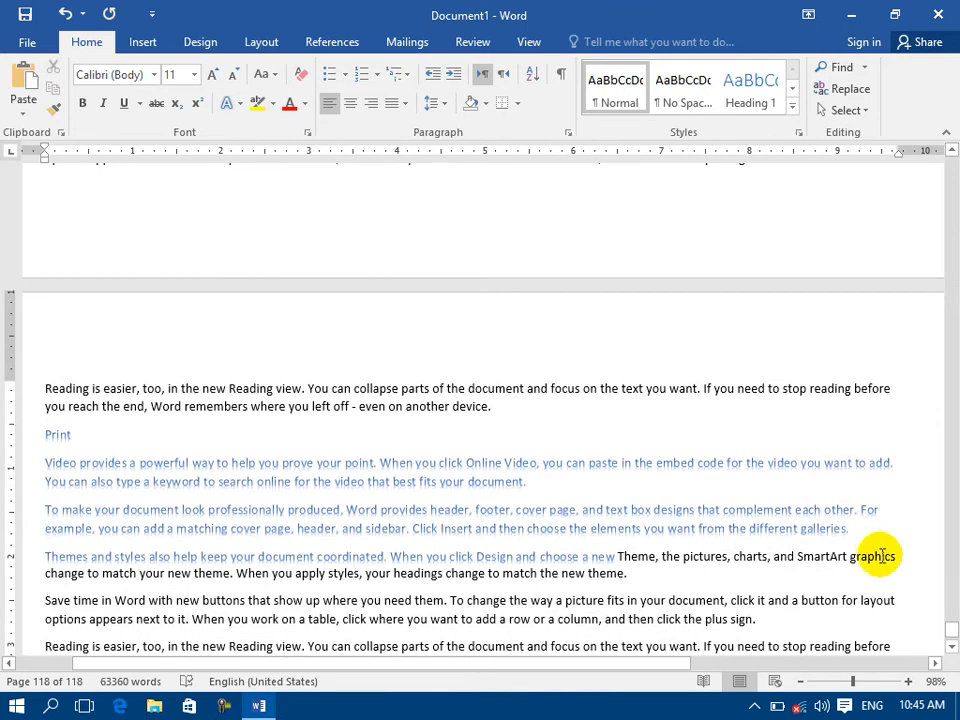
left_click_drag(943, 632, 938, 86)
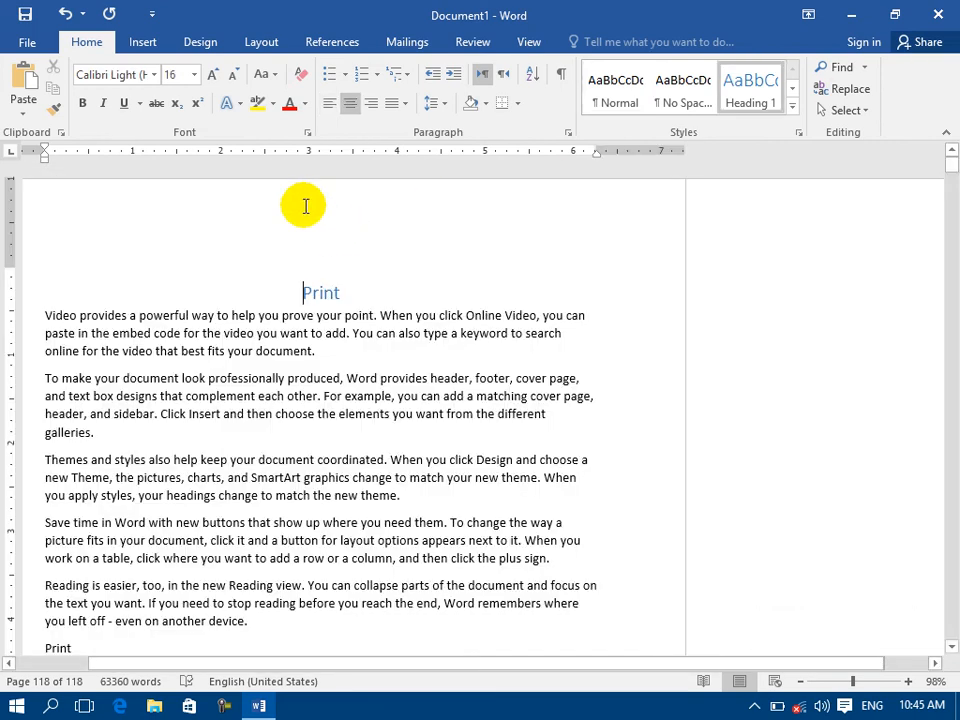
Step: Open the first section's header and set the header and footer distances to 1.1", then move the header to 0.97" from the edge
double_click(304, 204)
left_click_drag(596, 664, 458, 657)
scroll(124, 261, "down", 12)
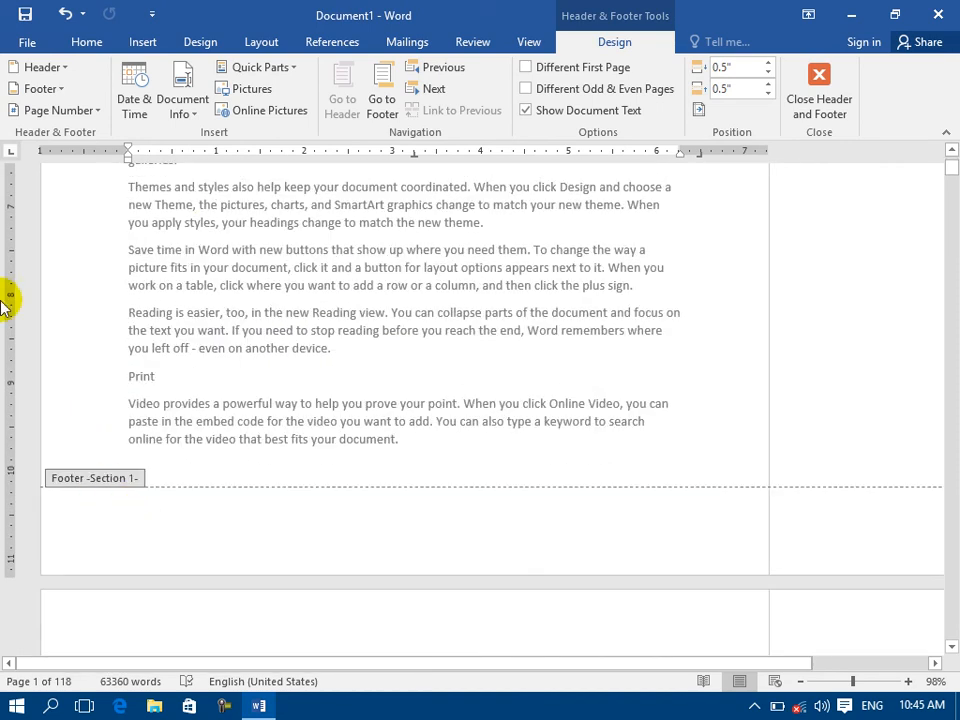
double_click(6, 250)
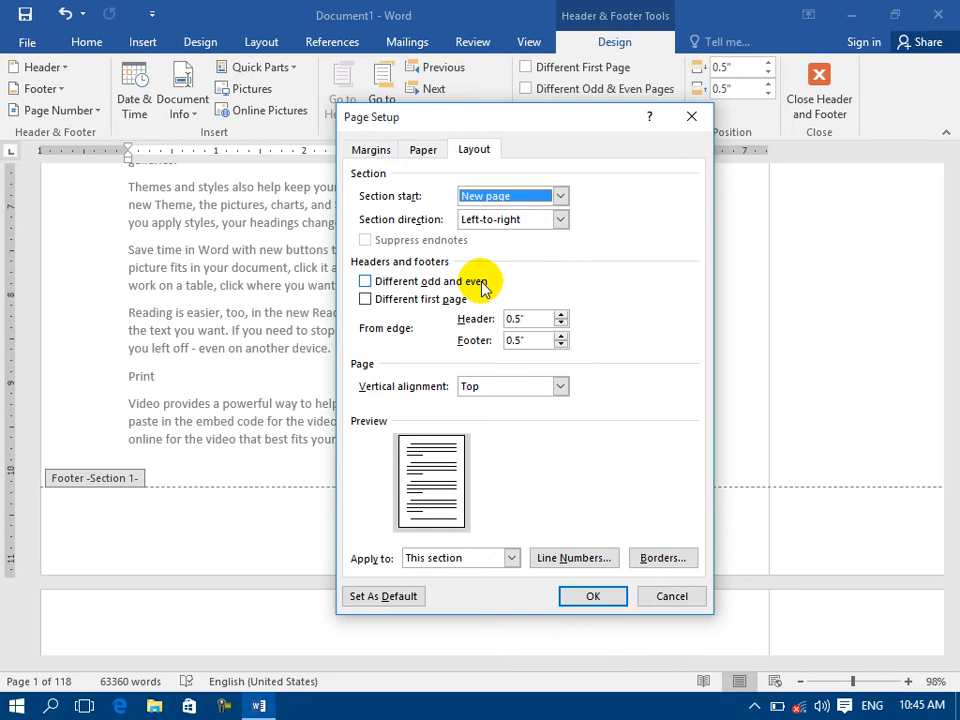
left_click(378, 306)
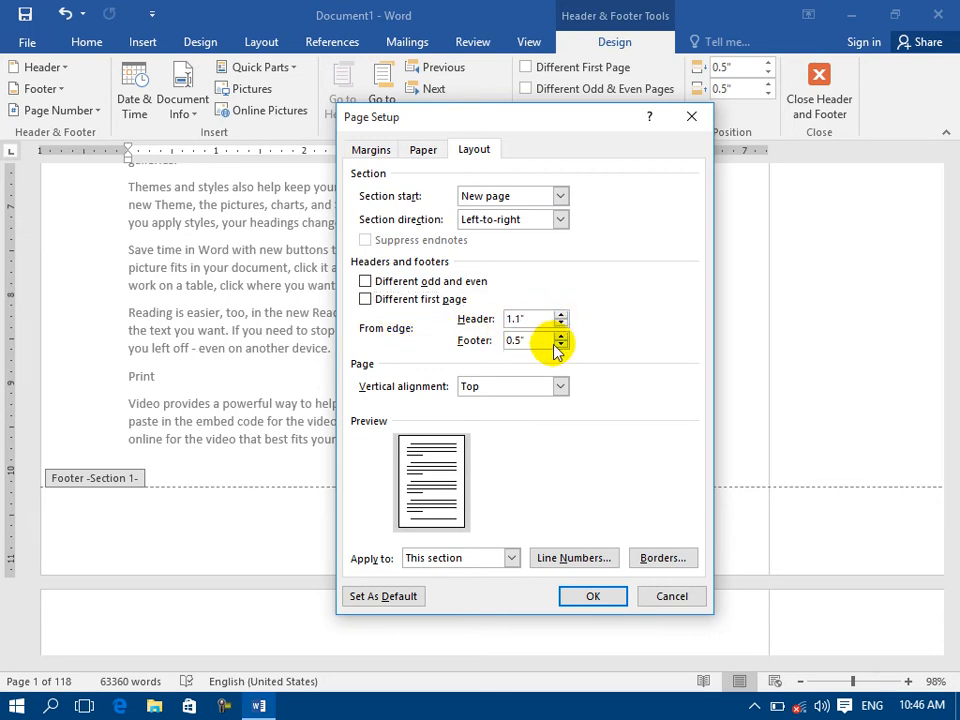
left_click(591, 597)
scroll(300, 500, "down", 5)
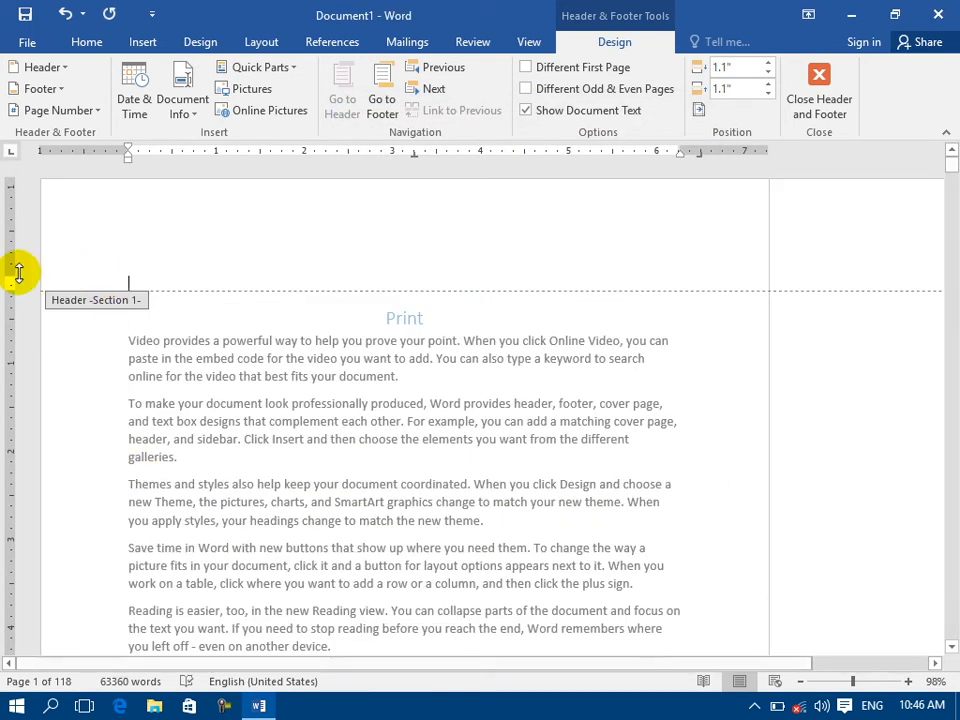
left_click_drag(17, 272, 30, 246)
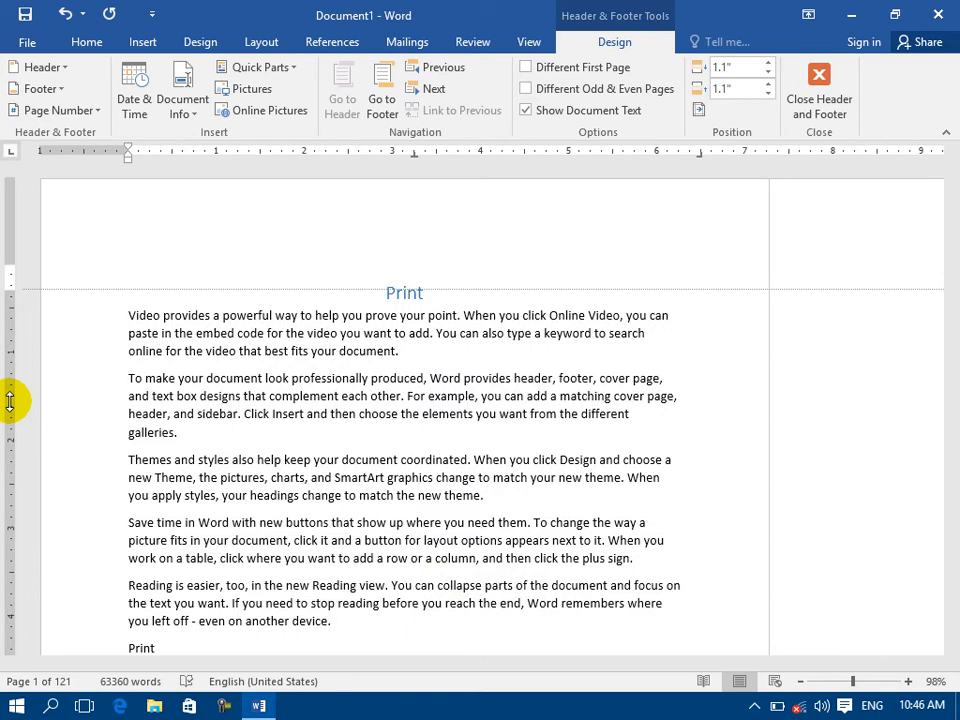
Step: Review the vertical alignment choices in Page Setup without changing them, and close the document without saving
double_click(10, 402)
double_click(5, 195)
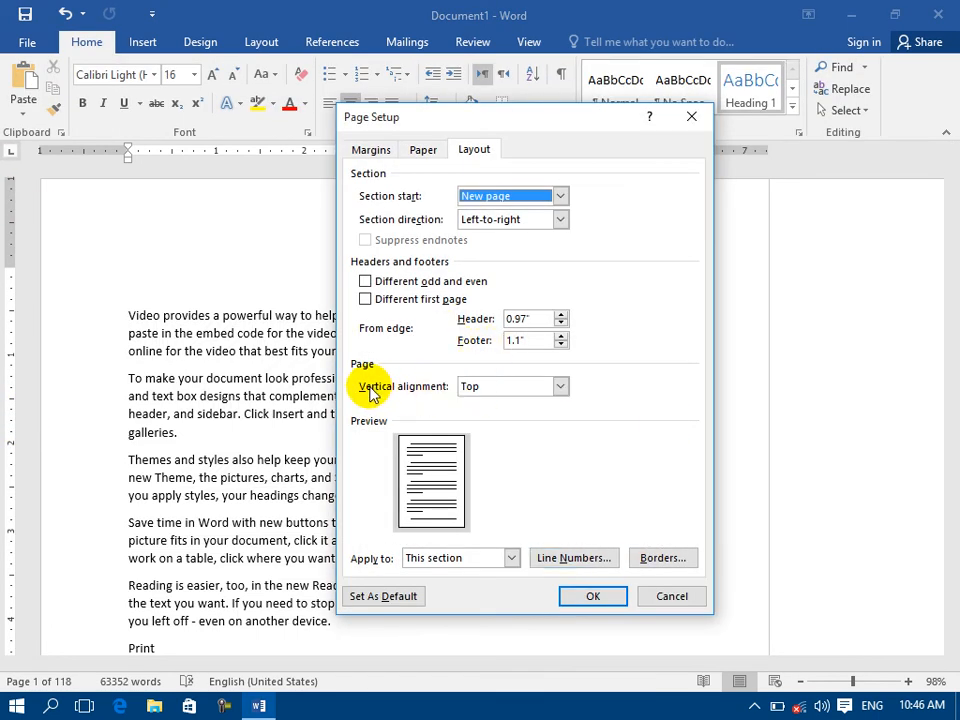
left_click(520, 388)
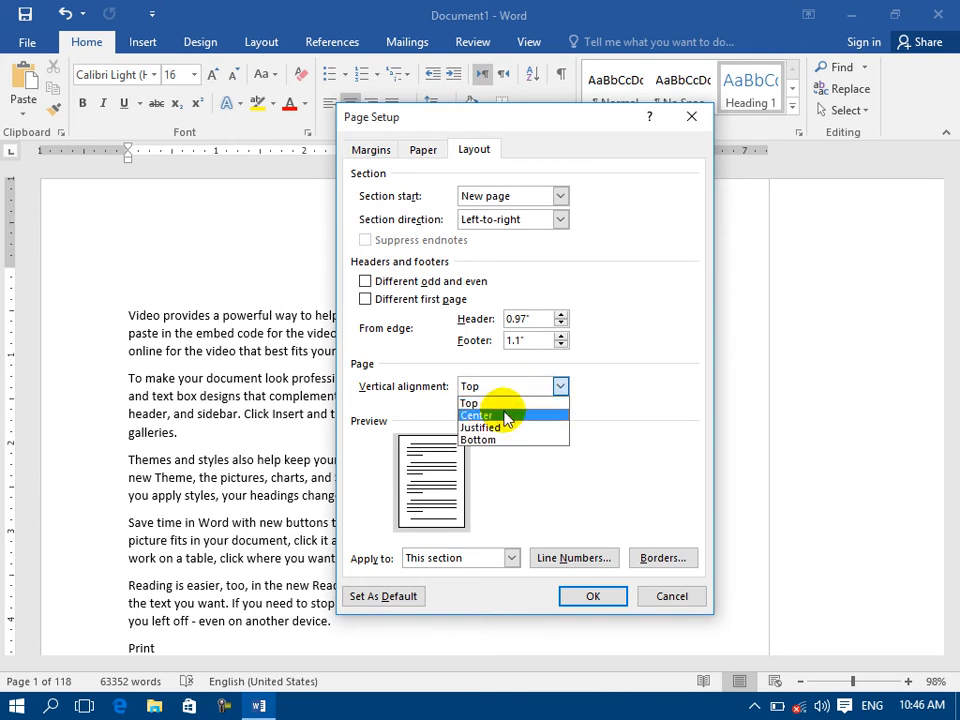
left_click(662, 596)
left_click(665, 596)
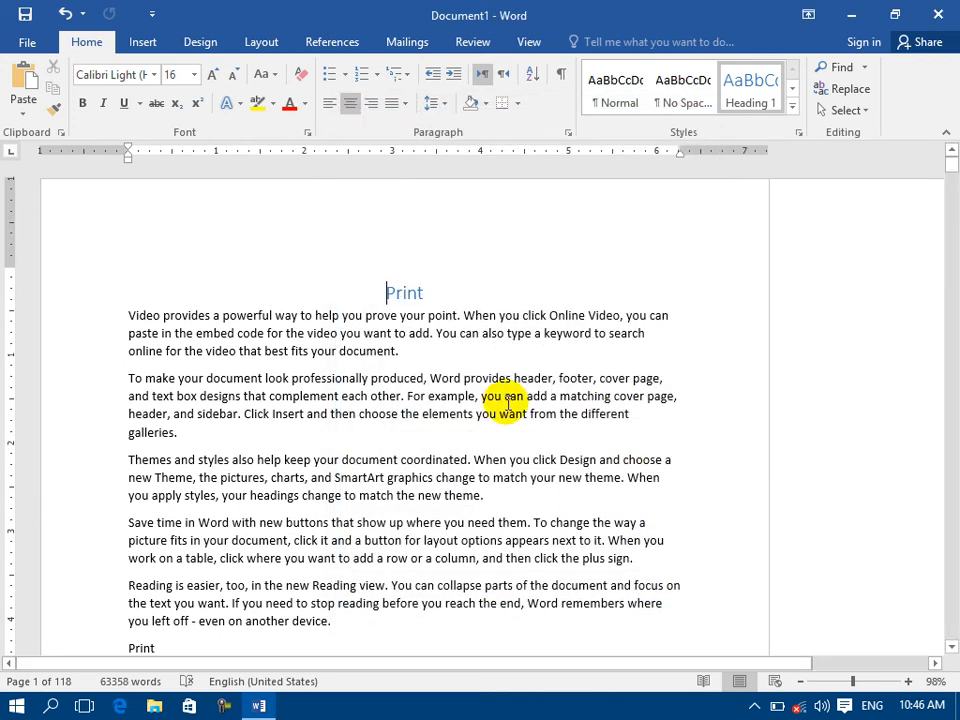
key("ctrl+w")
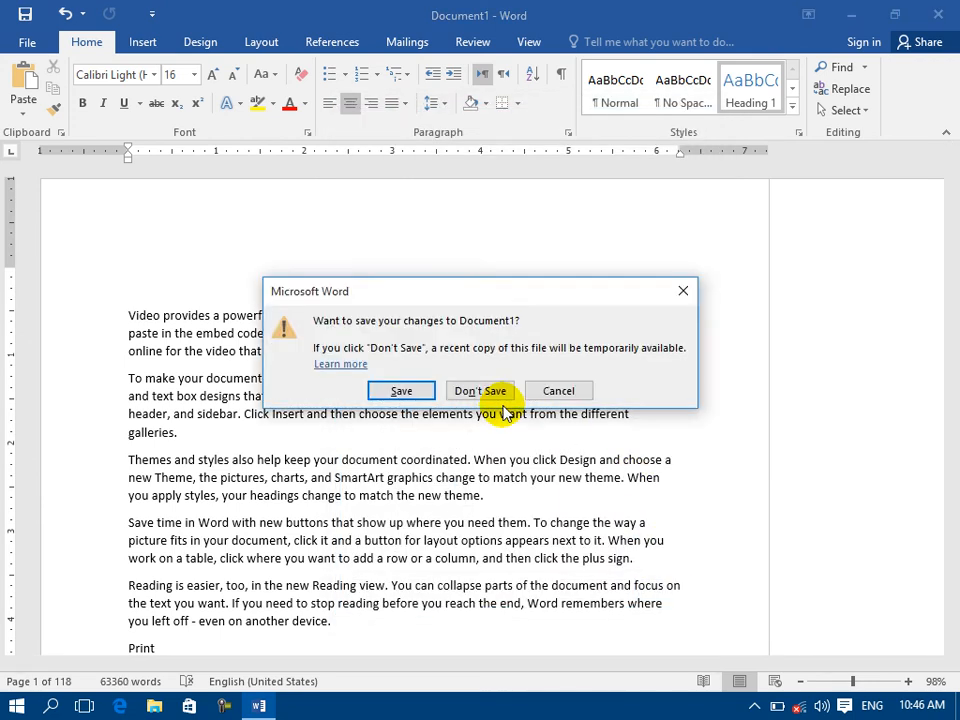
left_click(487, 392)
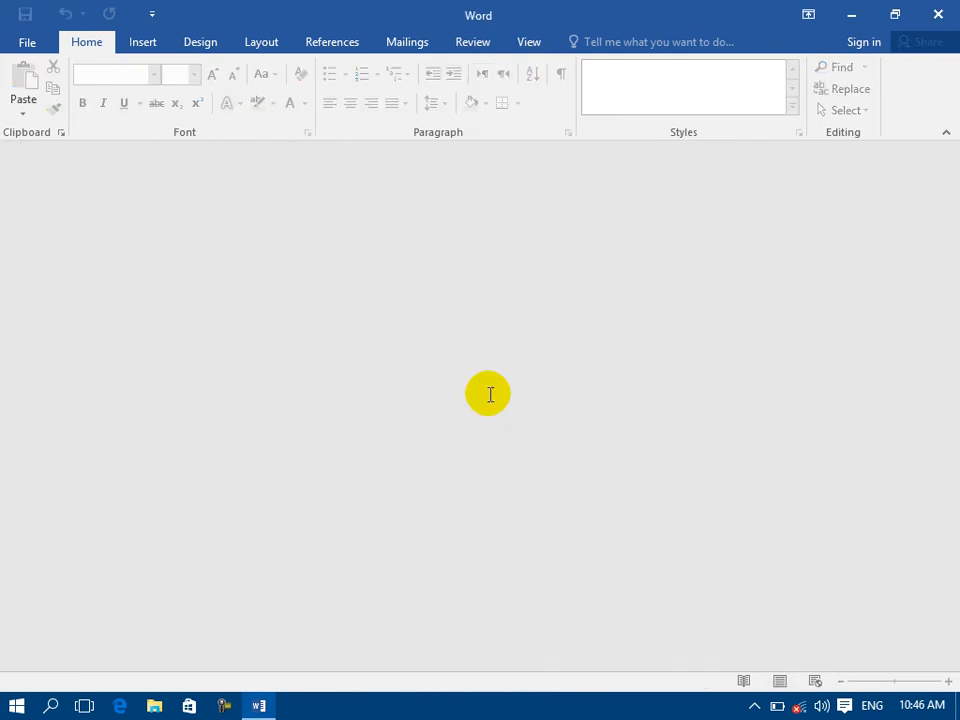
Step: Fill a new blank document with sample text using =rand() and copy all of its paragraphs
key("ctrl+n")
type("=rand()")
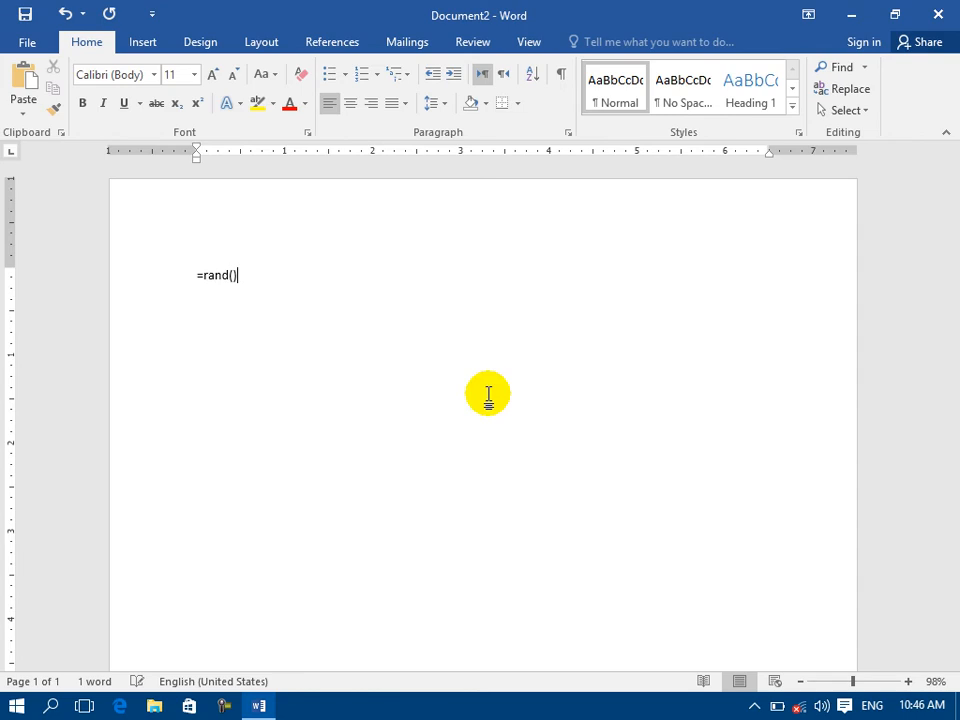
key("Return")
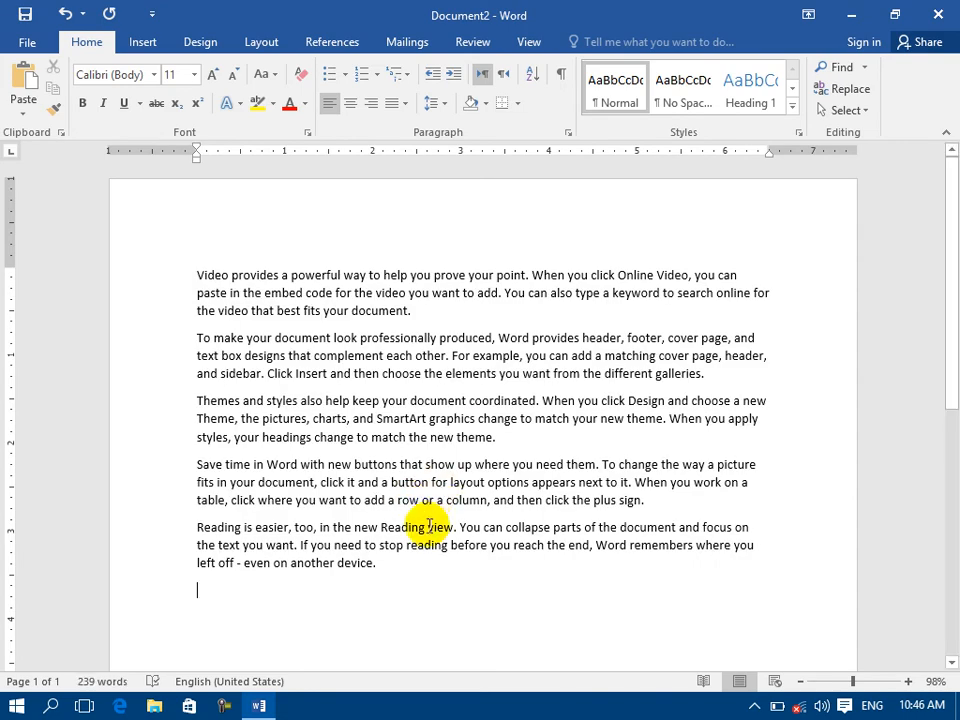
left_click_drag(381, 568, 107, 214)
key("ctrl+c")
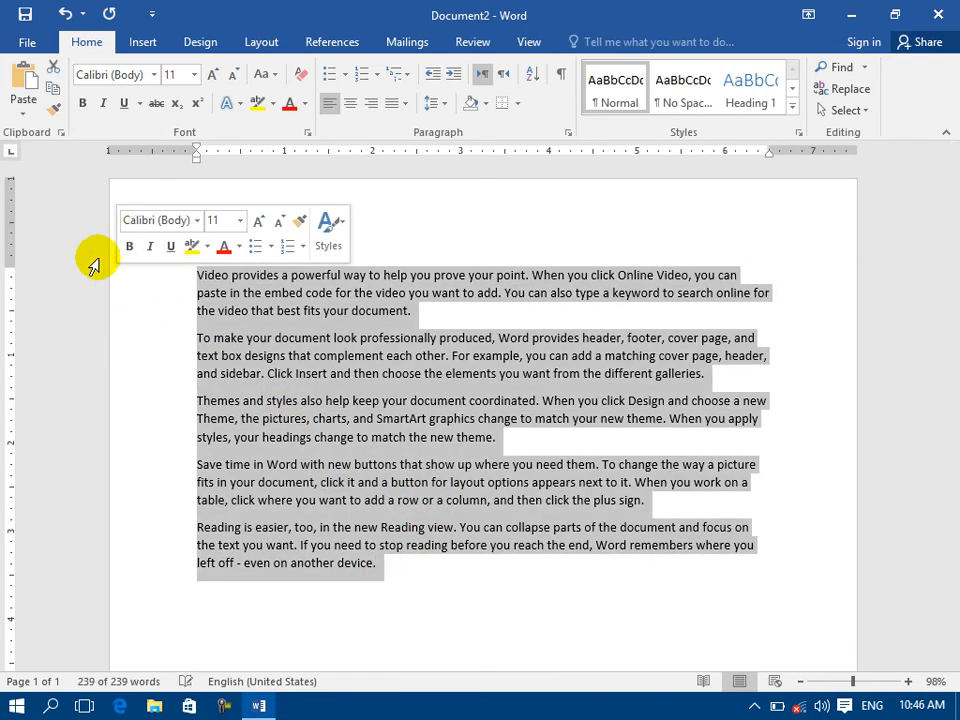
Step: Set the whole document's vertical alignment to Center in Page Setup and check the text placement
double_click(10, 332)
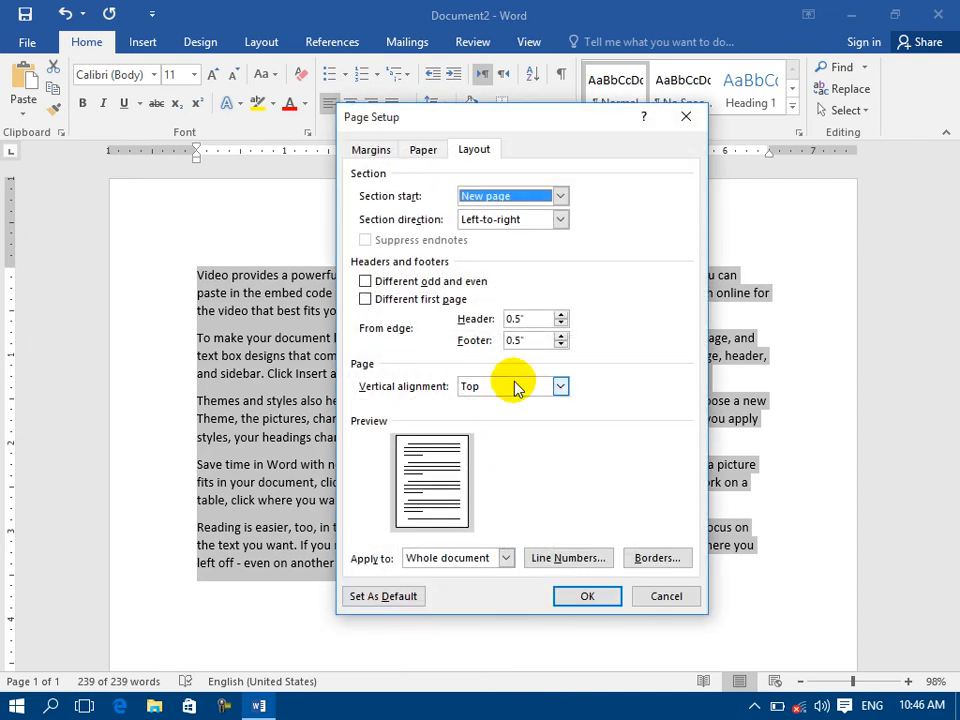
left_click(514, 386)
left_click(509, 416)
left_click(595, 602)
scroll(443, 522, "down", 3)
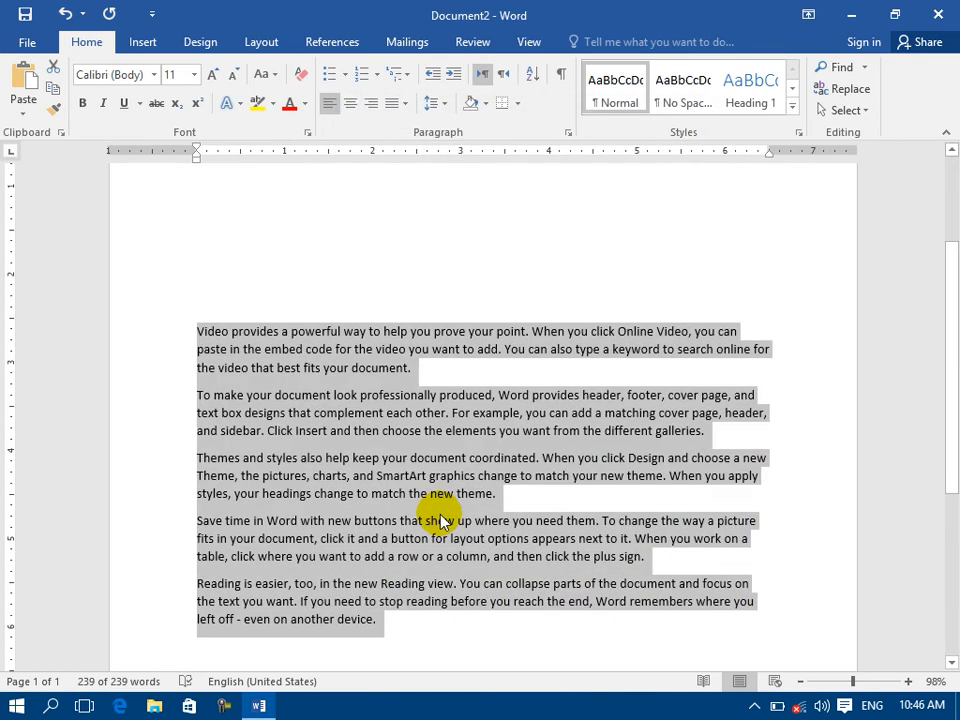
Step: Change the vertical alignment of the whole document to Justified
double_click(3, 225)
left_click(521, 388)
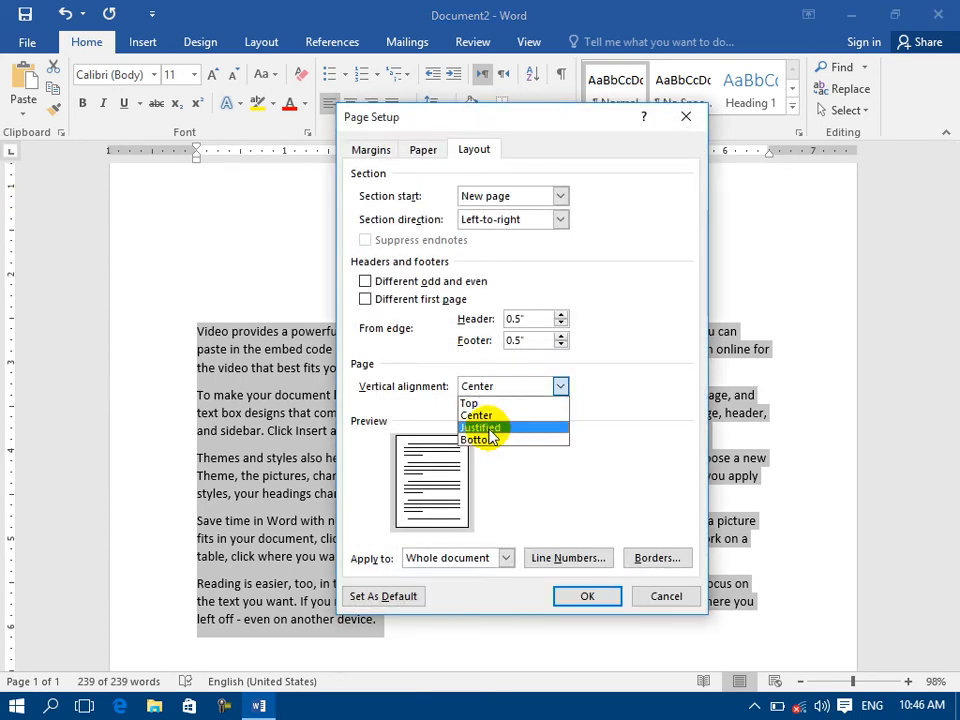
left_click(489, 430)
left_click(576, 596)
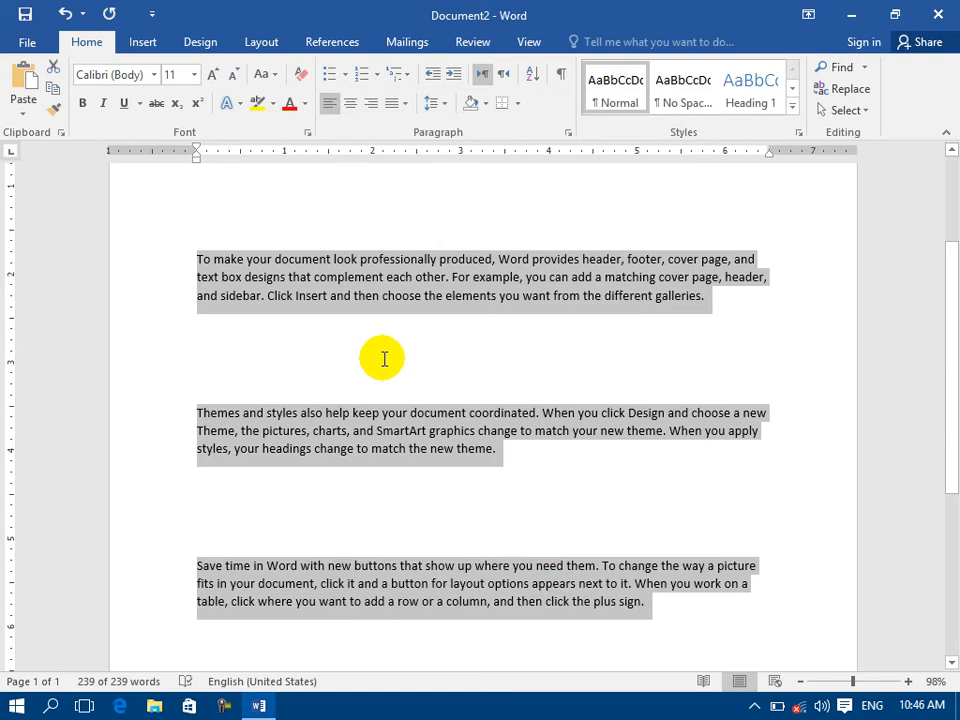
Step: Change the vertical alignment of the whole document to Bottom
double_click(4, 257)
left_click(530, 388)
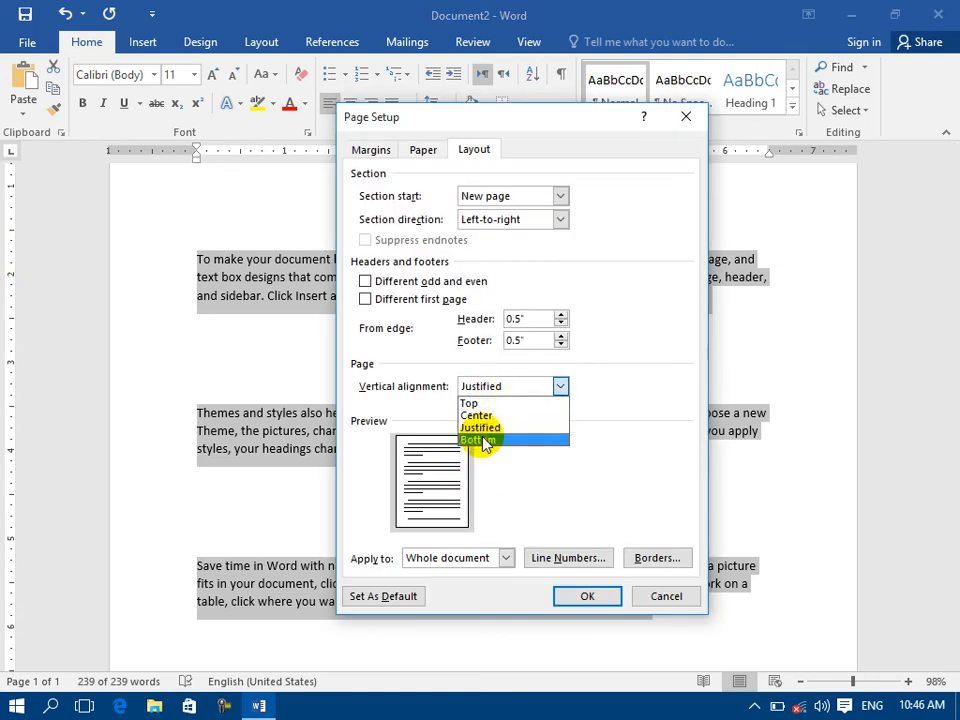
left_click(491, 439)
left_click(588, 596)
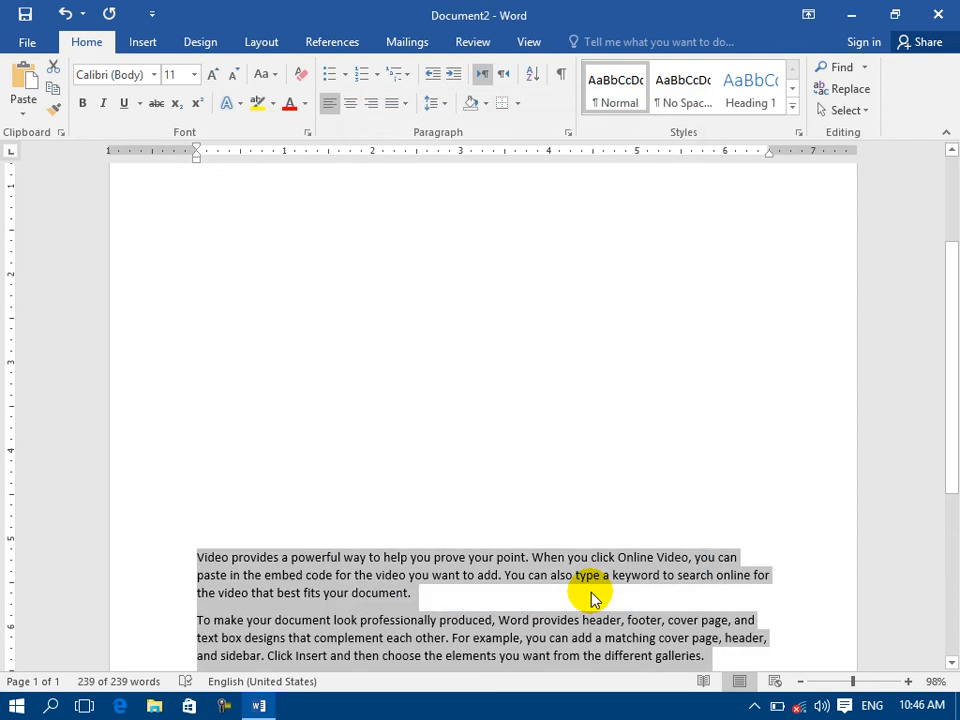
Step: Set the vertical alignment of the whole document back to Top
double_click(5, 318)
left_click(489, 388)
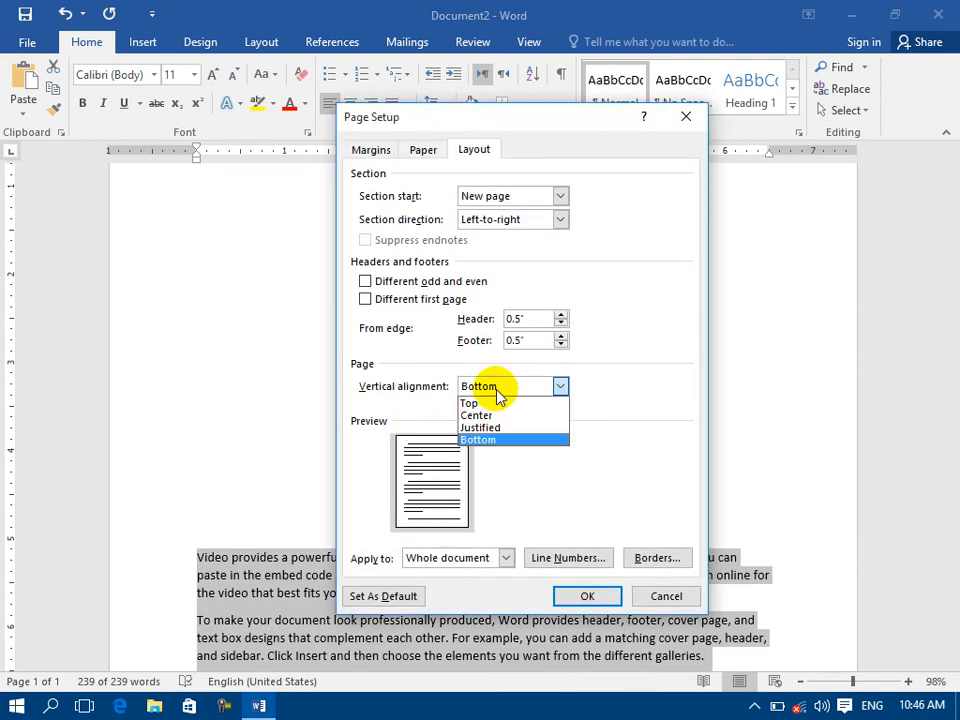
left_click(472, 399)
left_click(588, 595)
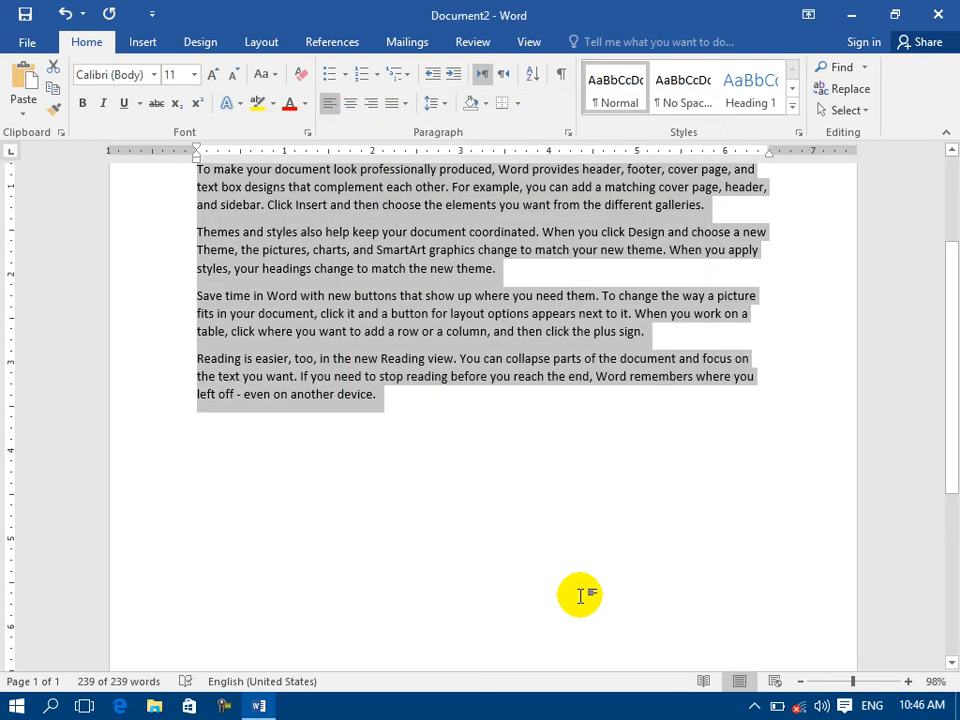
Step: Review the Apply to choices and the Line Numbers options in Page Setup, then cancel without changes
double_click(5, 318)
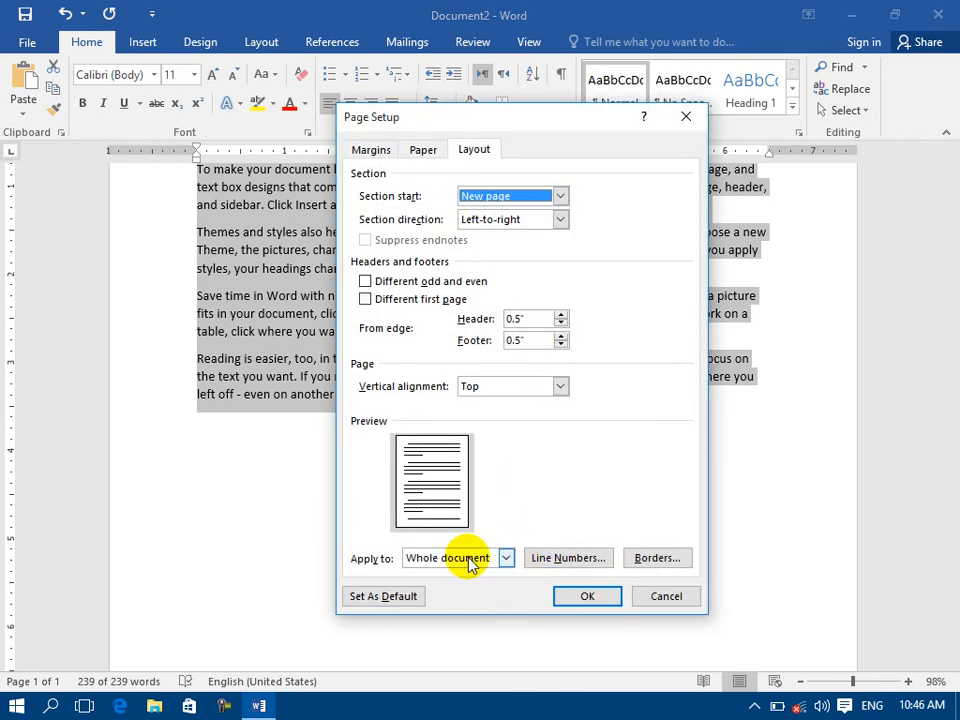
left_click(410, 560)
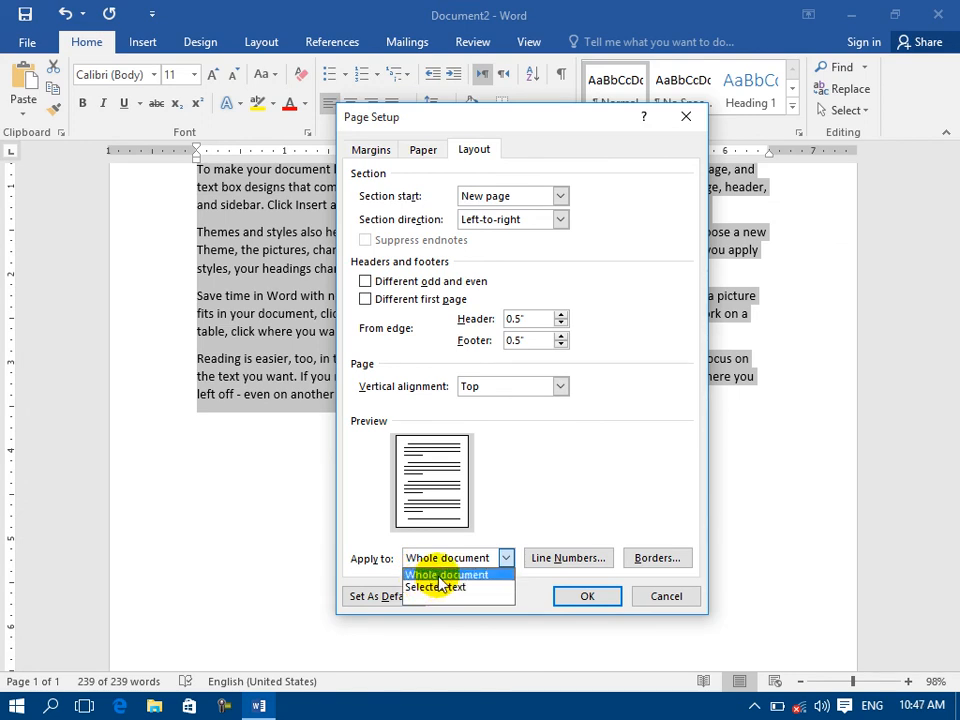
left_click(445, 575)
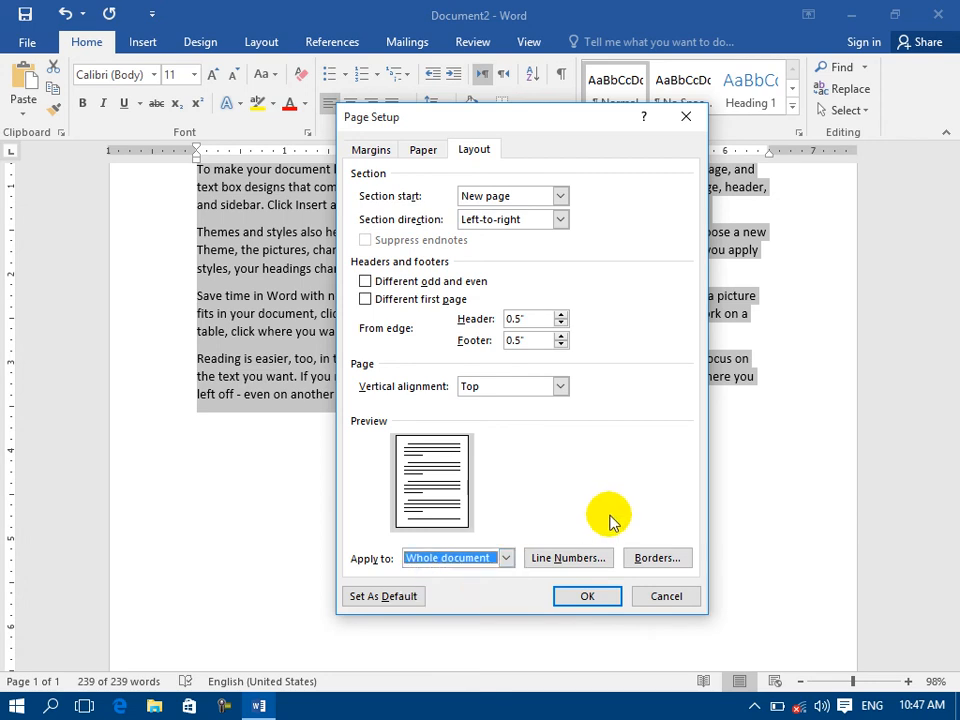
left_click(562, 566)
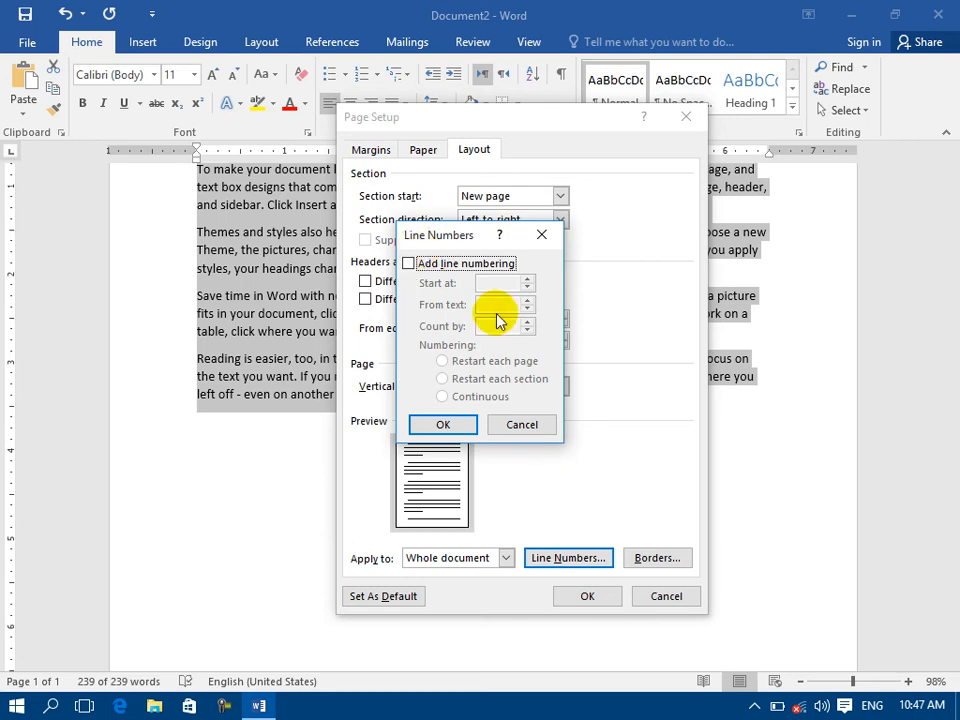
left_click(538, 430)
left_click(664, 597)
Step: Paste the copied sample paragraphs repeatedly to extend the document to four pages
scroll(525, 418, "up", 3)
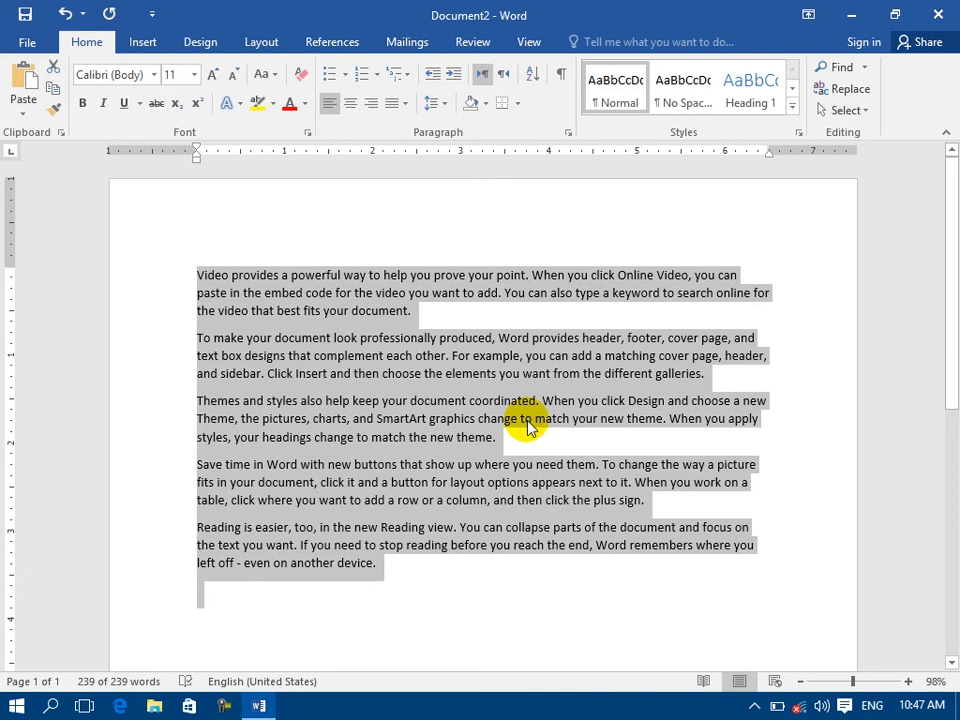
key("ctrl+v")
scroll(528, 420, "down", 8)
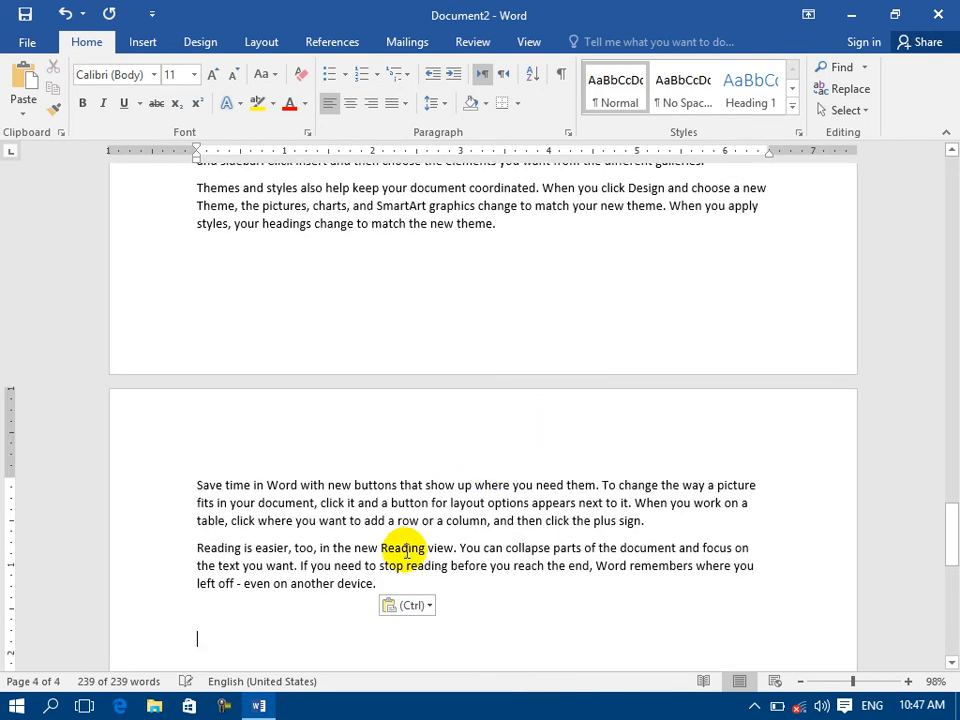
Step: Add line numbering to the whole document, starting at 1, counting by 1 and restarting on each page, and check the numbered pages
left_click_drag(429, 578, 165, 493)
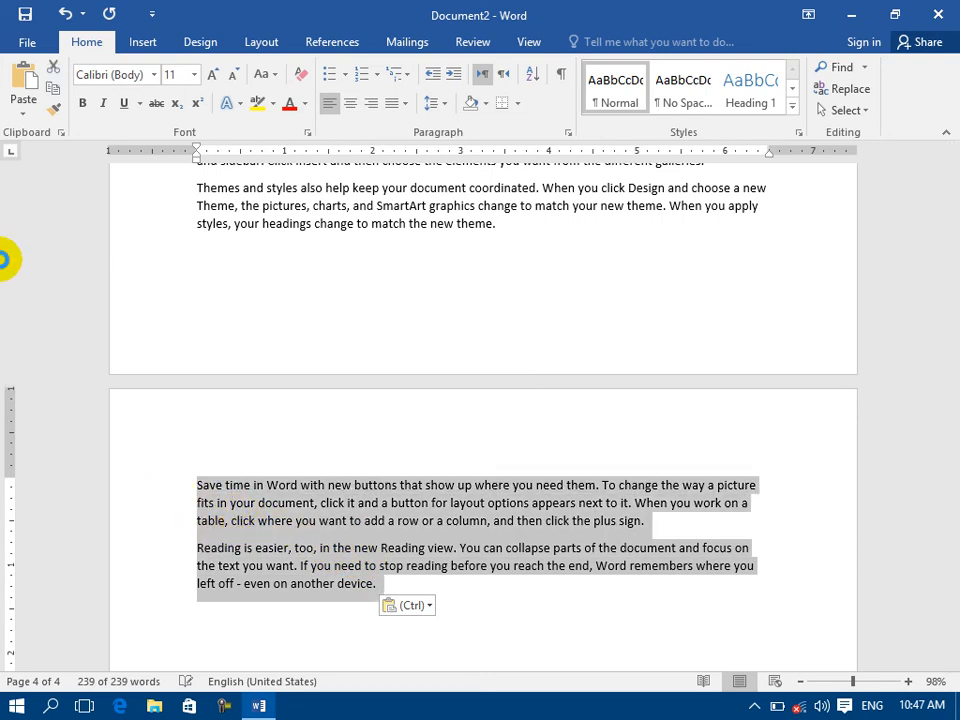
double_click(5, 257)
left_click(486, 151)
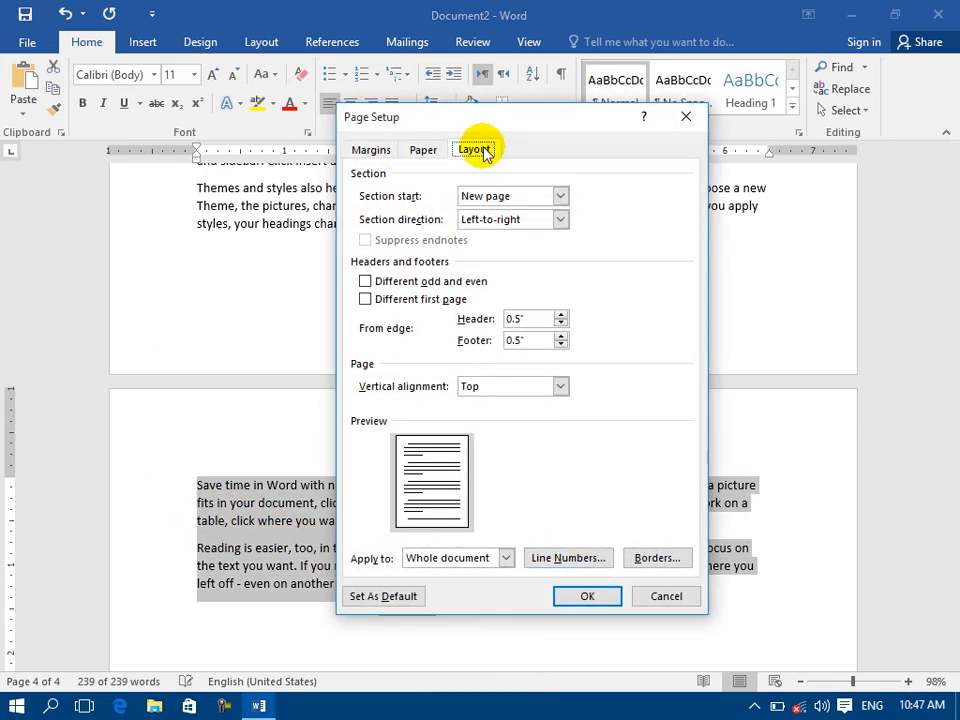
left_click(568, 558)
left_click(412, 264)
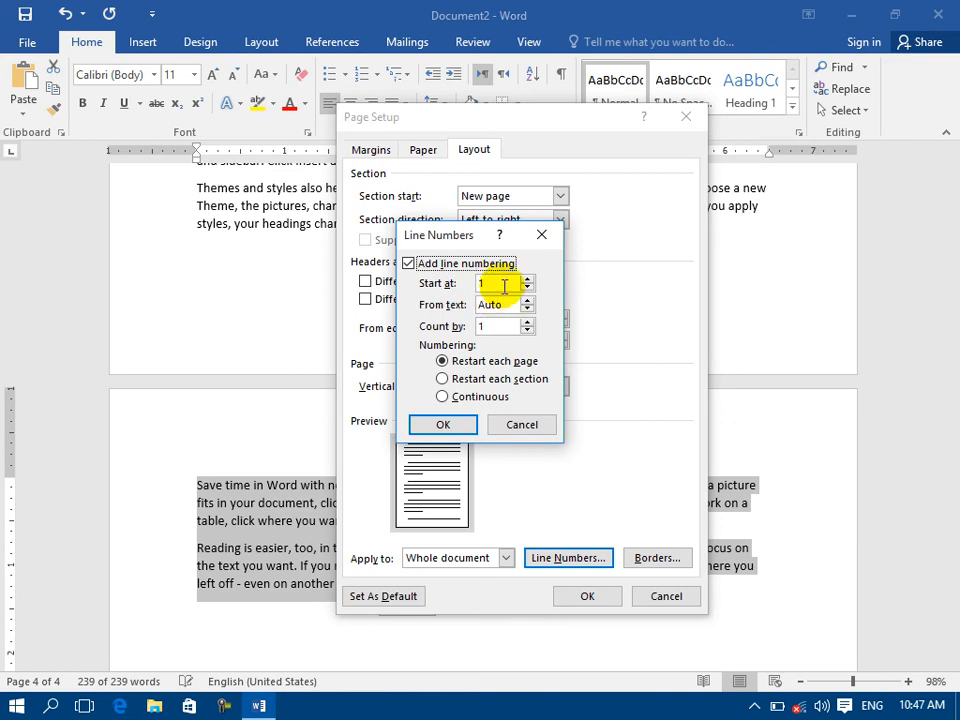
left_click(461, 422)
left_click(596, 598)
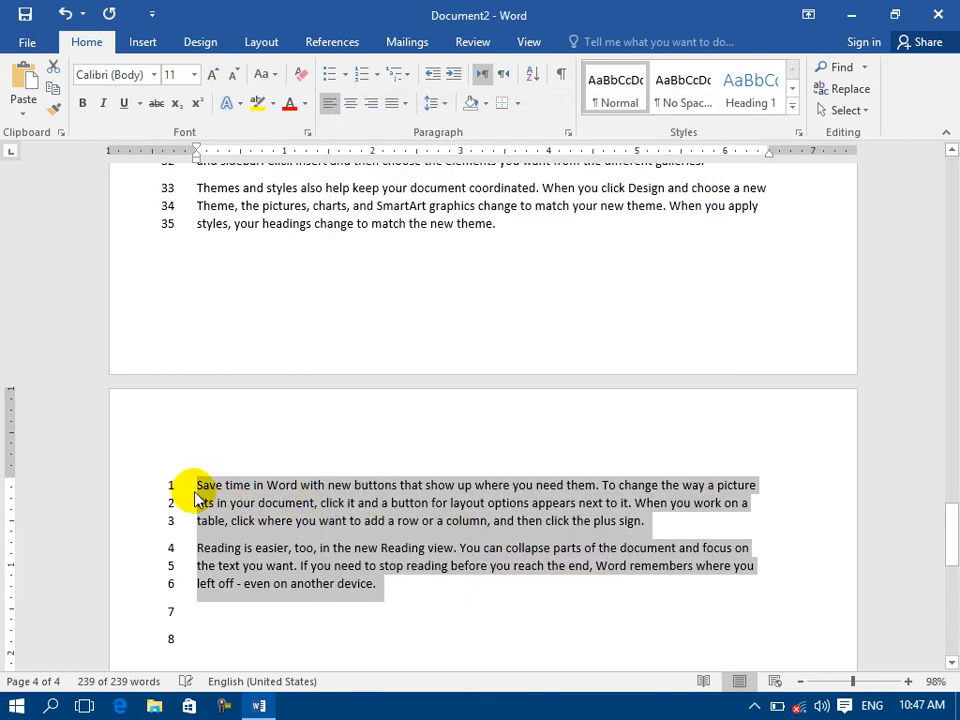
scroll(205, 250, "up", 18)
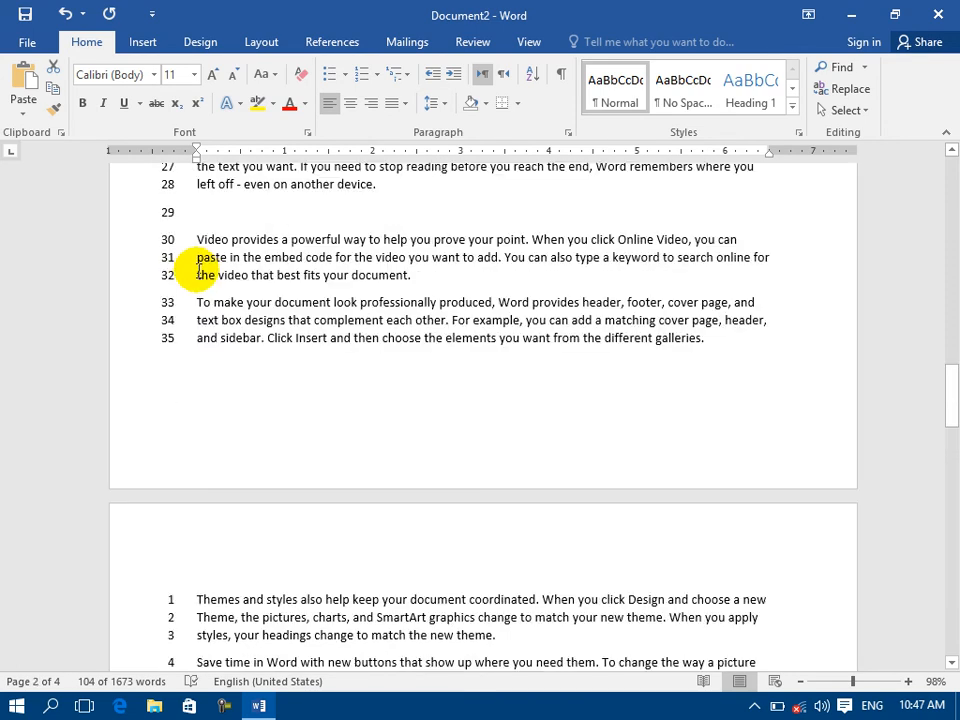
Step: Set the whole document's line numbering to start at 4 and check the numbers on the pages
double_click(5, 199)
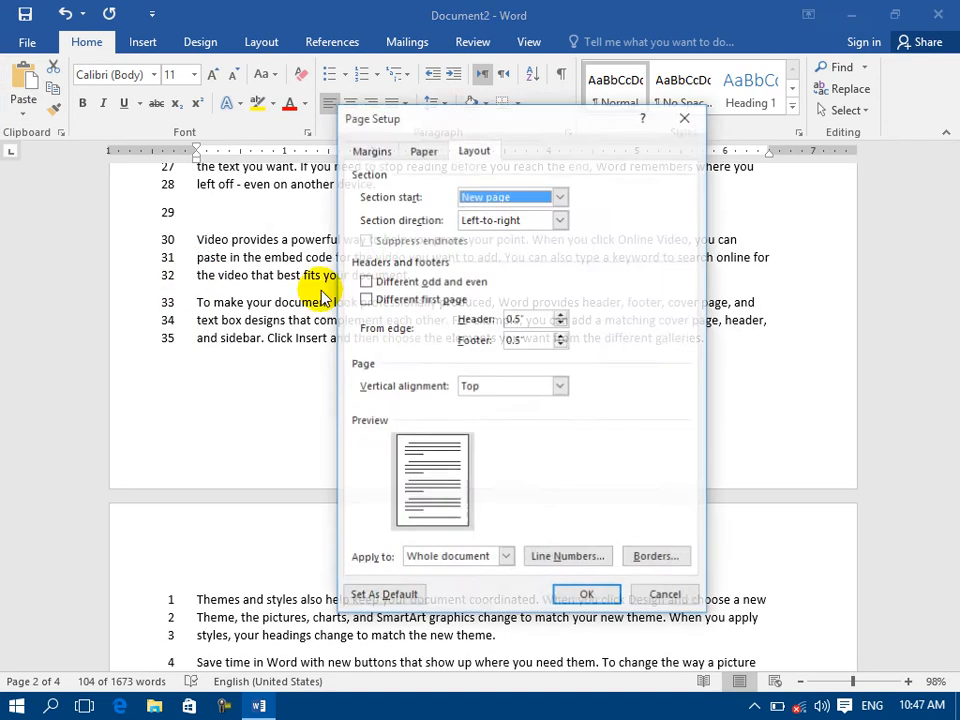
left_click(553, 557)
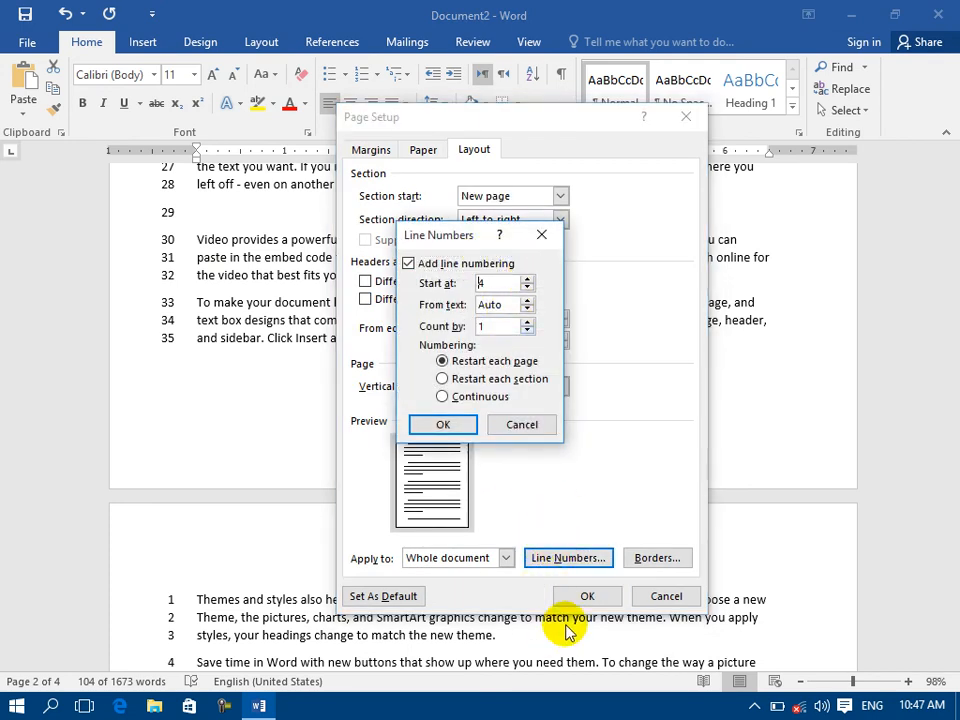
left_click(439, 425)
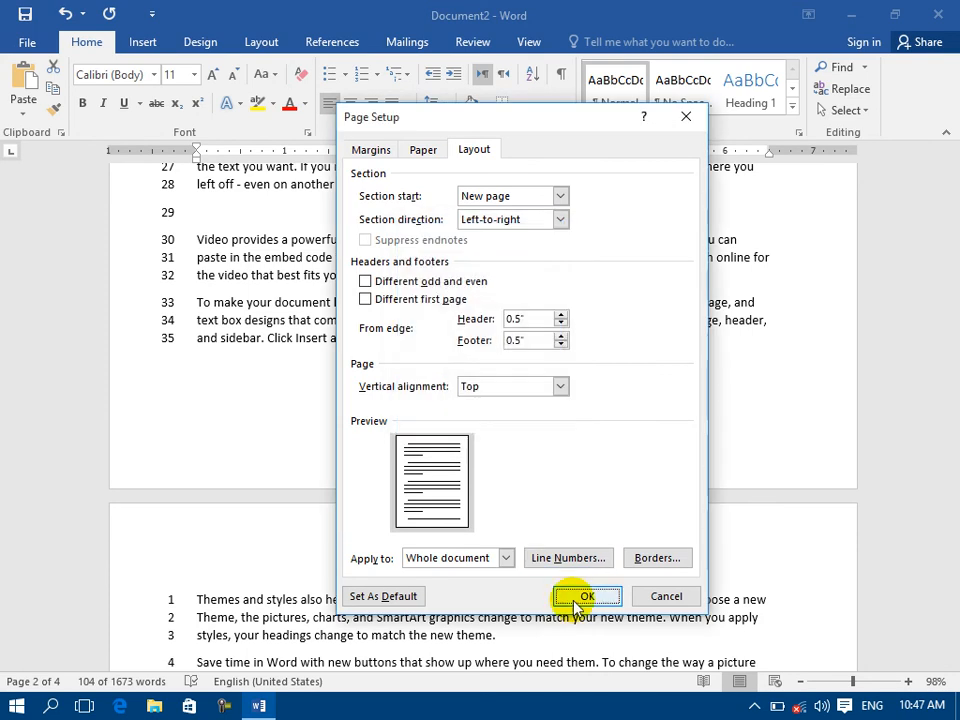
left_click(585, 596)
scroll(264, 484, "up", 10)
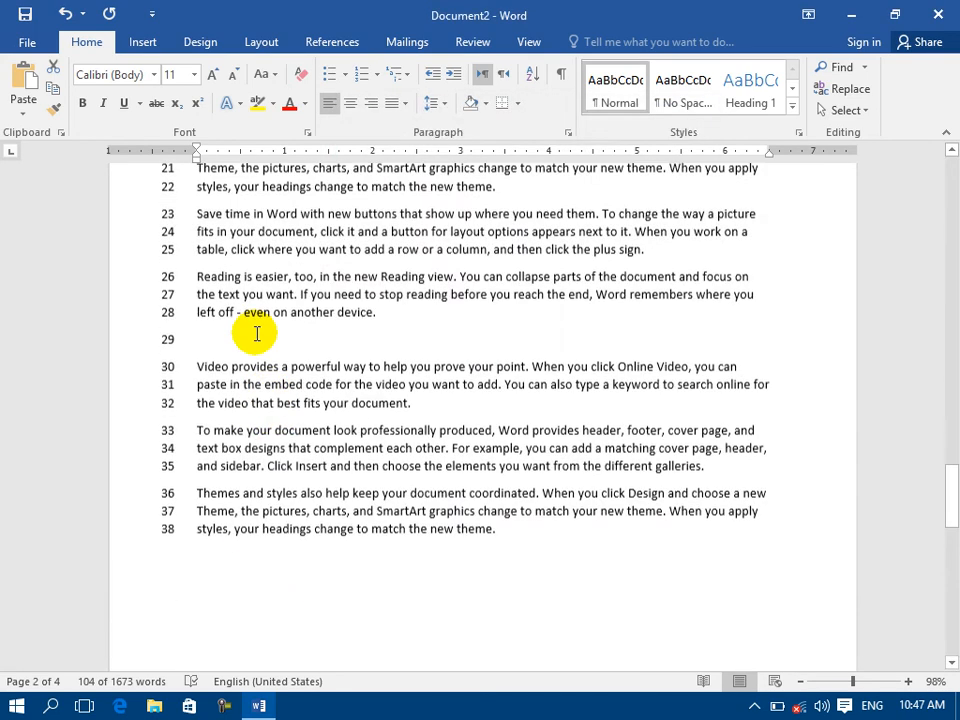
scroll(196, 240, "up", 3)
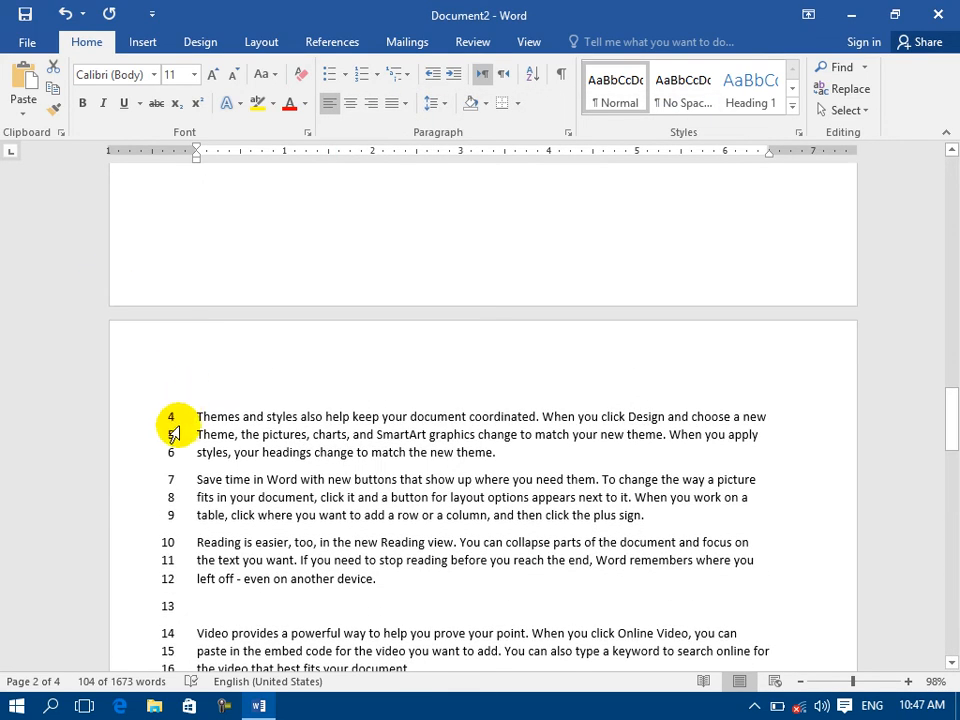
Step: Set the line numbers' distance from the text to 1" for the whole document
double_click(4, 259)
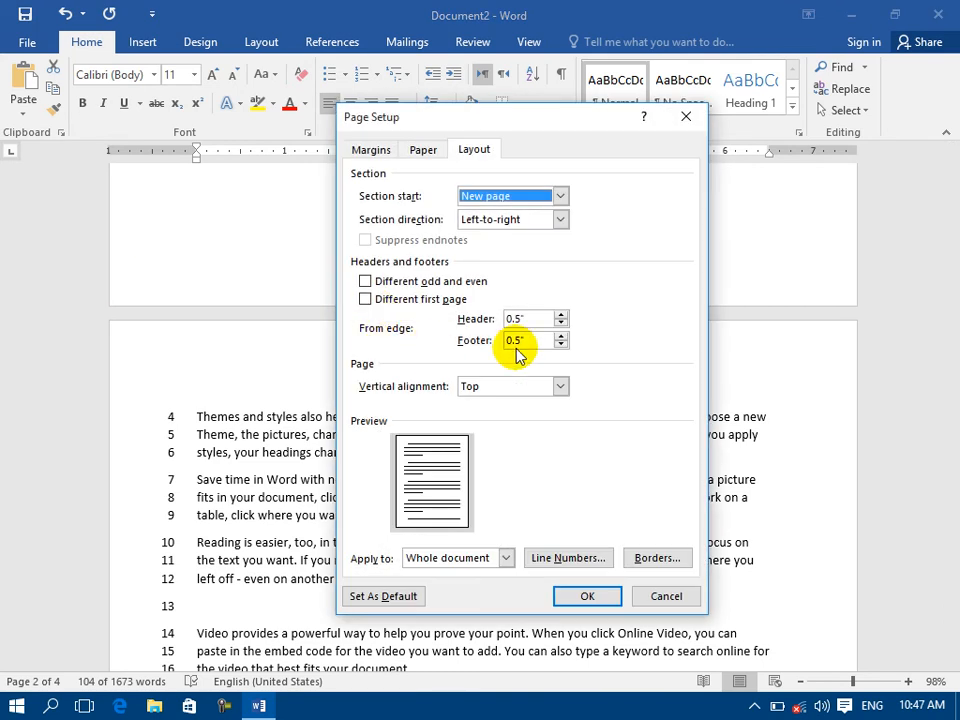
left_click(560, 559)
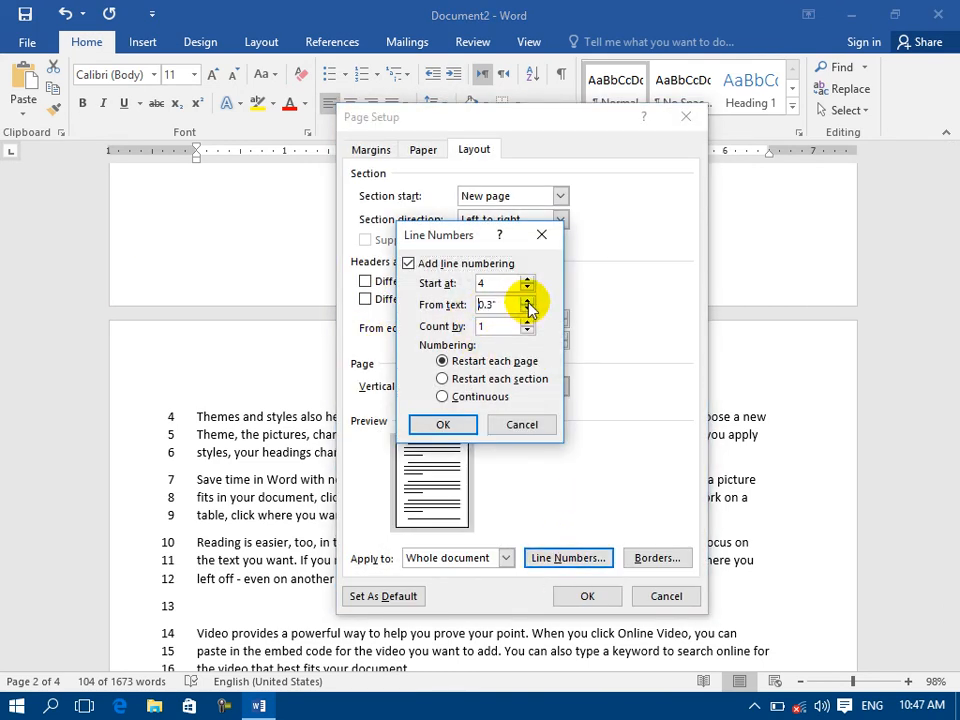
left_click(527, 300)
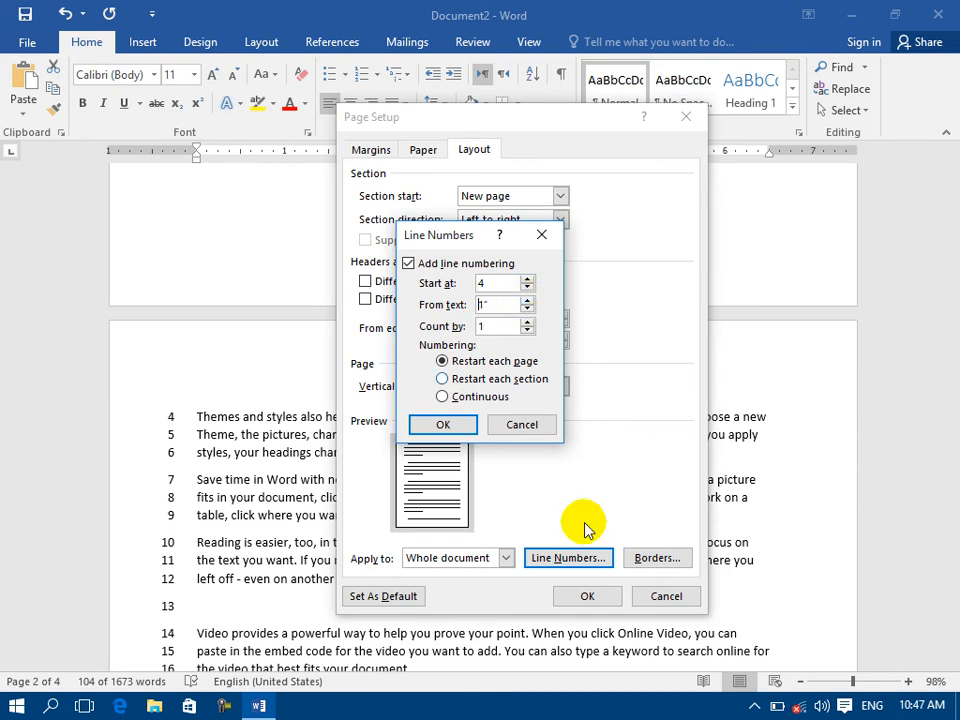
left_click(588, 594)
left_click(443, 424)
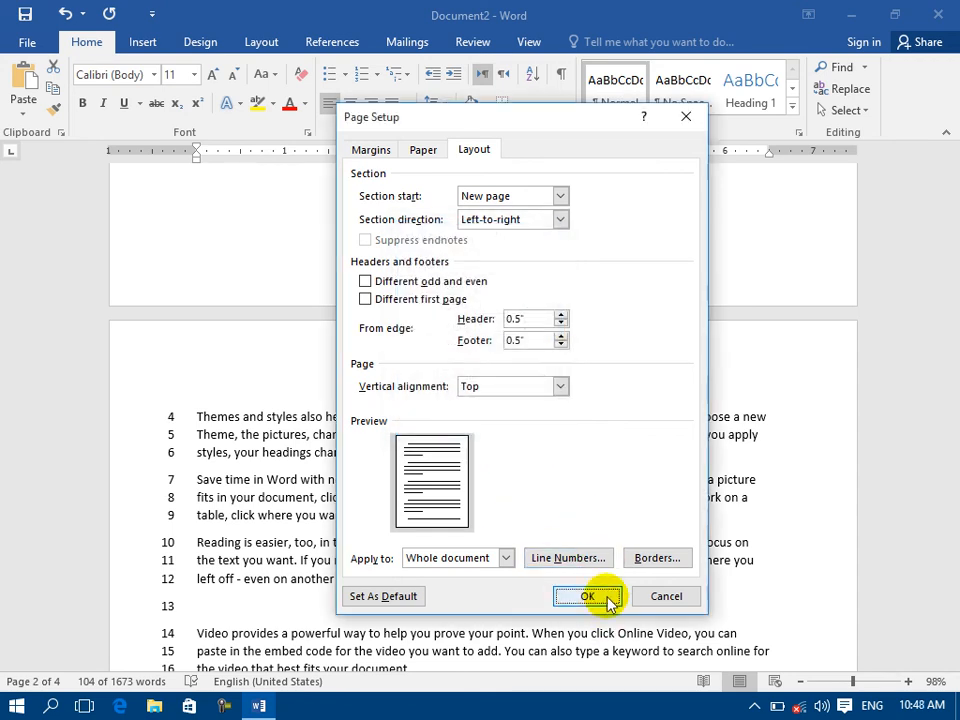
left_click(602, 598)
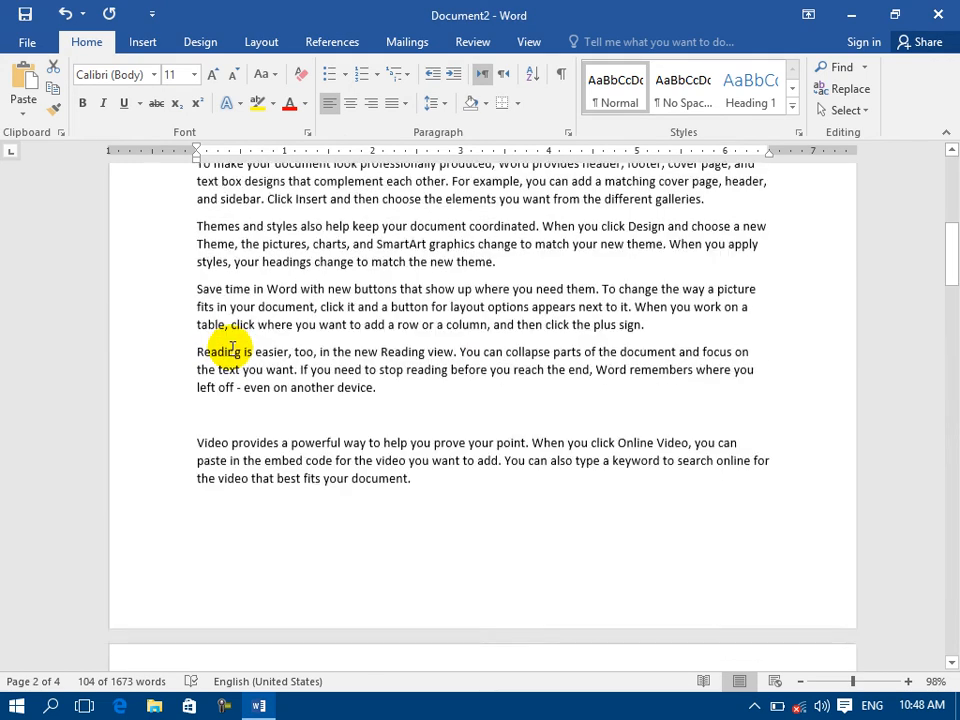
Step: Set the line numbers' distance from the text back to Auto for the whole document
double_click(3, 313)
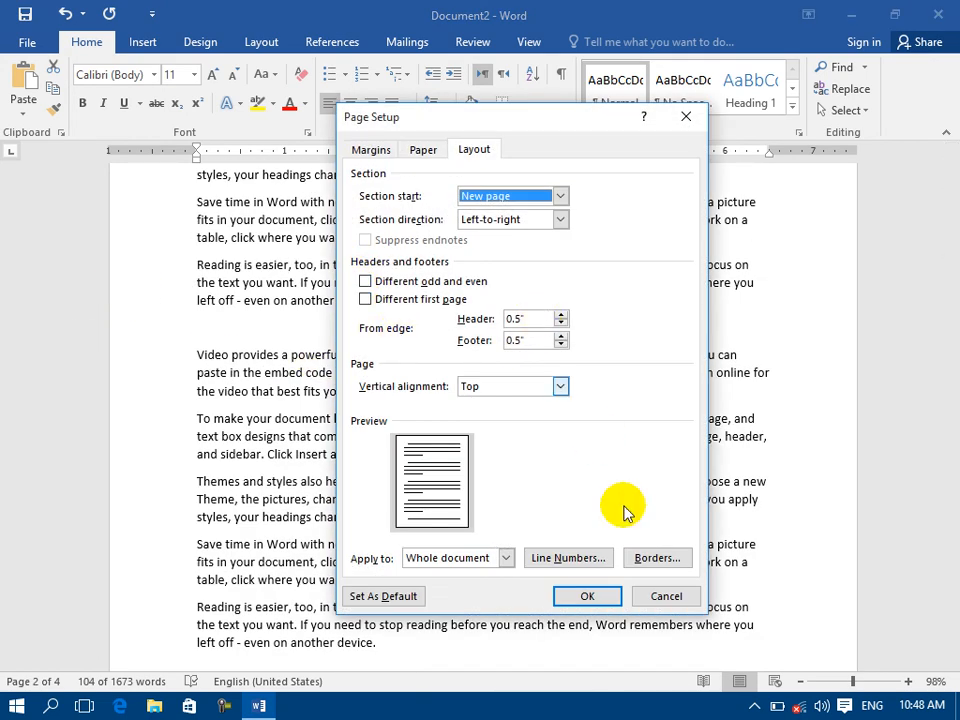
left_click(591, 562)
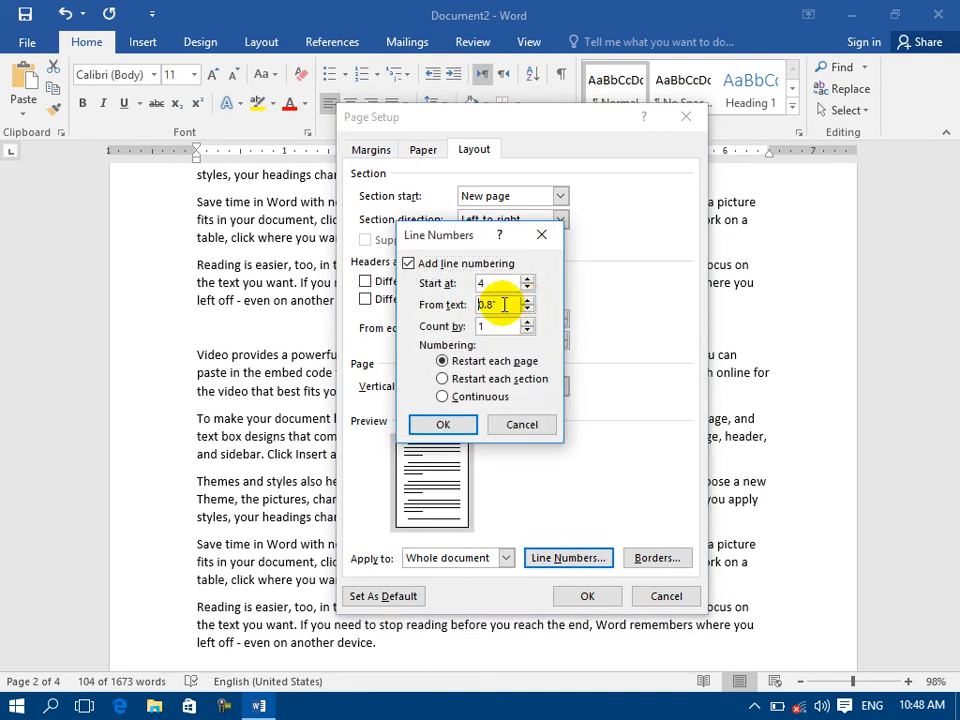
left_click_drag(510, 305, 438, 310)
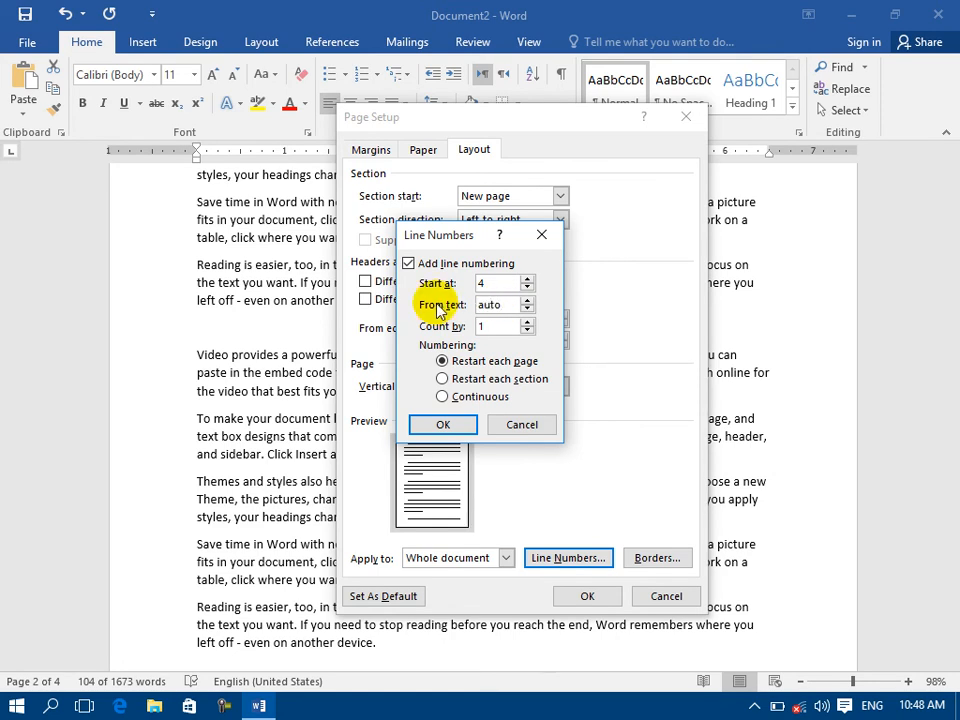
key("Return")
left_click(590, 598)
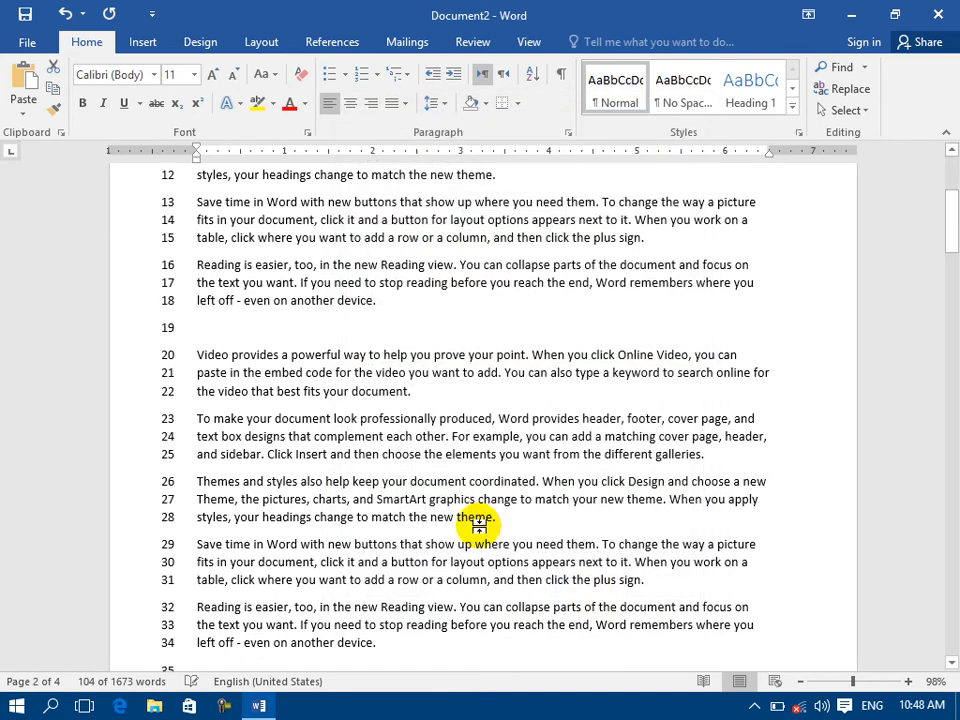
Step: Set the line numbering to count by 3, and check the interval by selecting the three-line paragraph starting "To make your document"
double_click(5, 332)
left_click(548, 558)
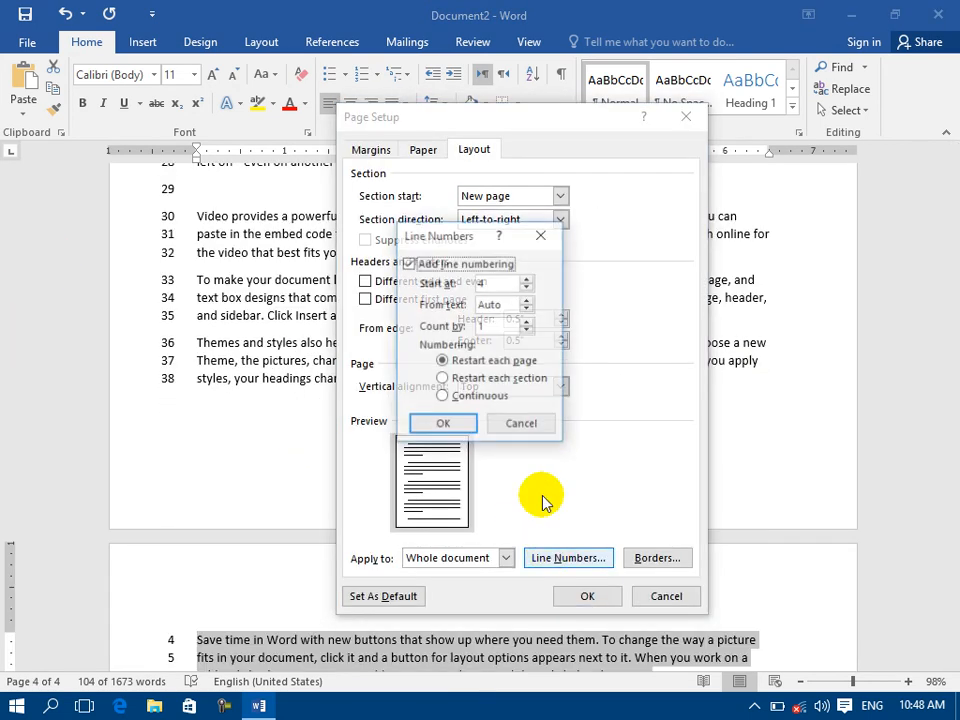
double_click(483, 326)
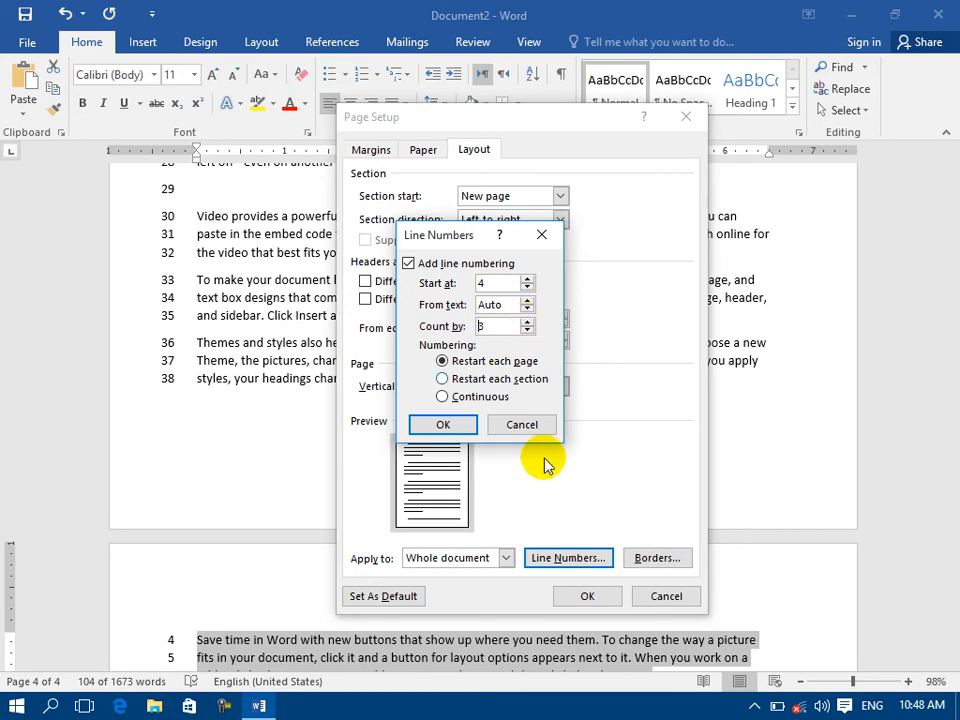
left_click(424, 424)
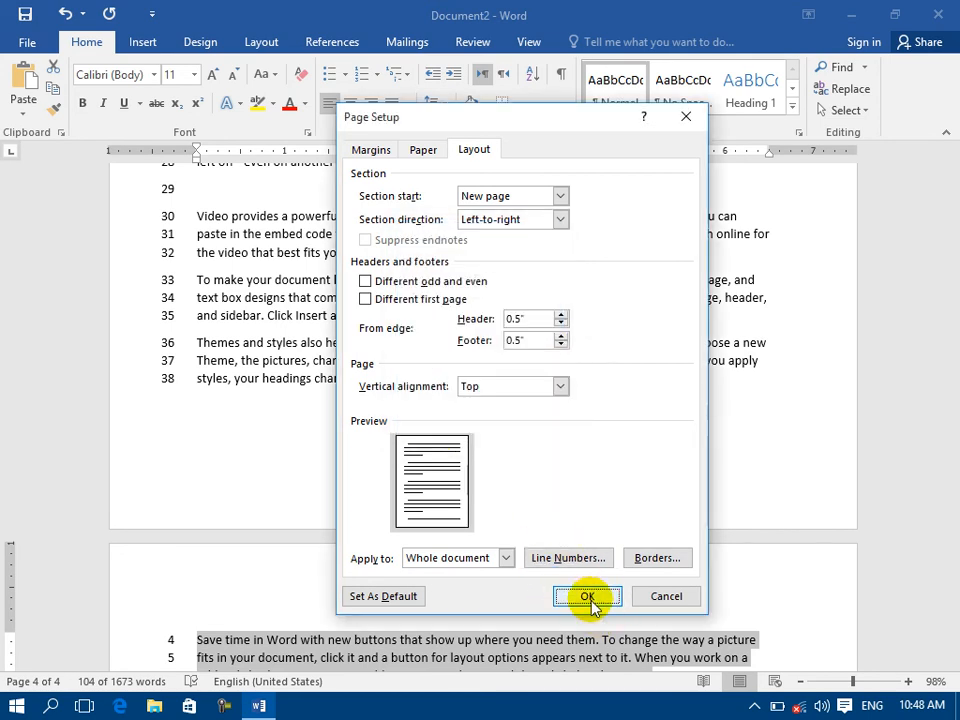
left_click(590, 598)
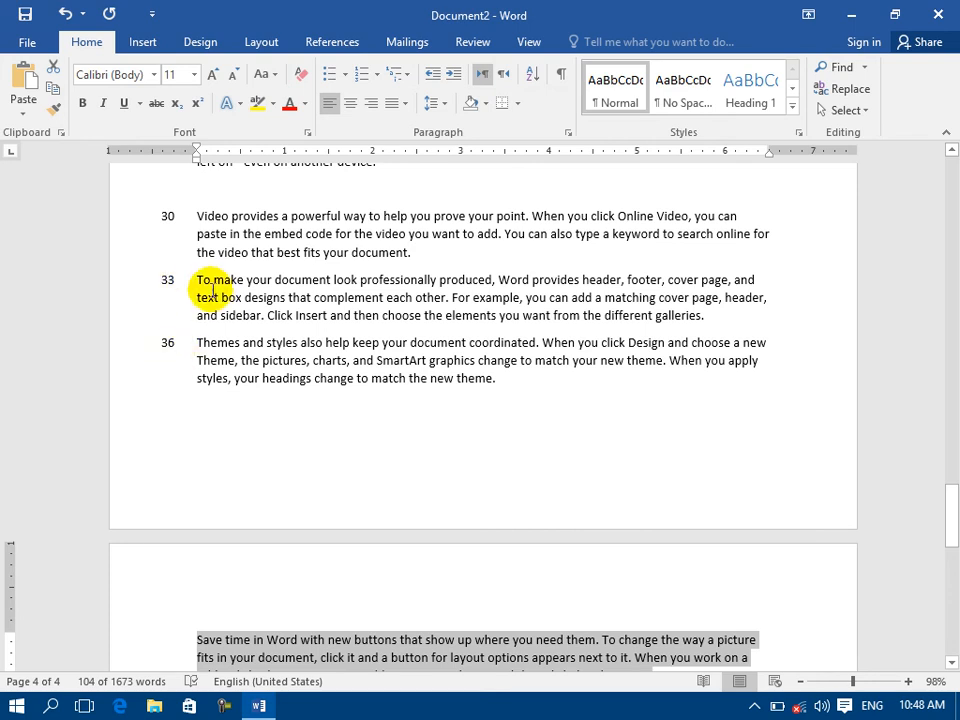
left_click_drag(207, 287, 245, 317)
left_click_drag(197, 285, 717, 323)
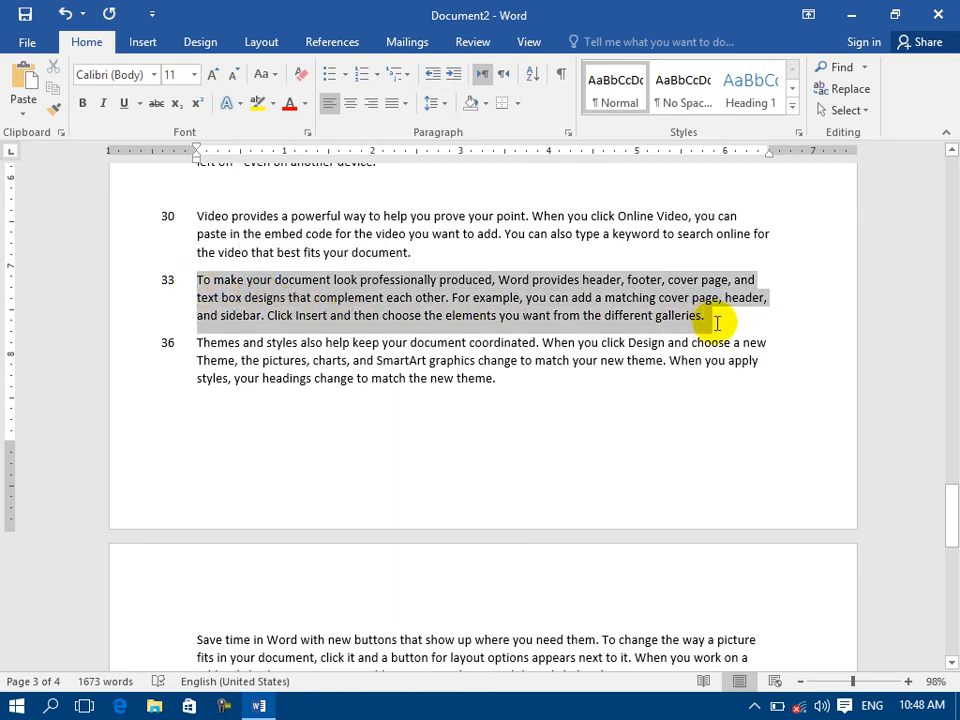
Step: Review the Restart each page numbering option and check how the line numbers run across the page breaks
double_click(5, 240)
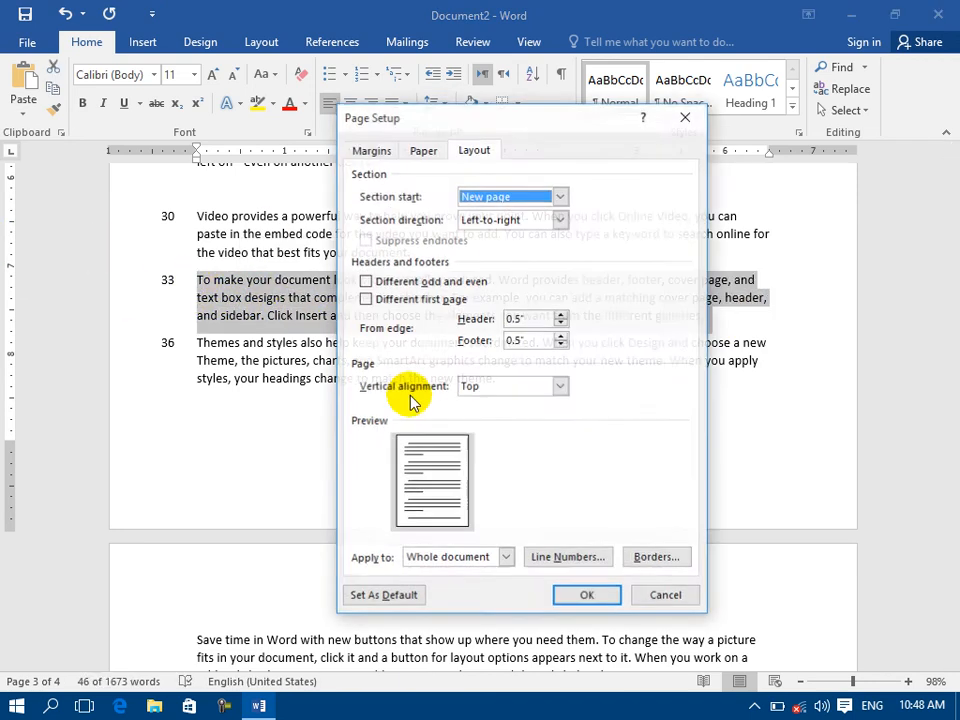
left_click(570, 558)
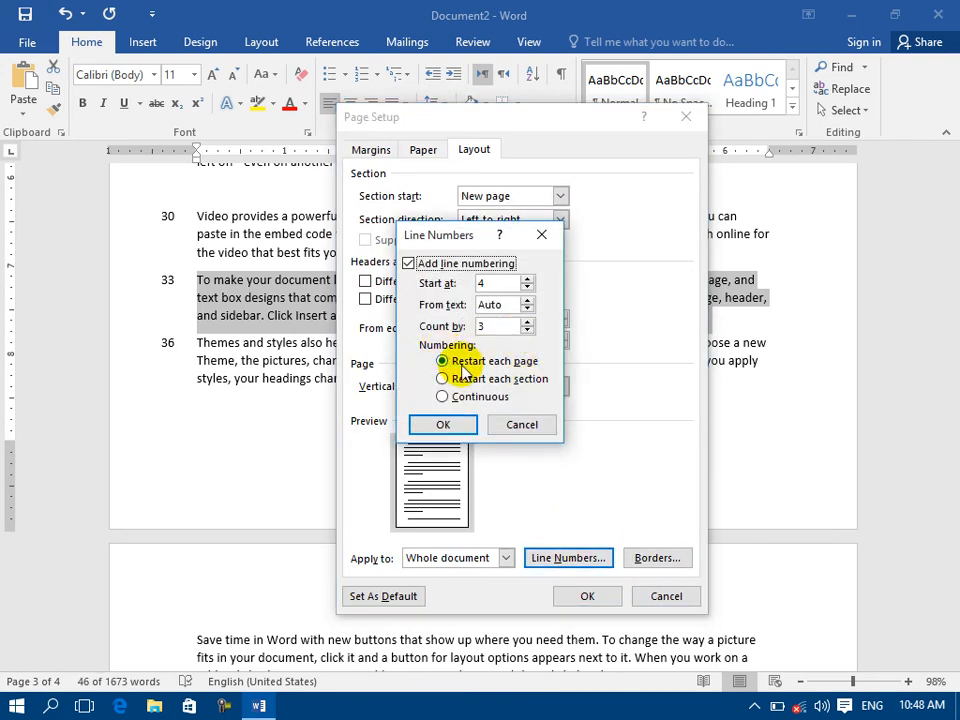
left_click(458, 424)
left_click(613, 605)
scroll(478, 343, "up", 15)
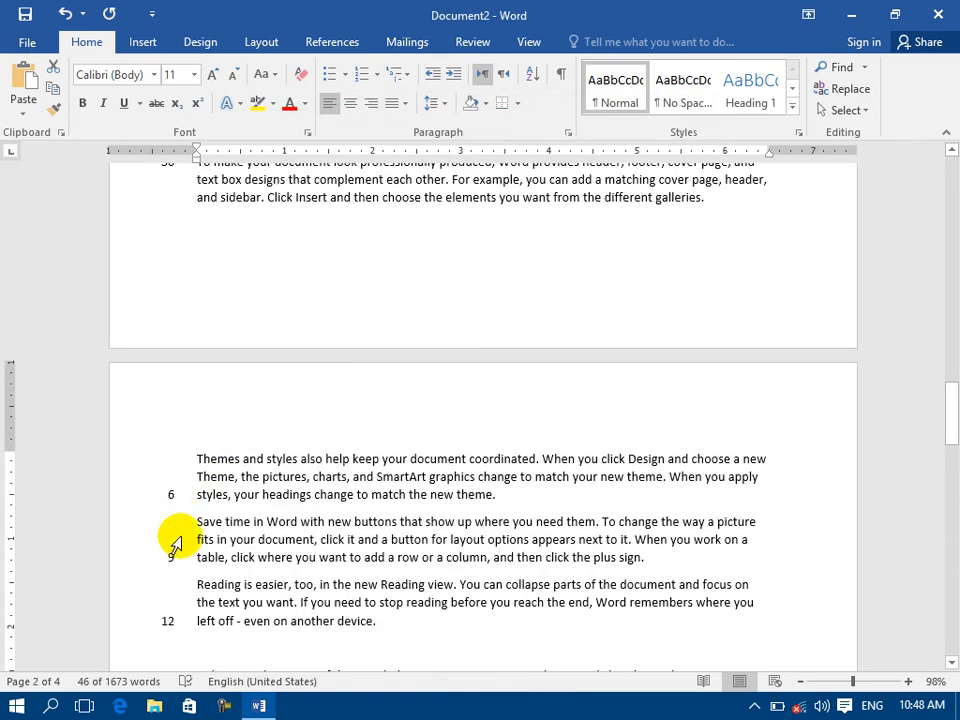
scroll(166, 330, "up", 3)
scroll(157, 346, "down", 2)
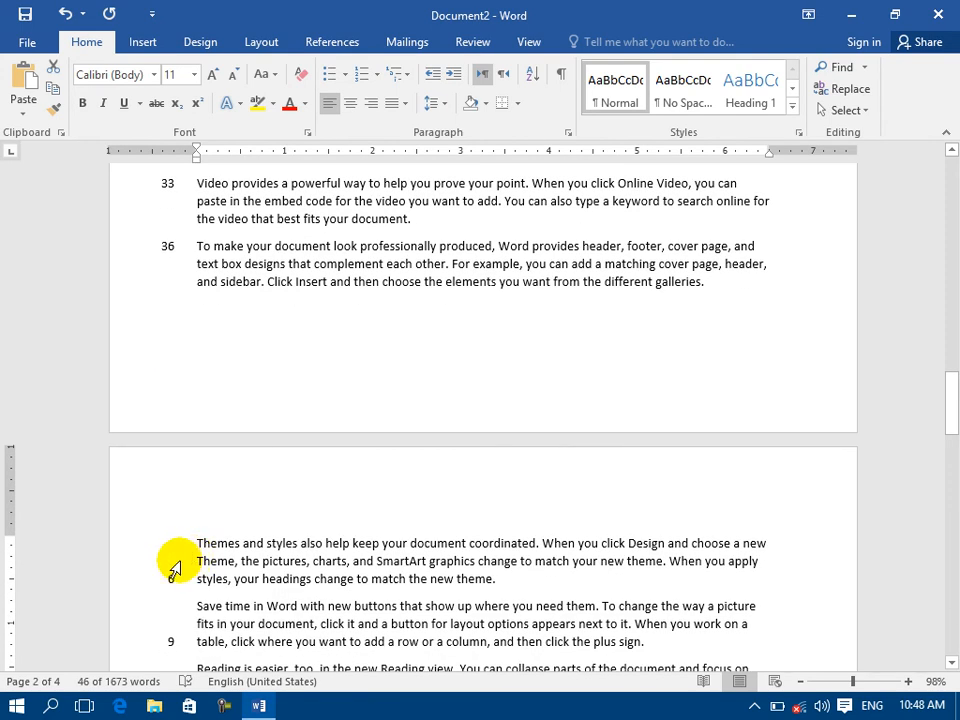
Step: Set the line numbering to restart each section and check the numbers across the pages
double_click(6, 455)
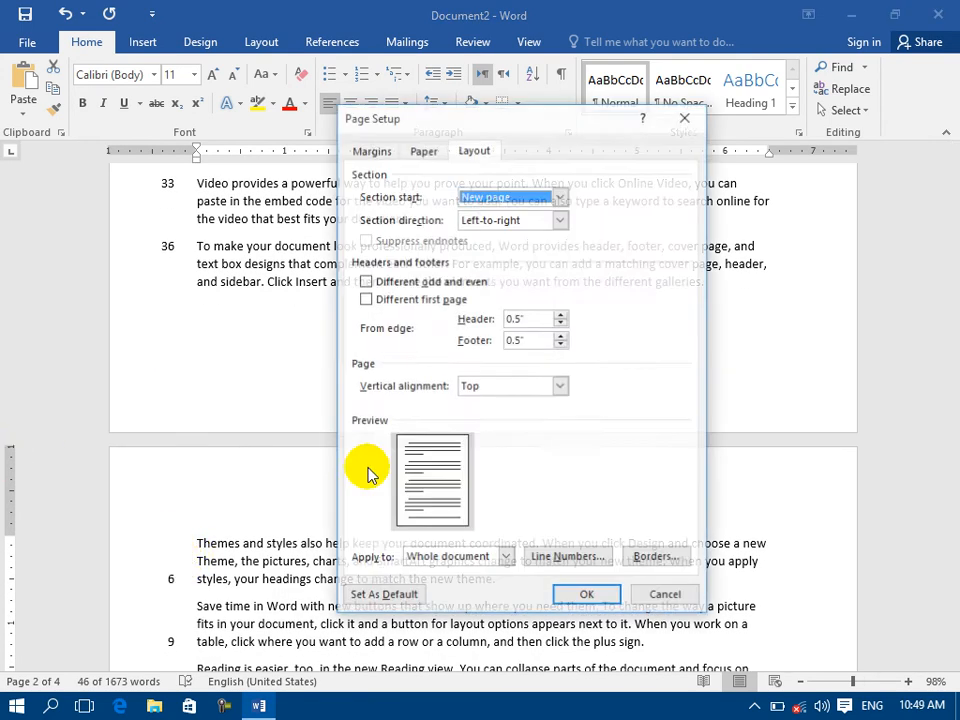
left_click(570, 561)
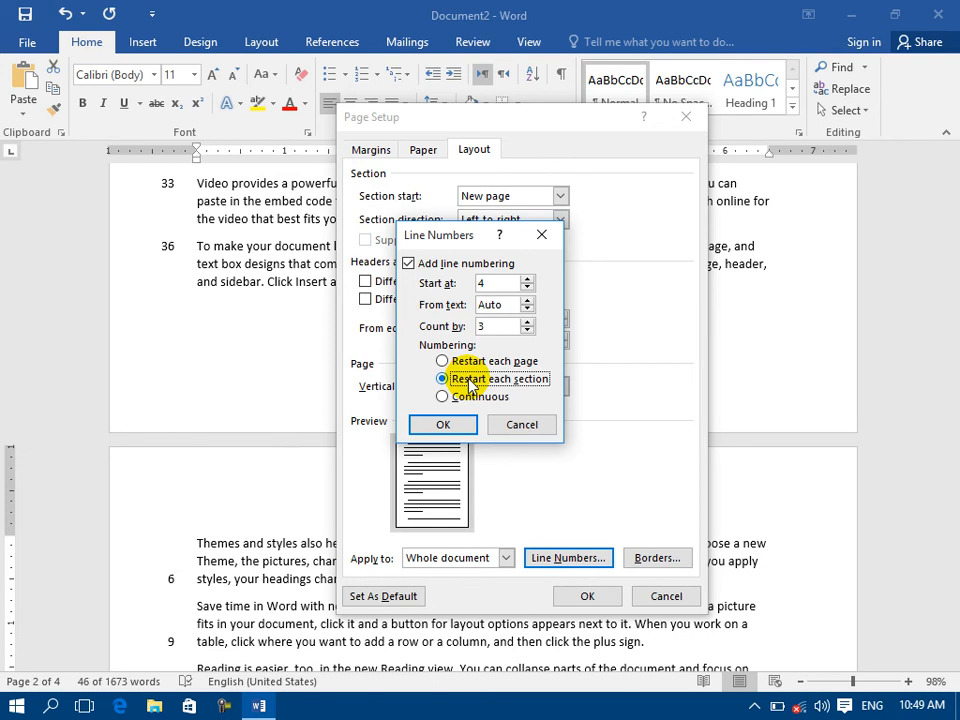
left_click(441, 423)
left_click(587, 597)
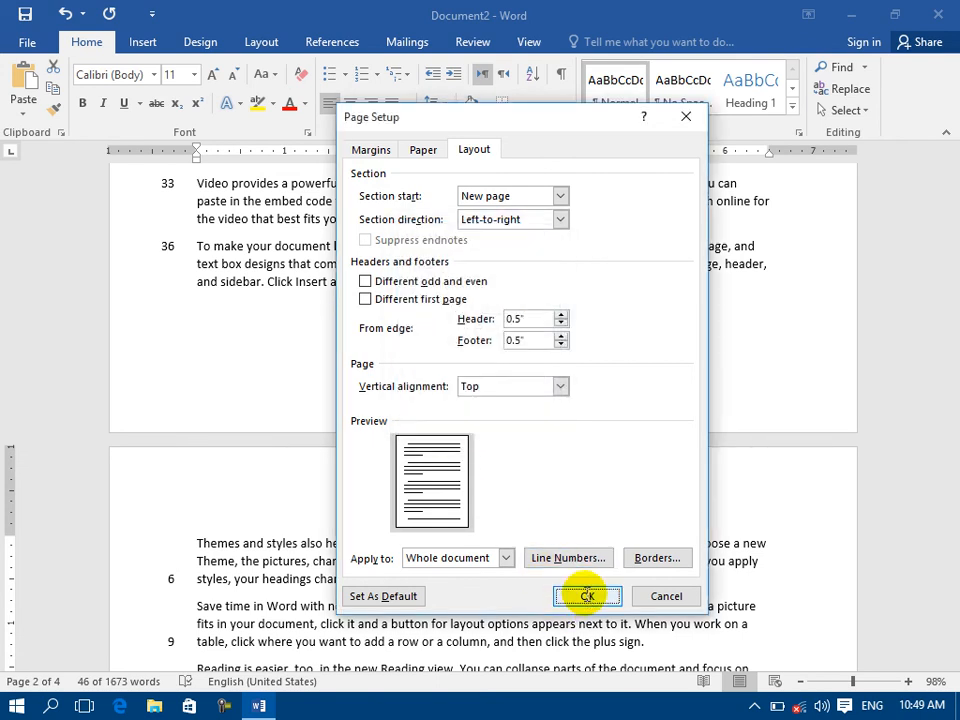
scroll(200, 372, "up", 4)
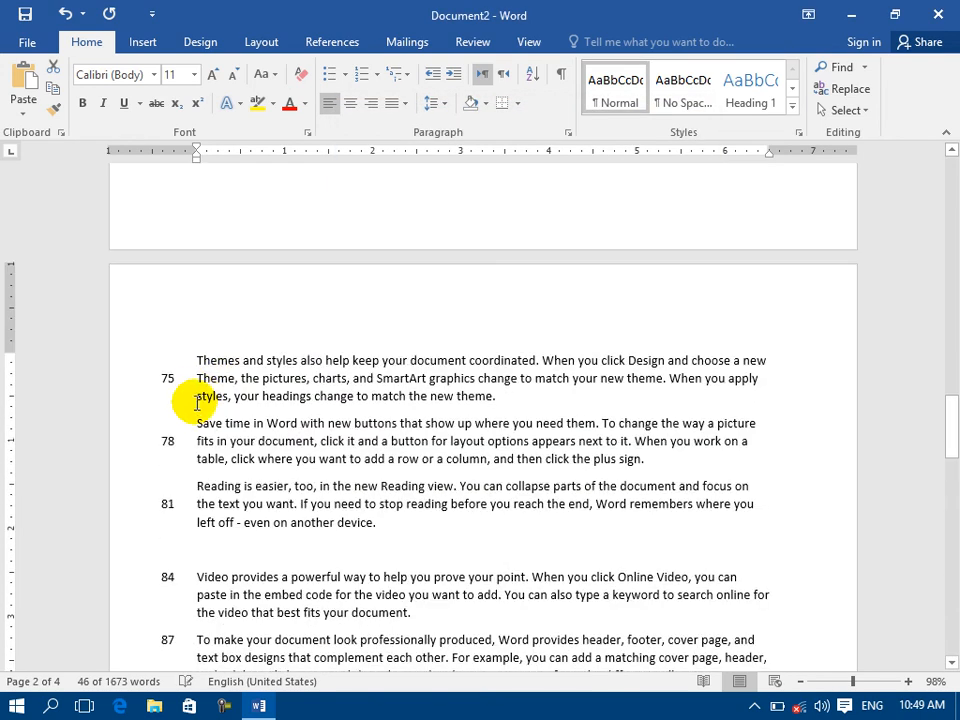
scroll(197, 403, "up", 3)
Step: Set the line numbering to Continuous for the whole document and check the numbers across the page break
double_click(4, 300)
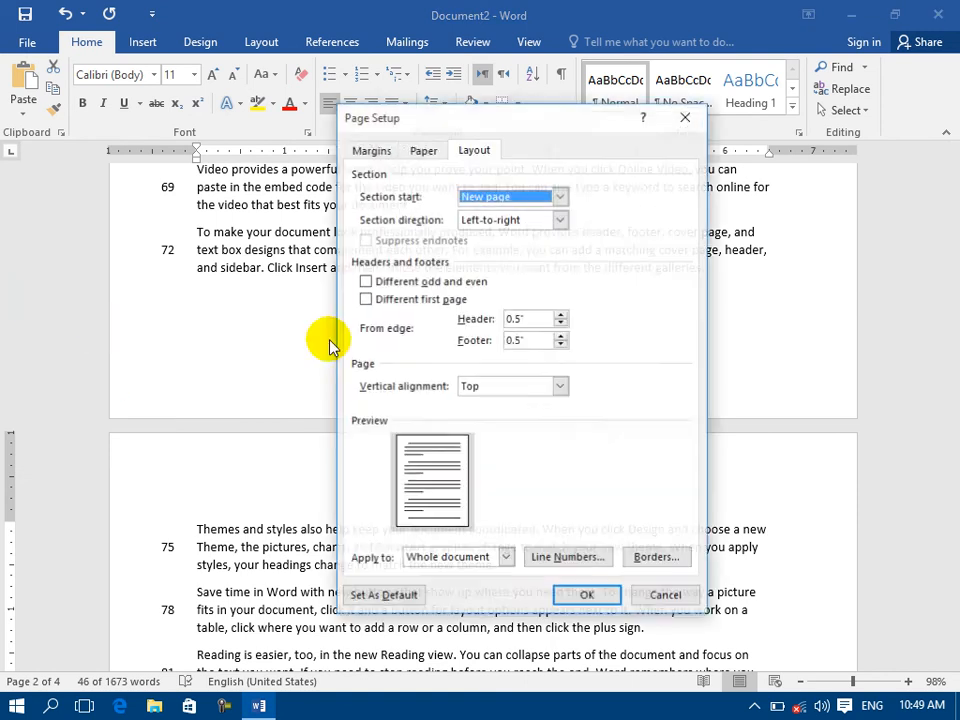
left_click(566, 557)
left_click(442, 397)
left_click(587, 596)
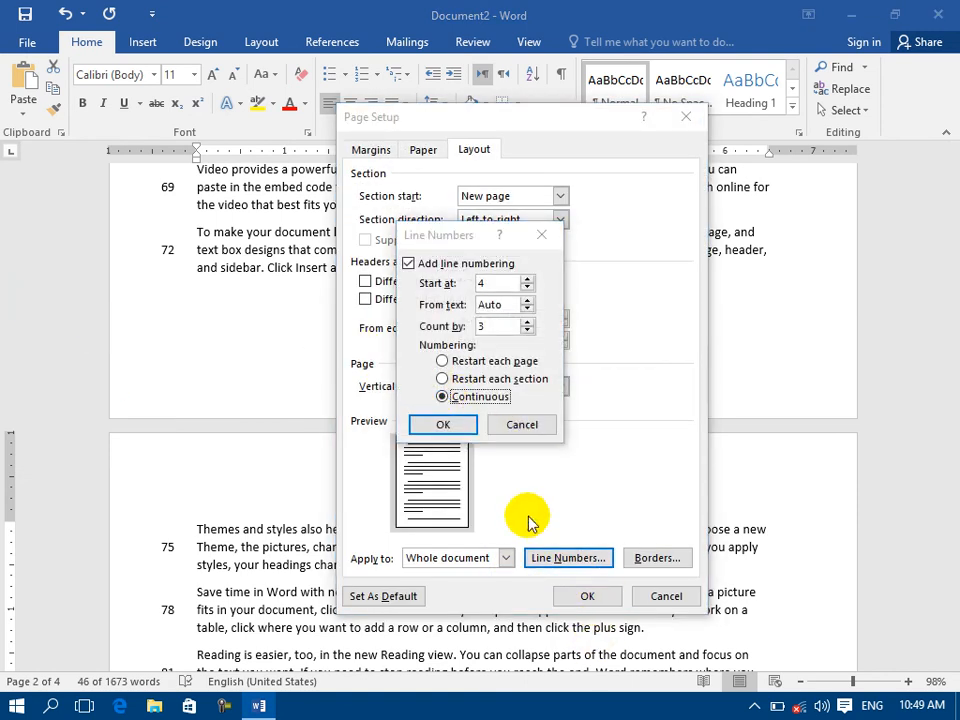
left_click(443, 427)
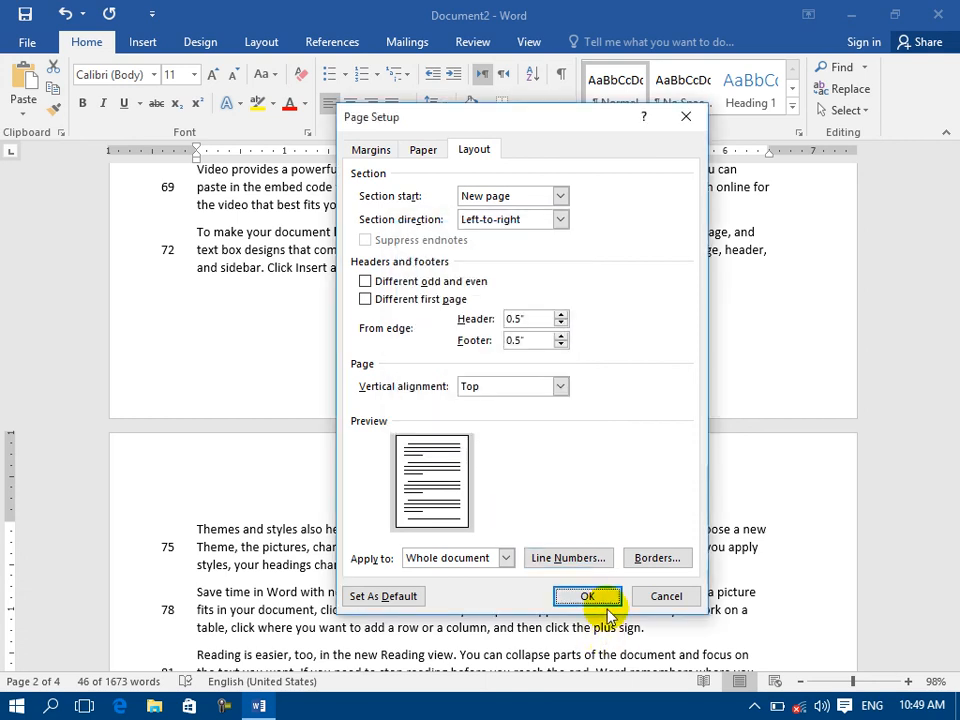
left_click(598, 598)
scroll(313, 500, "up", 10)
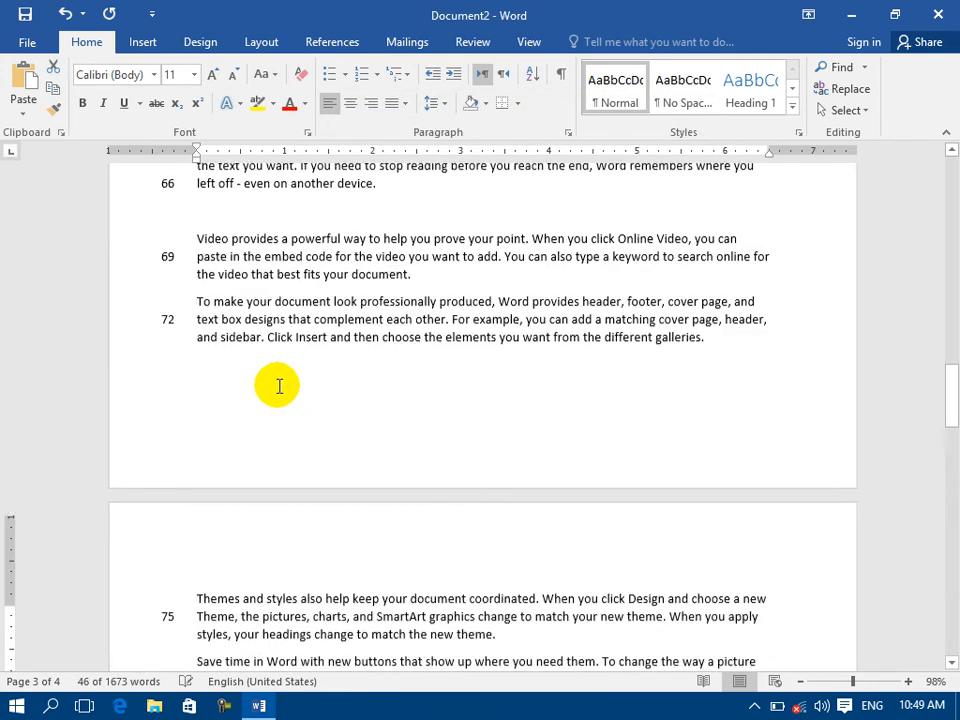
scroll(175, 383, "down", 3)
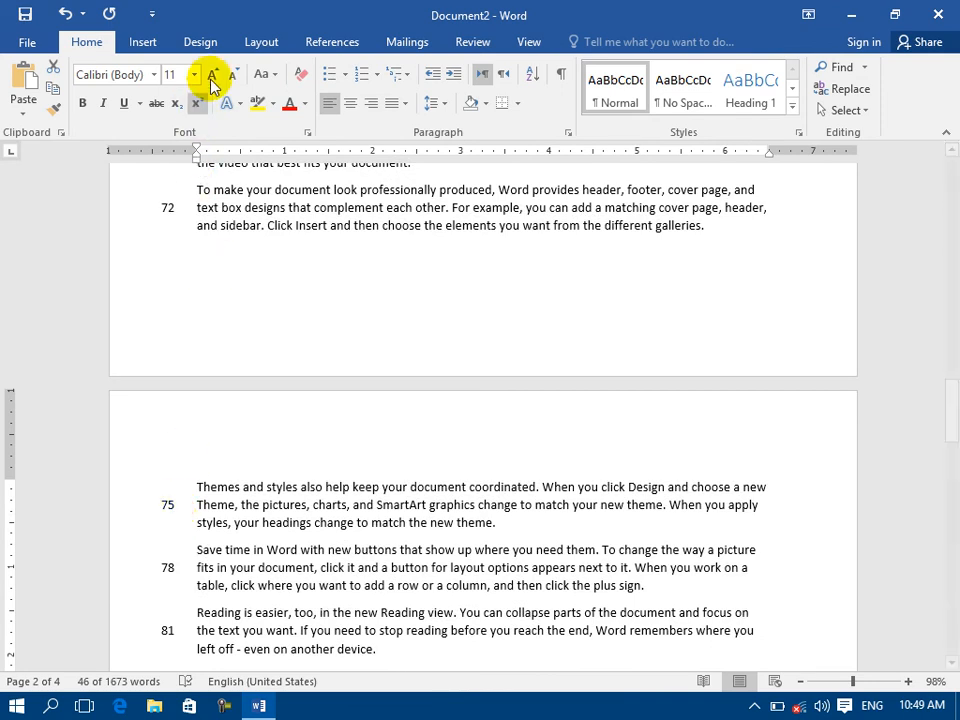
Step: Review the preset line numbering choices without changing them, and open the document's sharing options
left_click(261, 42)
left_click(276, 92)
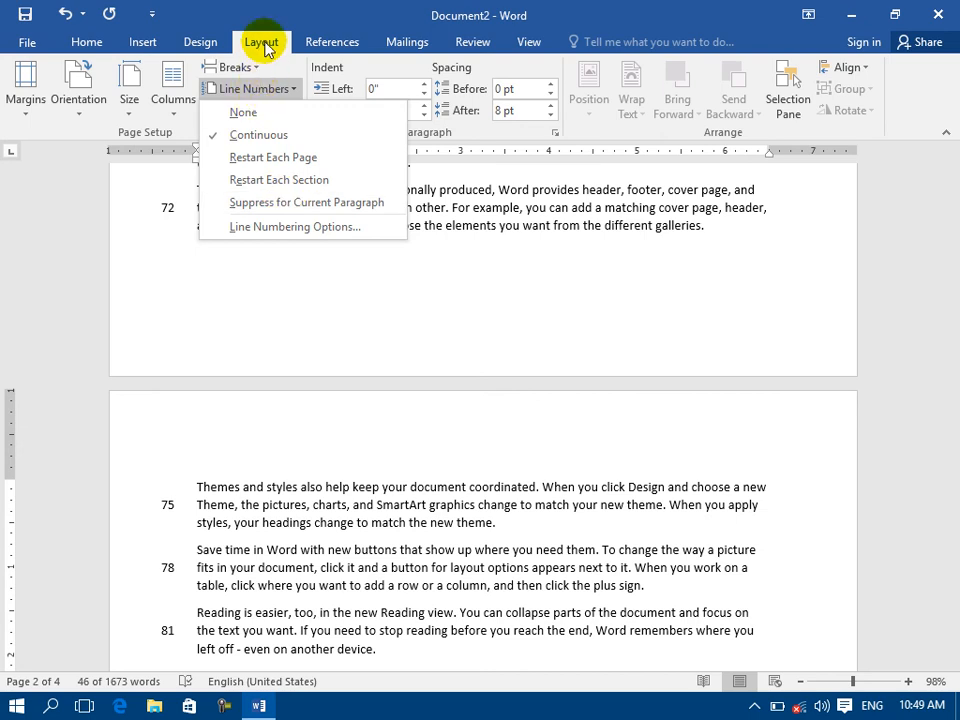
left_click(26, 46)
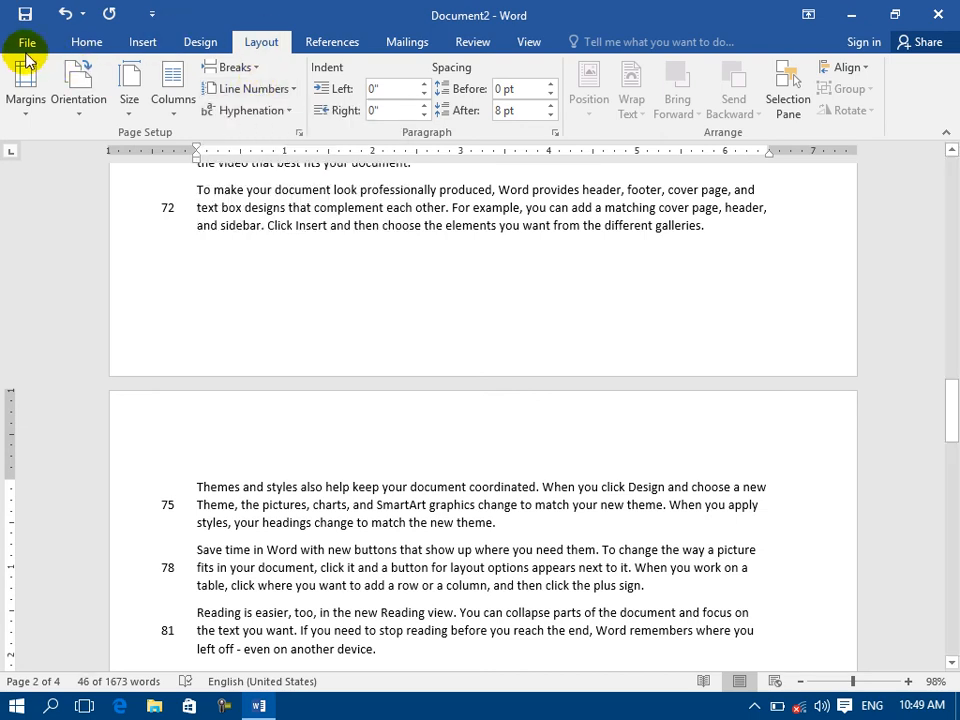
left_click(27, 46)
left_click(56, 301)
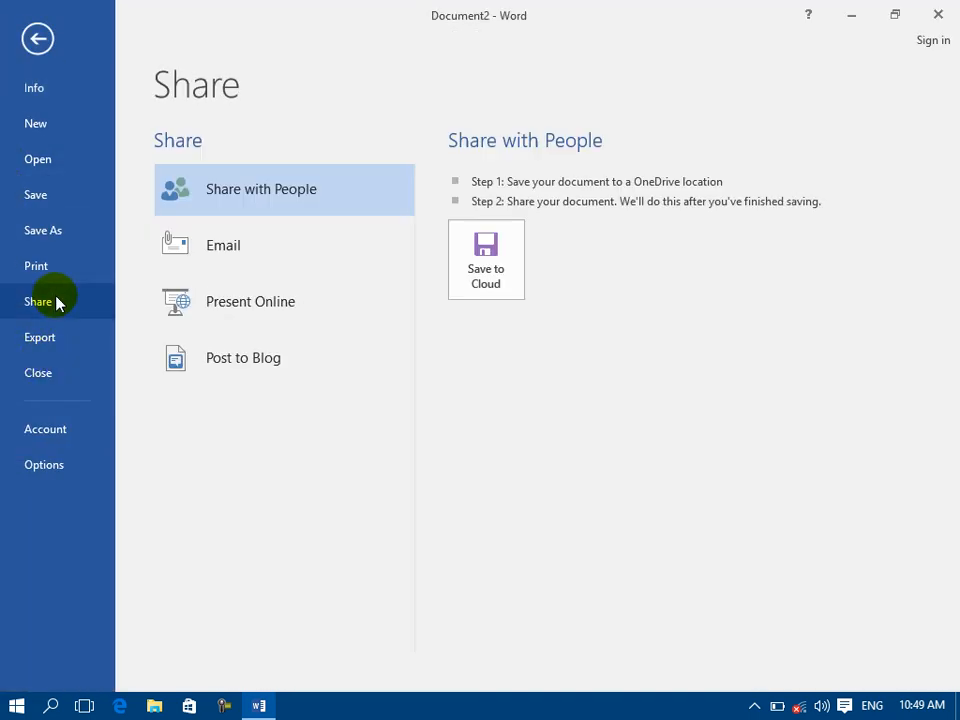
Step: Review the page border and paragraph border options in the print Page Setup, and return to the document without changes
left_click(50, 274)
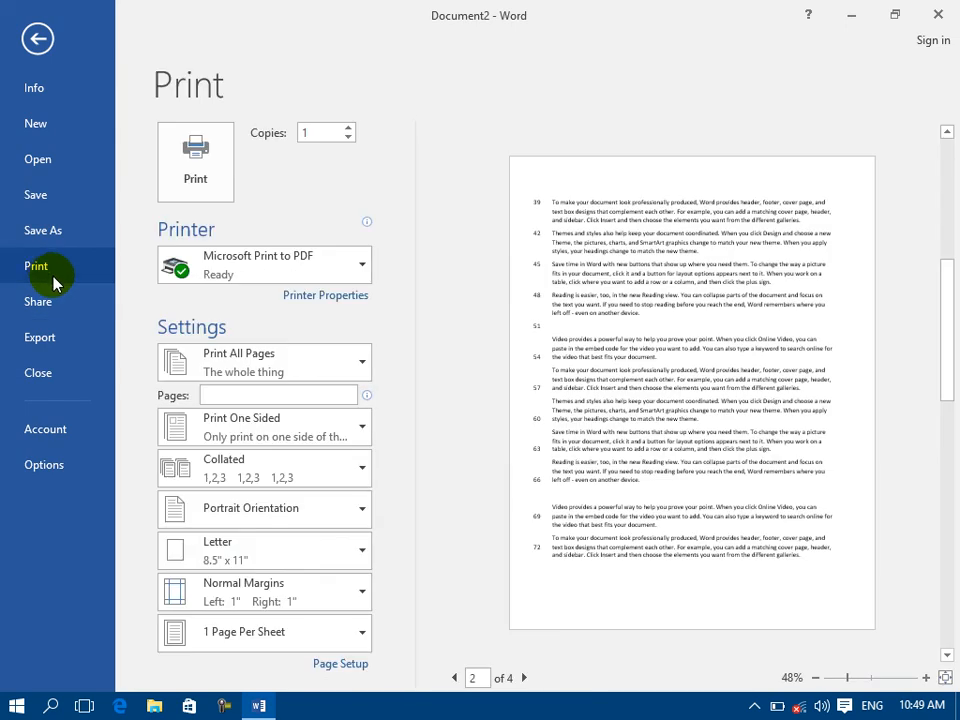
left_click(349, 668)
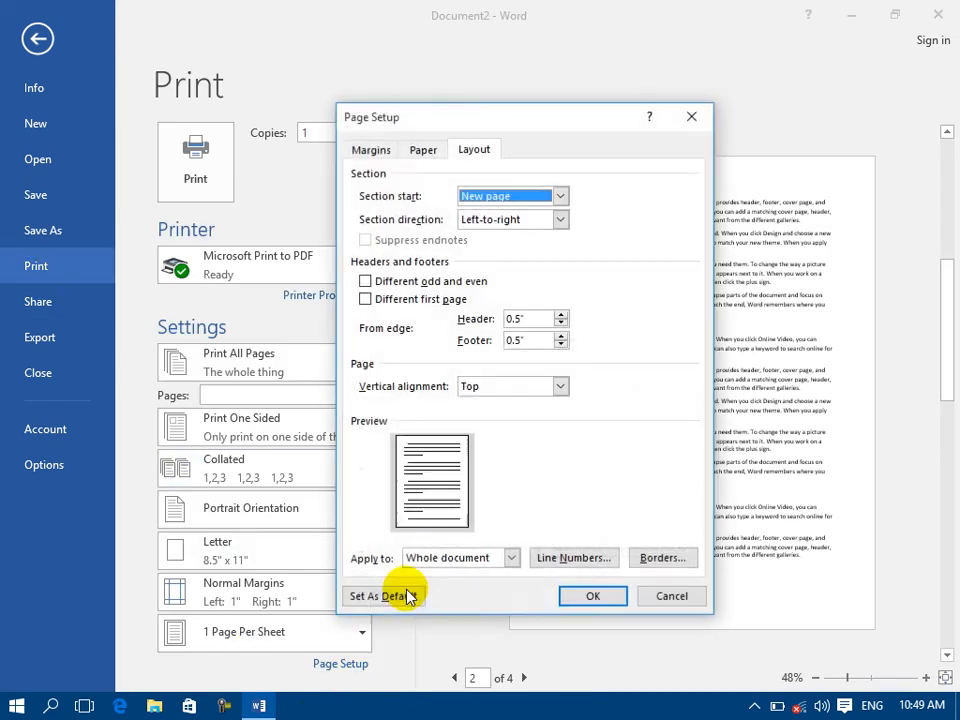
left_click(662, 558)
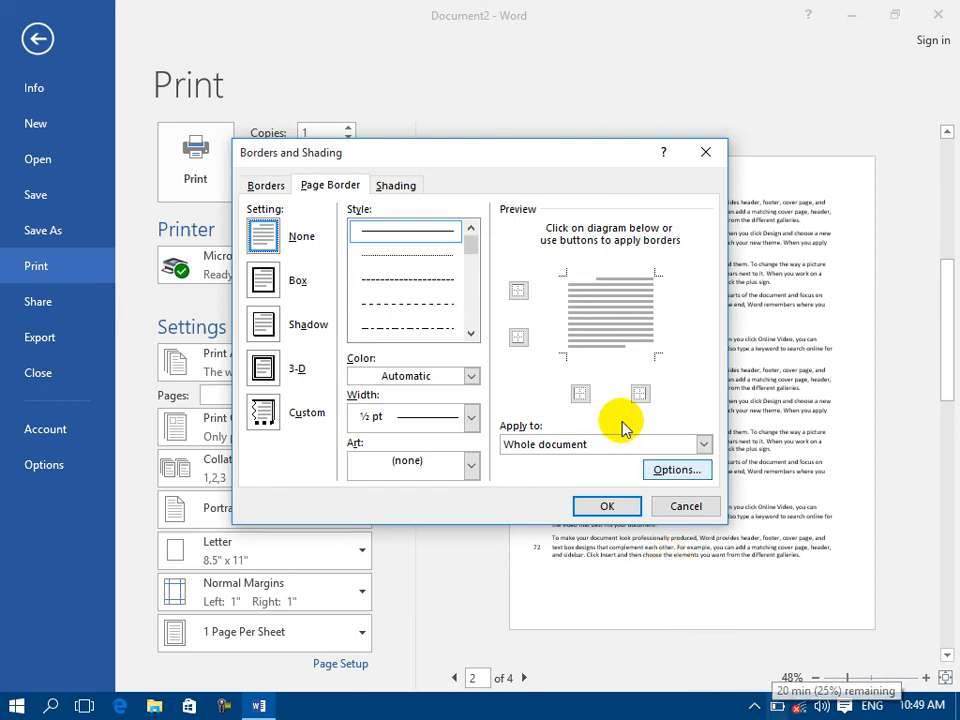
left_click(262, 186)
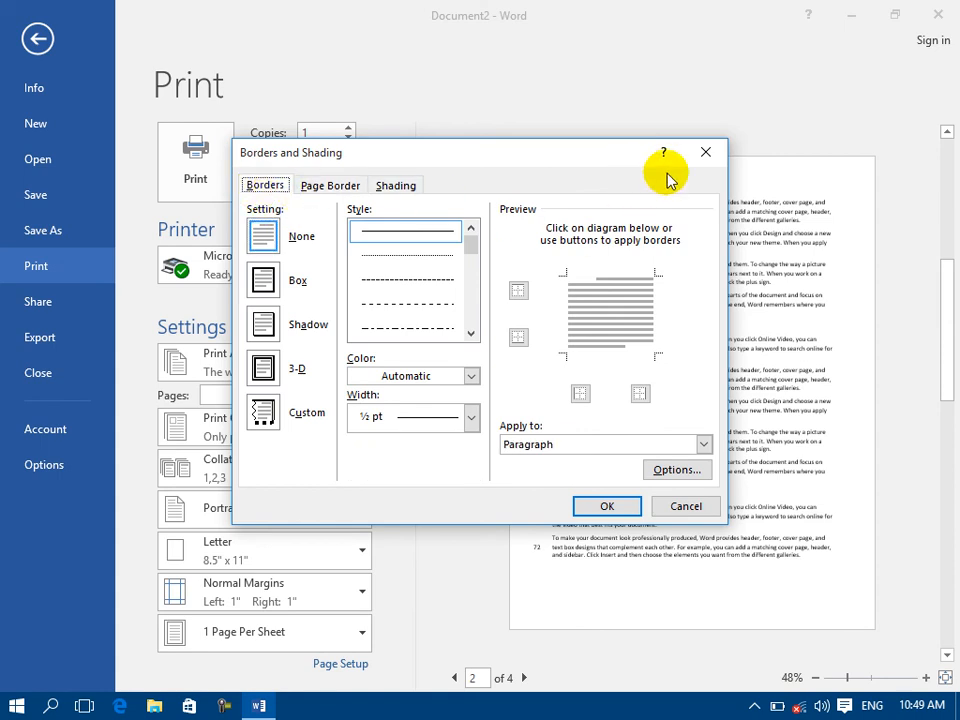
left_click(704, 152)
left_click(45, 50)
scroll(135, 220, "down", 5)
scroll(137, 229, "up", 5)
scroll(137, 229, "up", 3)
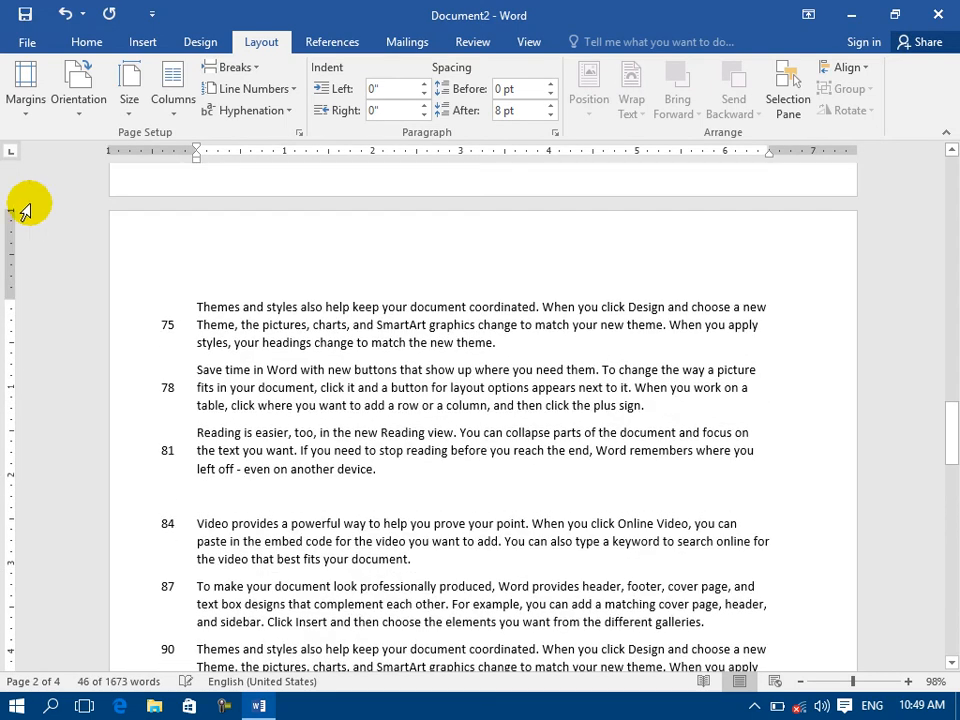
Step: Turn off line numbering for the whole document
double_click(9, 279)
left_click(568, 571)
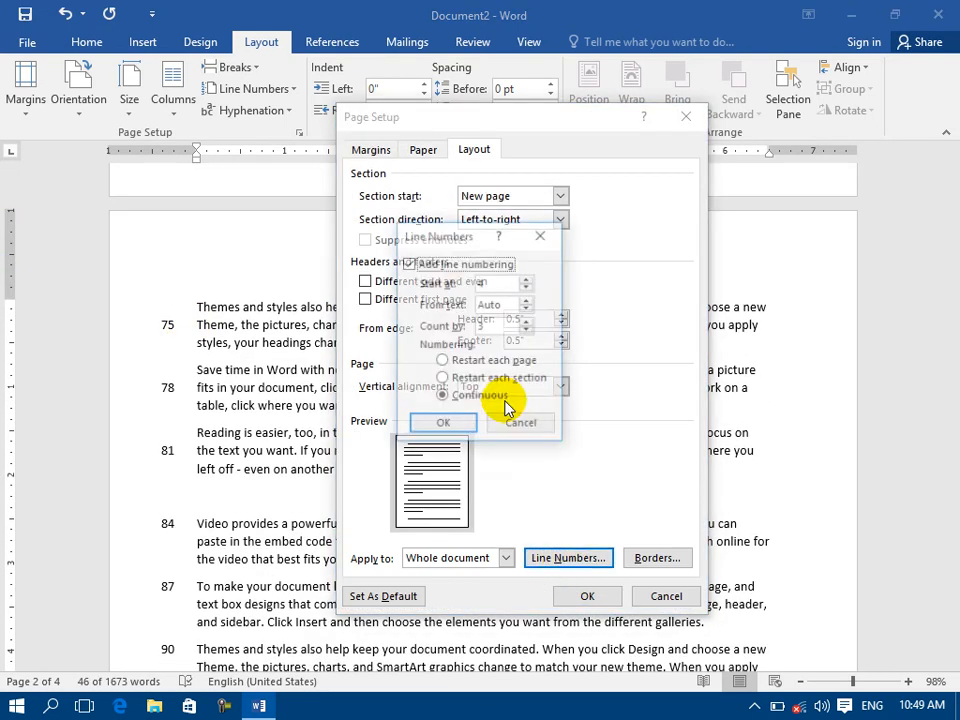
left_click(420, 262)
left_click(443, 425)
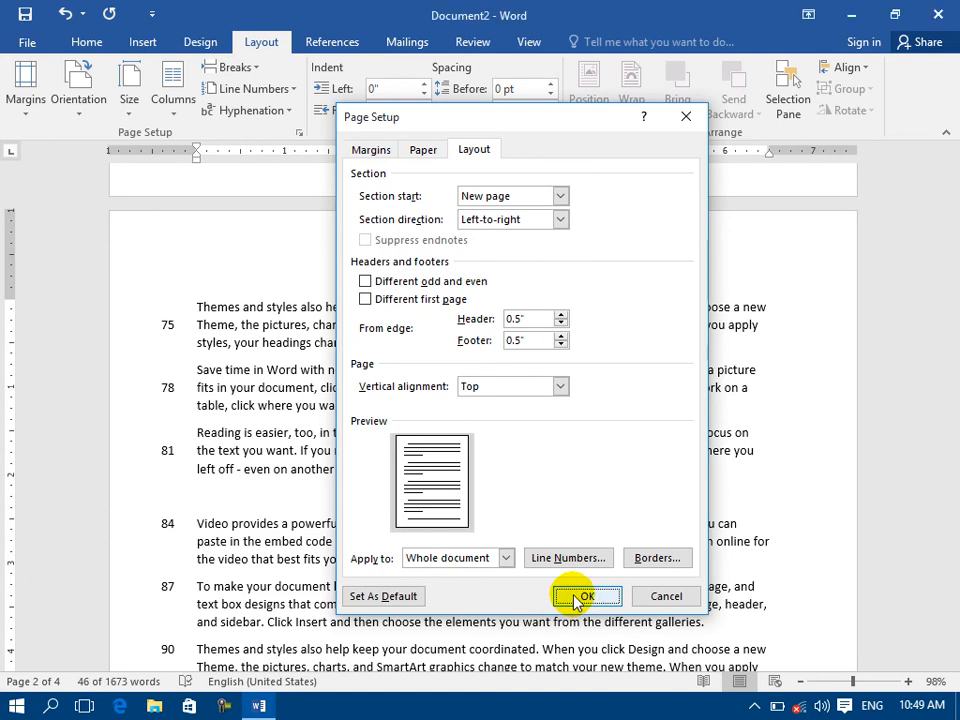
left_click(580, 597)
Step: Compare the Borders and Page Border options for the selected paragraph and close them without applying anything
double_click(4, 266)
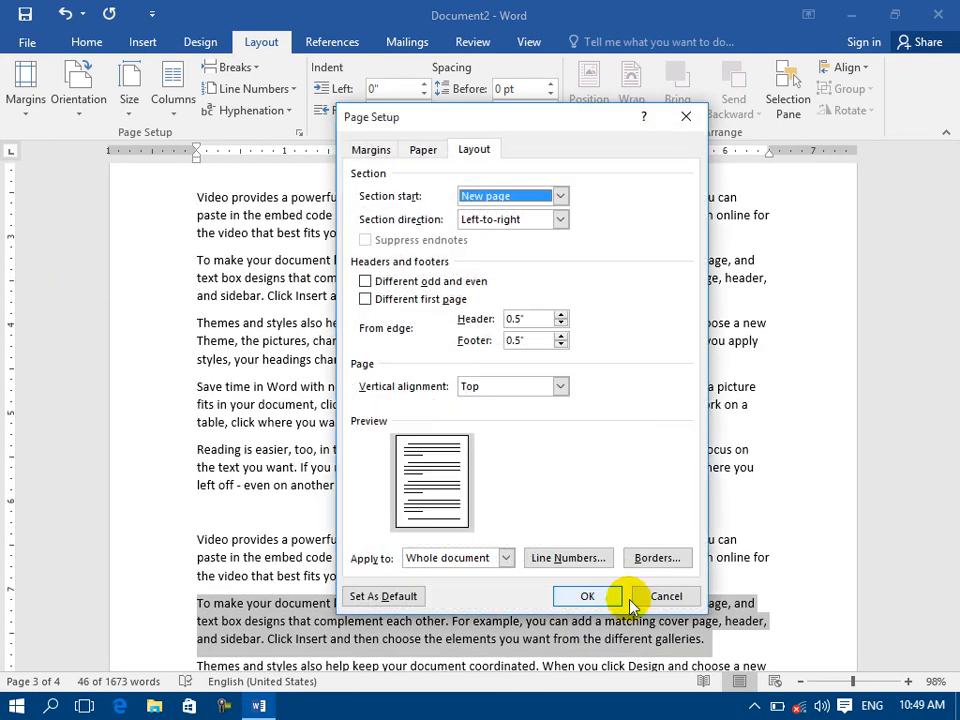
left_click(650, 560)
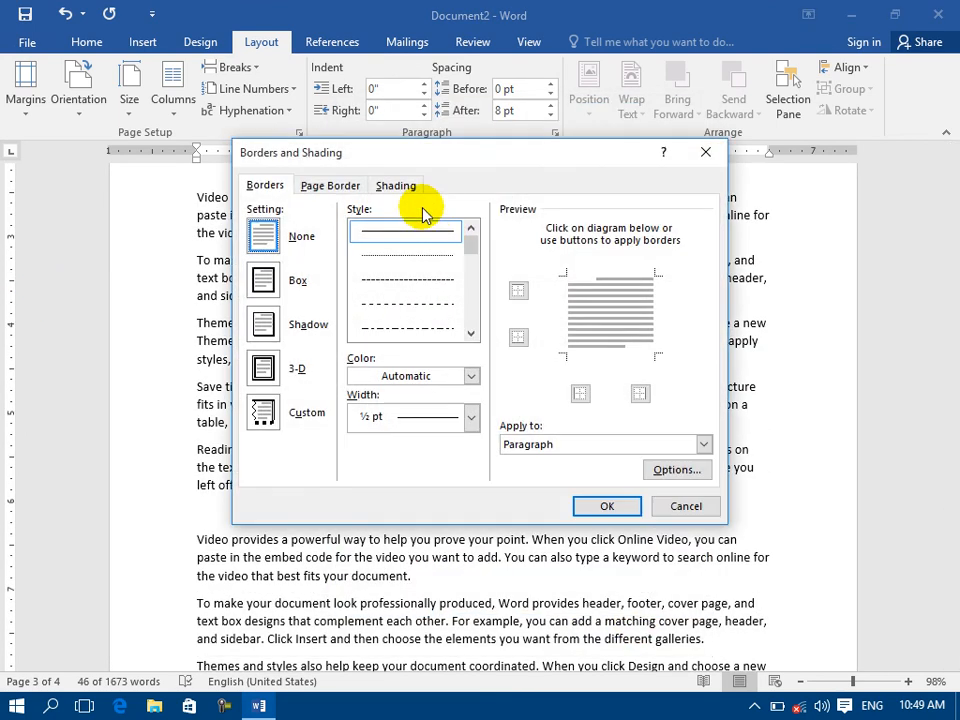
left_click(316, 189)
left_click(266, 185)
left_click(672, 506)
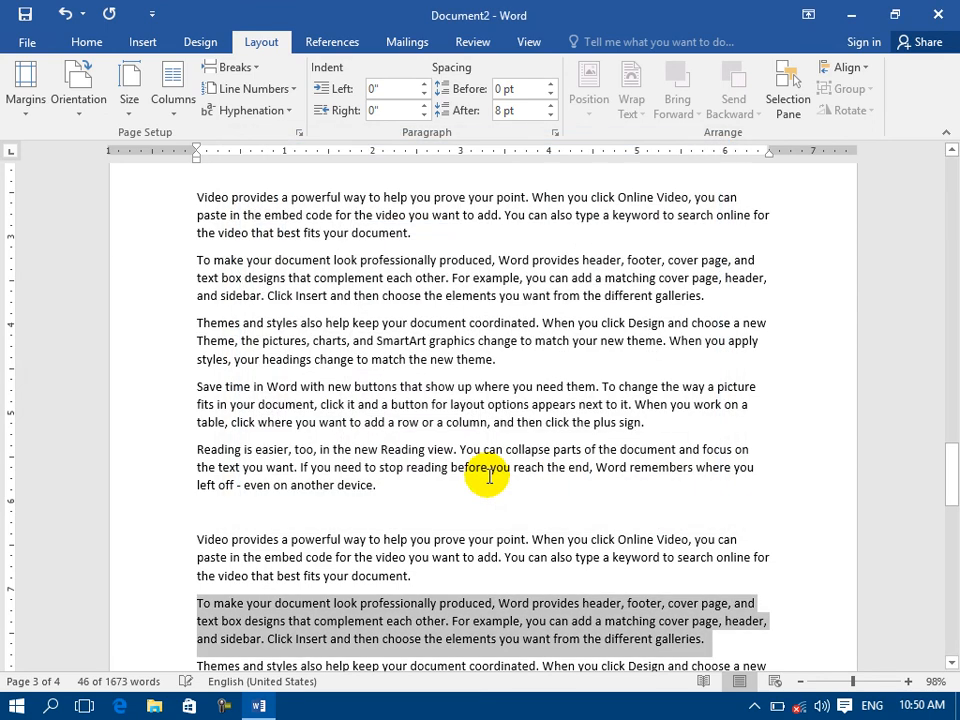
Step: Enclose the "Save time in Word" and "Reading is easier" paragraphs on page 3 in a ½ pt triple-line Box border
left_click_drag(226, 387, 421, 493)
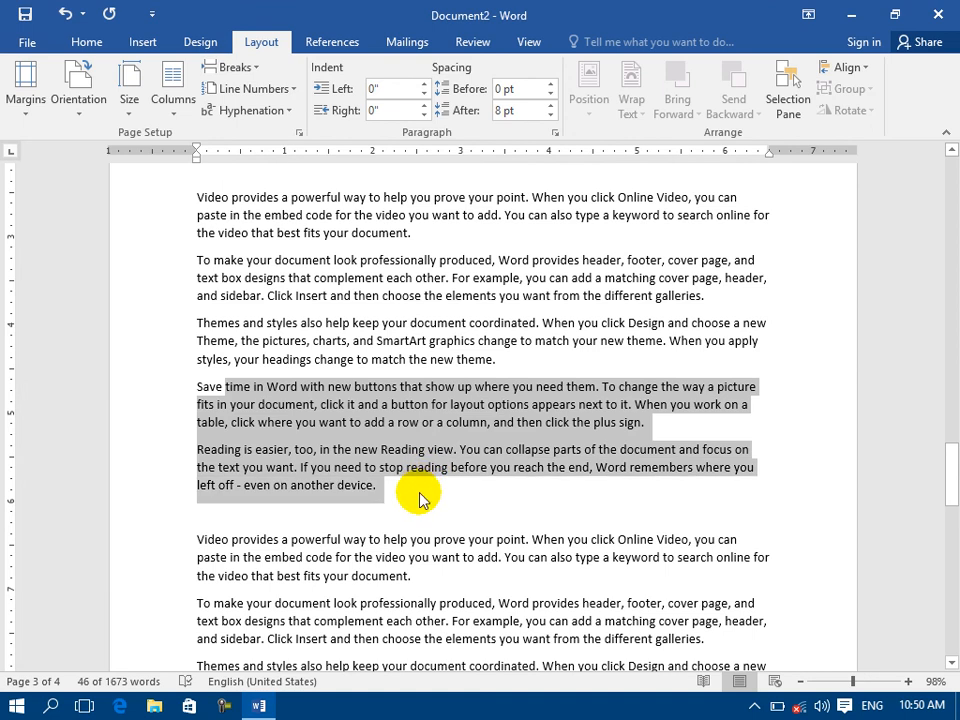
double_click(7, 360)
left_click(378, 152)
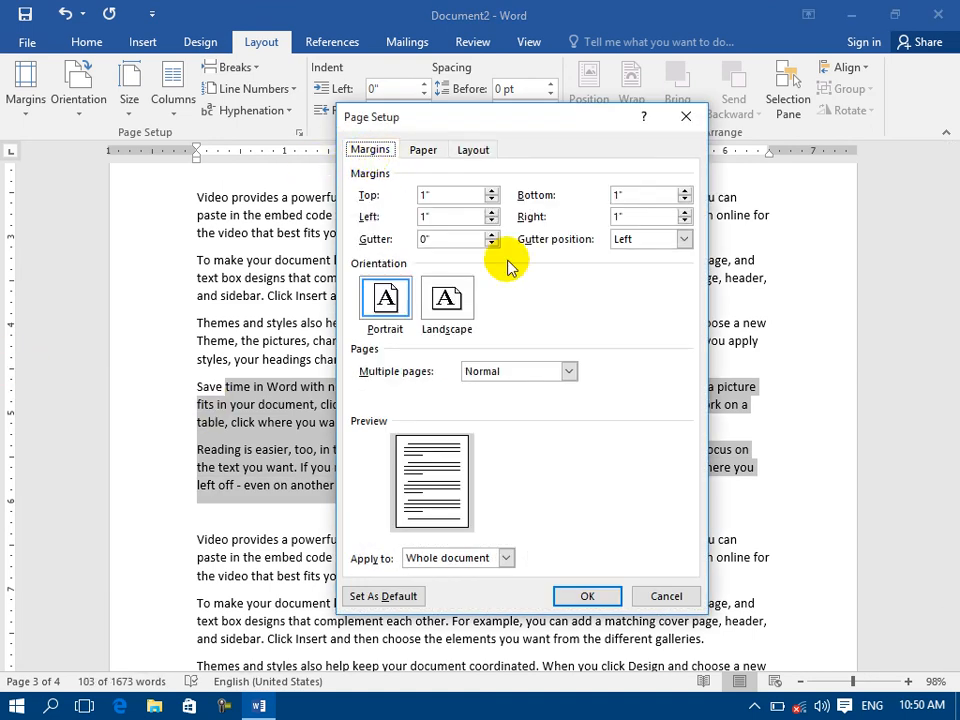
left_click(474, 150)
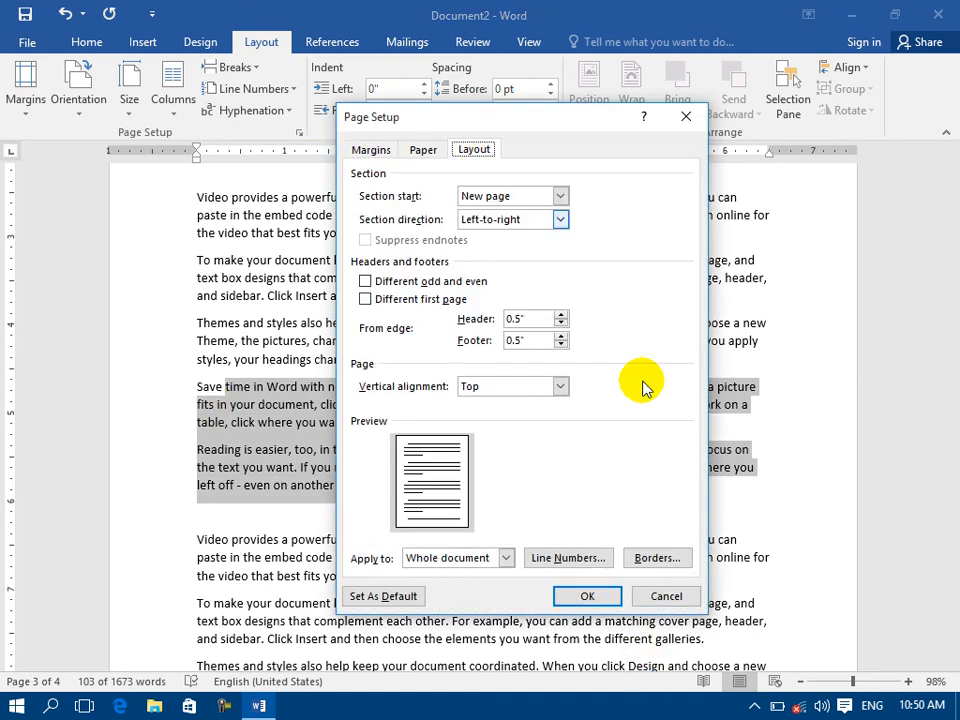
left_click(645, 556)
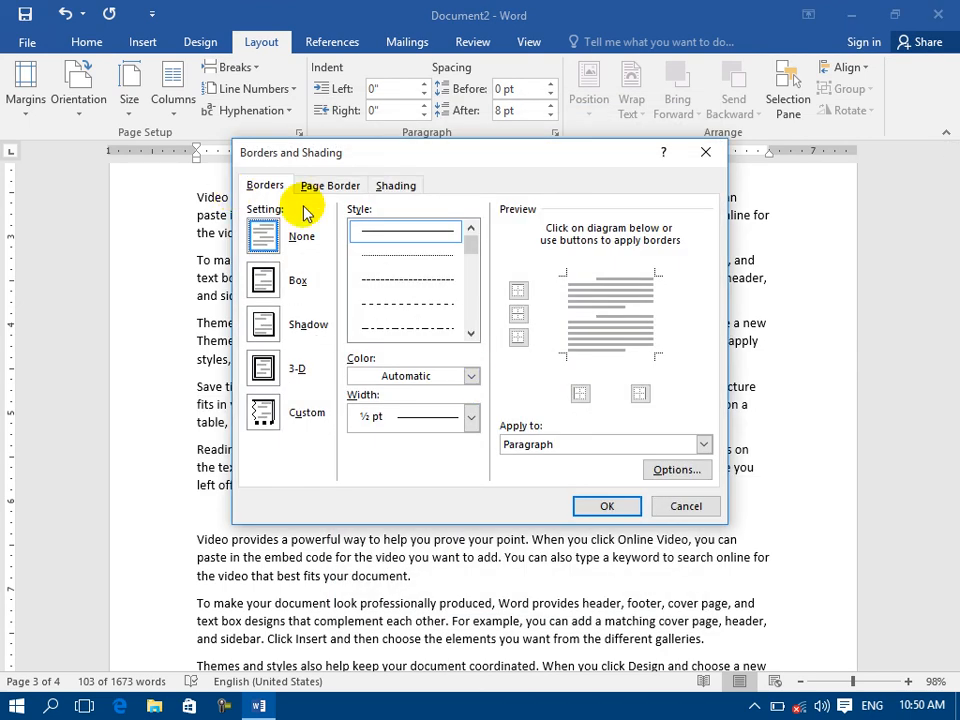
left_click(262, 278)
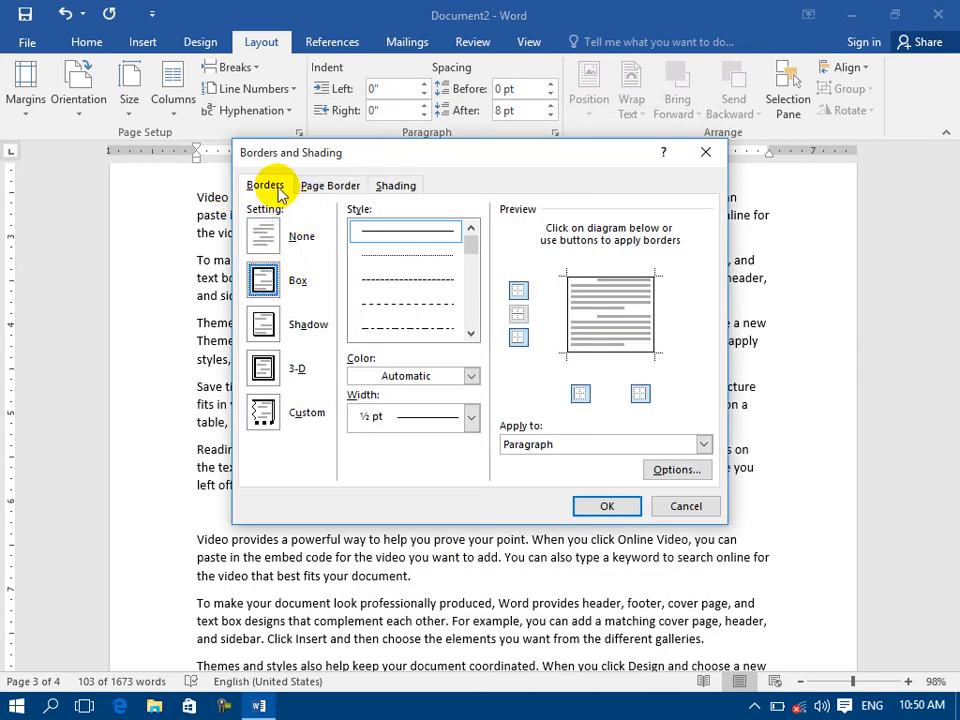
left_click(469, 334)
left_click(429, 306)
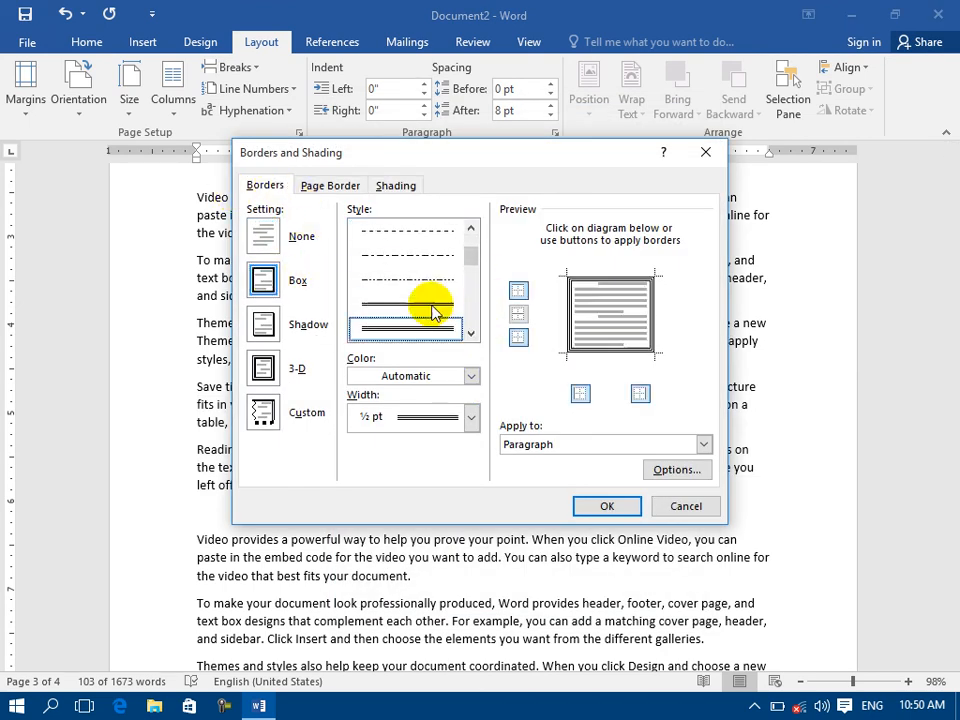
left_click(602, 506)
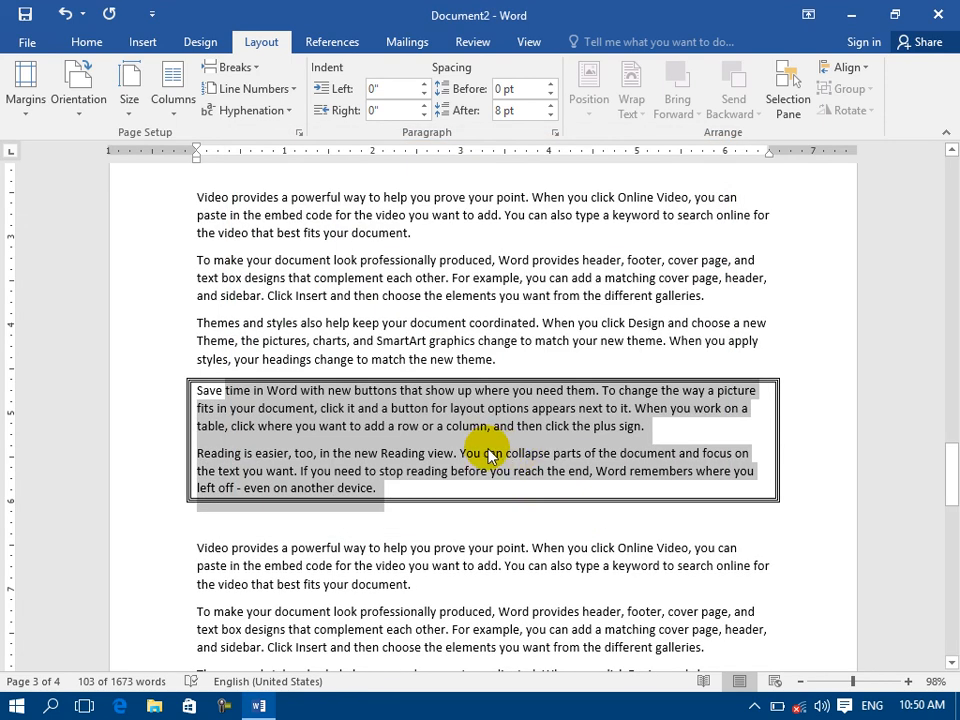
Step: Apply a Shadow page border with a ½ pt solid line to the whole document
left_click(190, 289)
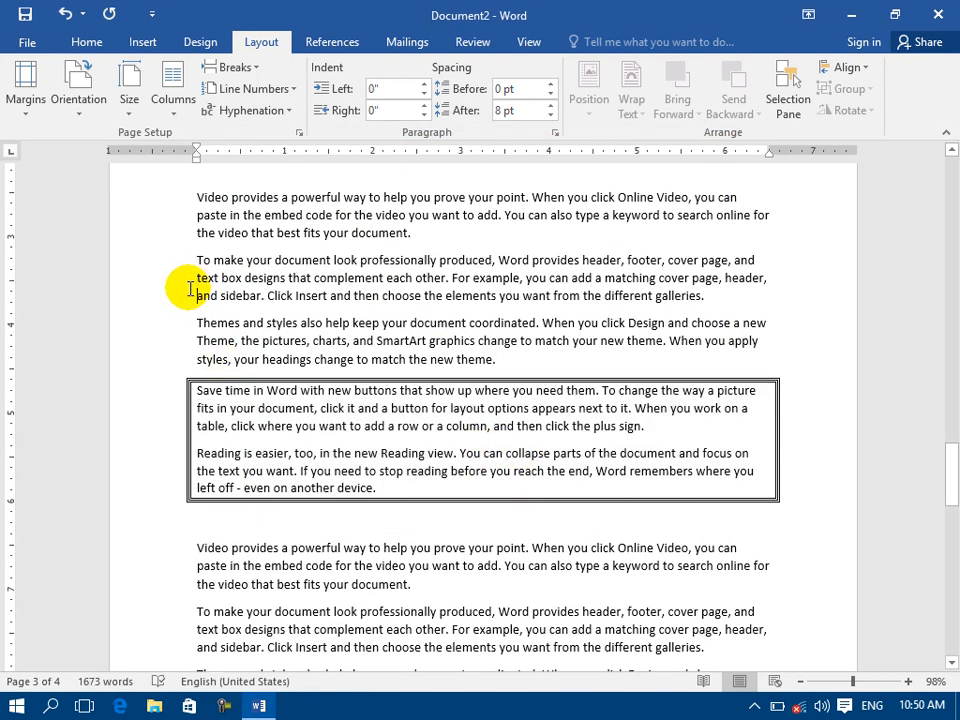
double_click(6, 274)
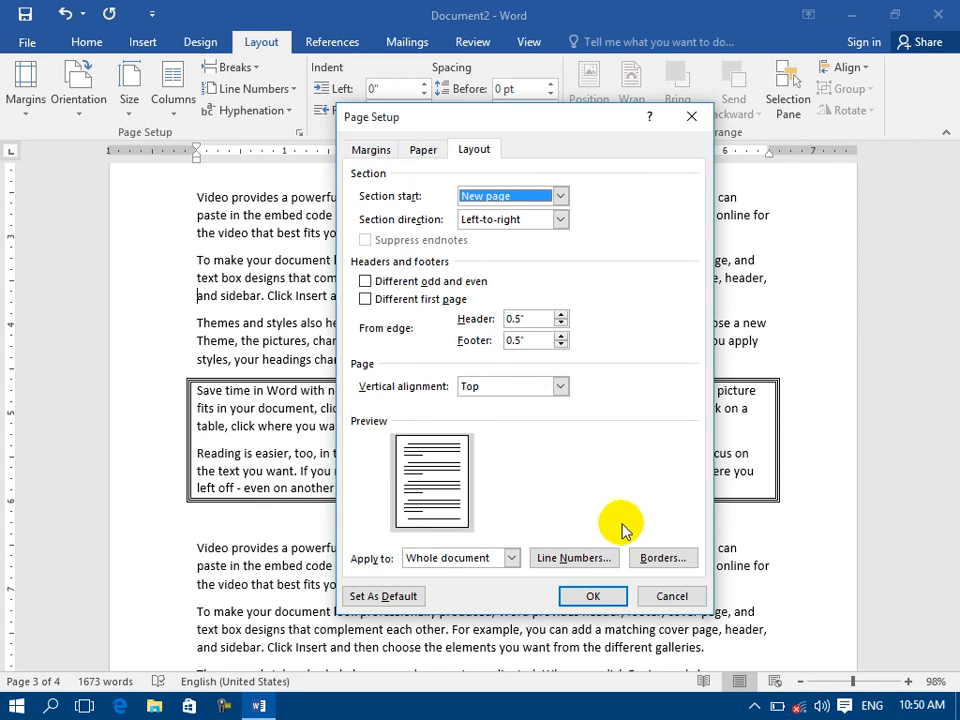
left_click(660, 557)
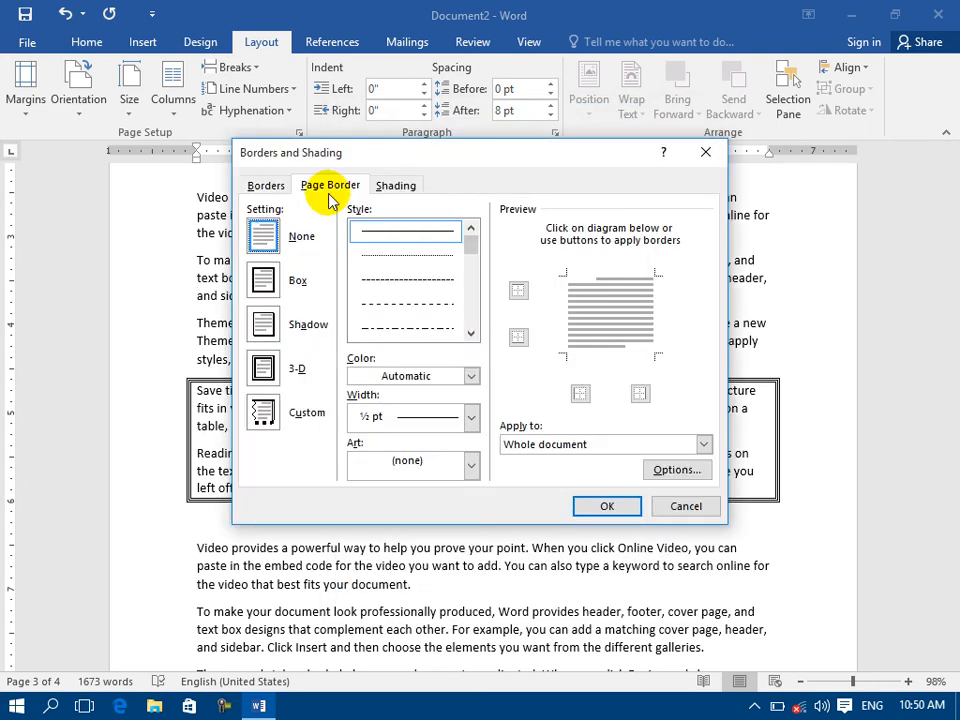
left_click(266, 330)
left_click(600, 503)
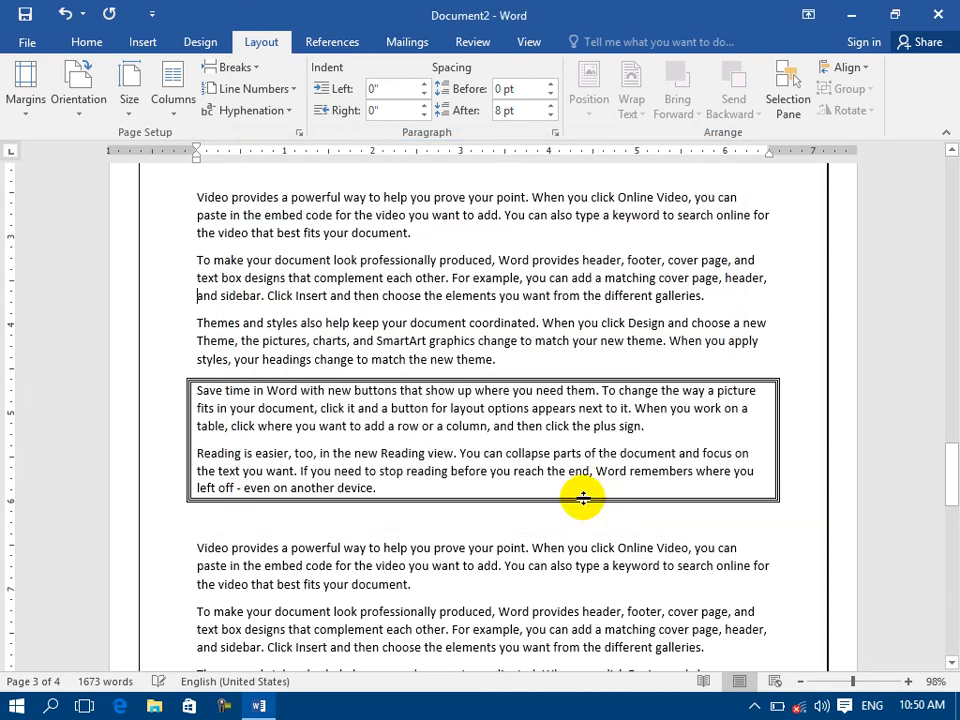
Step: Remove the Shadow page border from the whole document
double_click(8, 338)
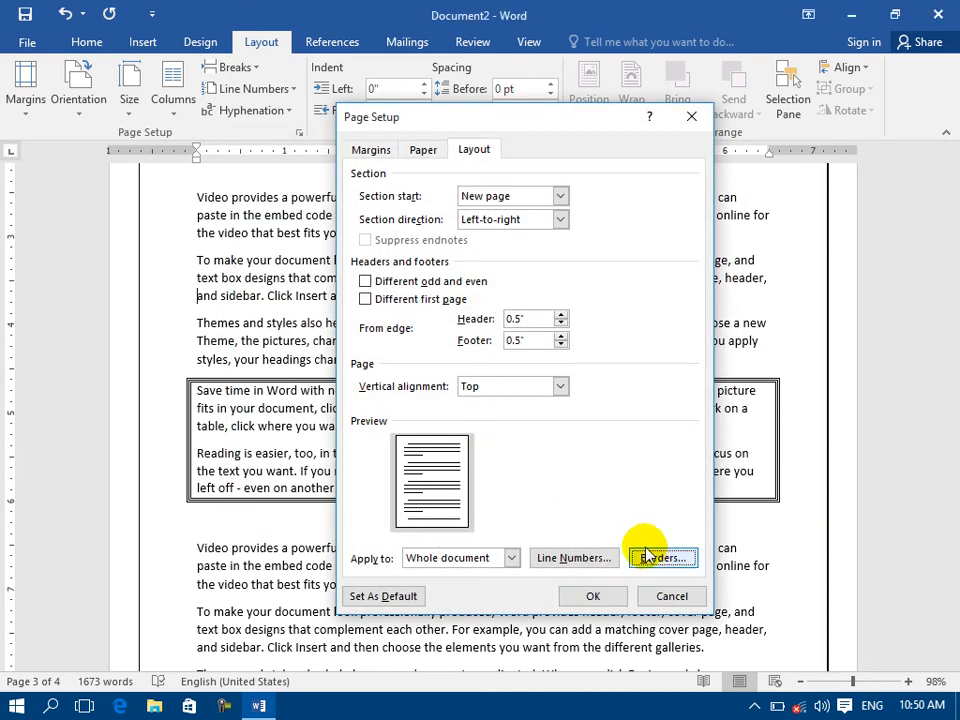
left_click(646, 555)
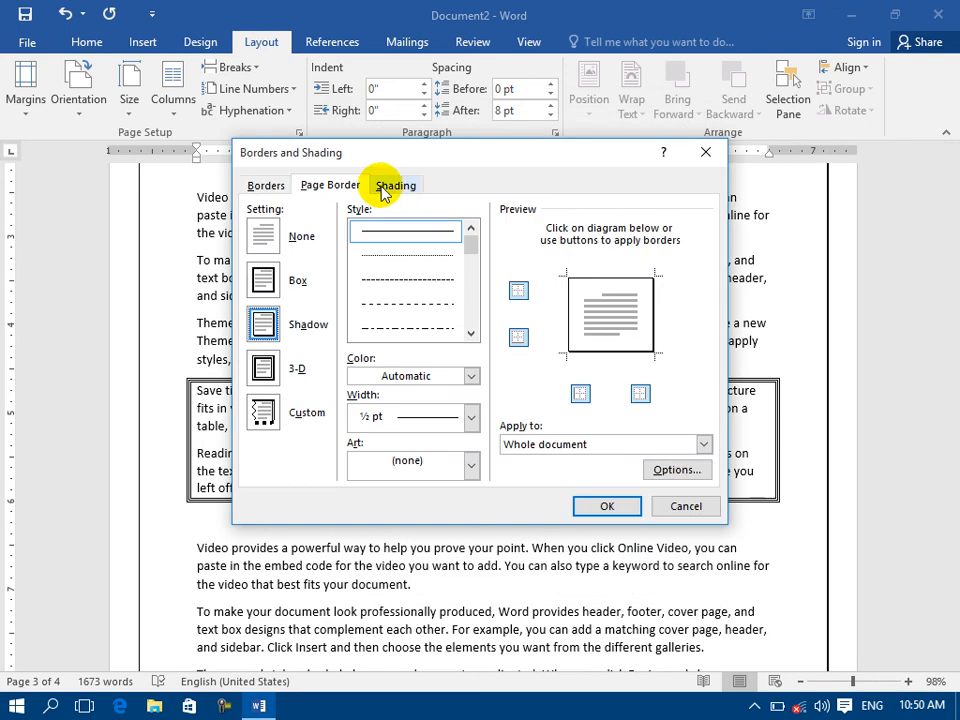
left_click(268, 240)
left_click(620, 507)
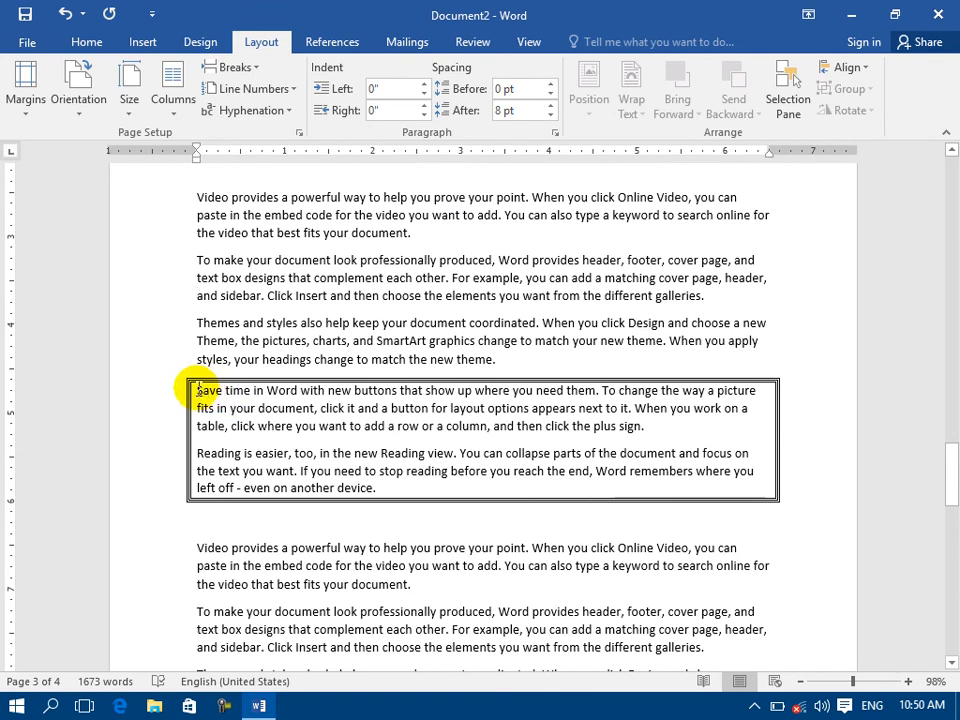
Step: Remove the triple-line box border from the "Save time in Word" and "Reading is easier" paragraphs
left_click_drag(195, 390, 509, 490)
double_click(8, 220)
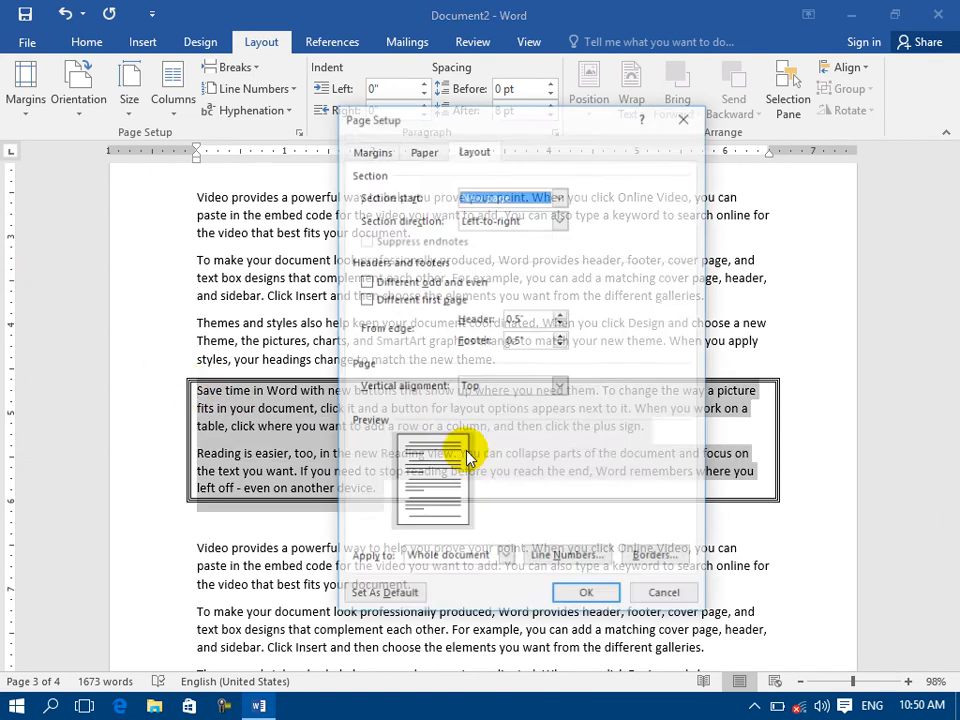
left_click(643, 562)
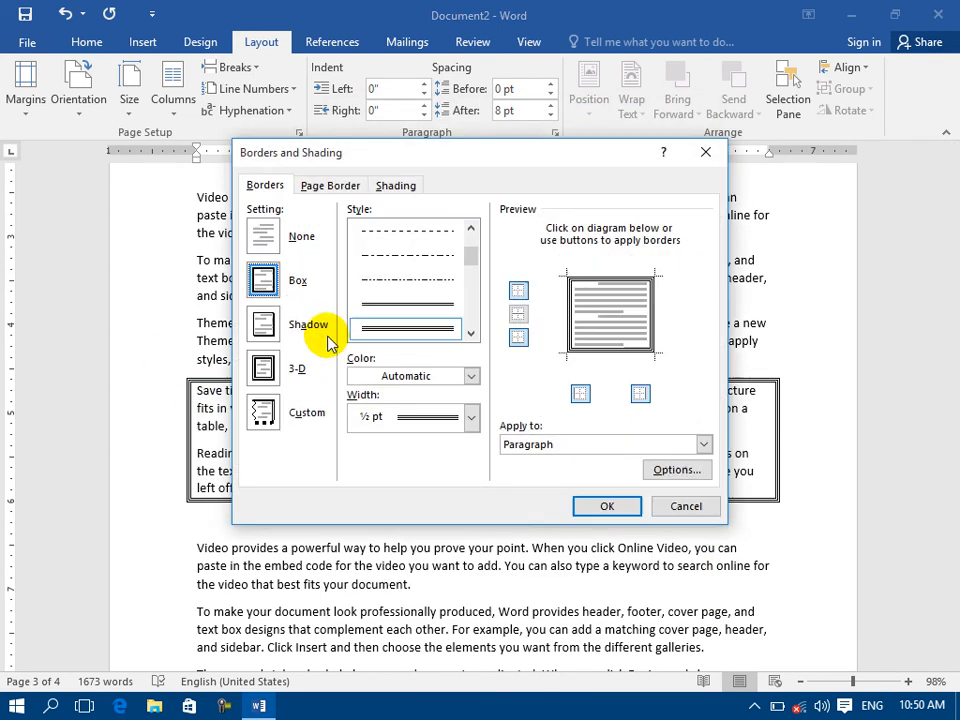
left_click(277, 238)
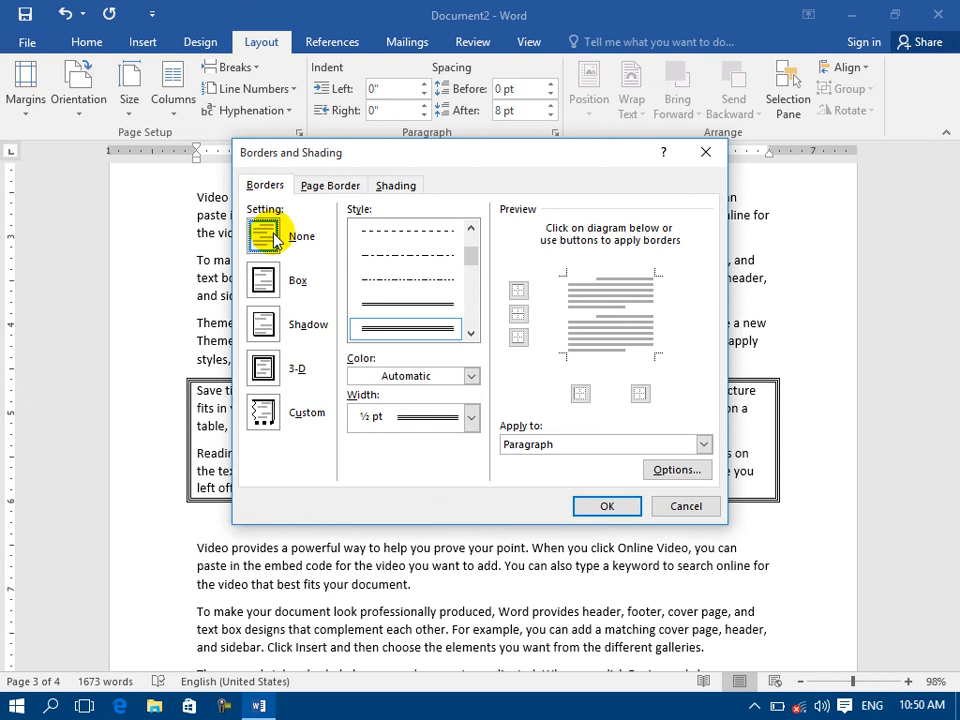
left_click(607, 506)
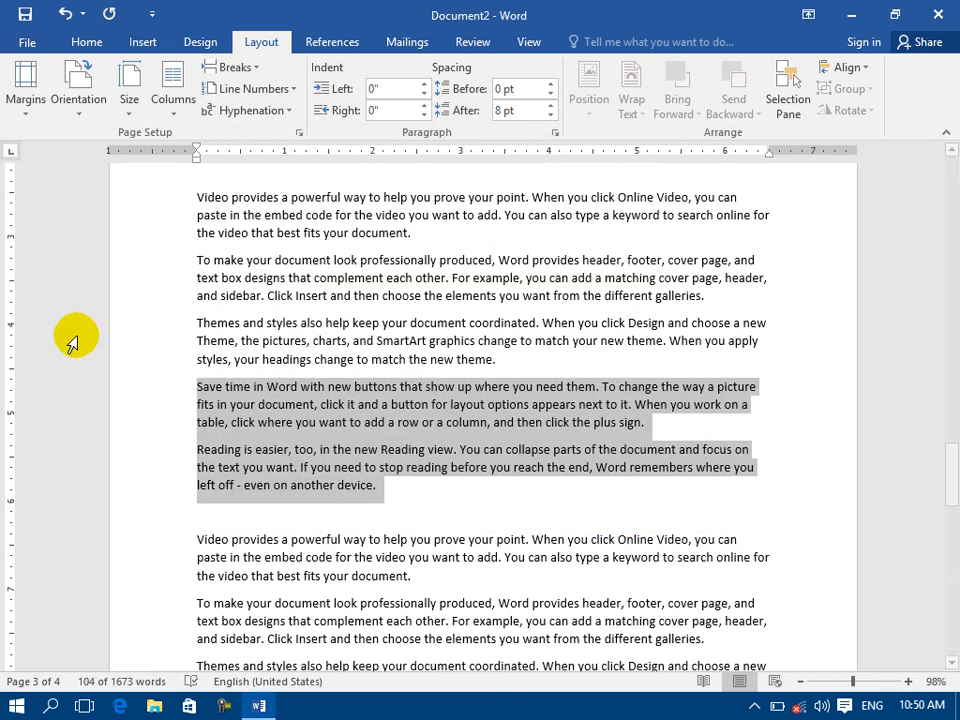
Step: Apply a red 3-D border with a 3 pt thick-and-thin line style to the "Themes and styles" paragraph on page 3
double_click(120, 352)
double_click(8, 311)
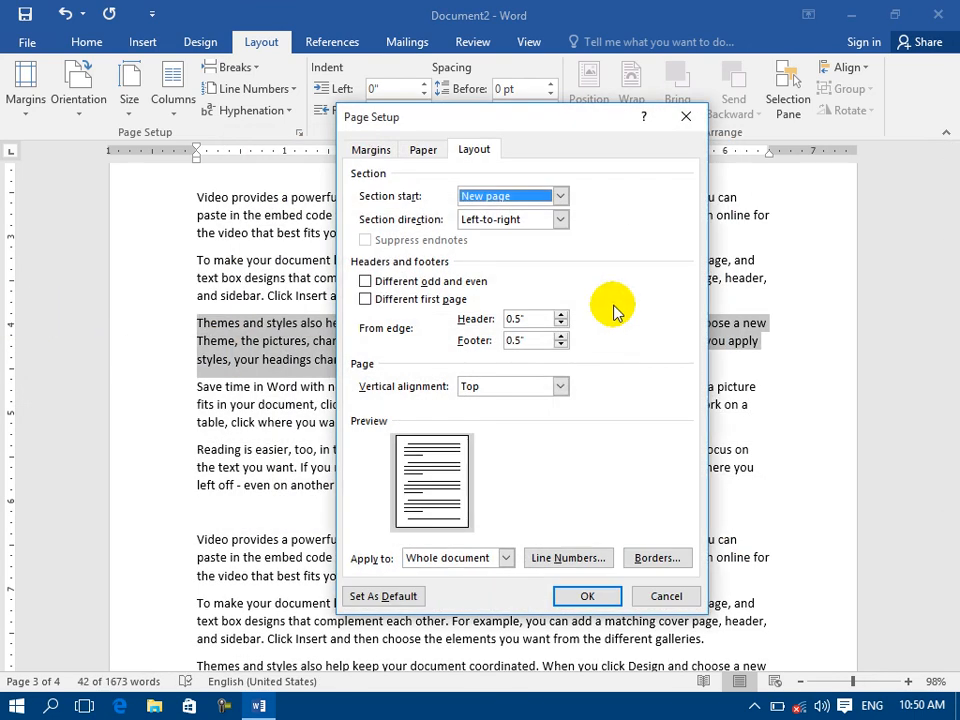
left_click(652, 558)
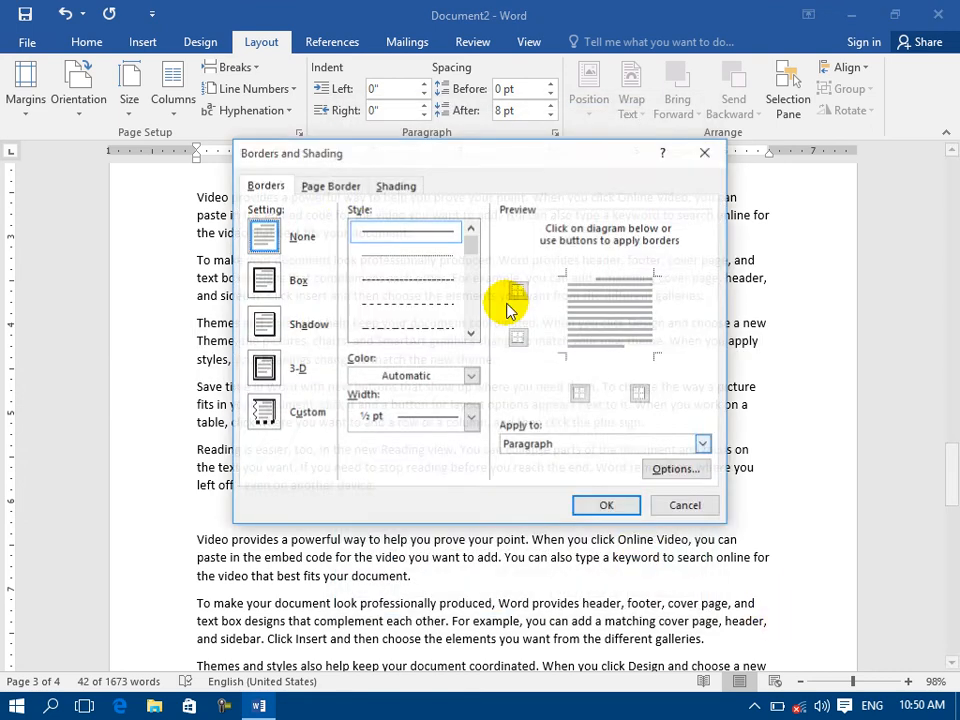
left_click(280, 330)
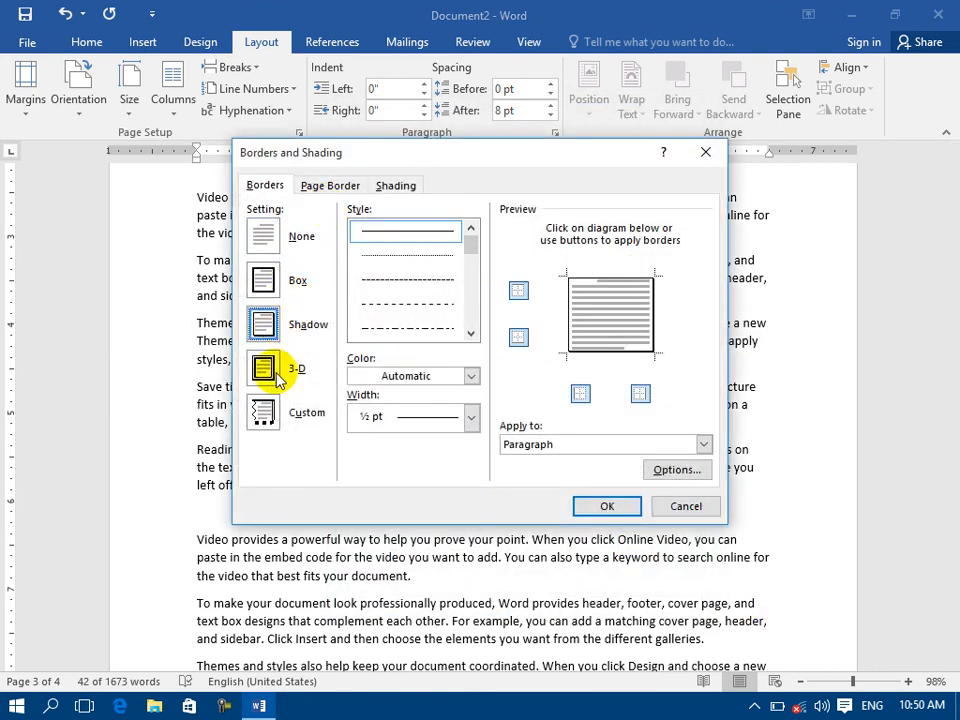
left_click(268, 364)
left_click(471, 333)
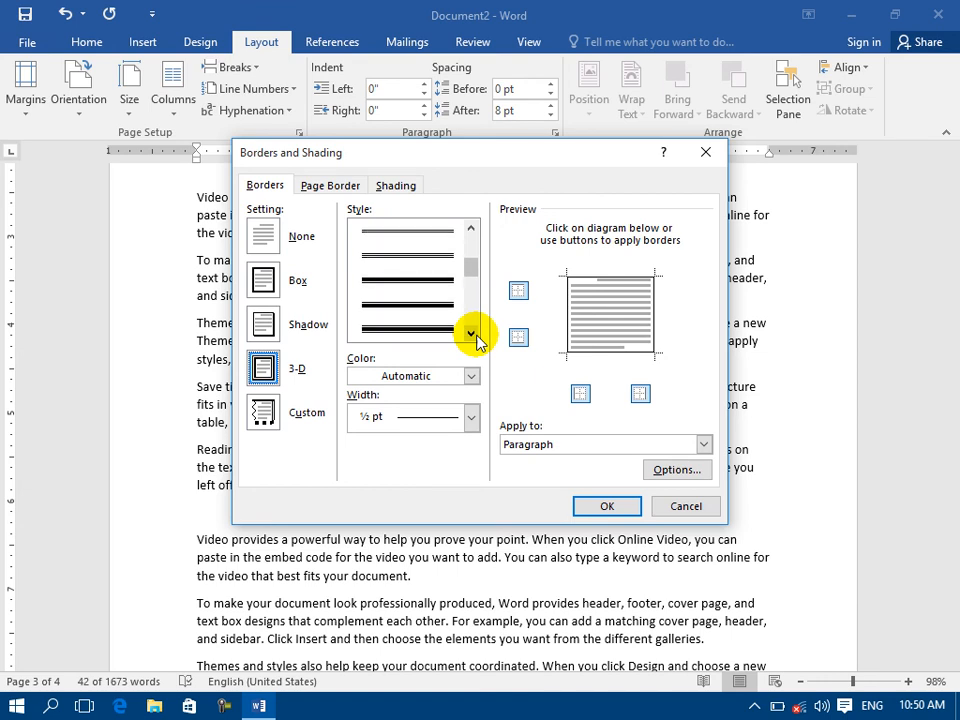
left_click(422, 320)
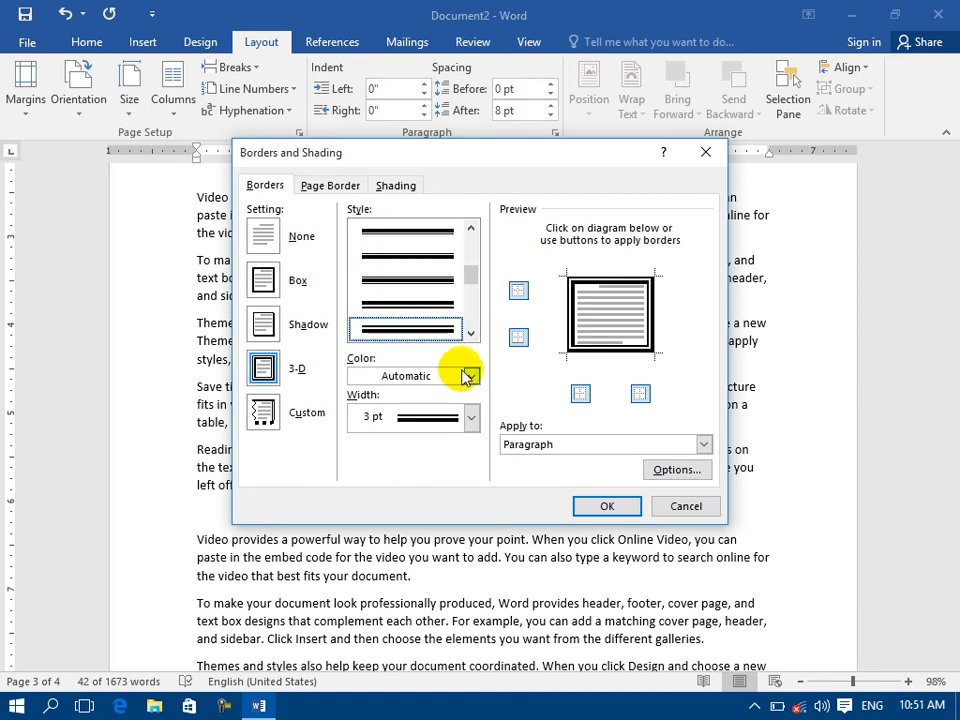
left_click(471, 377)
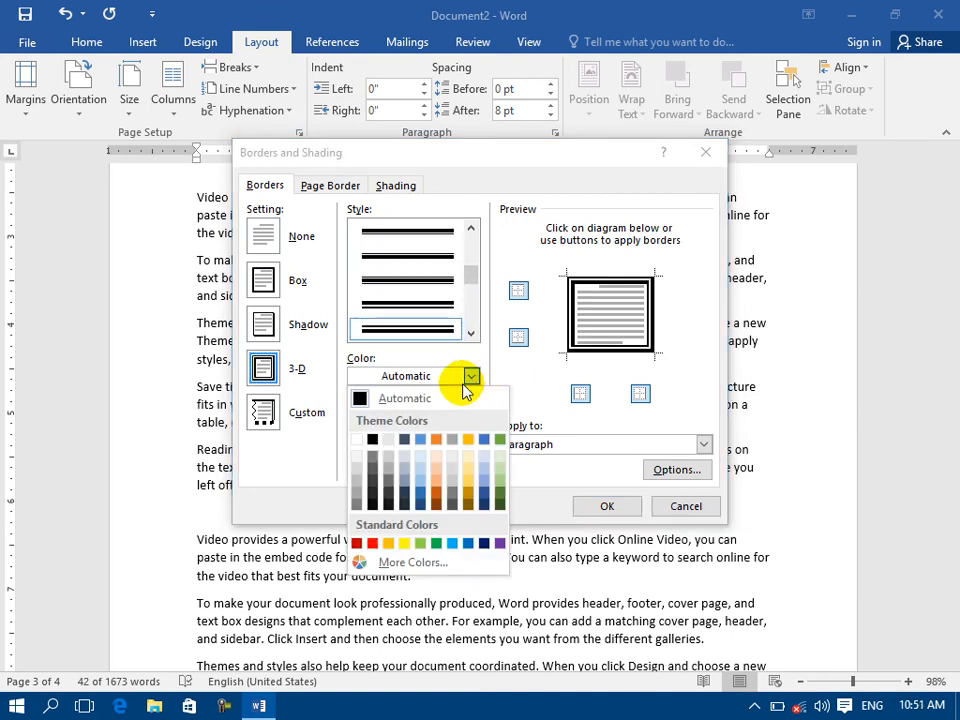
left_click(373, 545)
left_click(622, 506)
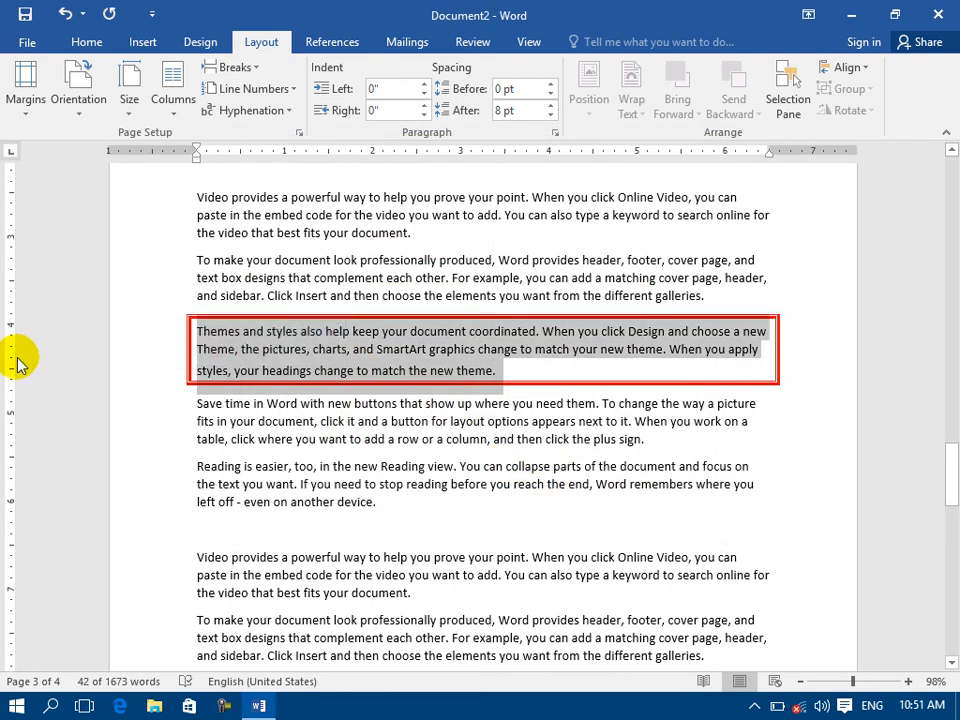
Step: Apply a red 3-D page border with a 3 pt double-line style to the whole document
left_click(178, 476)
double_click(5, 364)
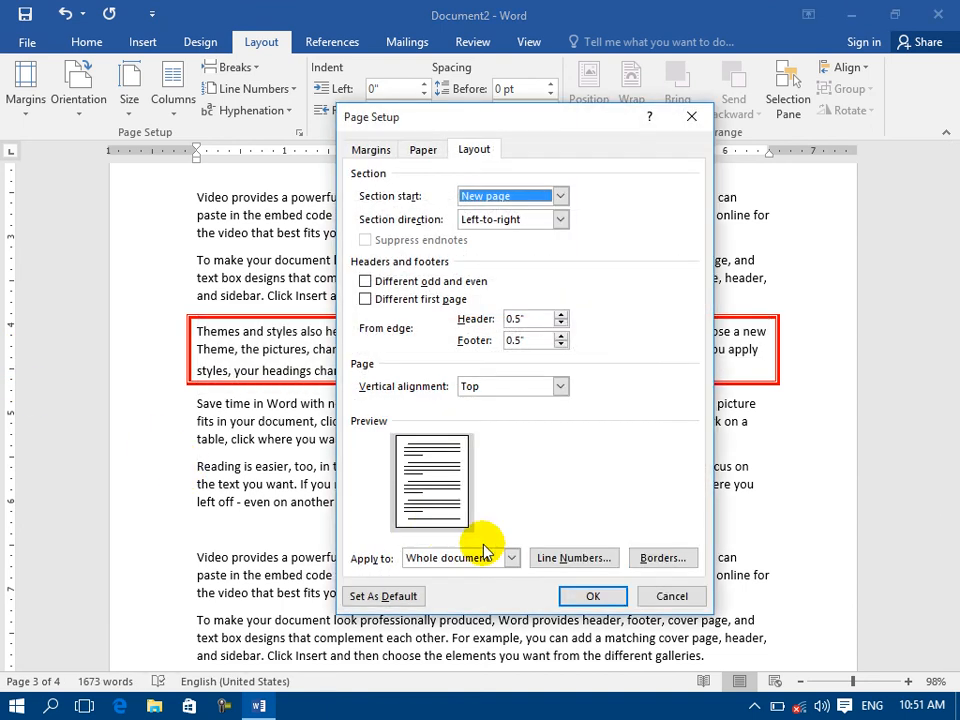
left_click(677, 558)
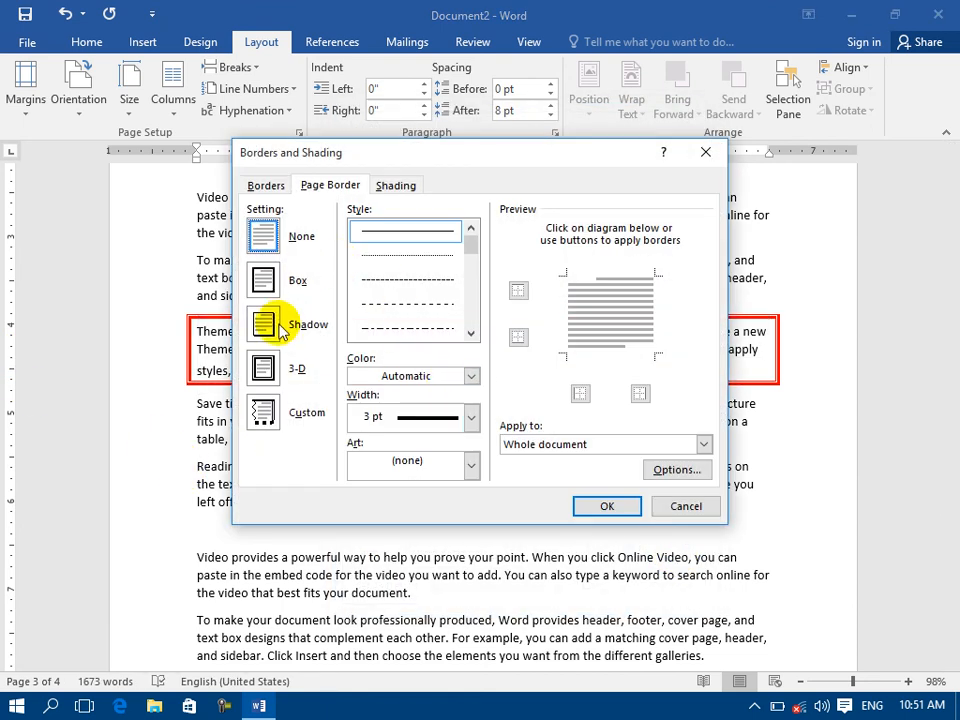
left_click(253, 369)
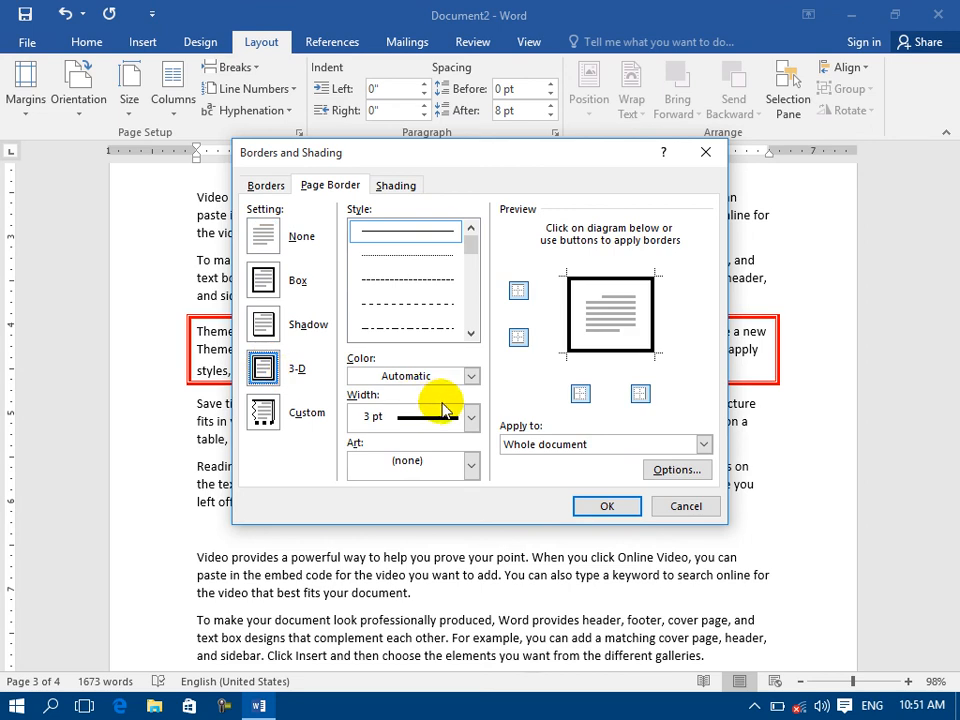
left_click(471, 420)
left_click(410, 614)
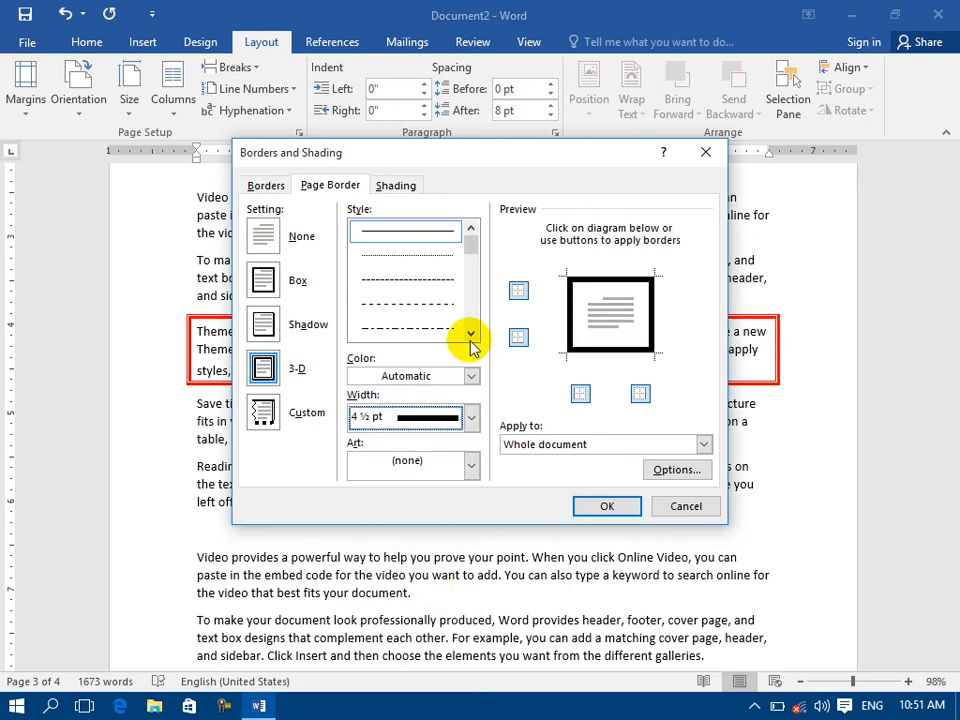
left_click(470, 334)
left_click(470, 334)
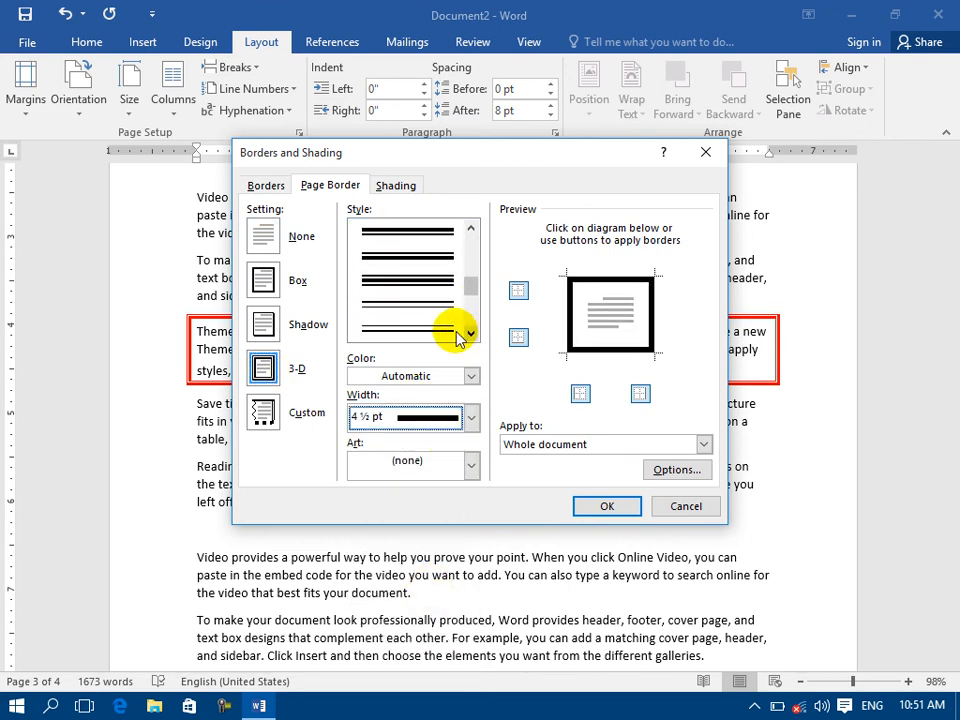
left_click(426, 334)
left_click(471, 377)
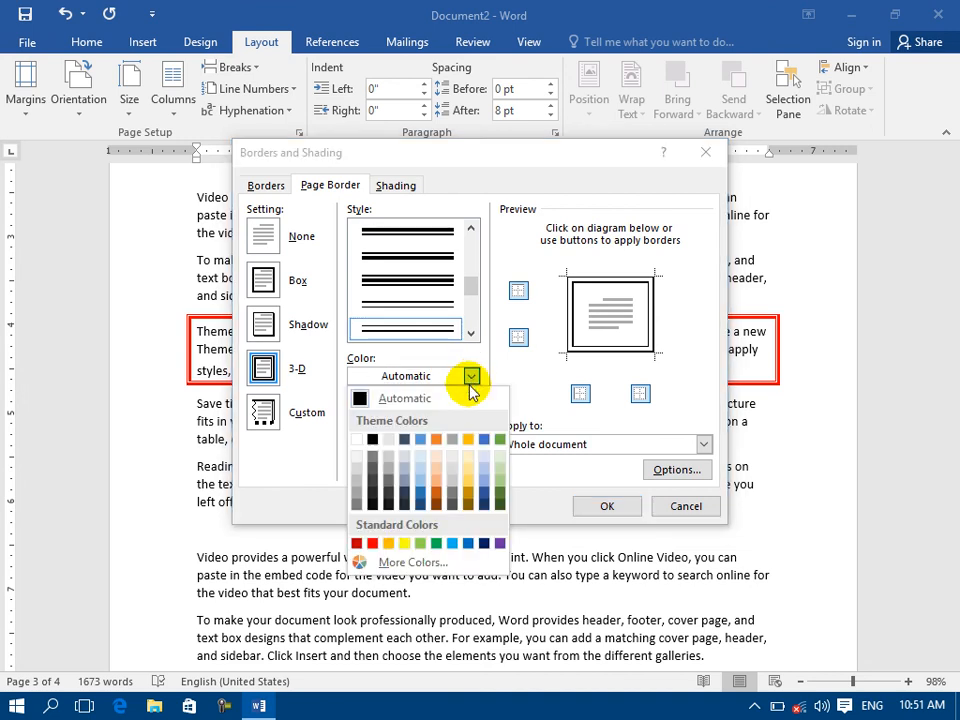
left_click(372, 543)
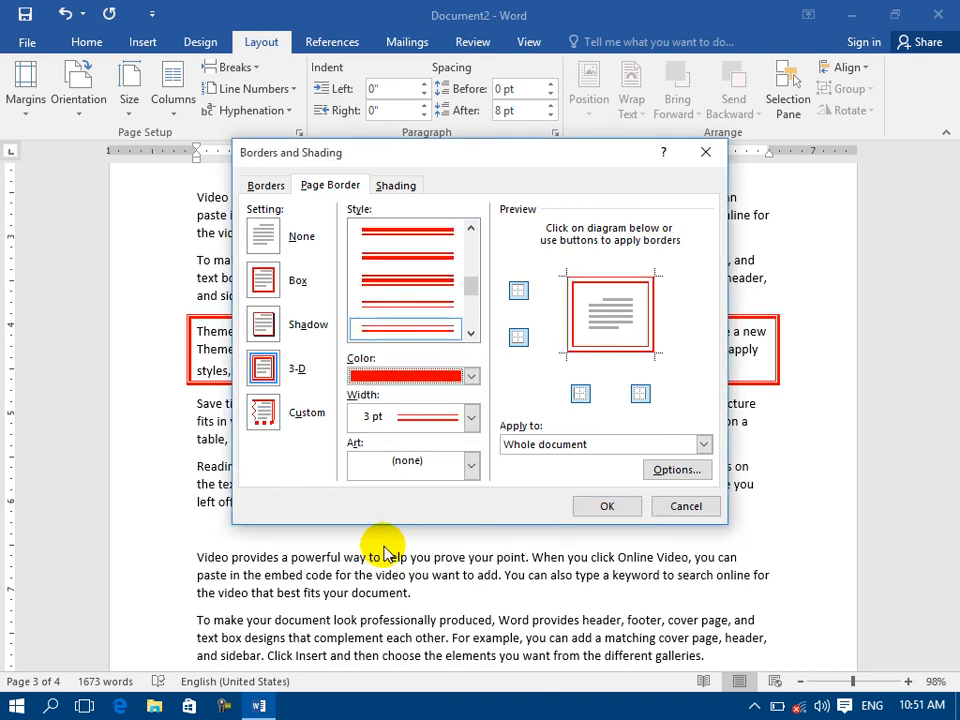
left_click(607, 506)
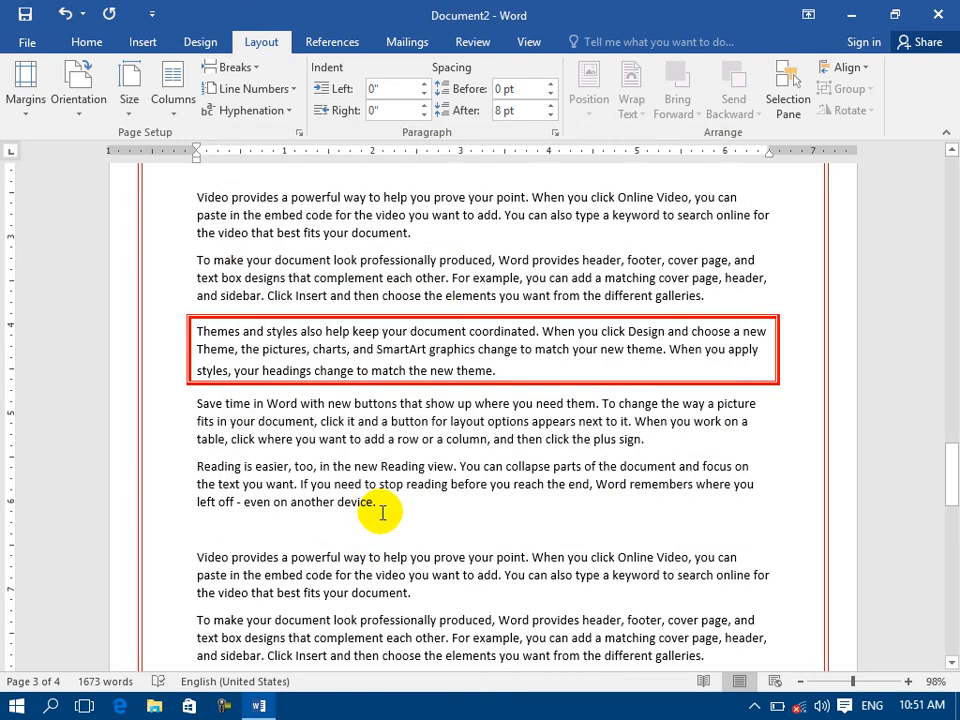
Step: Change the whole document's page border to a red double-wavy line style
double_click(6, 298)
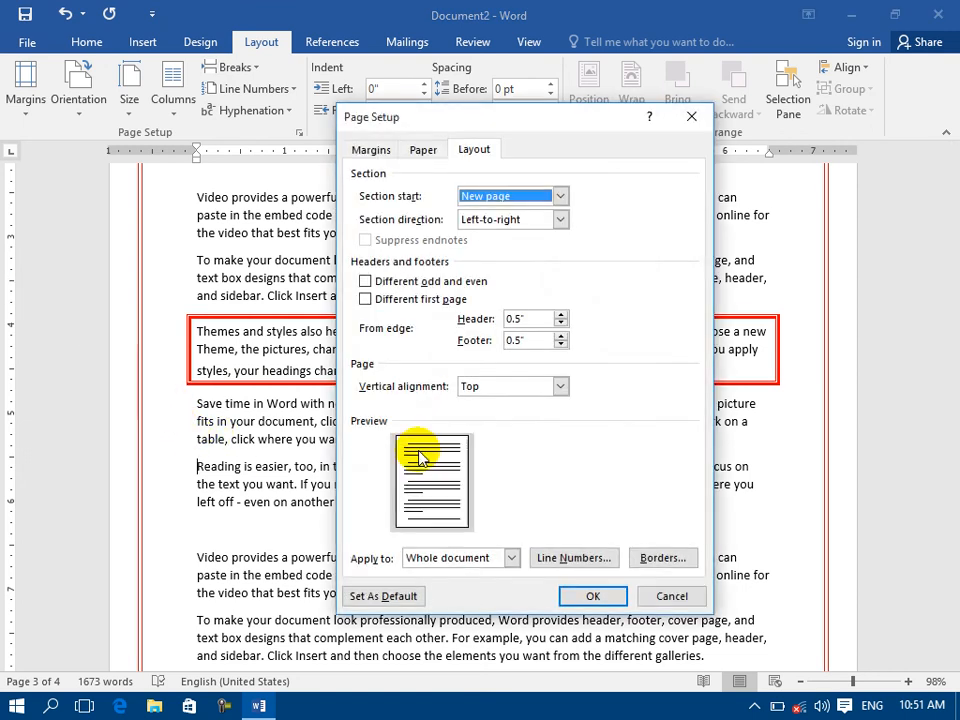
left_click(666, 559)
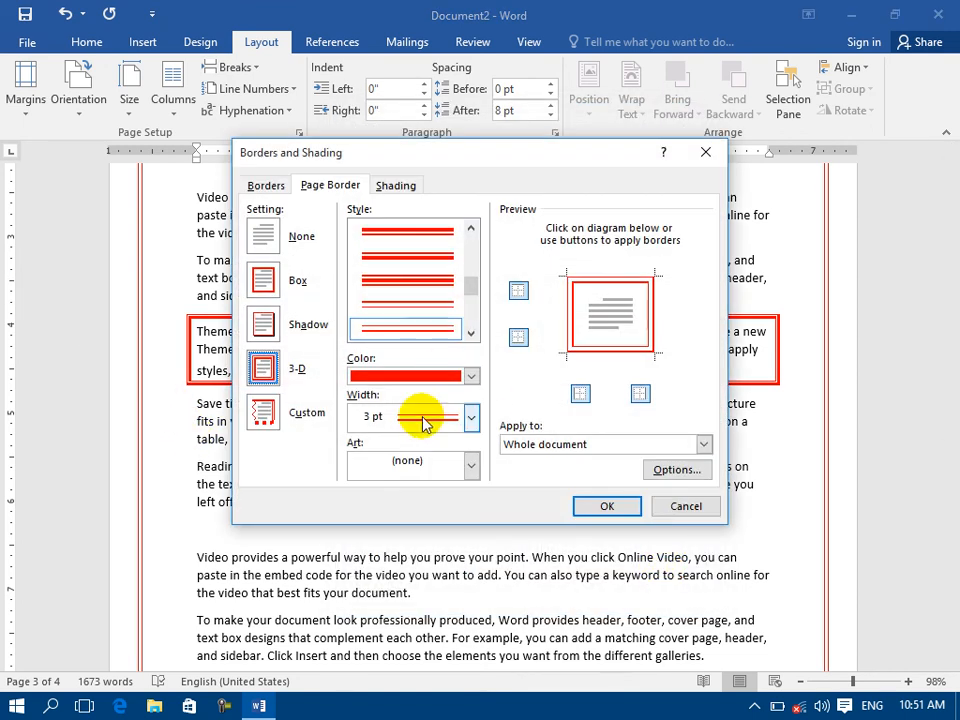
left_click(440, 475)
left_click(440, 475)
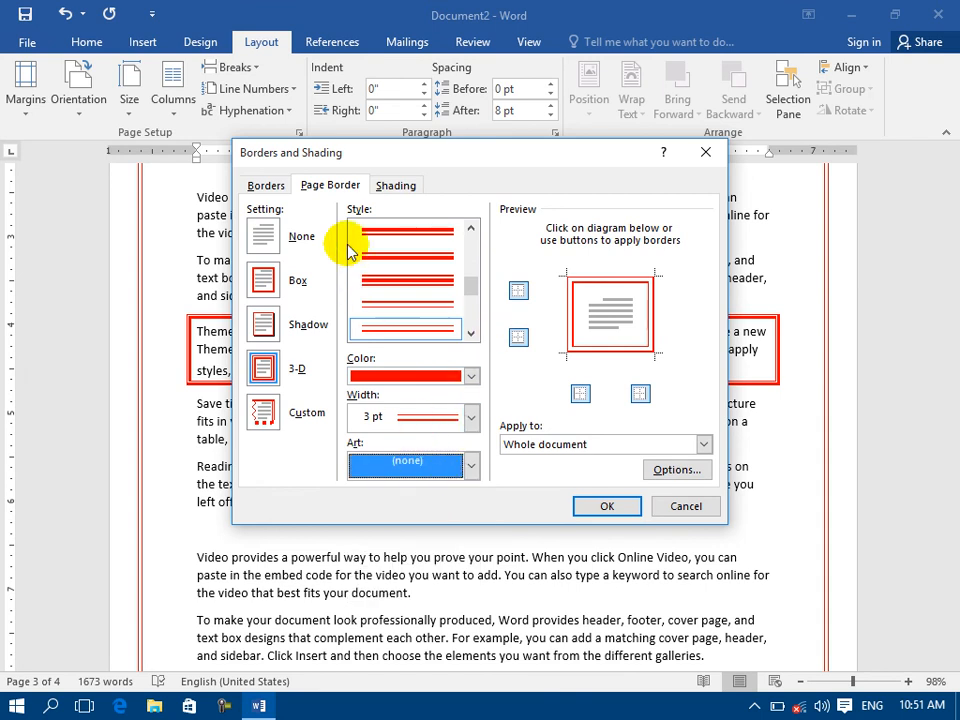
left_click(472, 334)
left_click(472, 334)
left_click(472, 334)
left_click(472, 334)
left_click(473, 231)
left_click(473, 231)
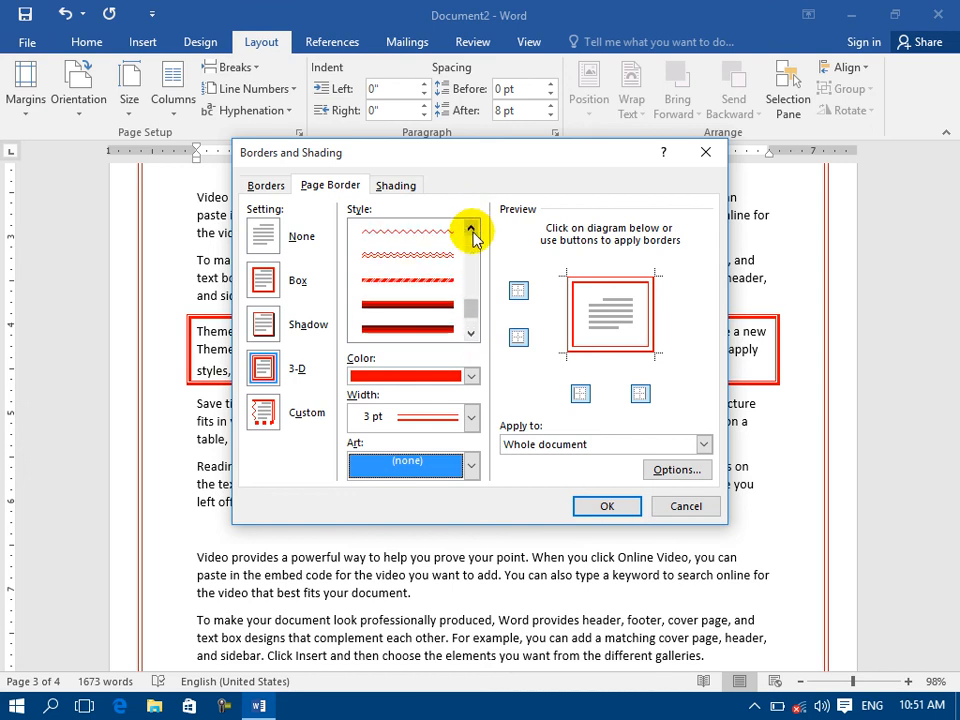
left_click(473, 231)
left_click(423, 275)
left_click(609, 506)
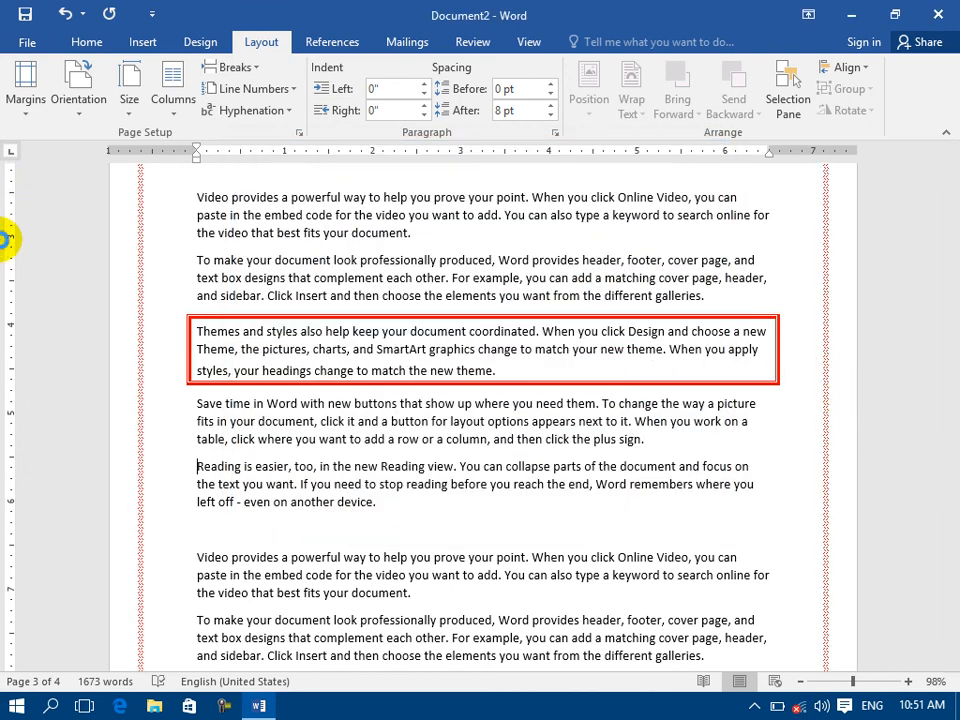
Step: Set the double-wavy page border's colour to green and its width to ¾ pt
double_click(5, 243)
left_click(651, 561)
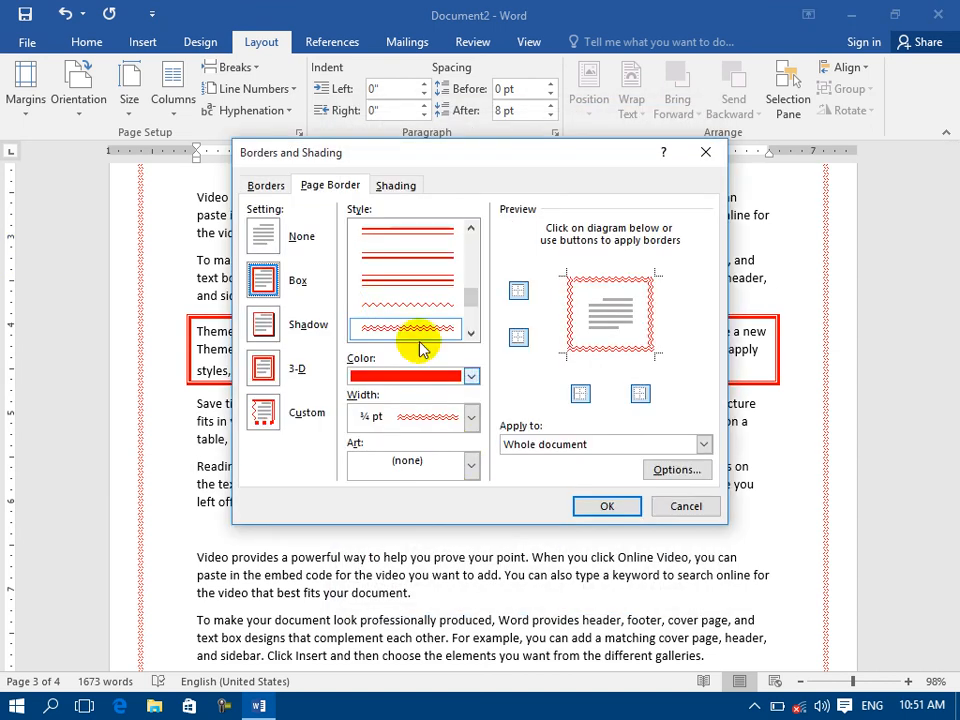
left_click(410, 378)
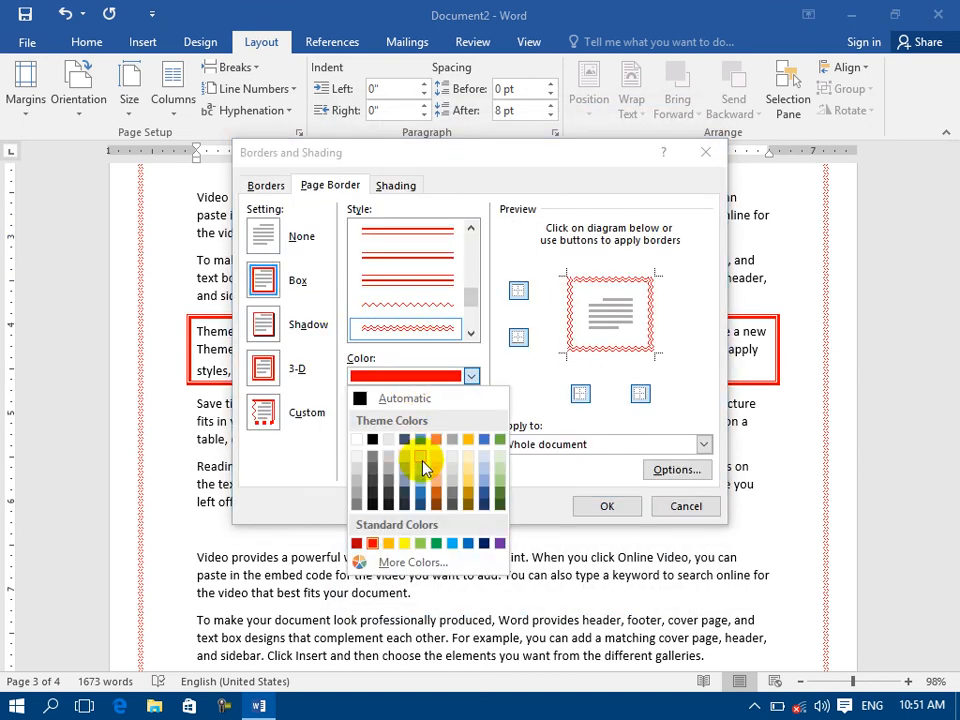
left_click(437, 543)
left_click(397, 422)
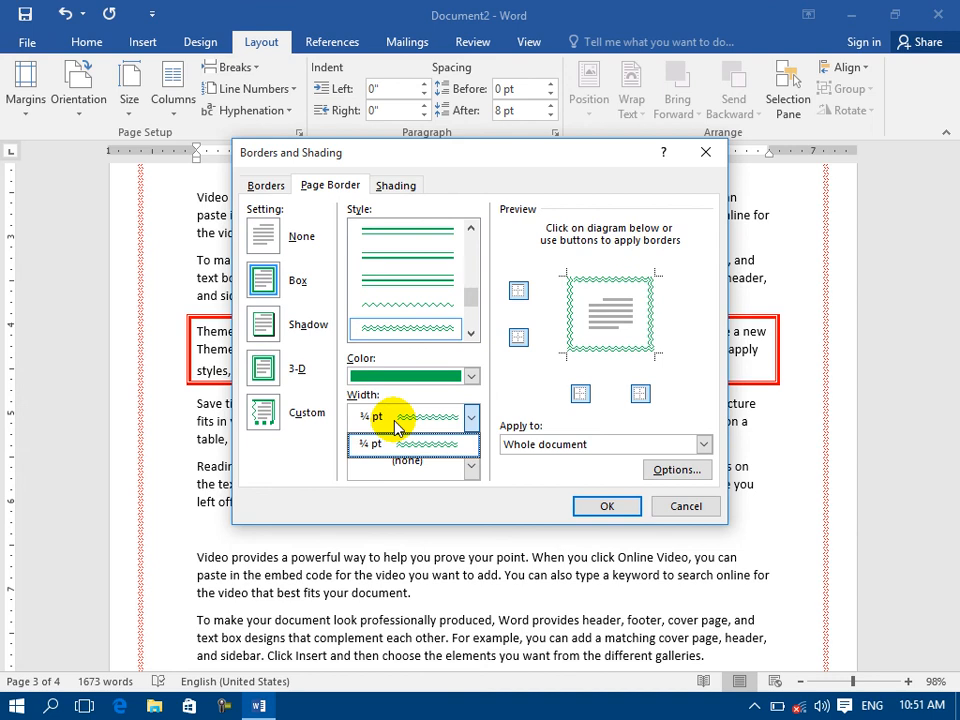
left_click(471, 418)
left_click(469, 418)
left_click(390, 445)
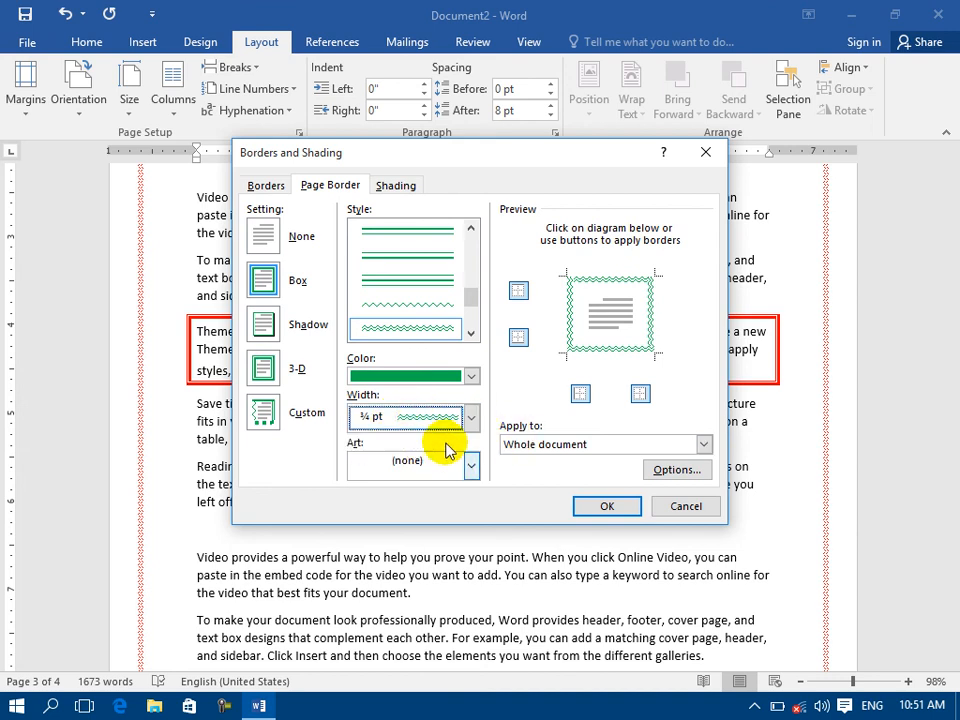
Step: Set the page border to a dark blue-gray triple-line style with a 3 pt width
left_click(443, 377)
left_click(404, 440)
left_click(416, 288)
left_click(435, 418)
left_click(435, 443)
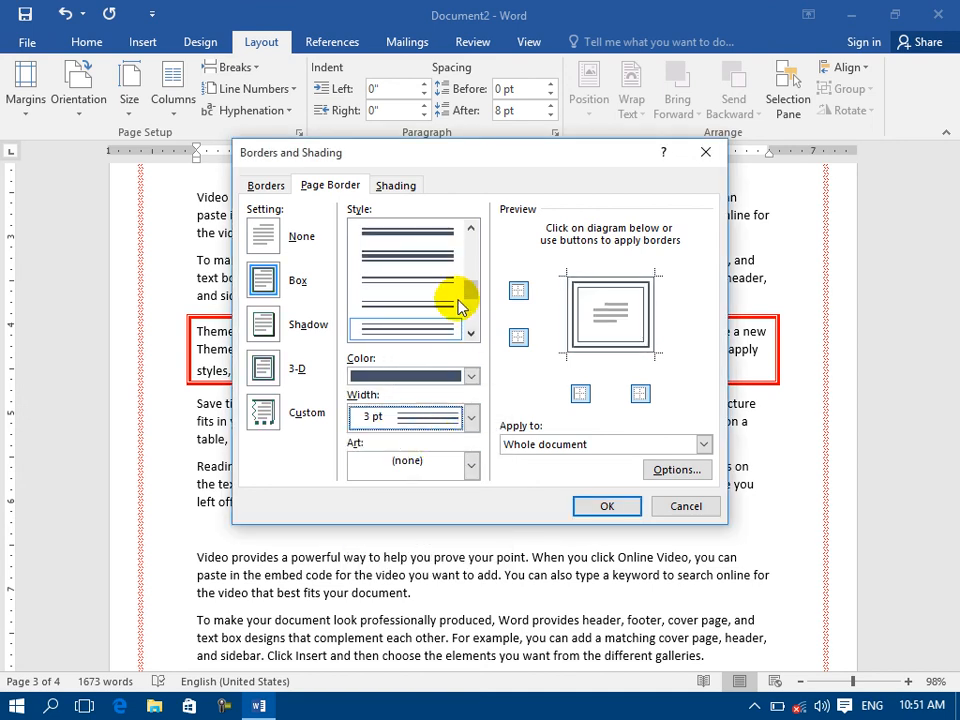
Step: Apply a dark blue, ½ pt finely dashed box page border to the whole document
left_click_drag(474, 290, 435, 257)
left_click(405, 281)
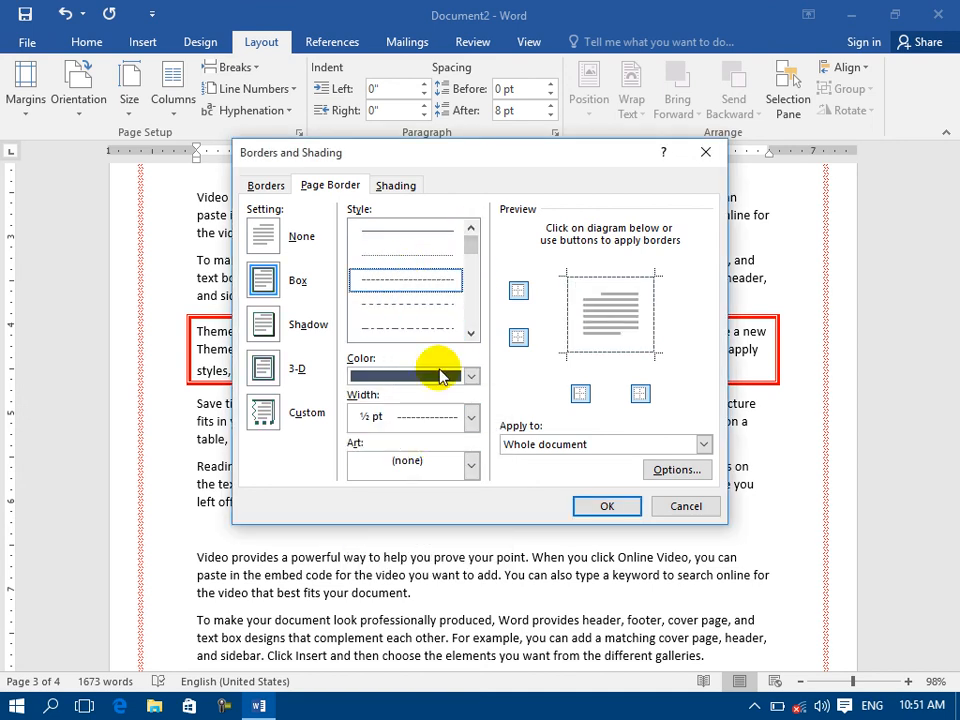
left_click(471, 417)
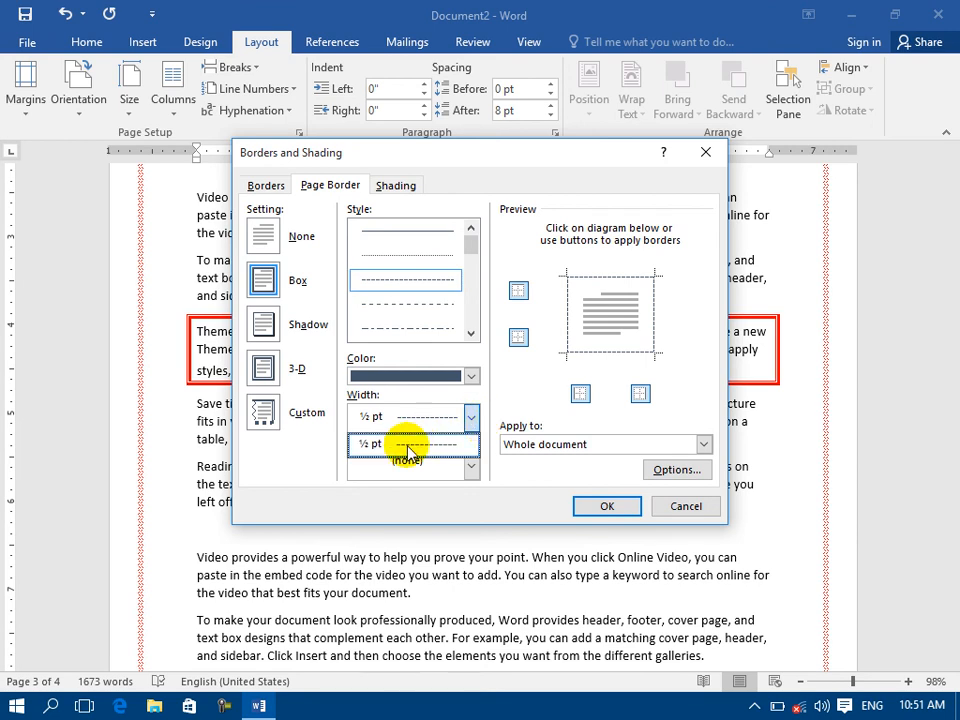
left_click(408, 446)
left_click(265, 186)
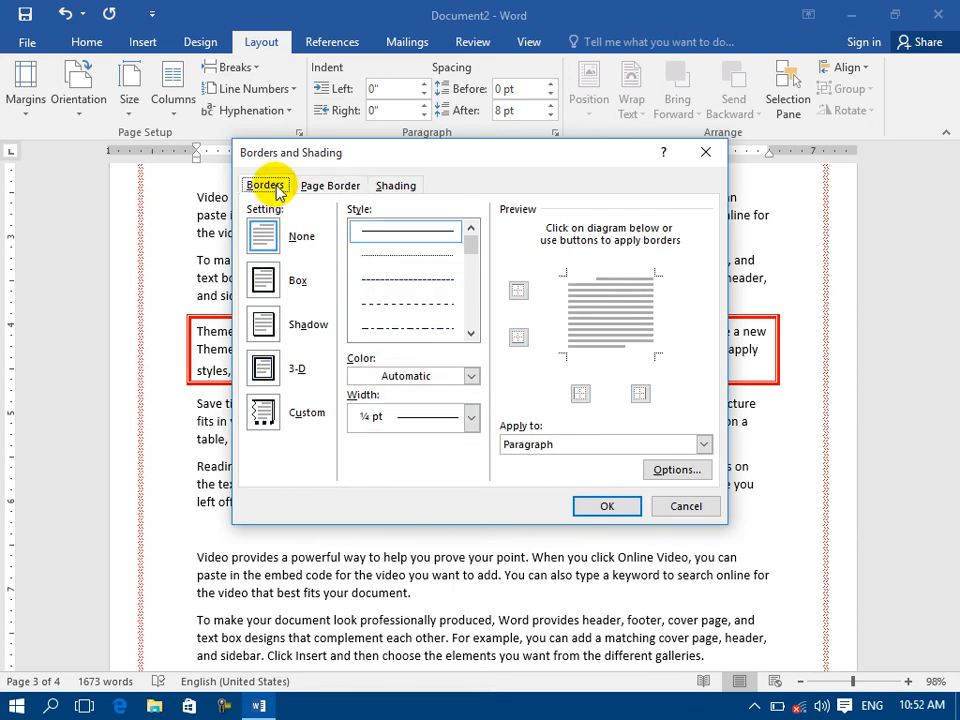
left_click(452, 425)
left_click(430, 445)
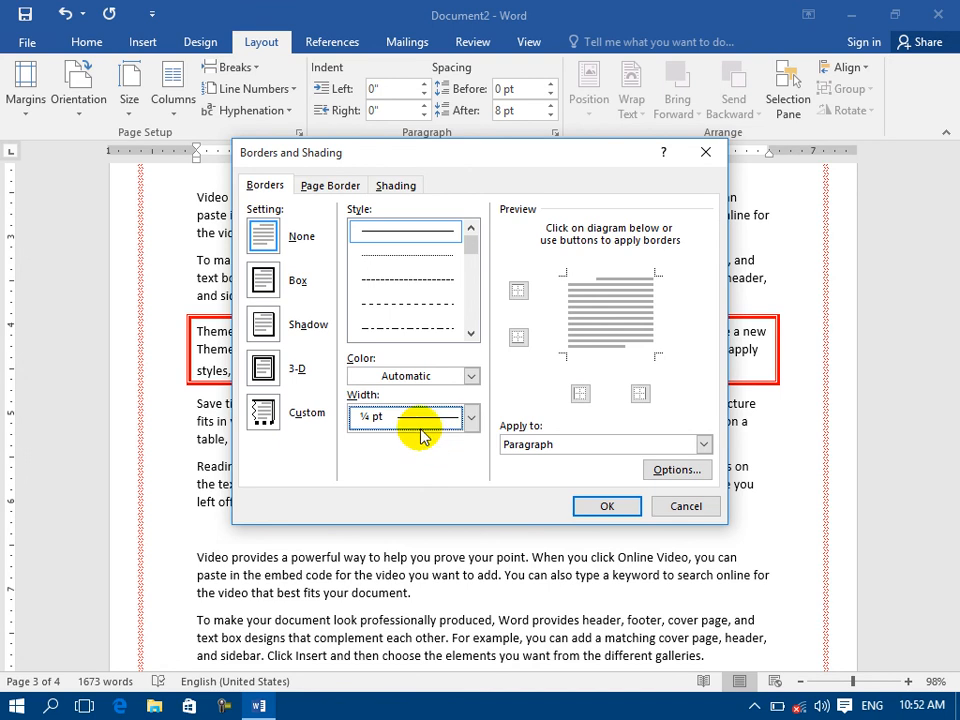
left_click(314, 188)
left_click(472, 376)
left_click(428, 503)
left_click(606, 506)
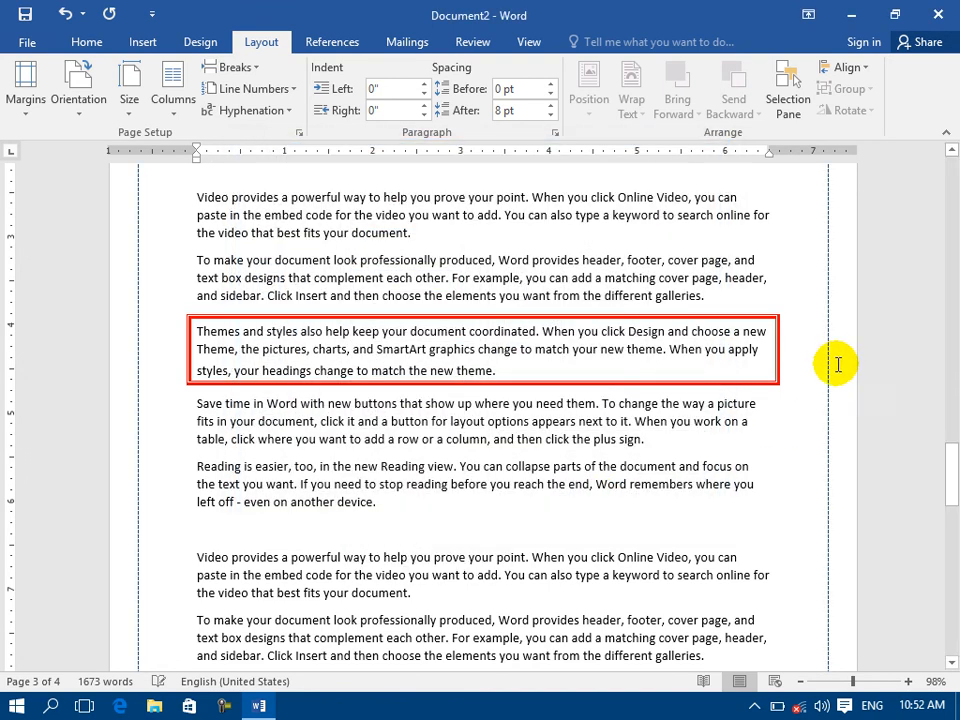
Step: Remove the dashed page border from the whole document
double_click(6, 200)
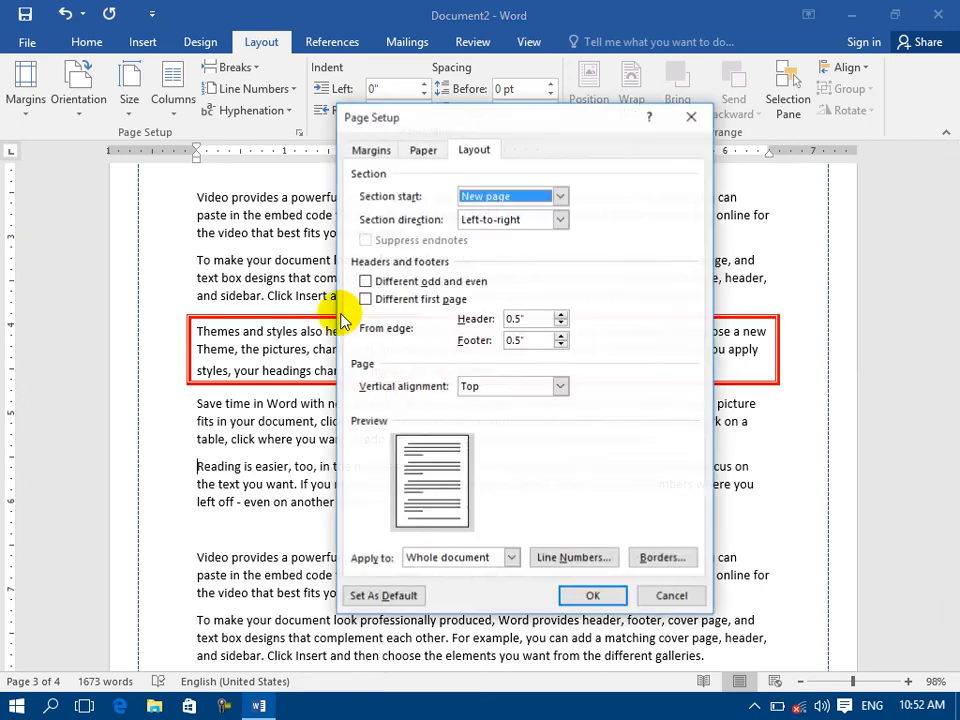
left_click(666, 558)
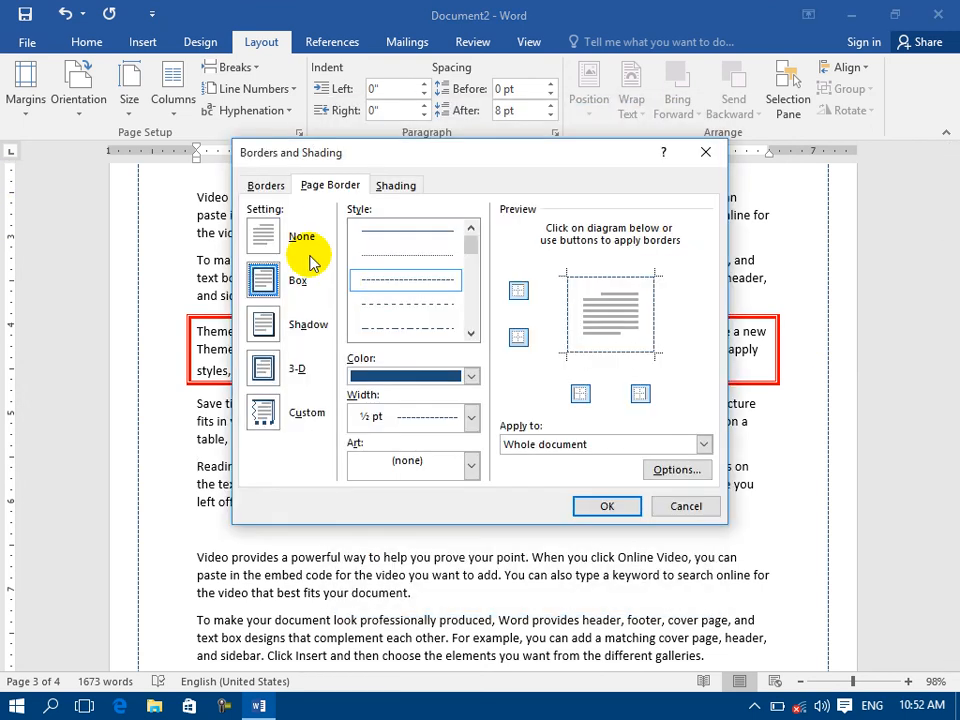
left_click(262, 236)
left_click(607, 506)
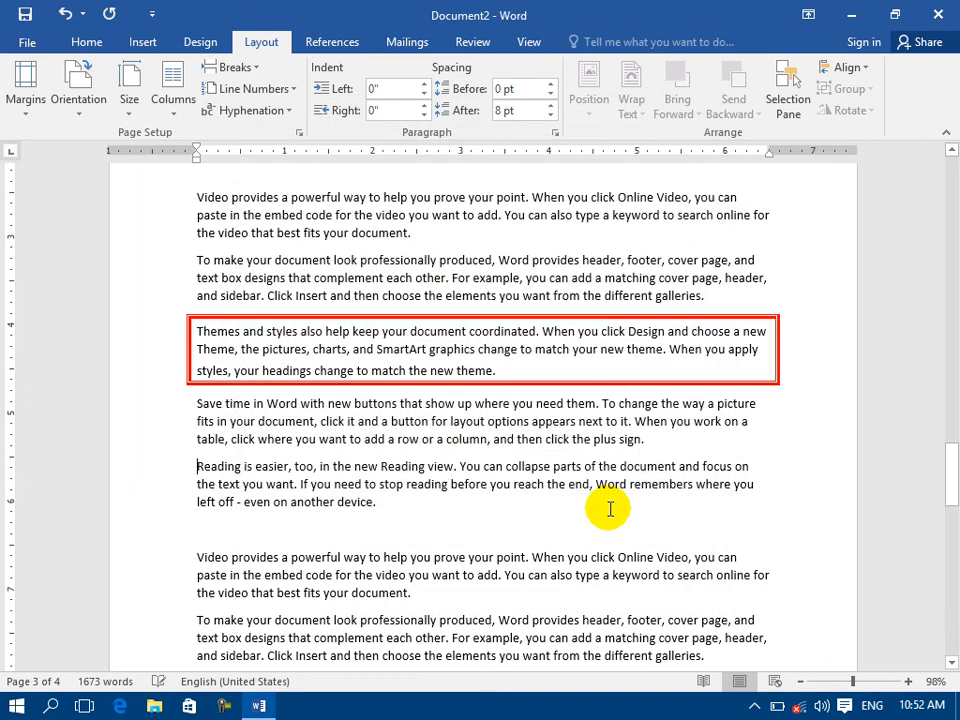
Step: Apply the red apples art border to all pages of the document
double_click(7, 199)
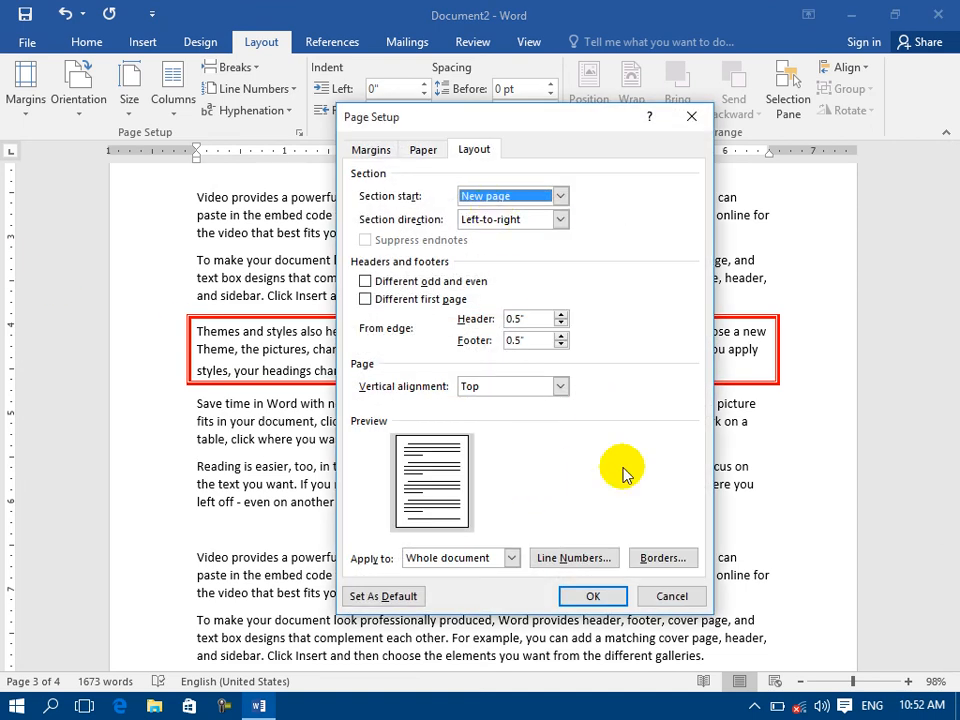
left_click(660, 557)
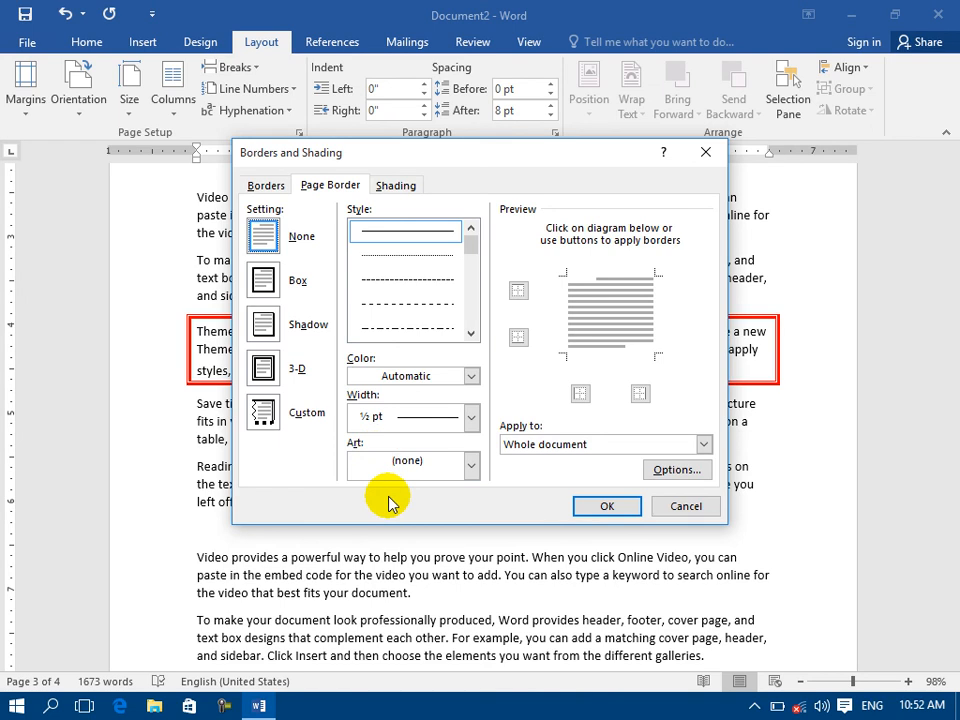
left_click(383, 461)
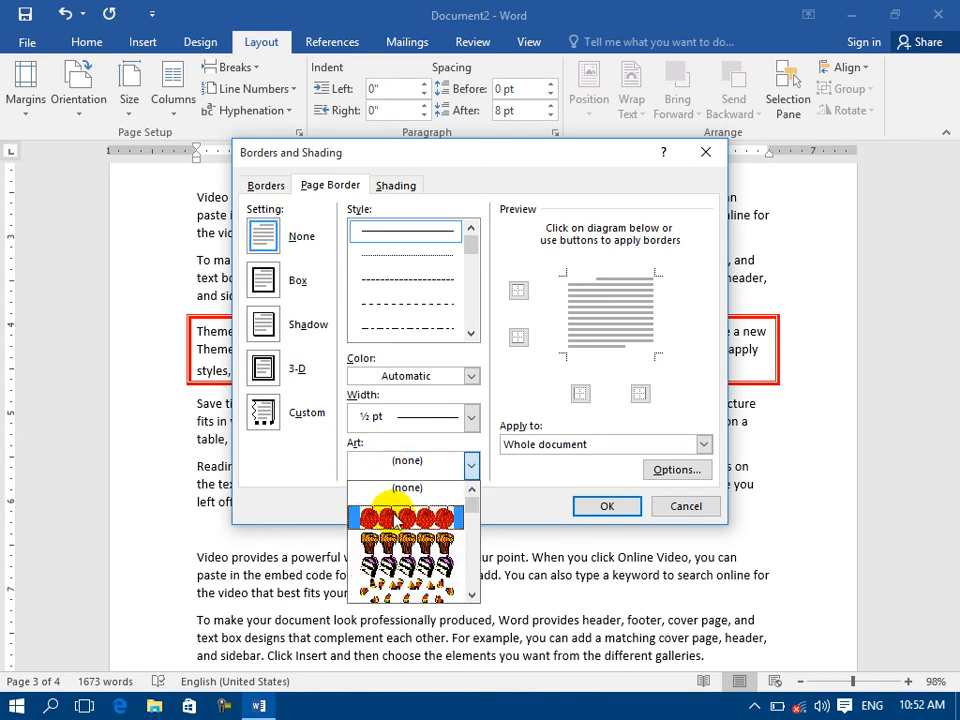
left_click(396, 516)
left_click(594, 506)
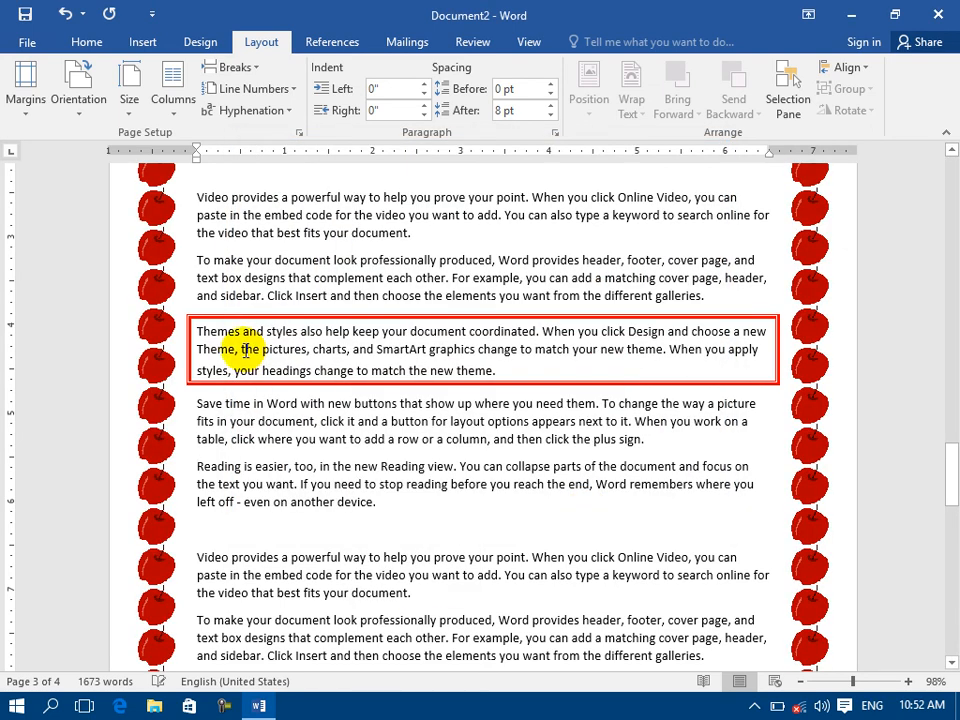
Step: Reduce the width of the red apples art page border to 13 pt for the whole document
double_click(5, 288)
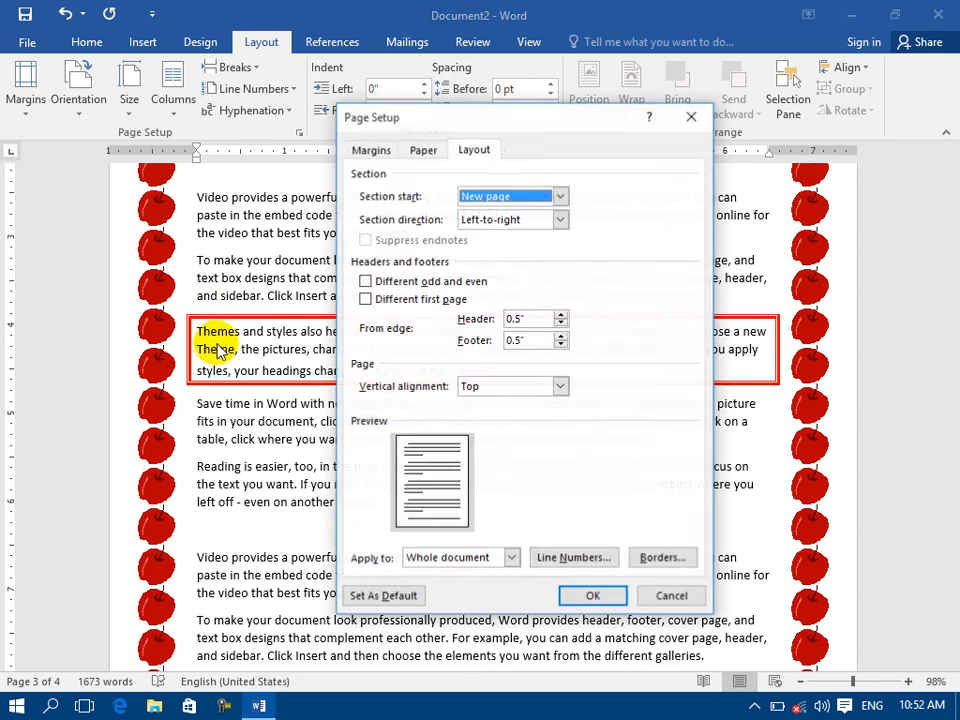
left_click(650, 556)
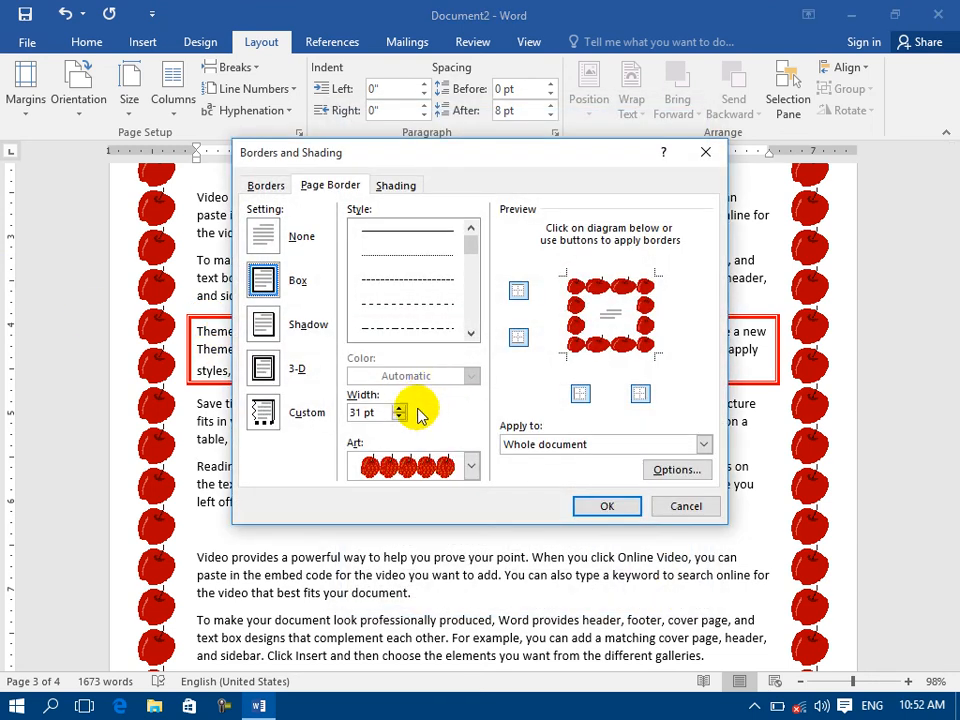
left_click(410, 466)
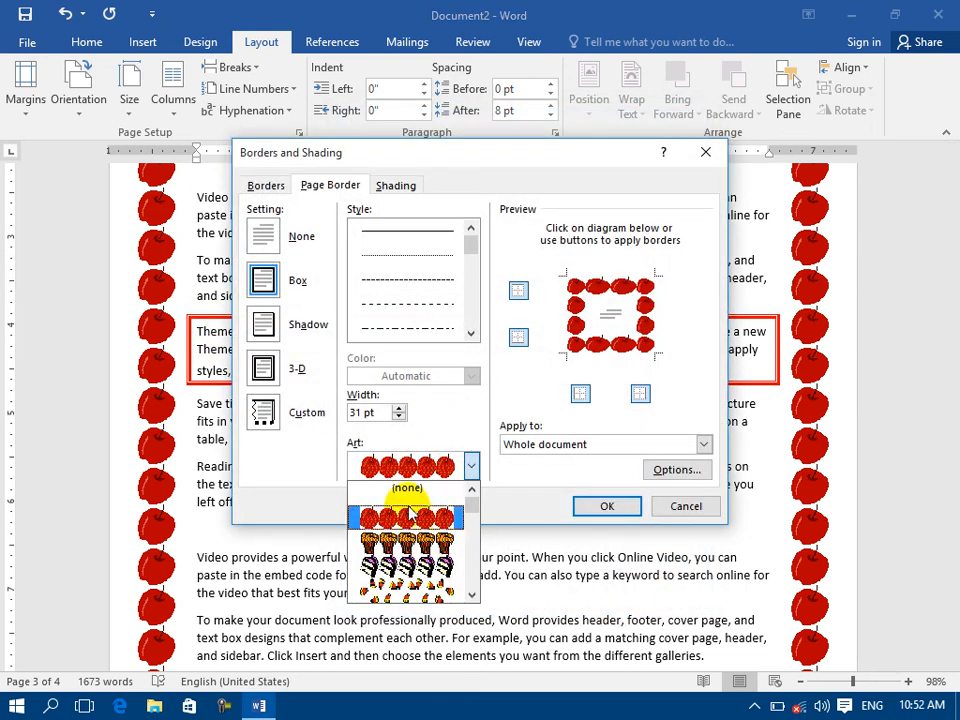
left_click(398, 416)
left_click(398, 418)
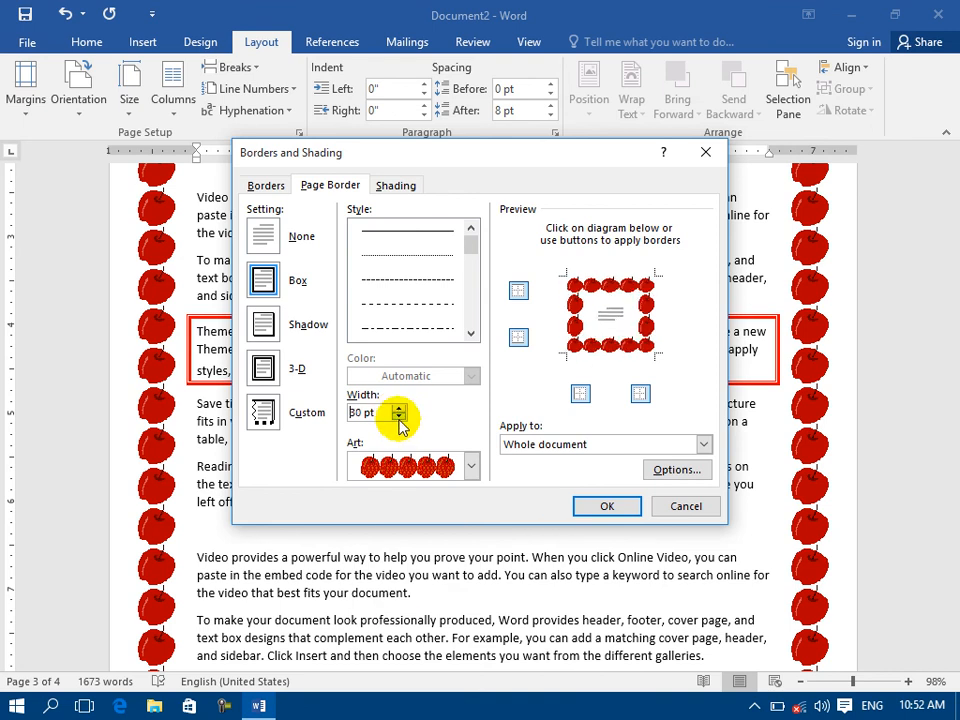
left_click(398, 418)
left_click(398, 418)
left_click(398, 418)
left_click(398, 418)
left_click(398, 418)
left_click(398, 418)
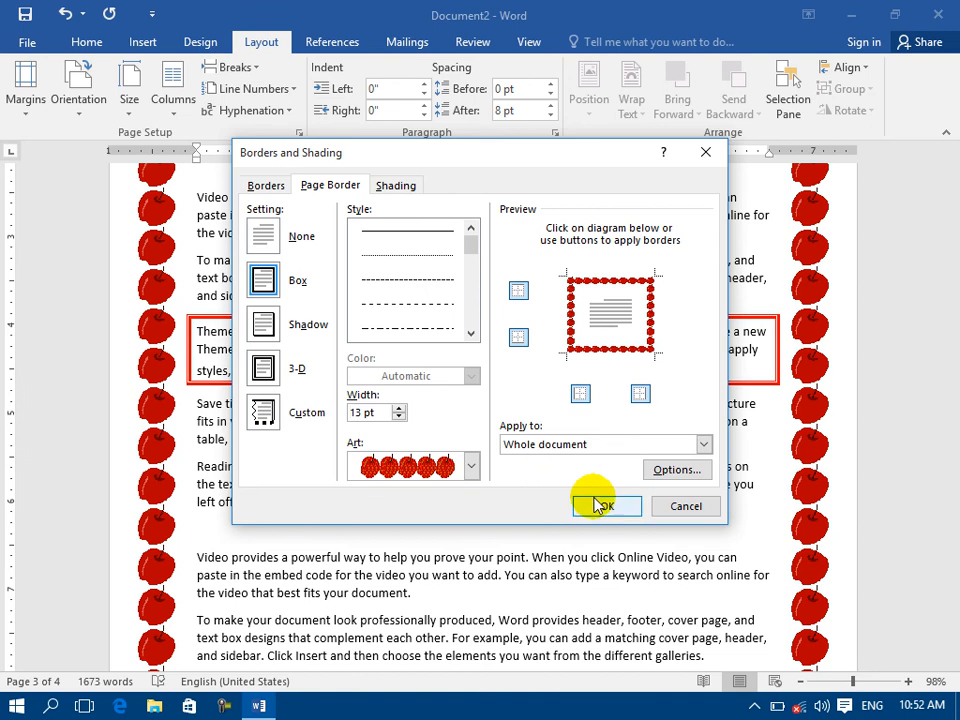
left_click(600, 505)
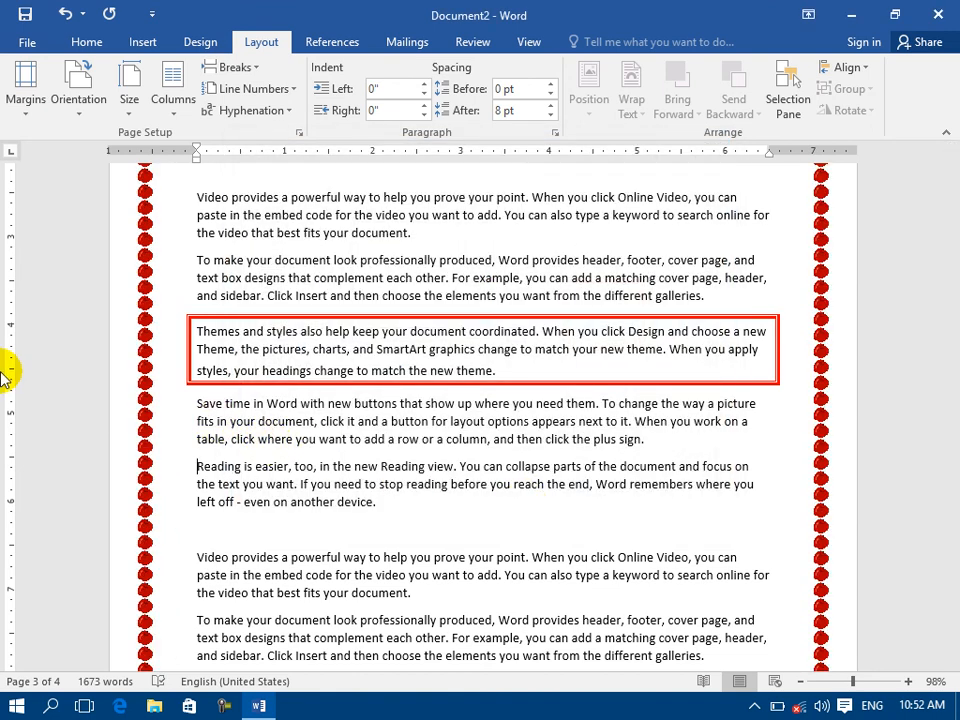
Step: Replace the apples page border with the yellow five-pointed stars art border on the whole document
double_click(5, 287)
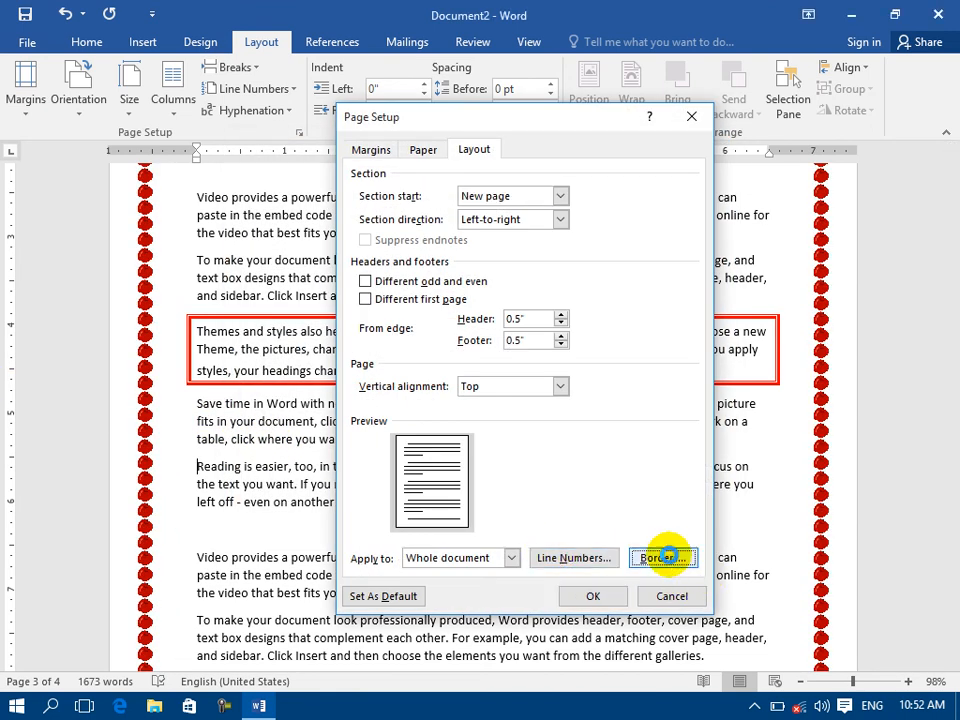
left_click(668, 558)
left_click(470, 465)
scroll(456, 555, "down", 6)
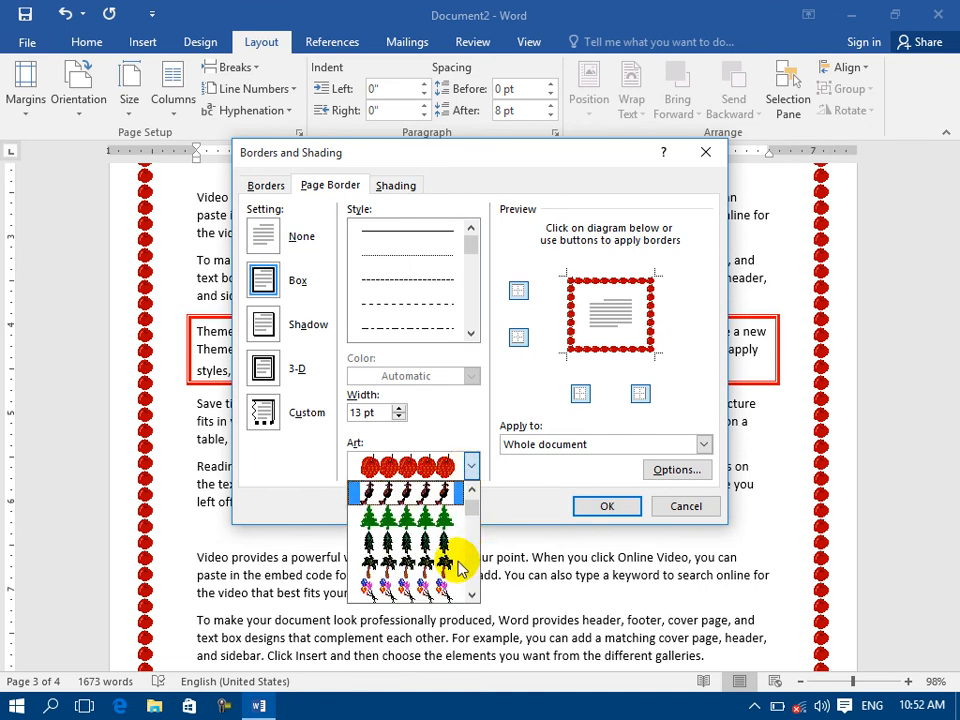
scroll(440, 566, "down", 1)
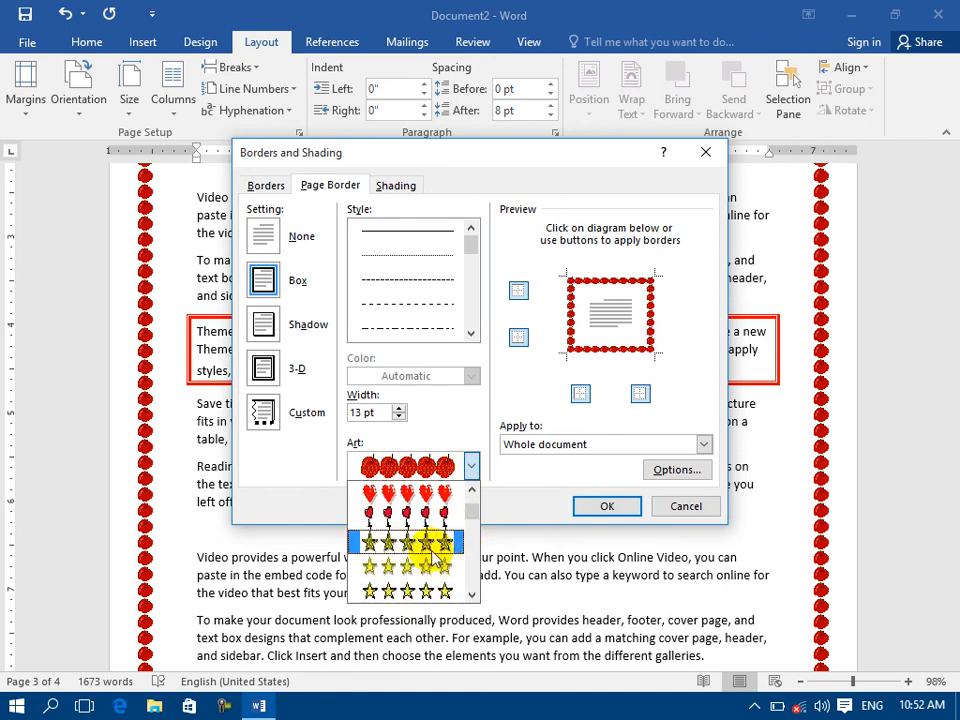
left_click(442, 555)
left_click(608, 507)
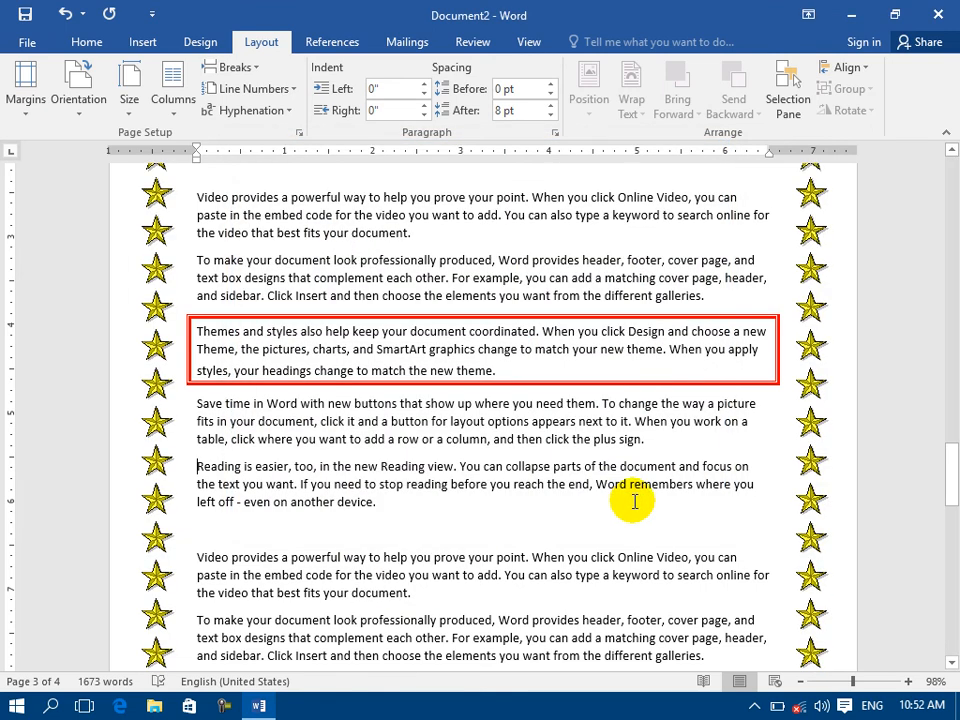
Step: Review the paragraph shading settings and the page border's margin and display options without changing them
double_click(6, 345)
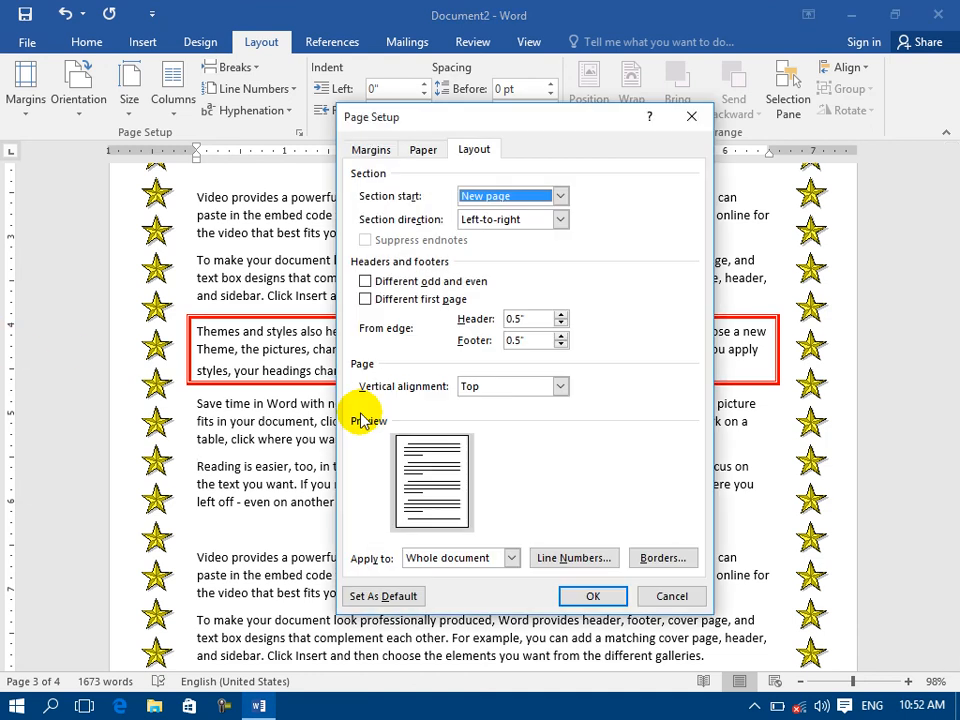
left_click(660, 558)
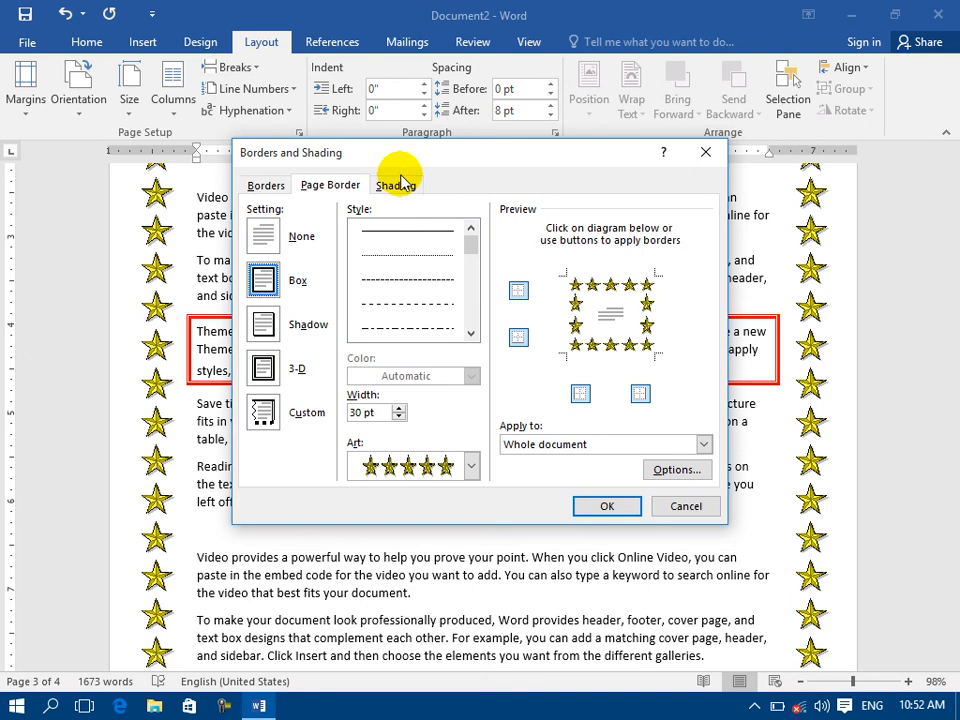
left_click(400, 185)
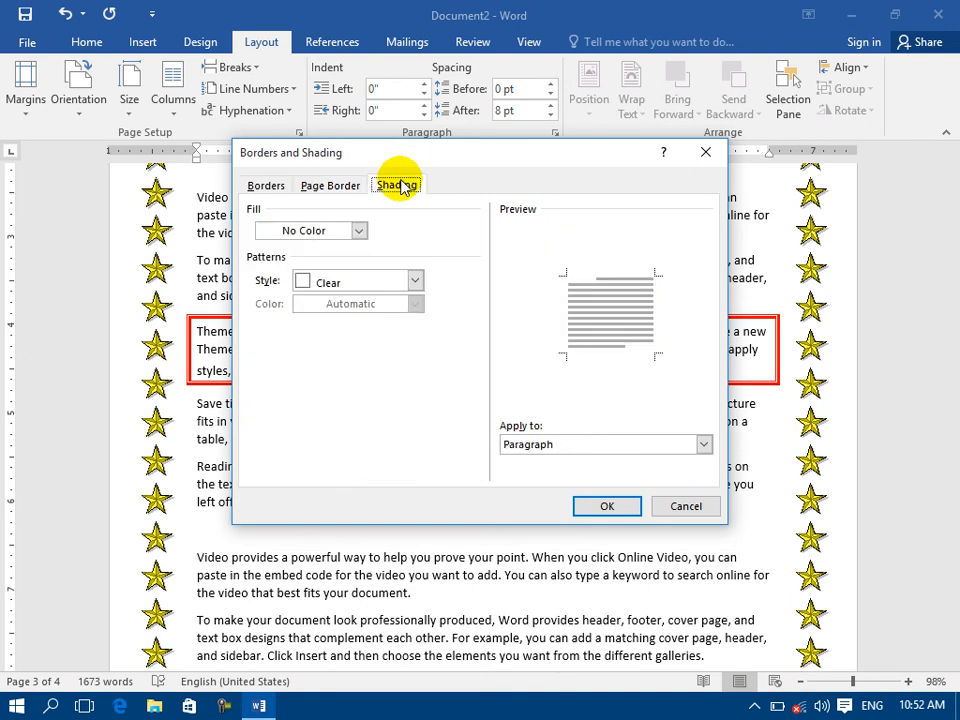
left_click(352, 186)
left_click(696, 478)
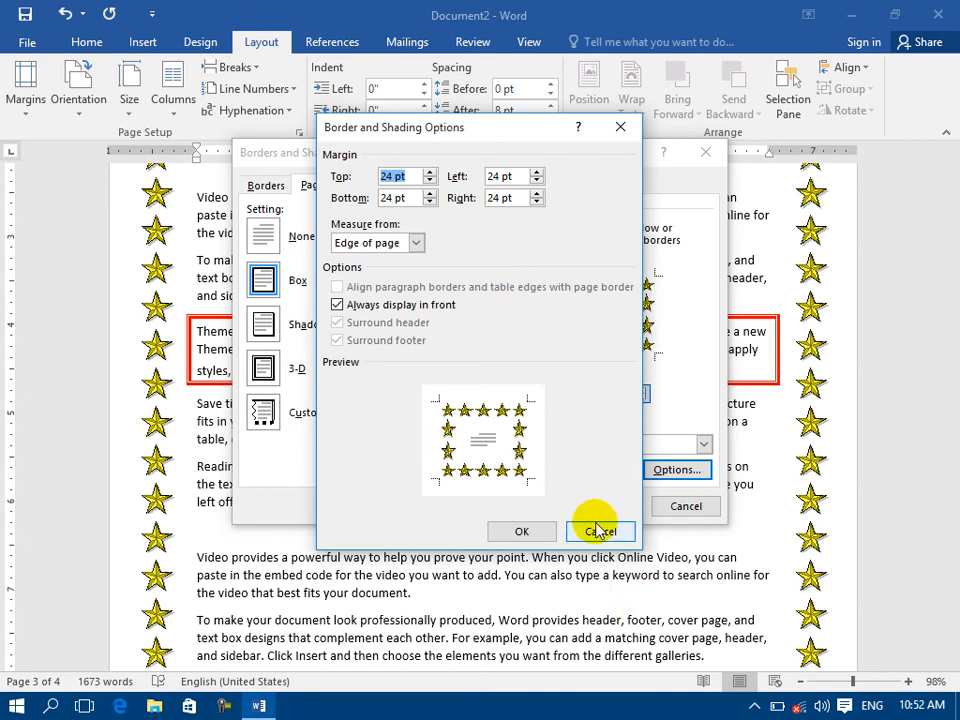
left_click(578, 530)
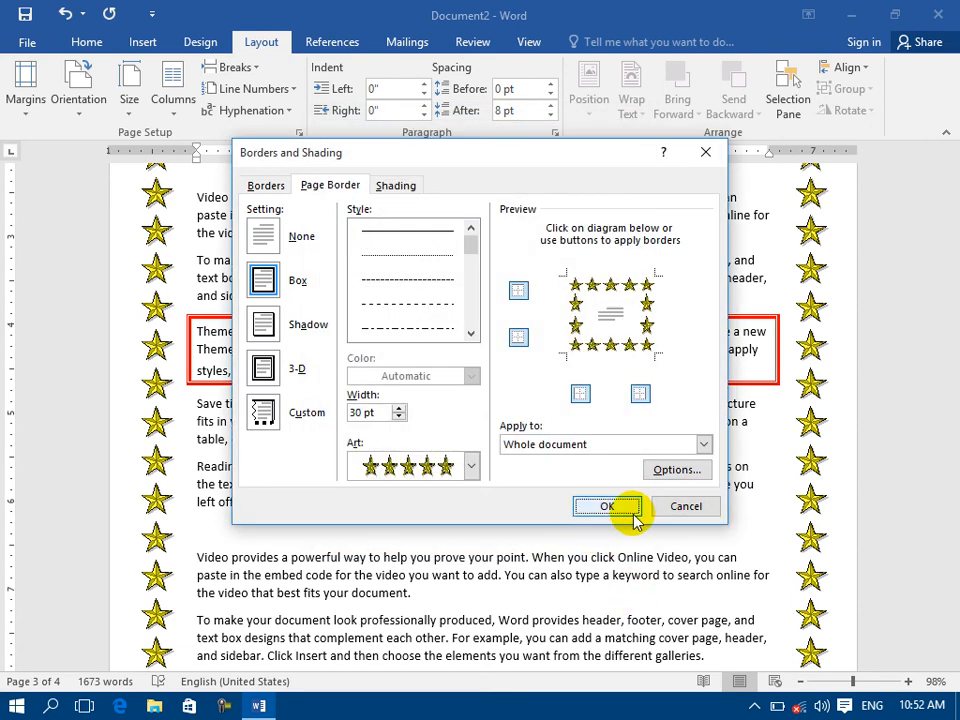
left_click(604, 506)
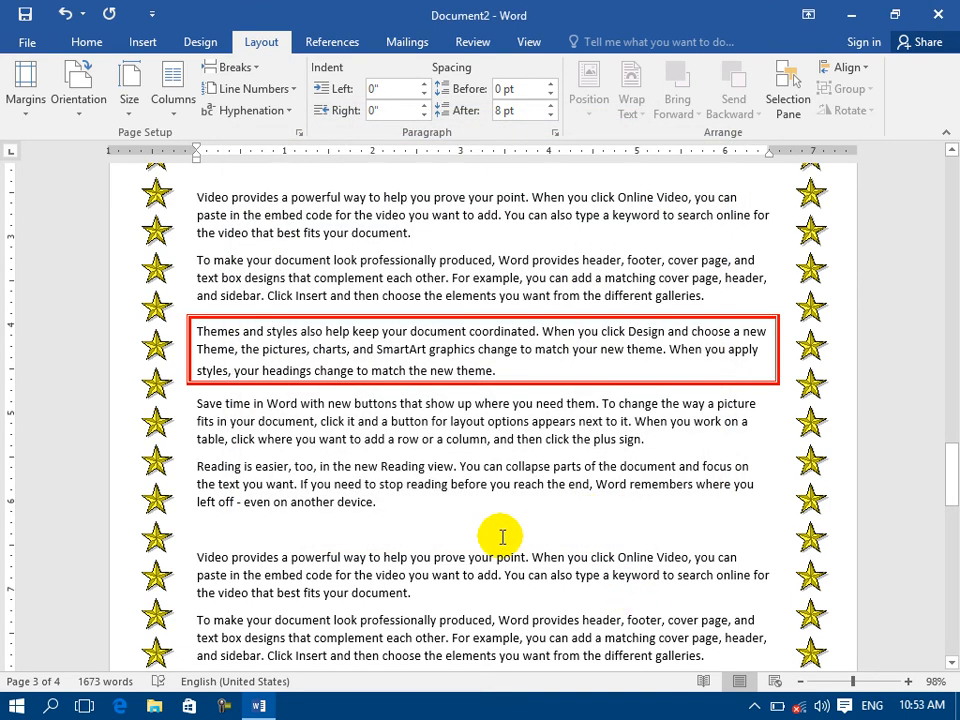